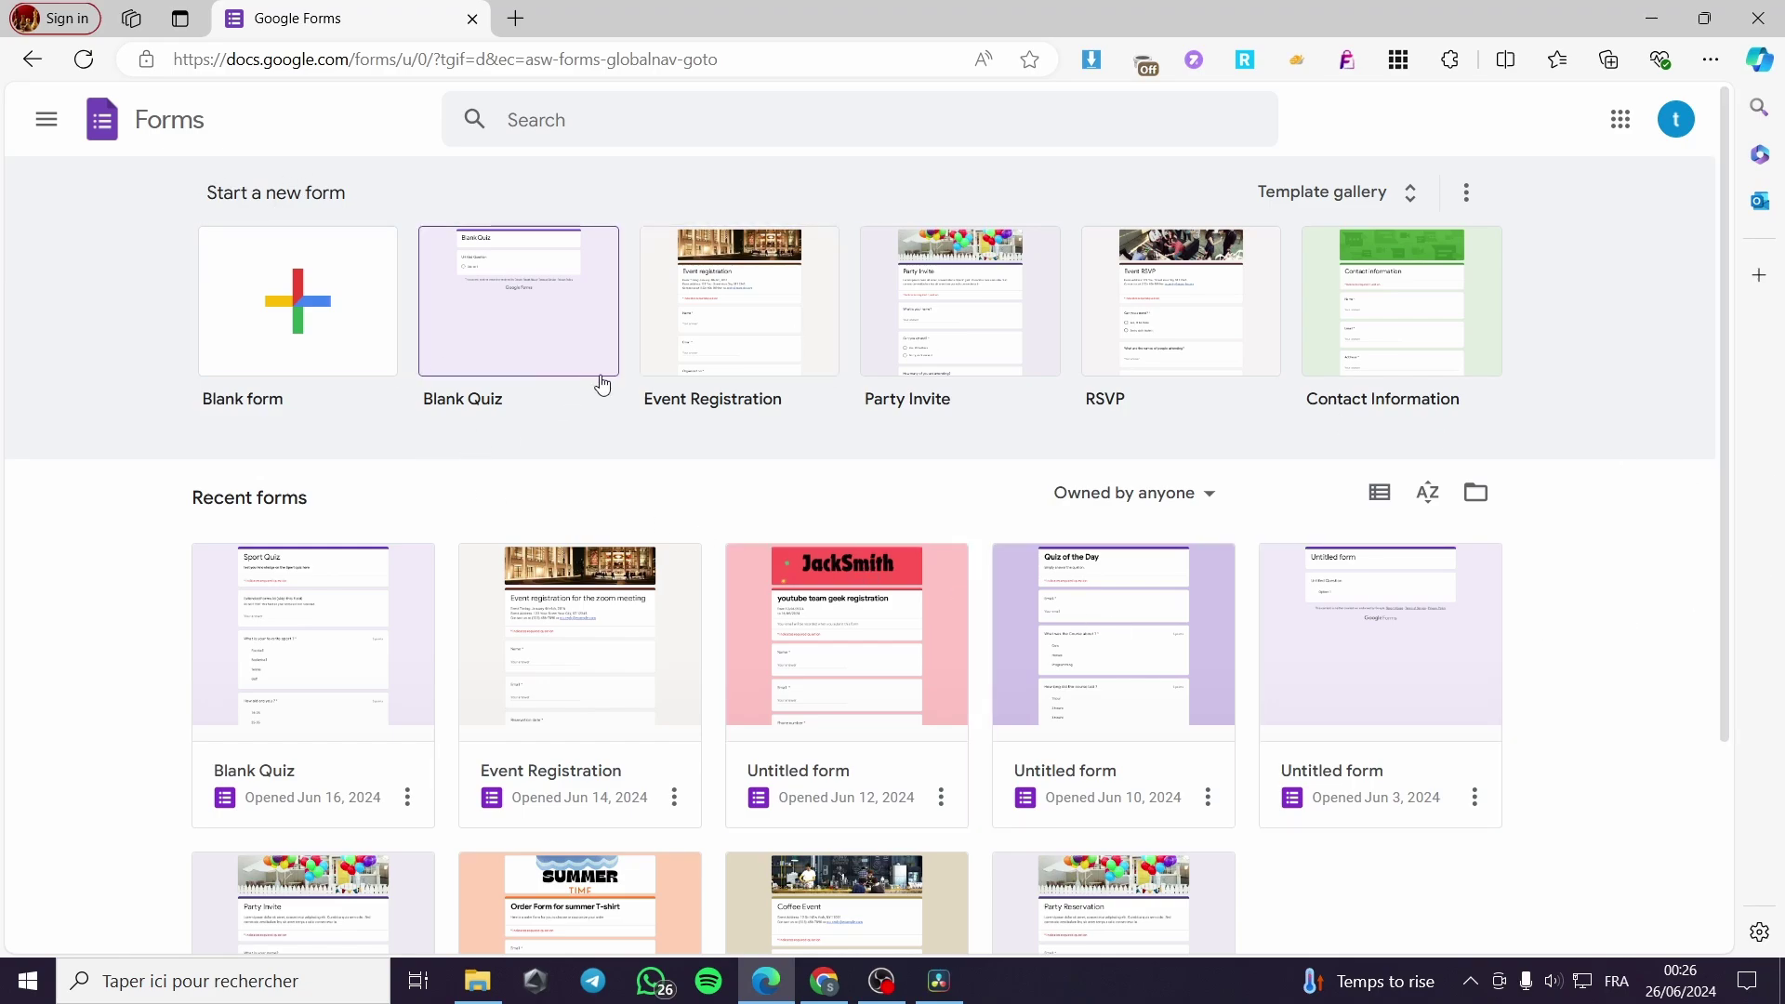
Step: Browse the full template gallery and create a new form from the Blank Quiz template
left_click(1376, 194)
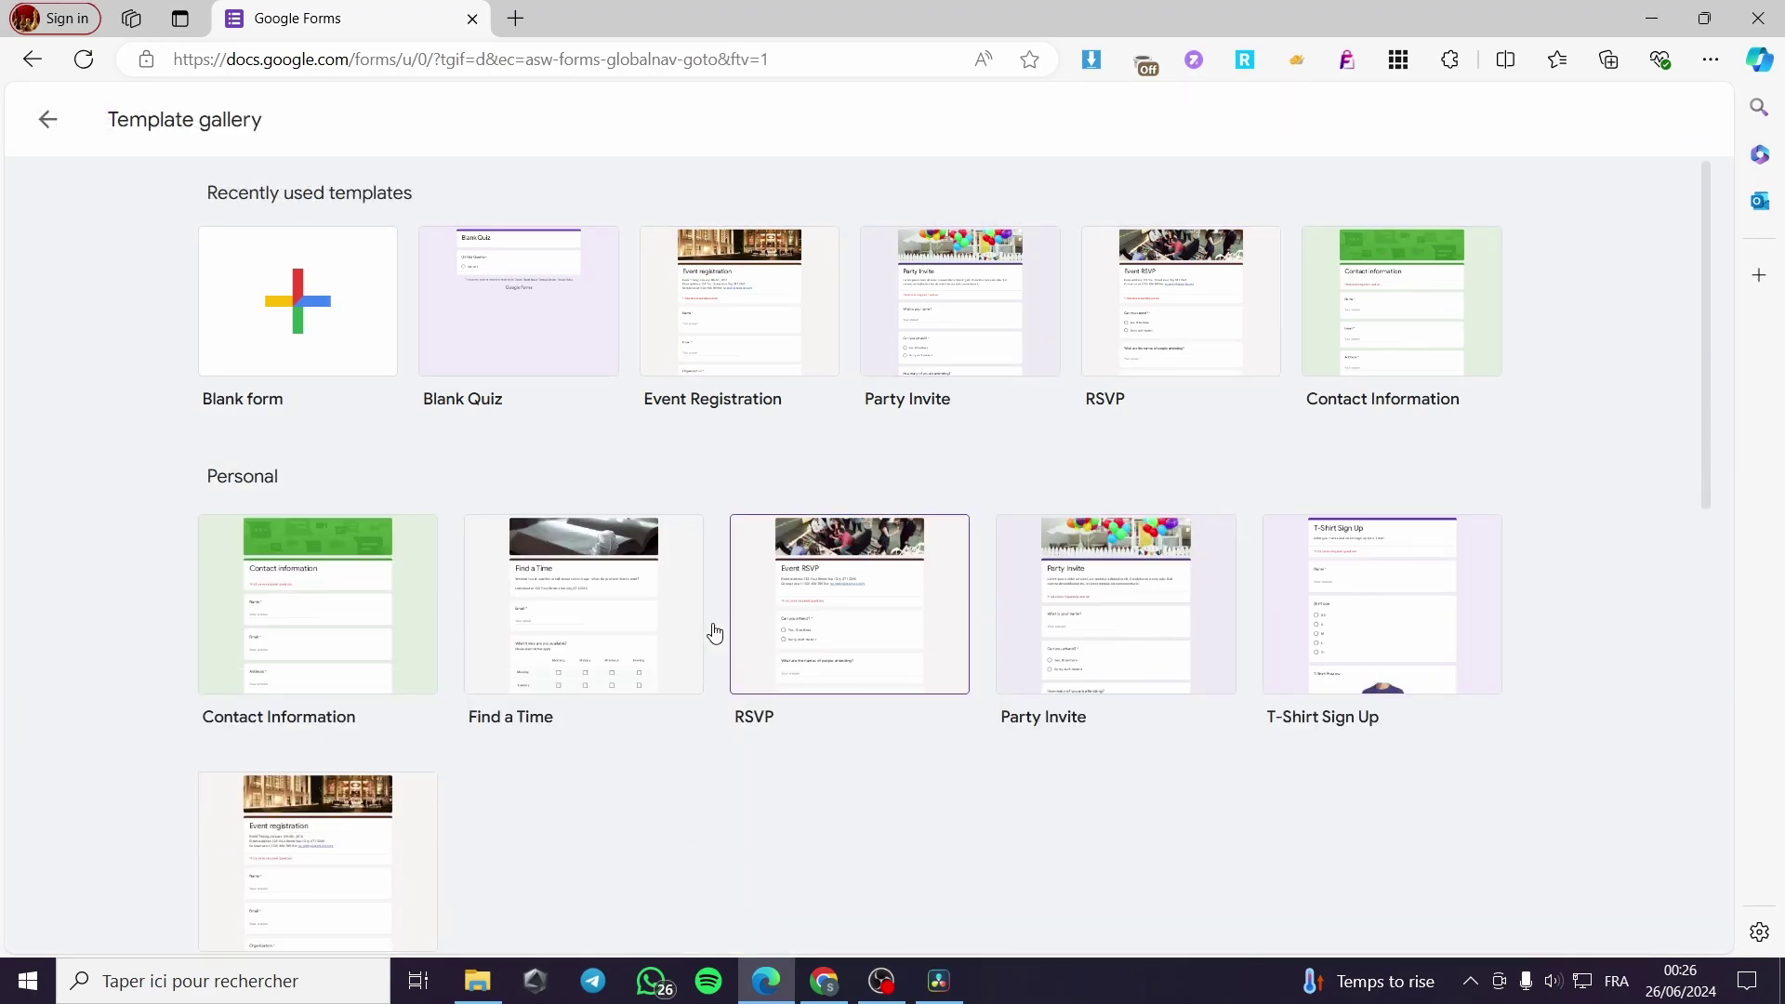
scroll(1096, 650, "down", 6)
scroll(667, 637, "up", 8)
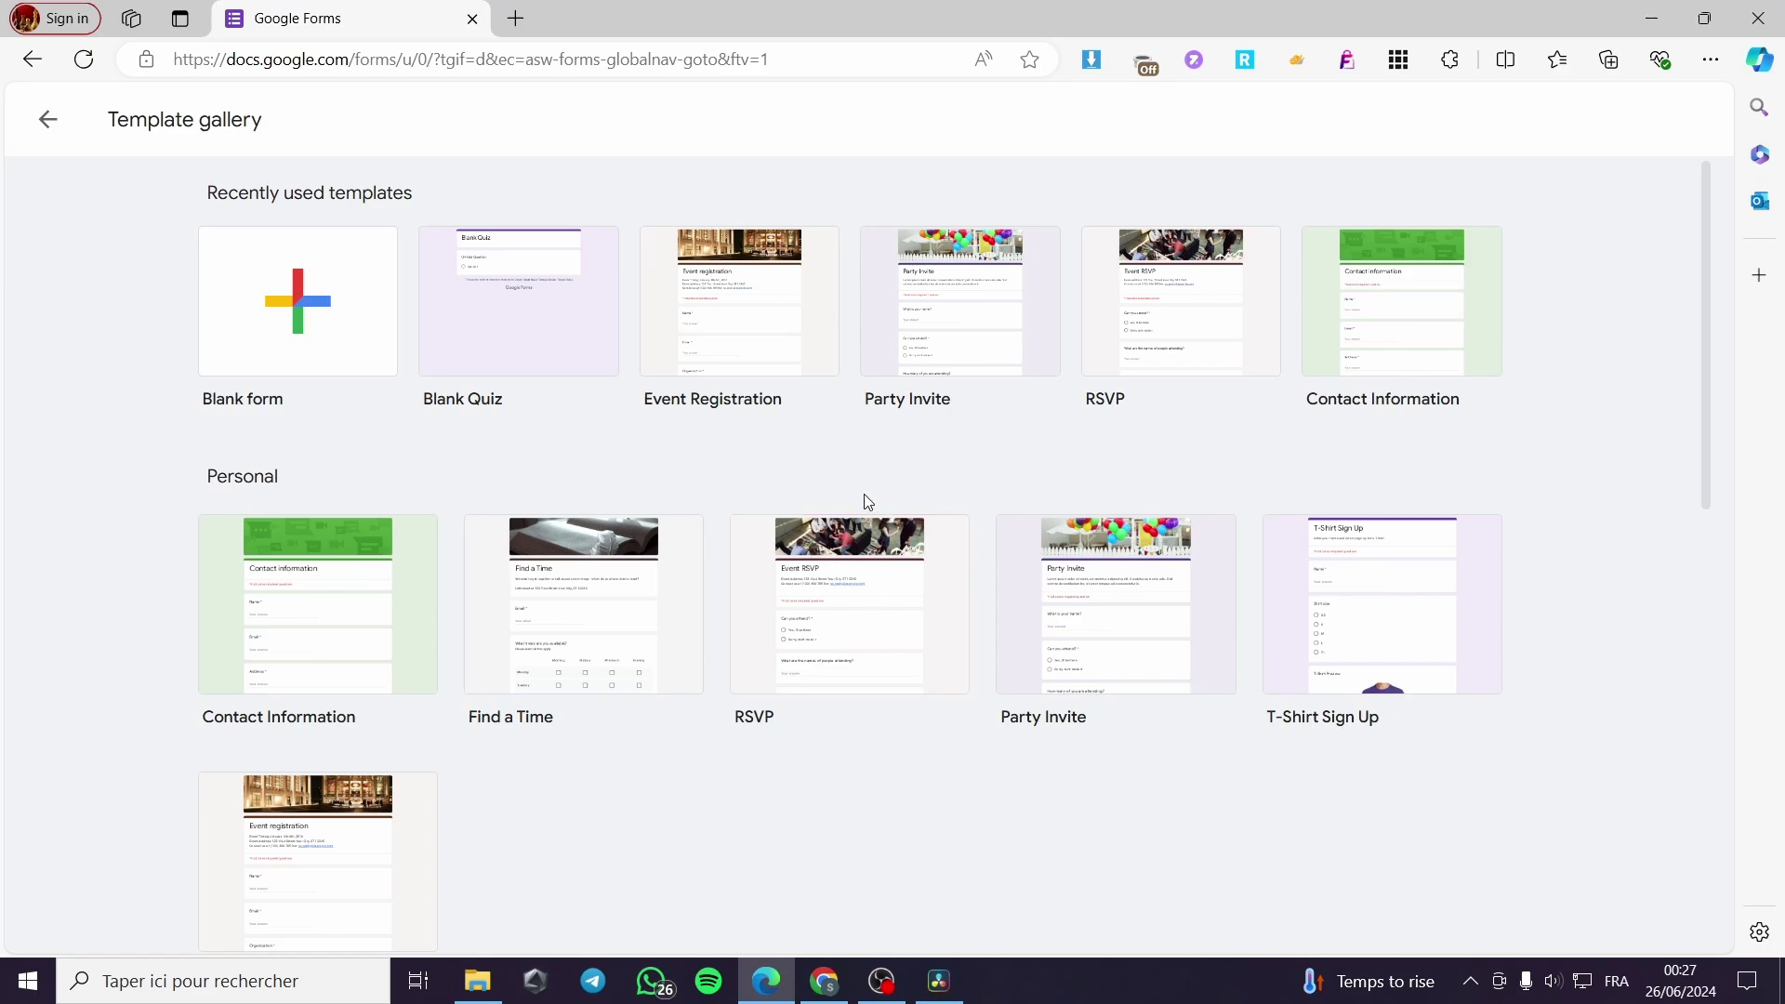
scroll(863, 500, "down", 2)
scroll(861, 498, "up", 2)
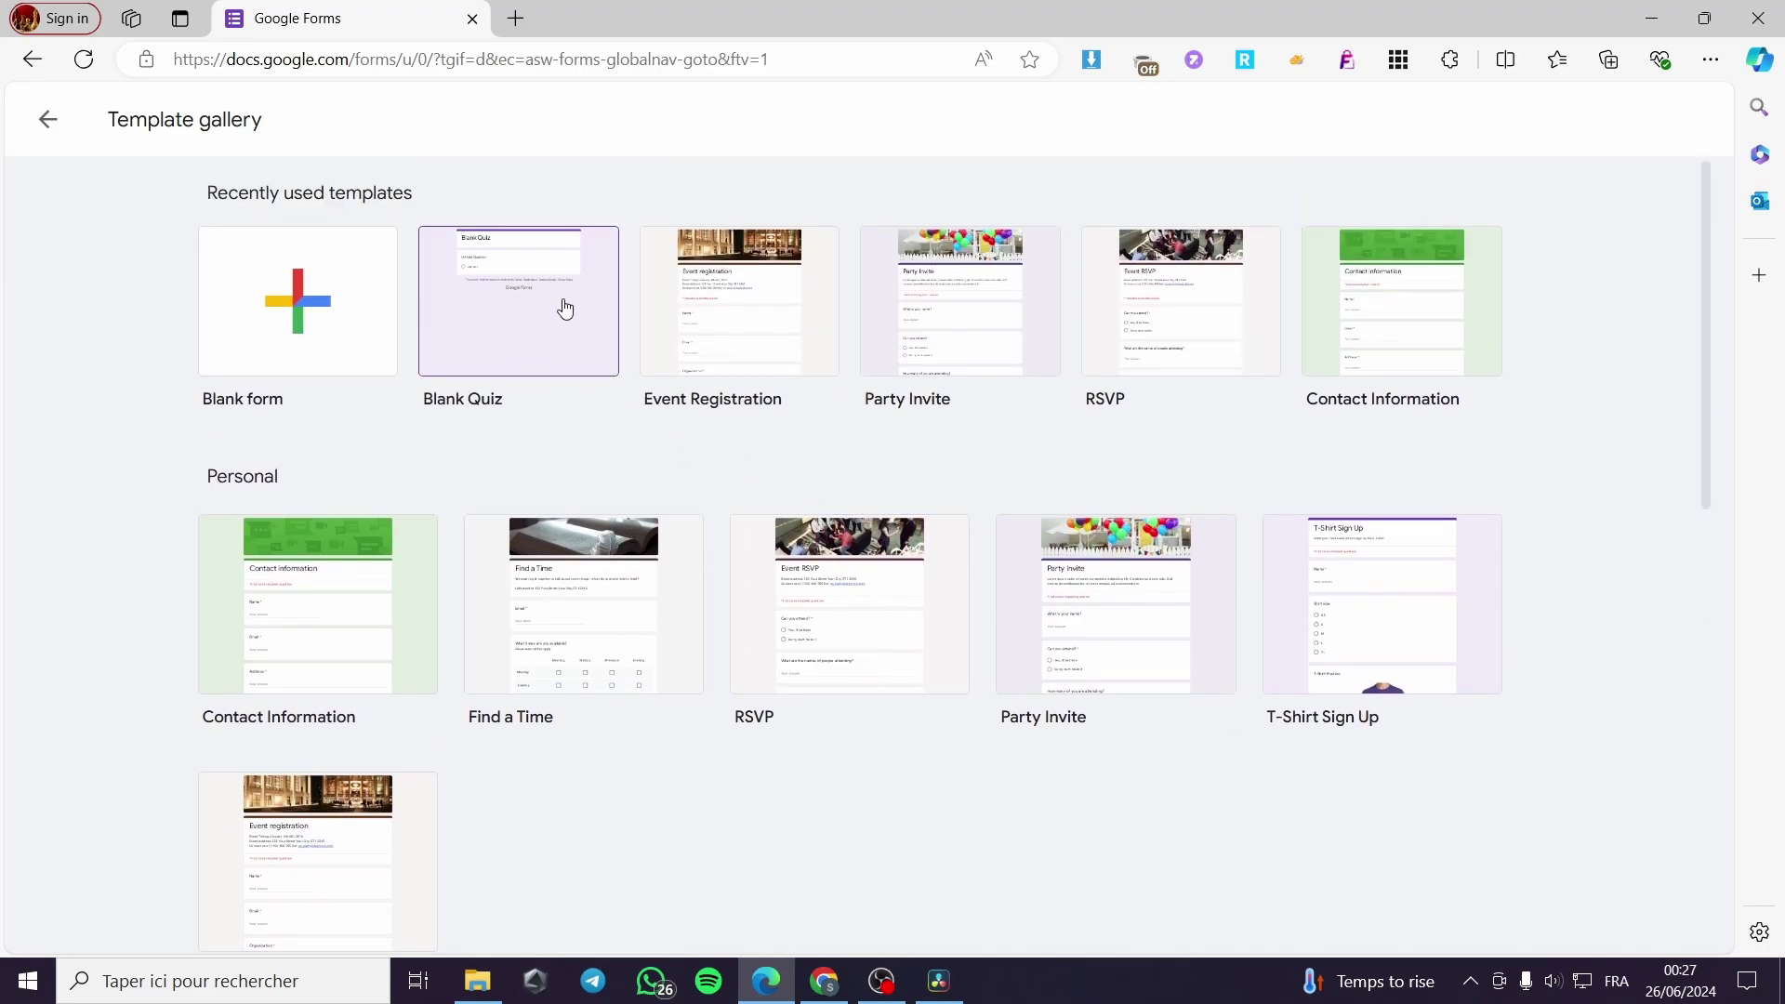
left_click(561, 299)
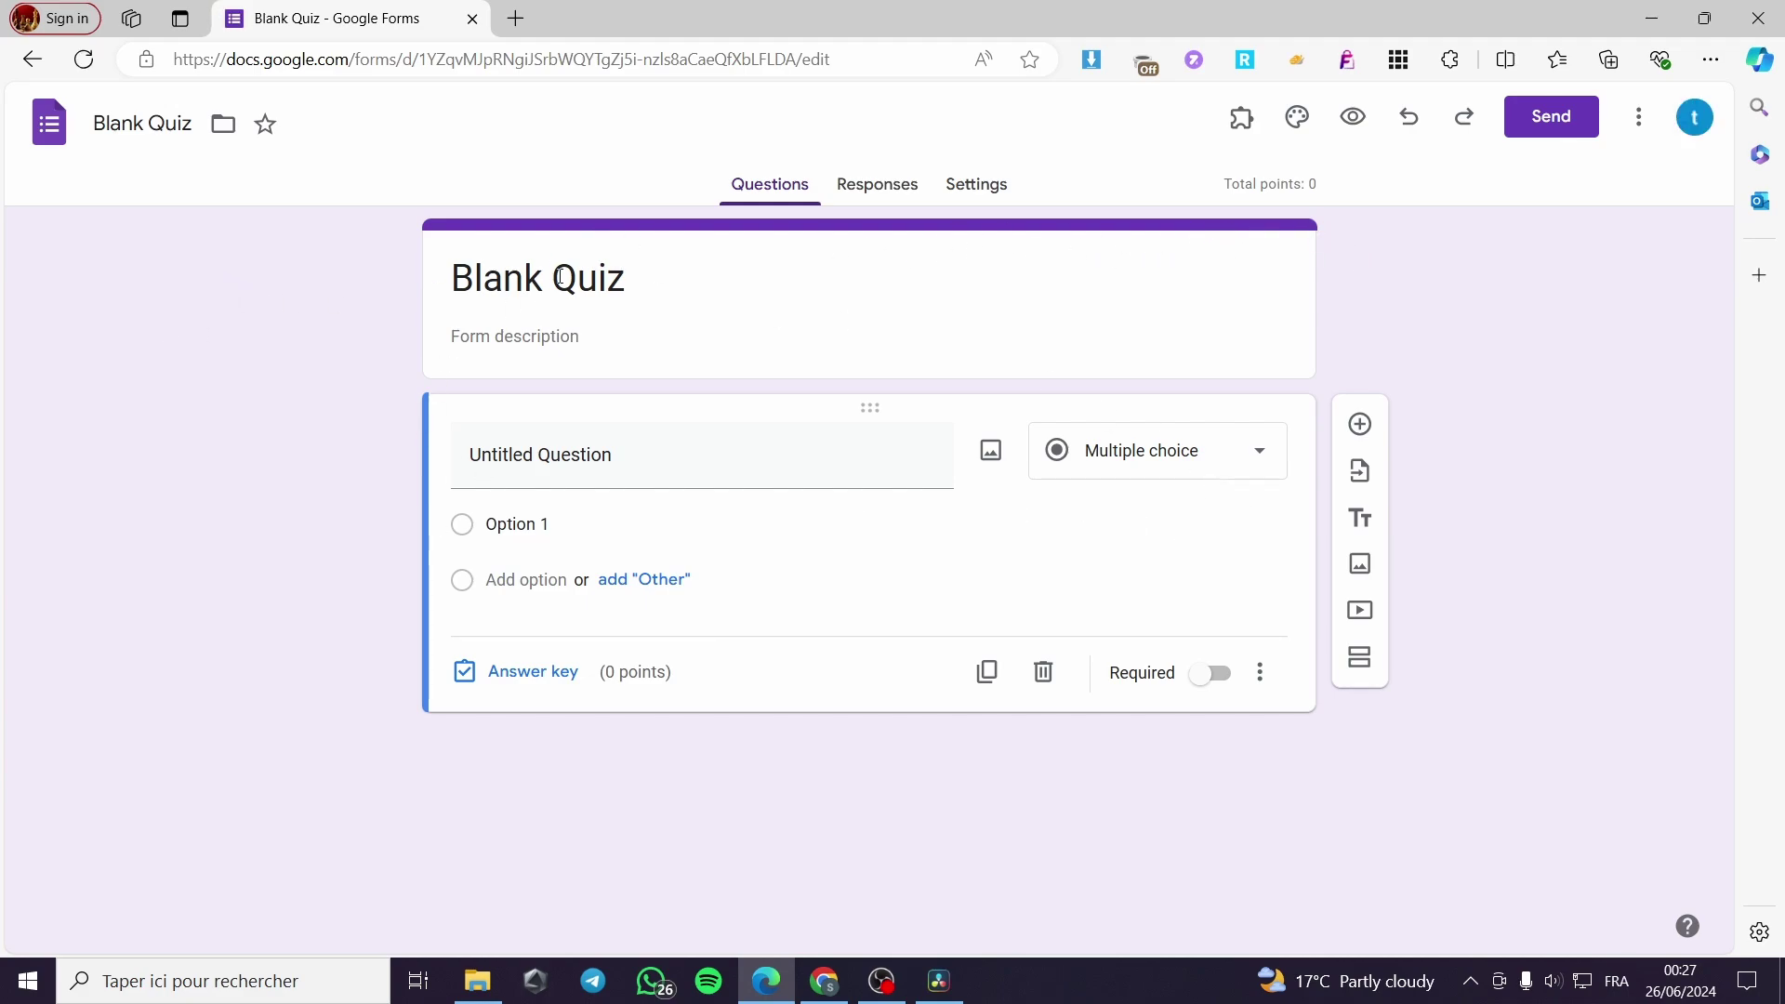
left_click(764, 288)
left_click(1423, 565)
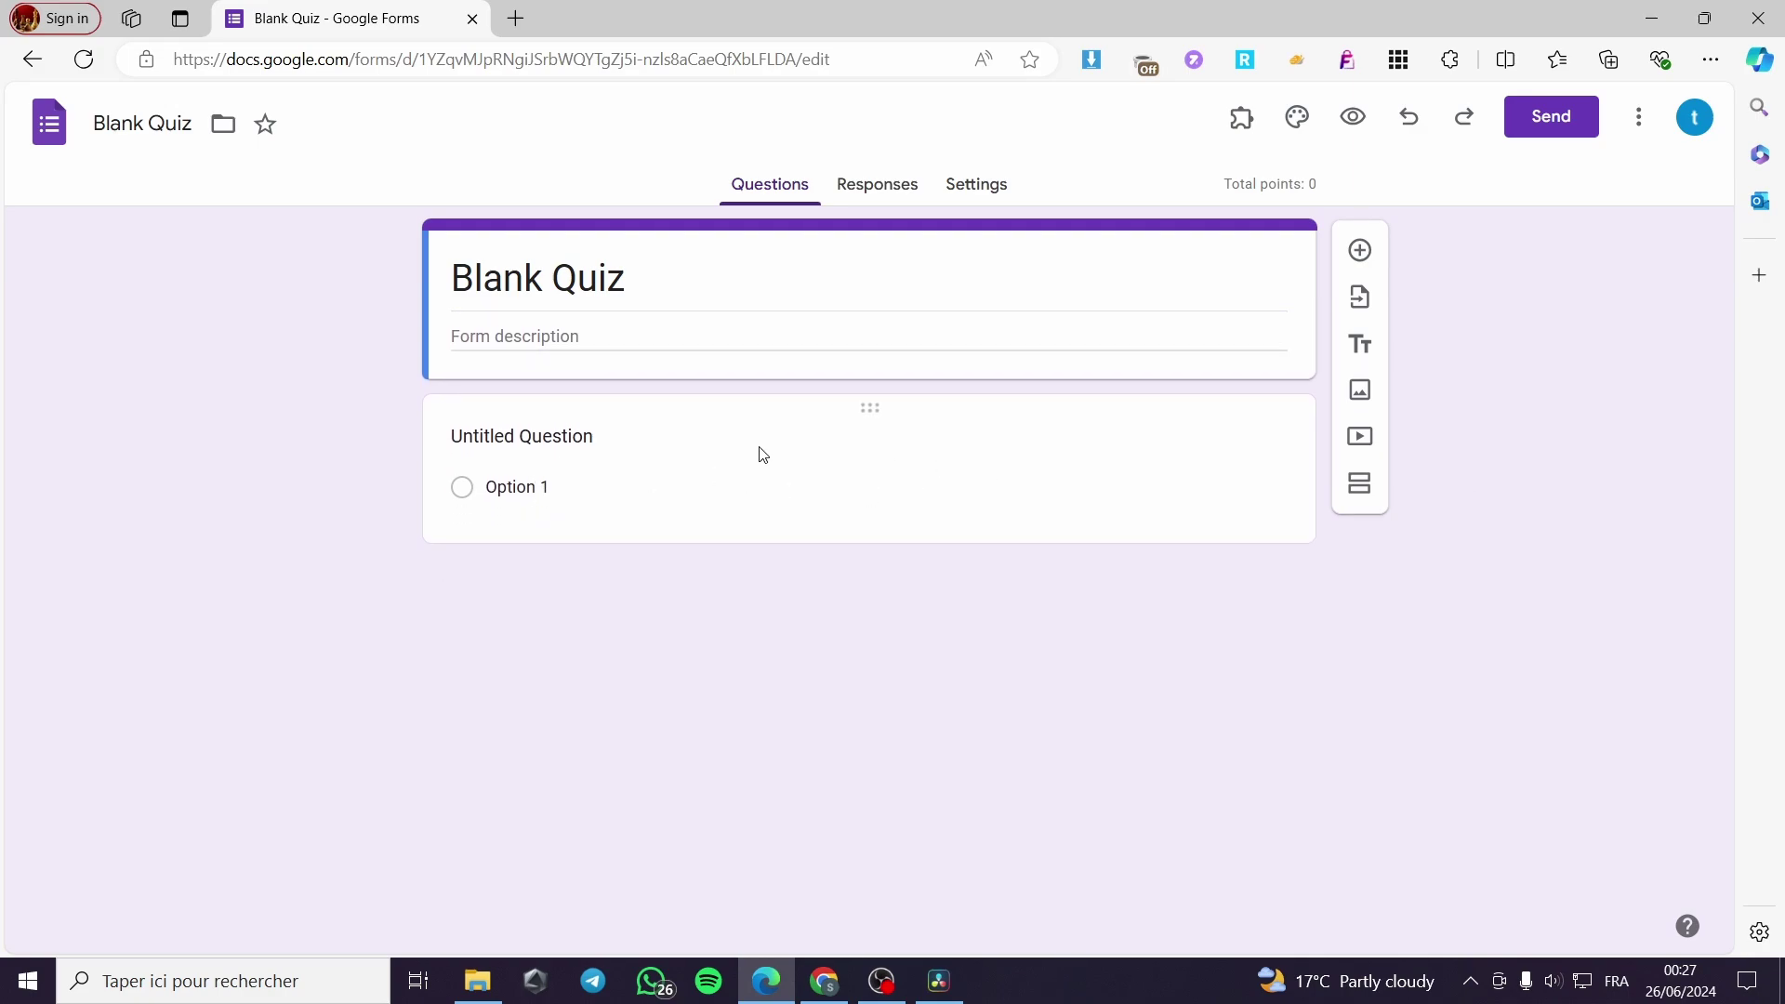
left_click(744, 275)
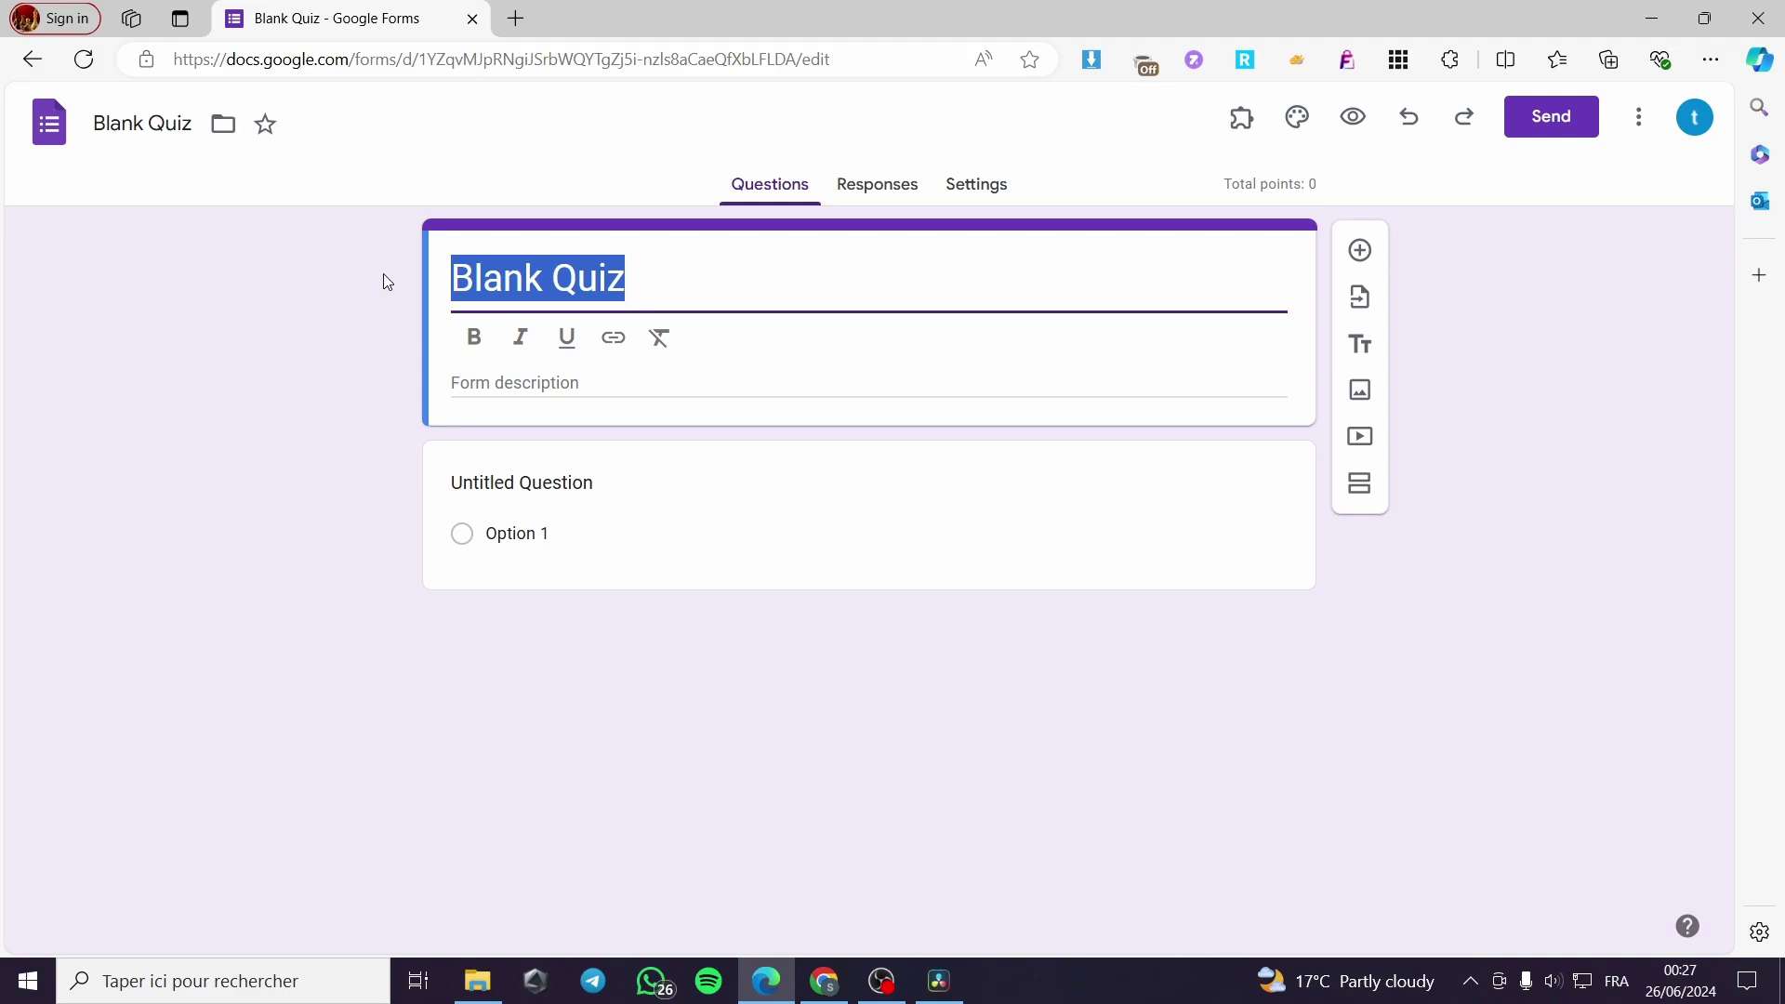
type("Subsc")
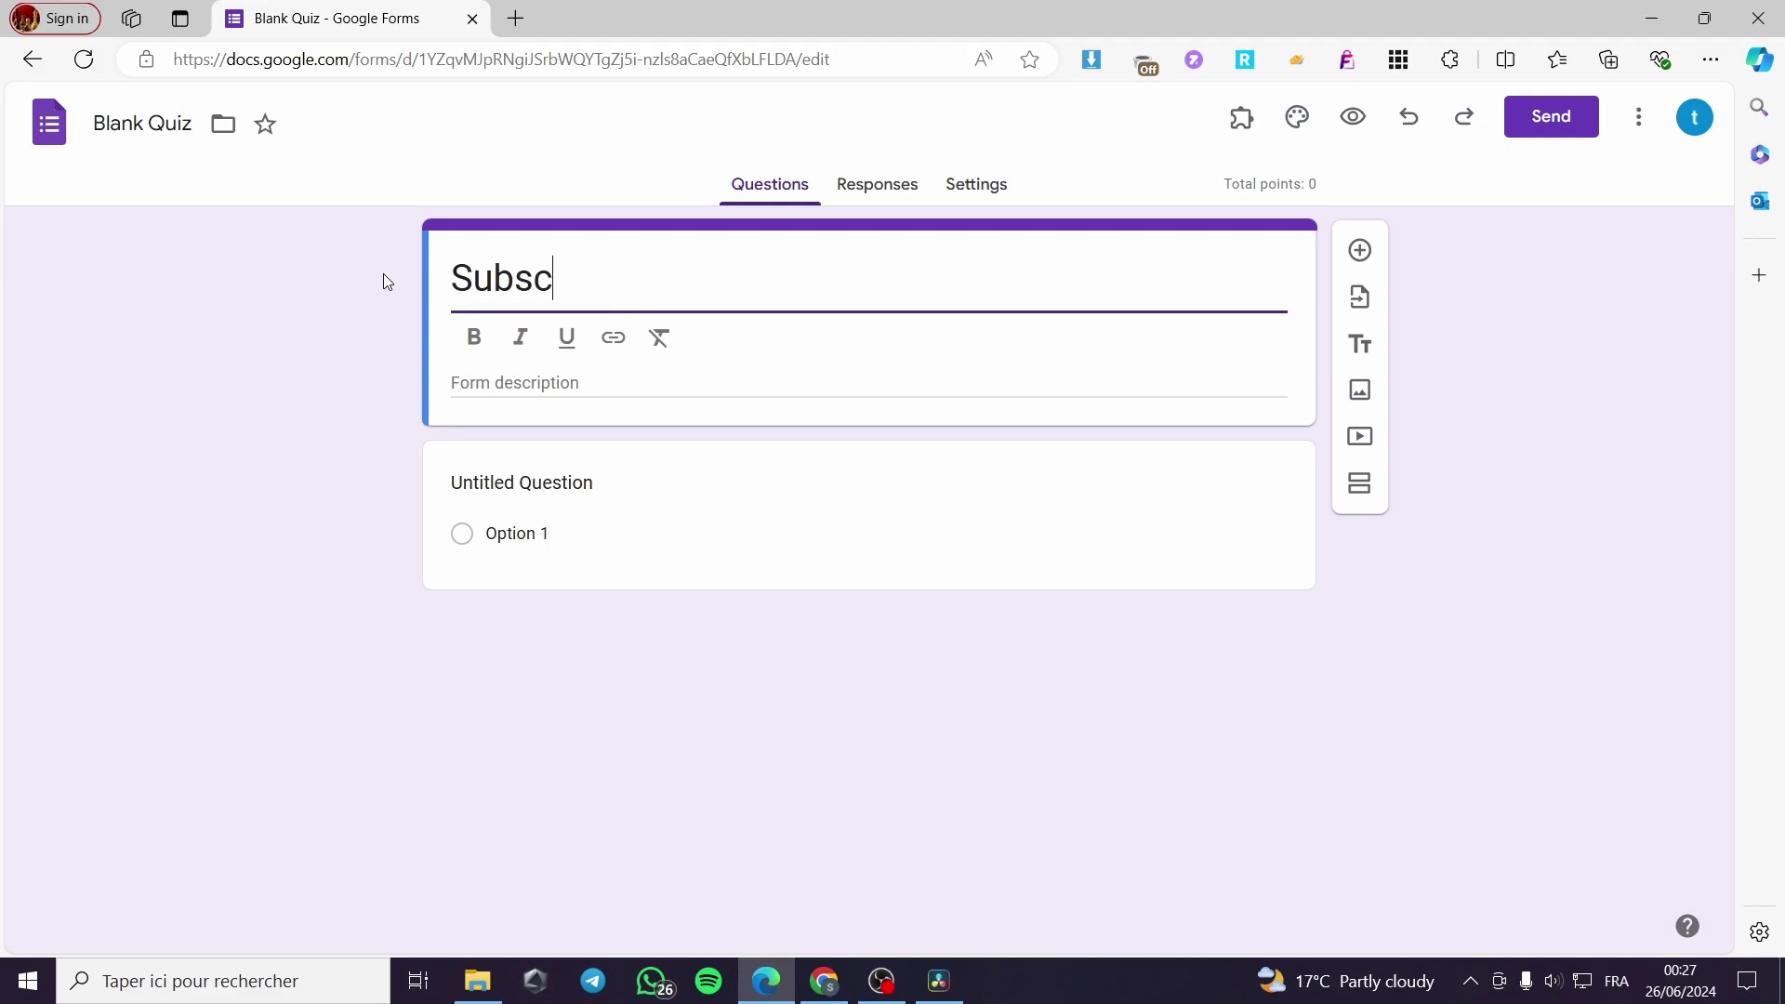
type("rition")
key("BackSpace")
key("BackSpace")
key("BackSpace")
key("BackSpace")
key("BackSpace")
key("BackSpace")
key("BackSpace")
key("BackSpace")
key("BackSpace")
key("BackSpace")
key("BackSpace")
key("ctrl+z")
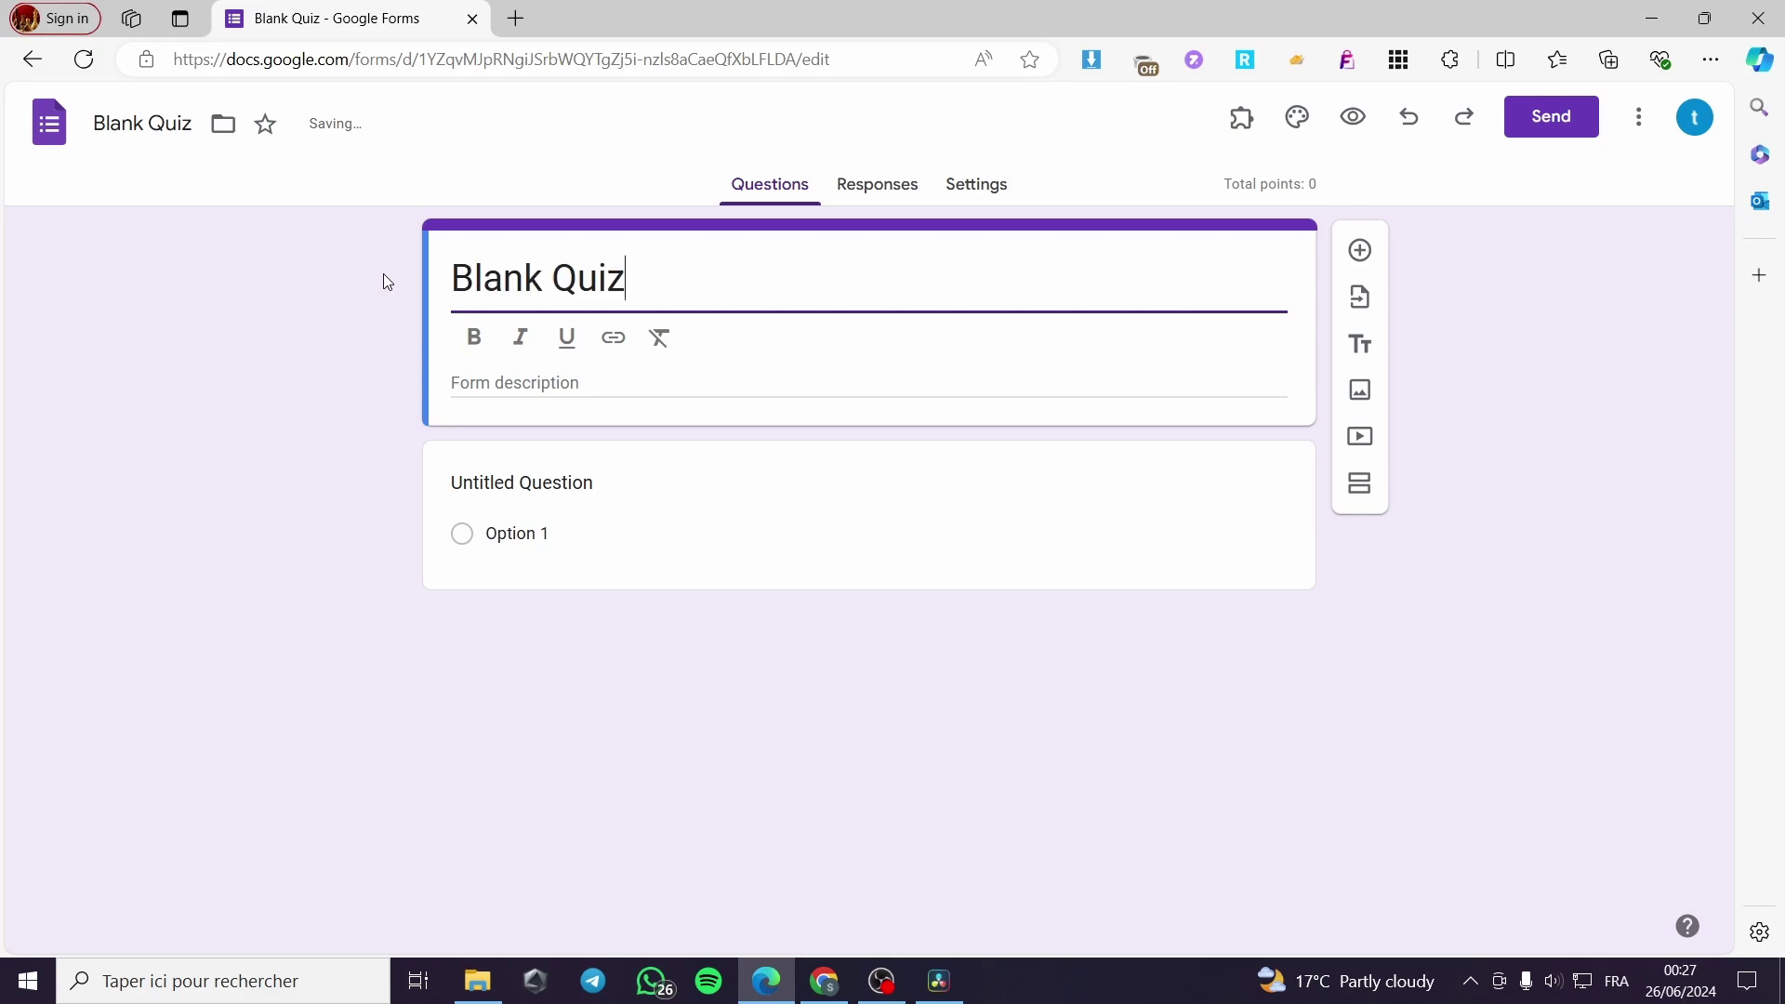
Step: Replace the form title with "Sign Up form" and make it bold
type("Sign Up form")
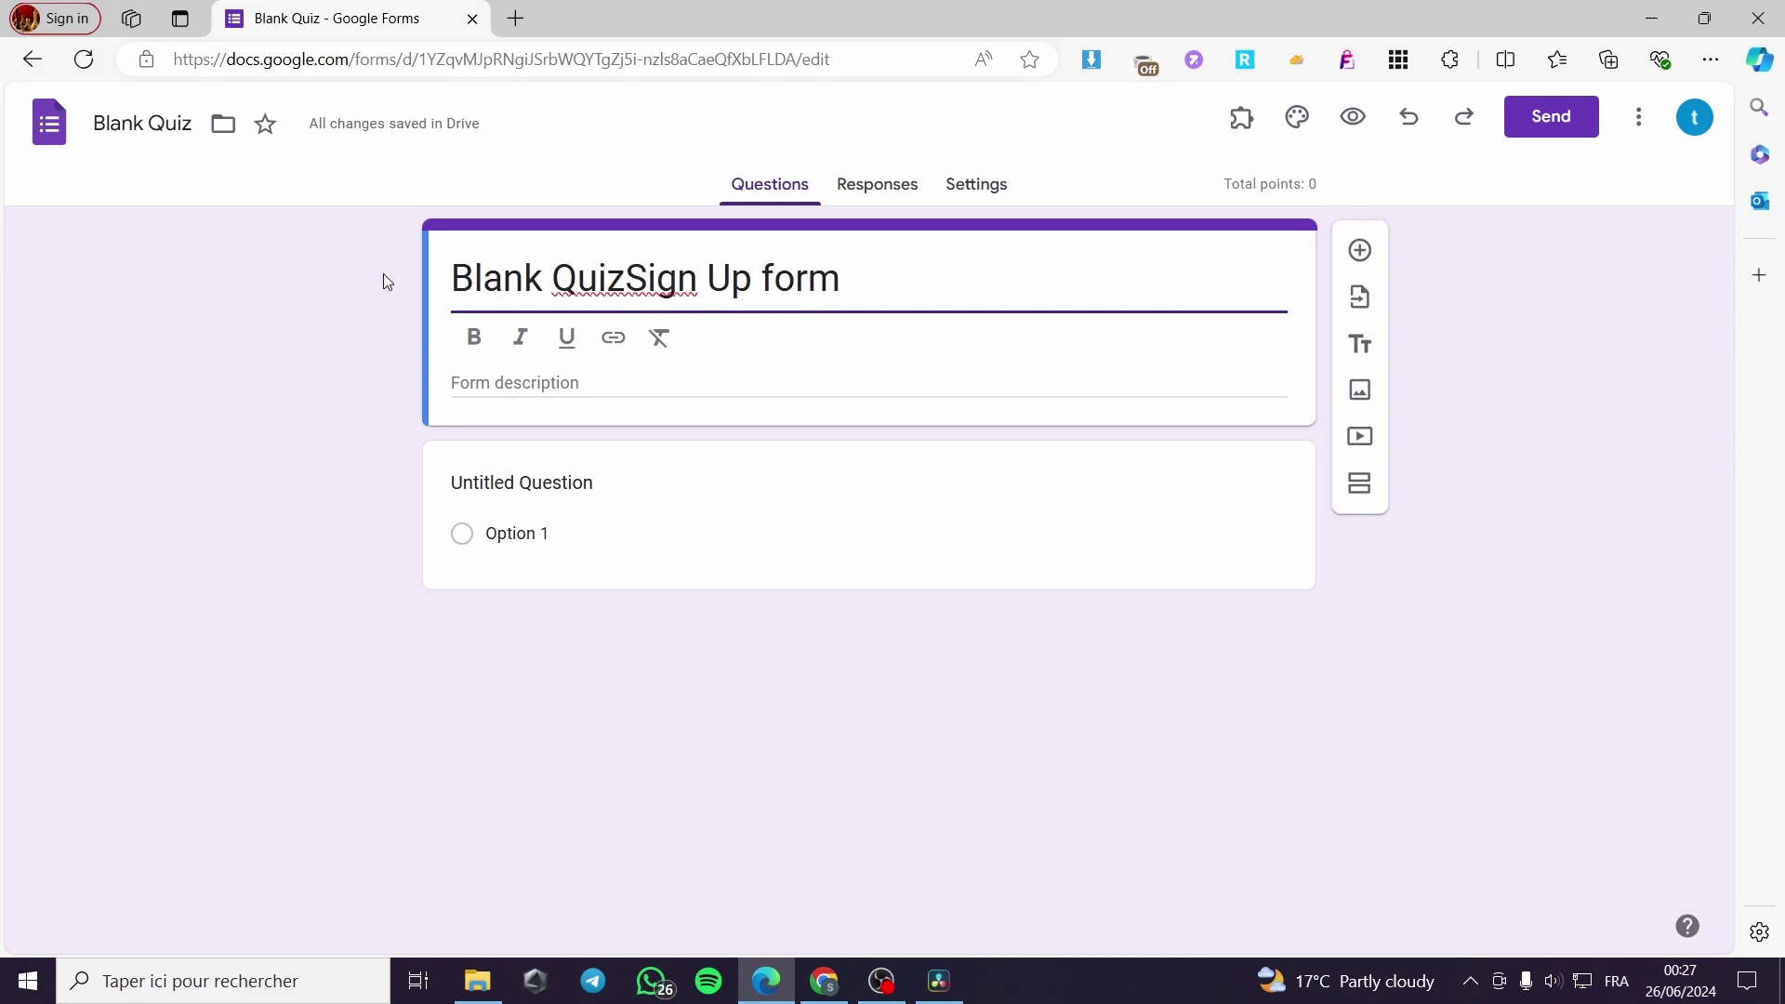
left_click_drag(623, 277, 450, 284)
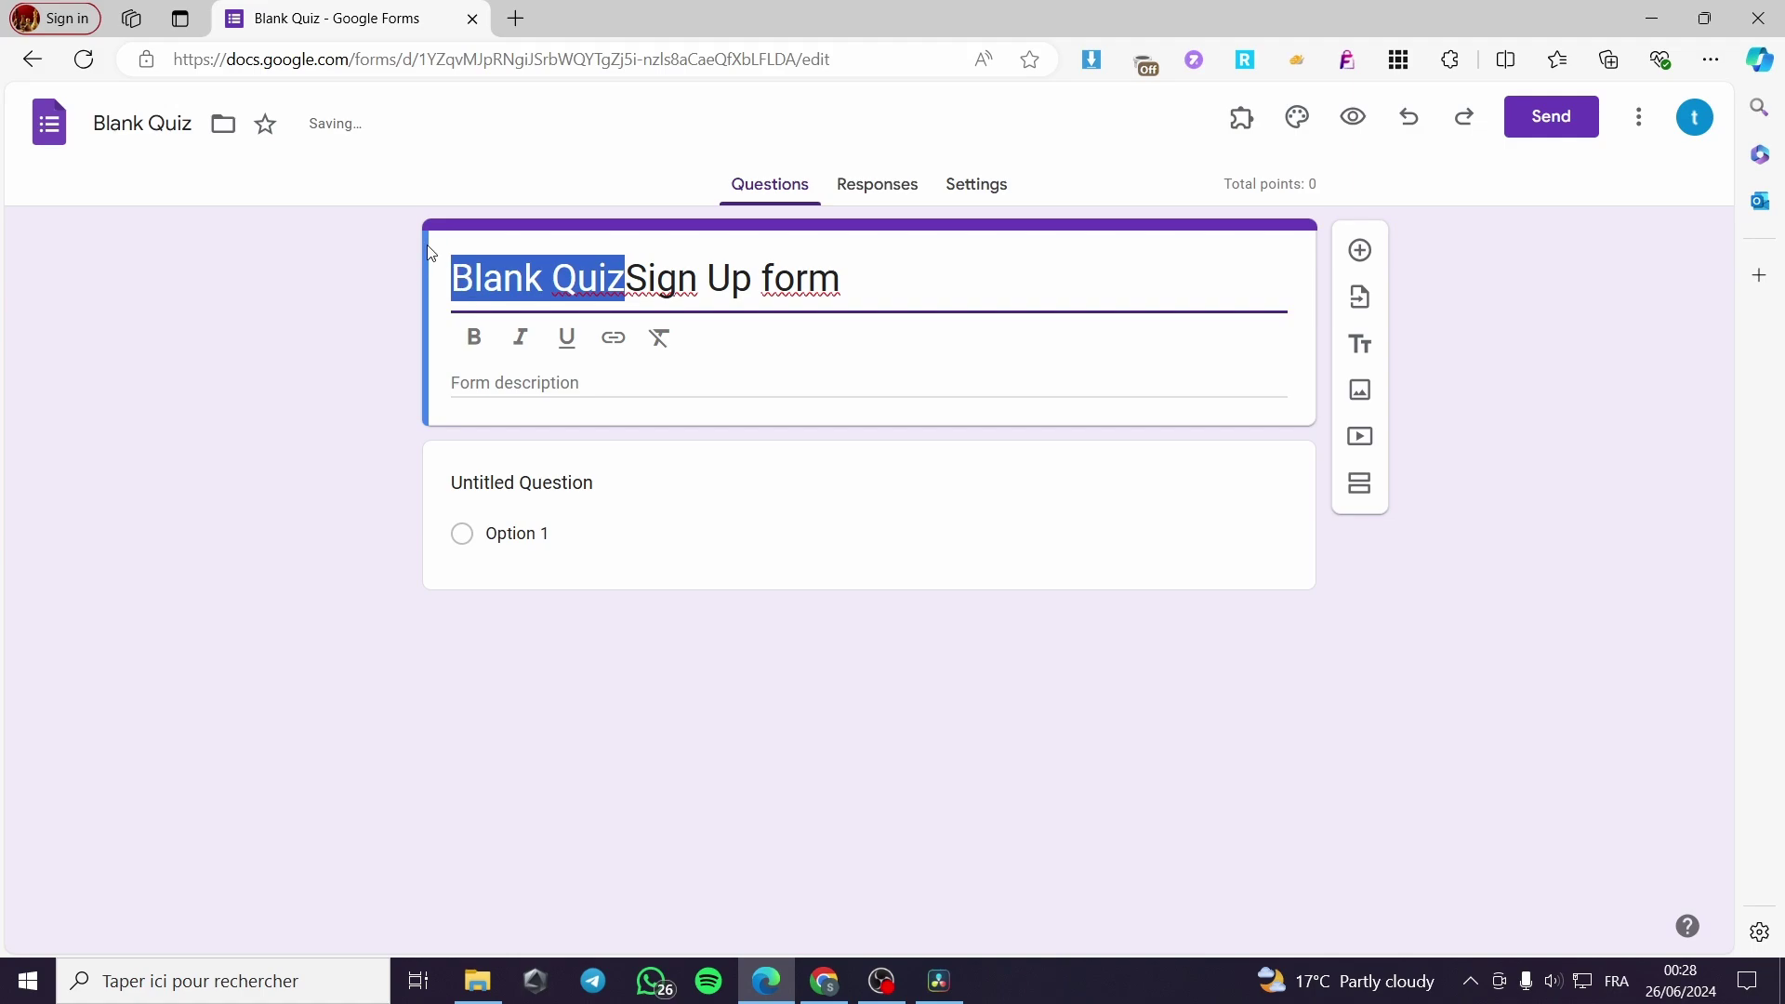
key("BackSpace")
left_click_drag(809, 275, 399, 294)
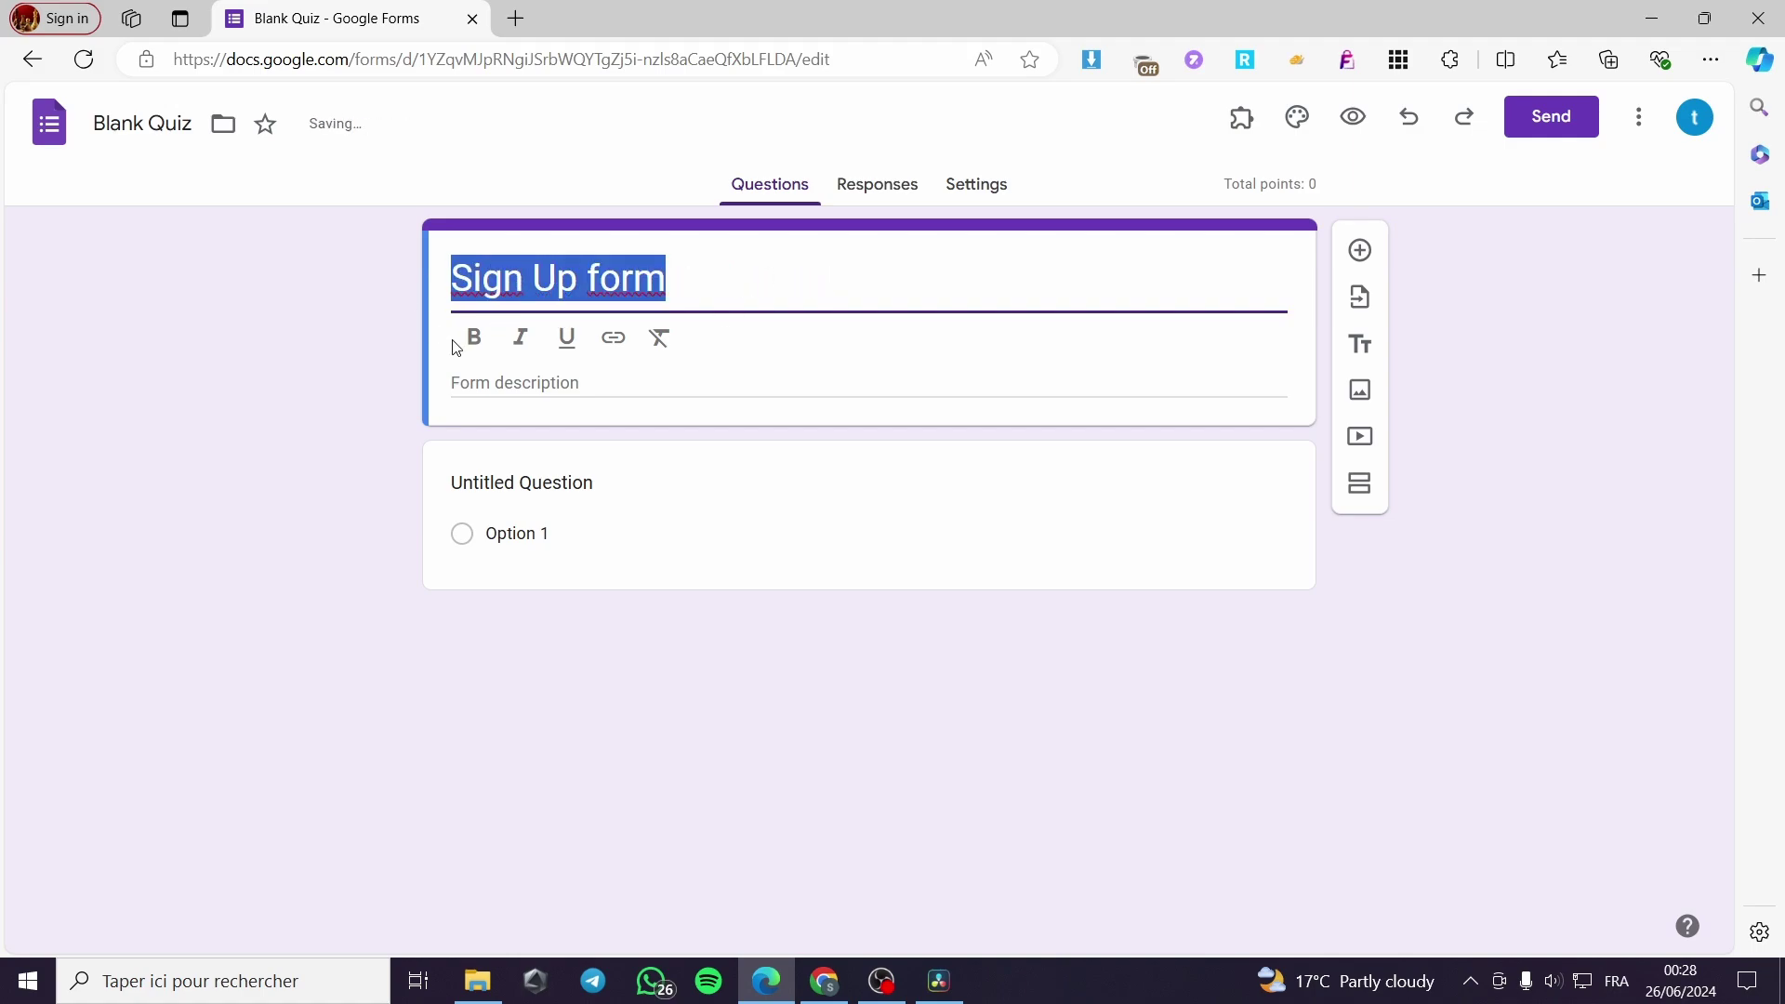
left_click(473, 337)
left_click(669, 379)
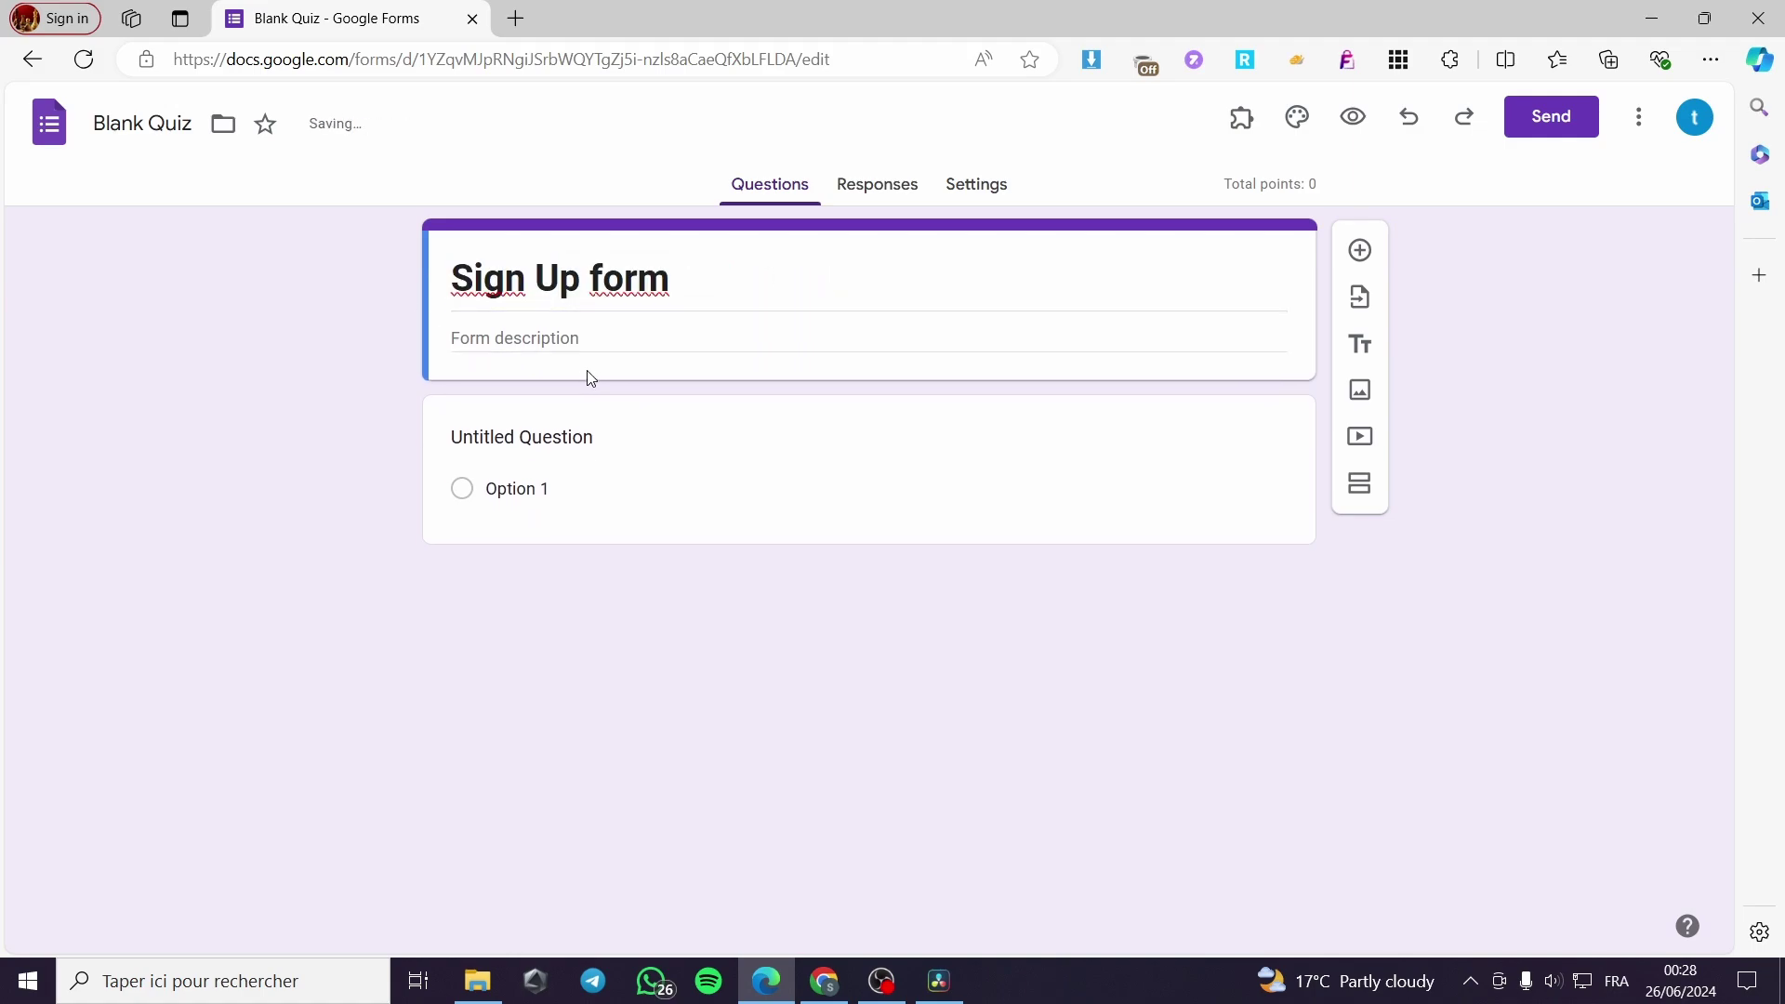
left_click(721, 279)
left_click_drag(722, 279, 590, 279)
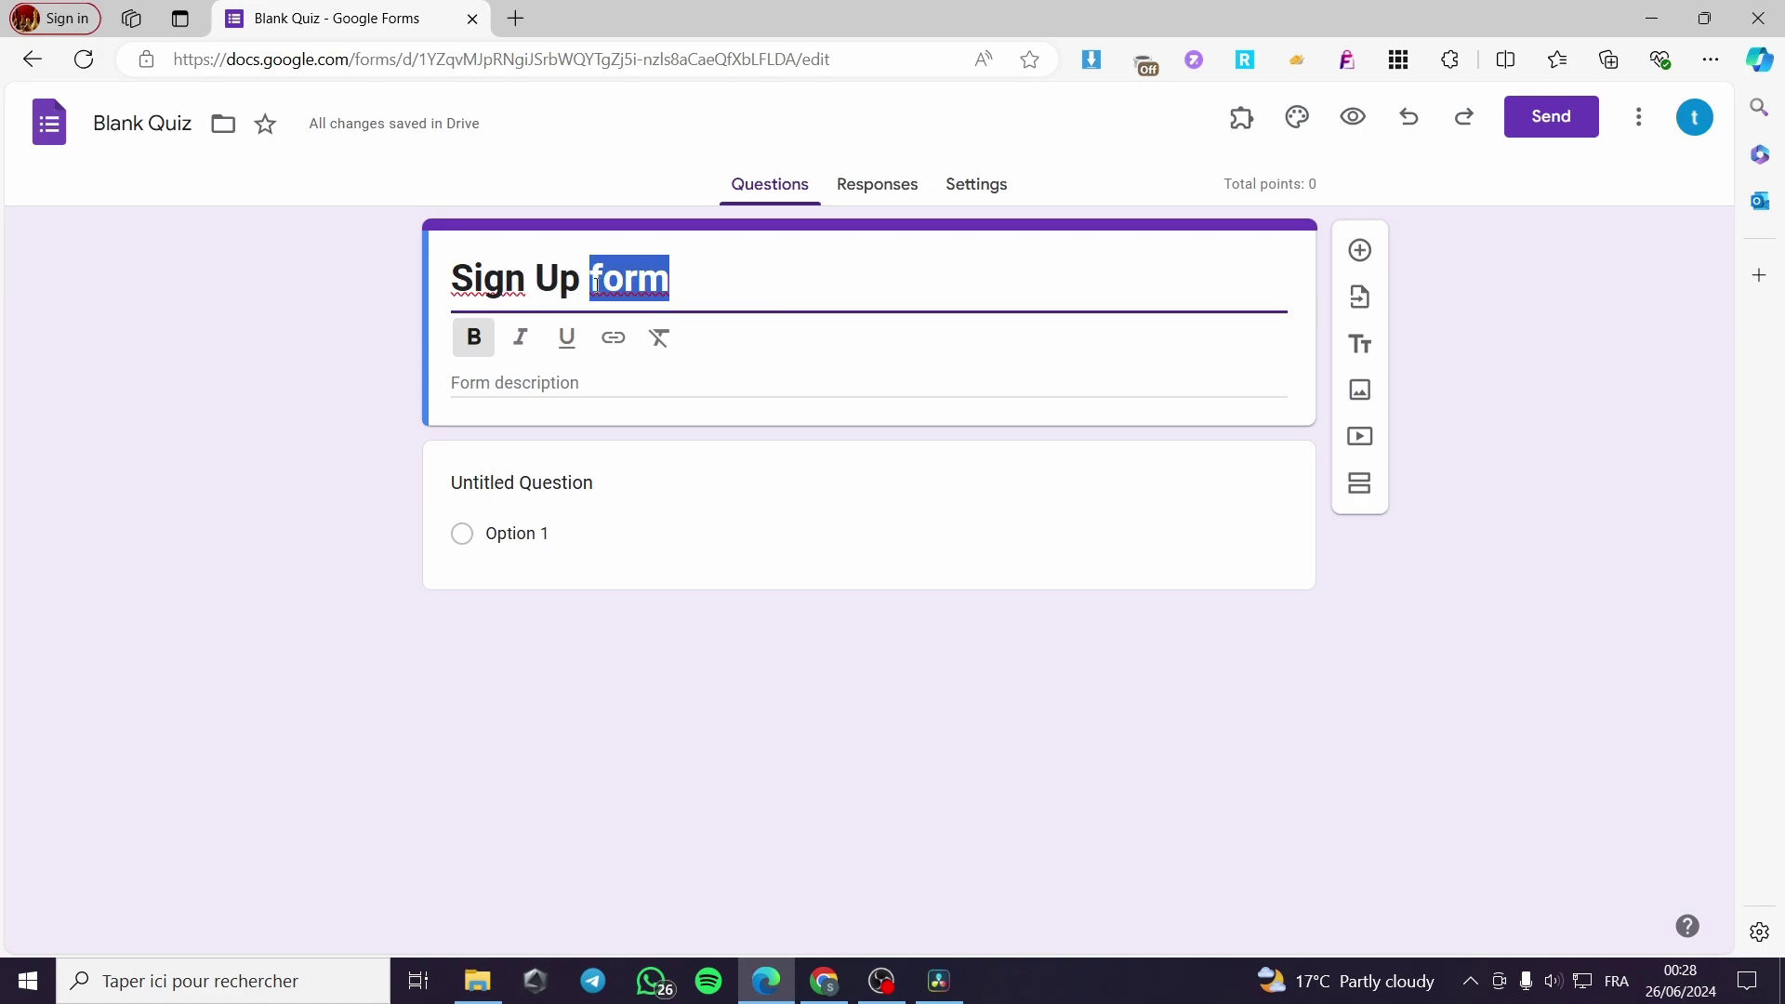
left_click(686, 310)
Step: Enter the form description "Provide us with details to let us know more about you." and make it bold
left_click(528, 385)
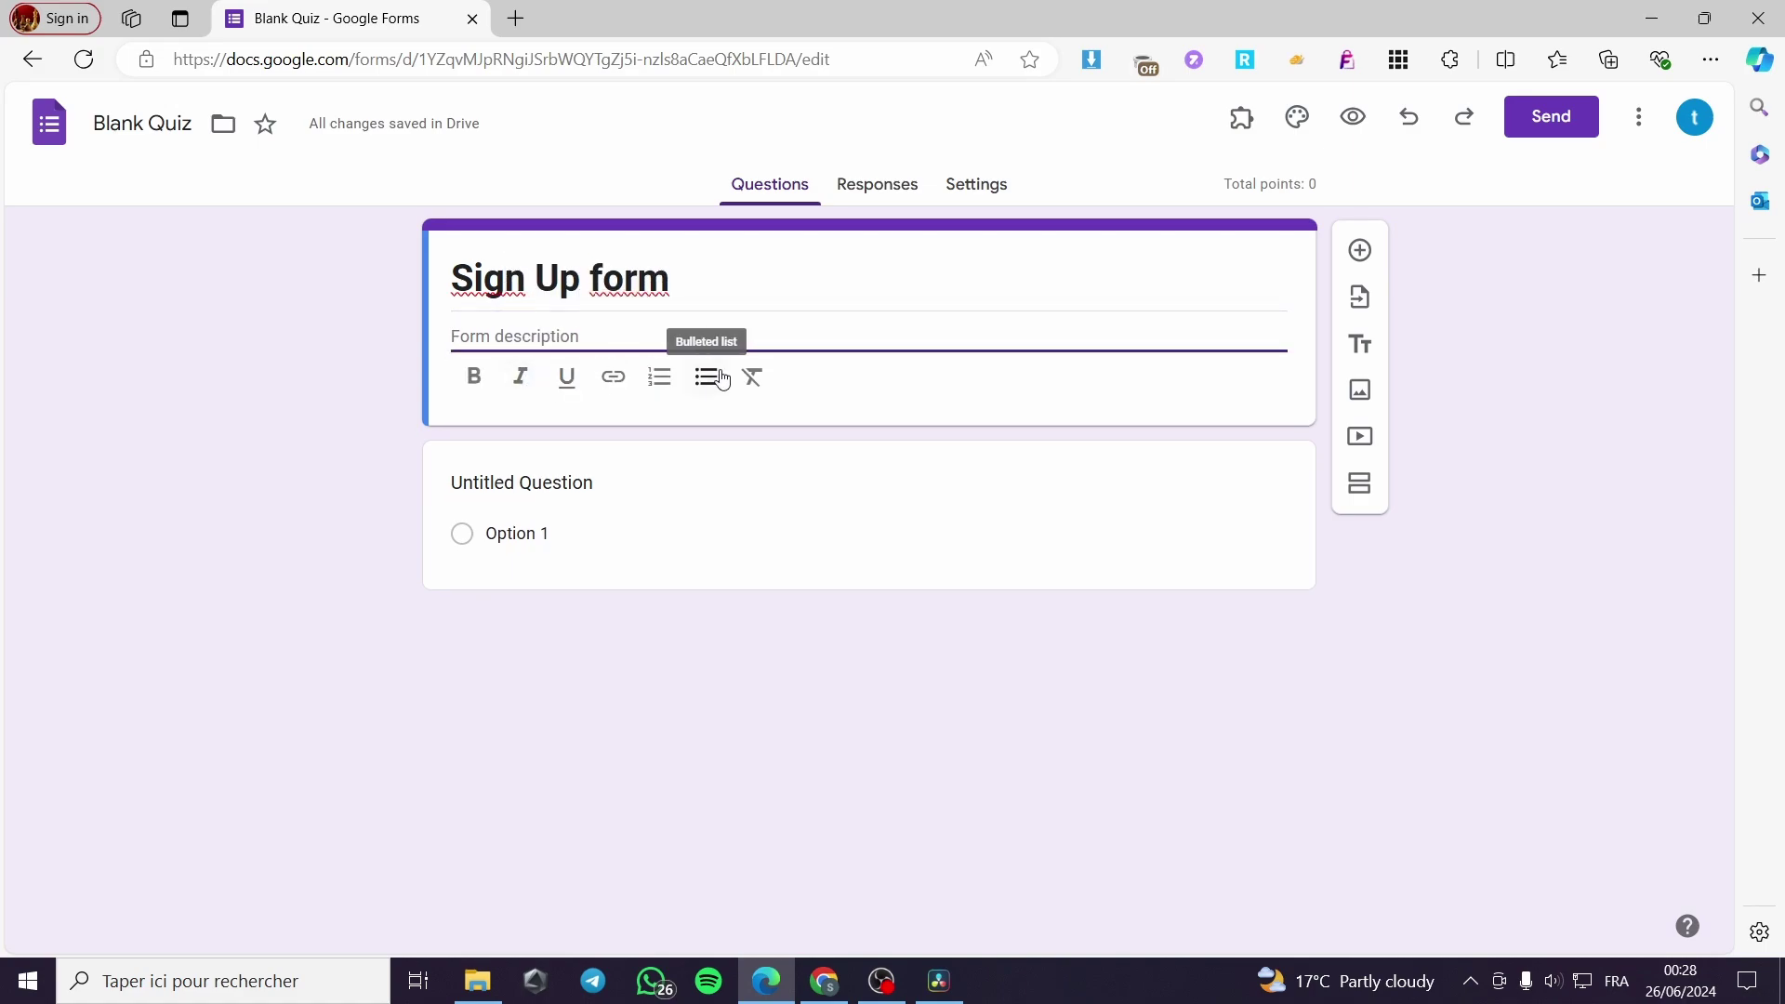
type("Provide us with det")
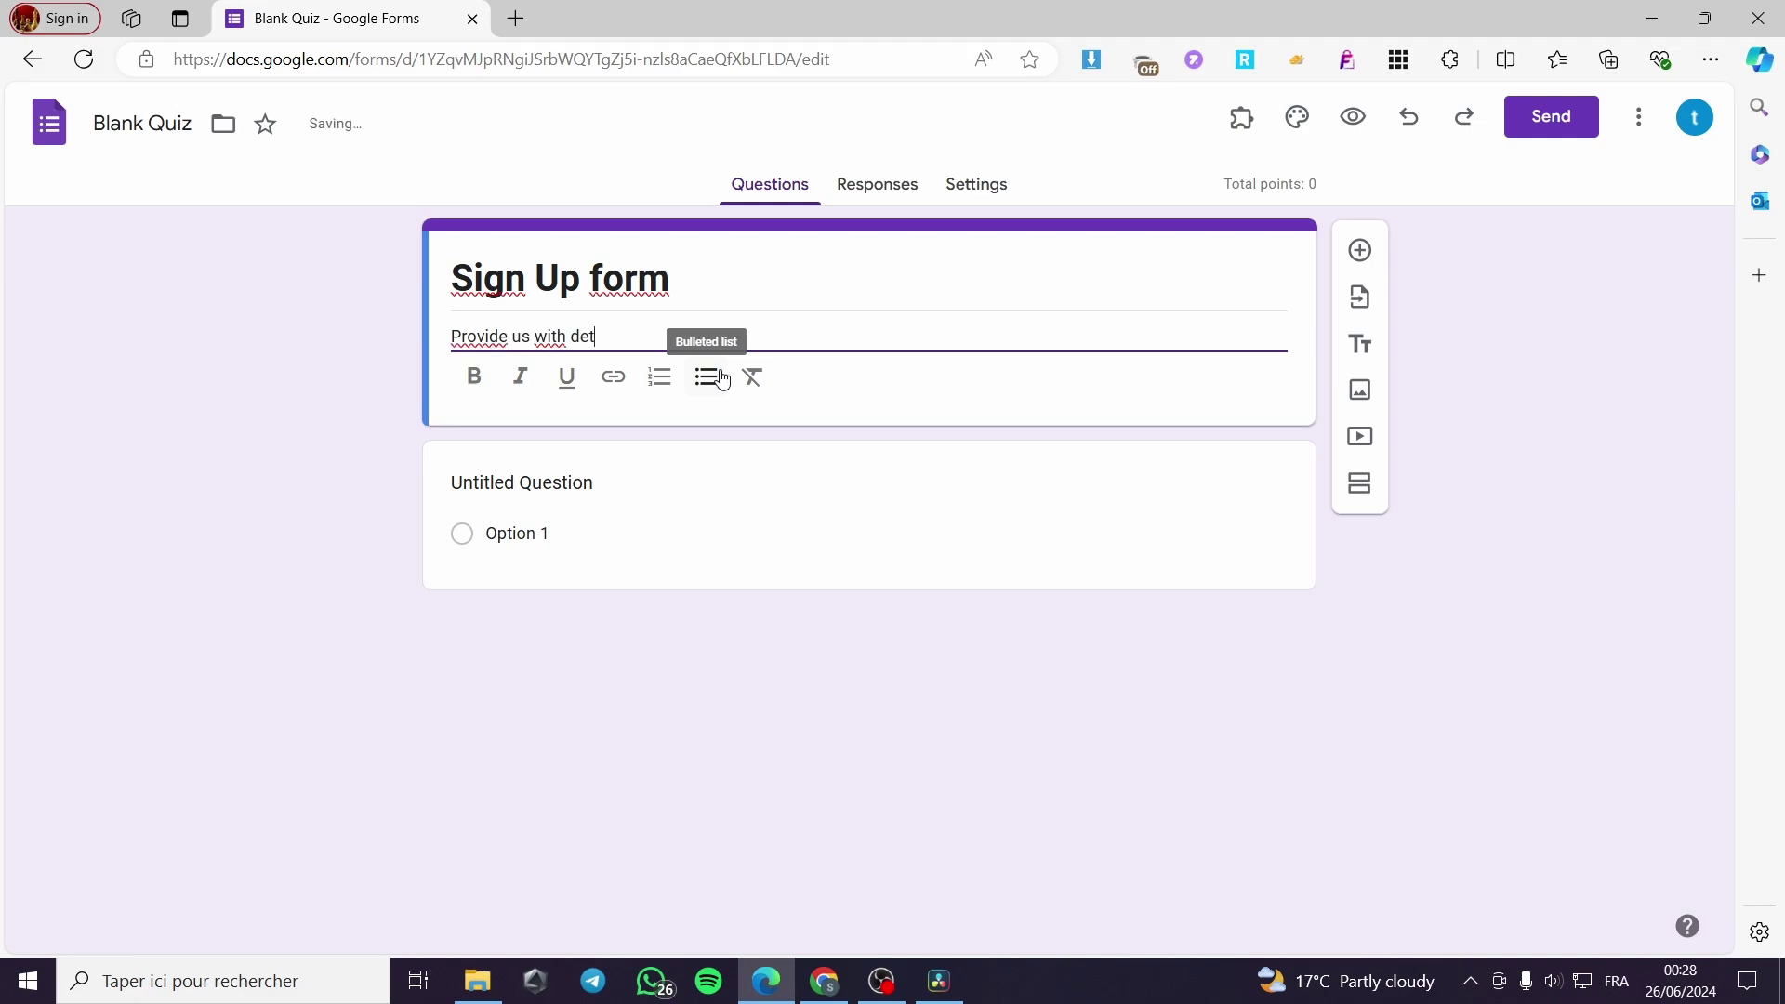
type("ails to")
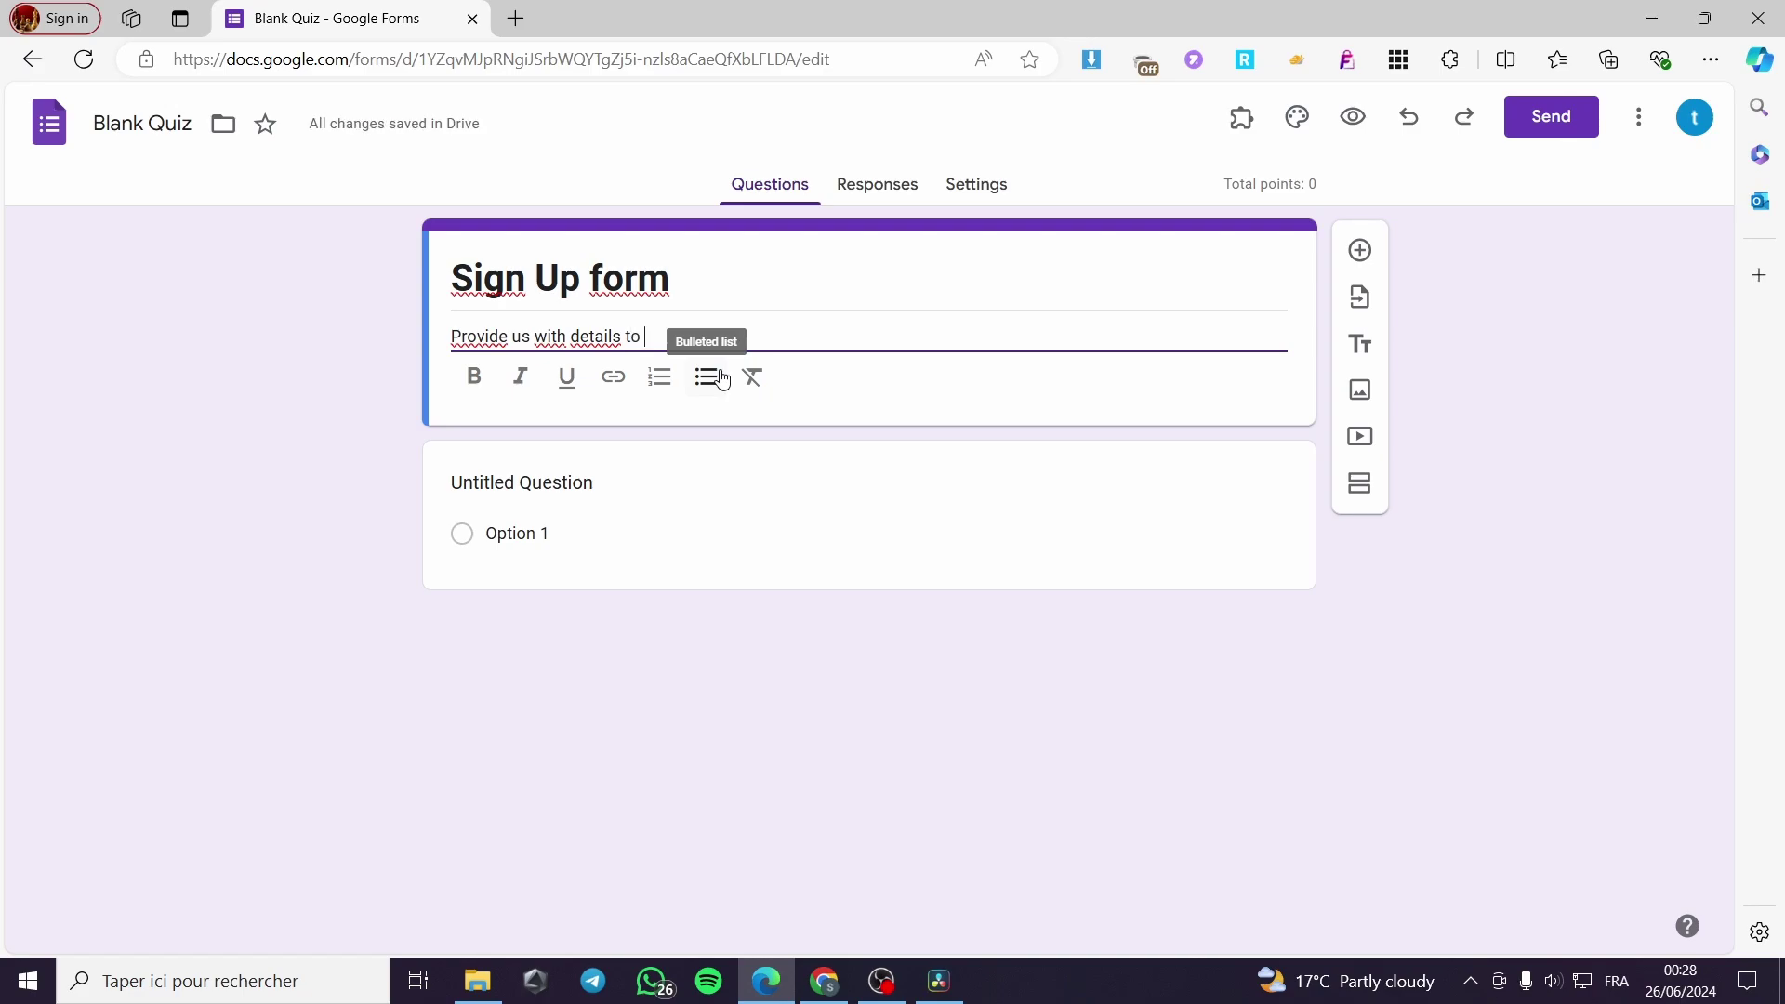
type(" let us know more about you.")
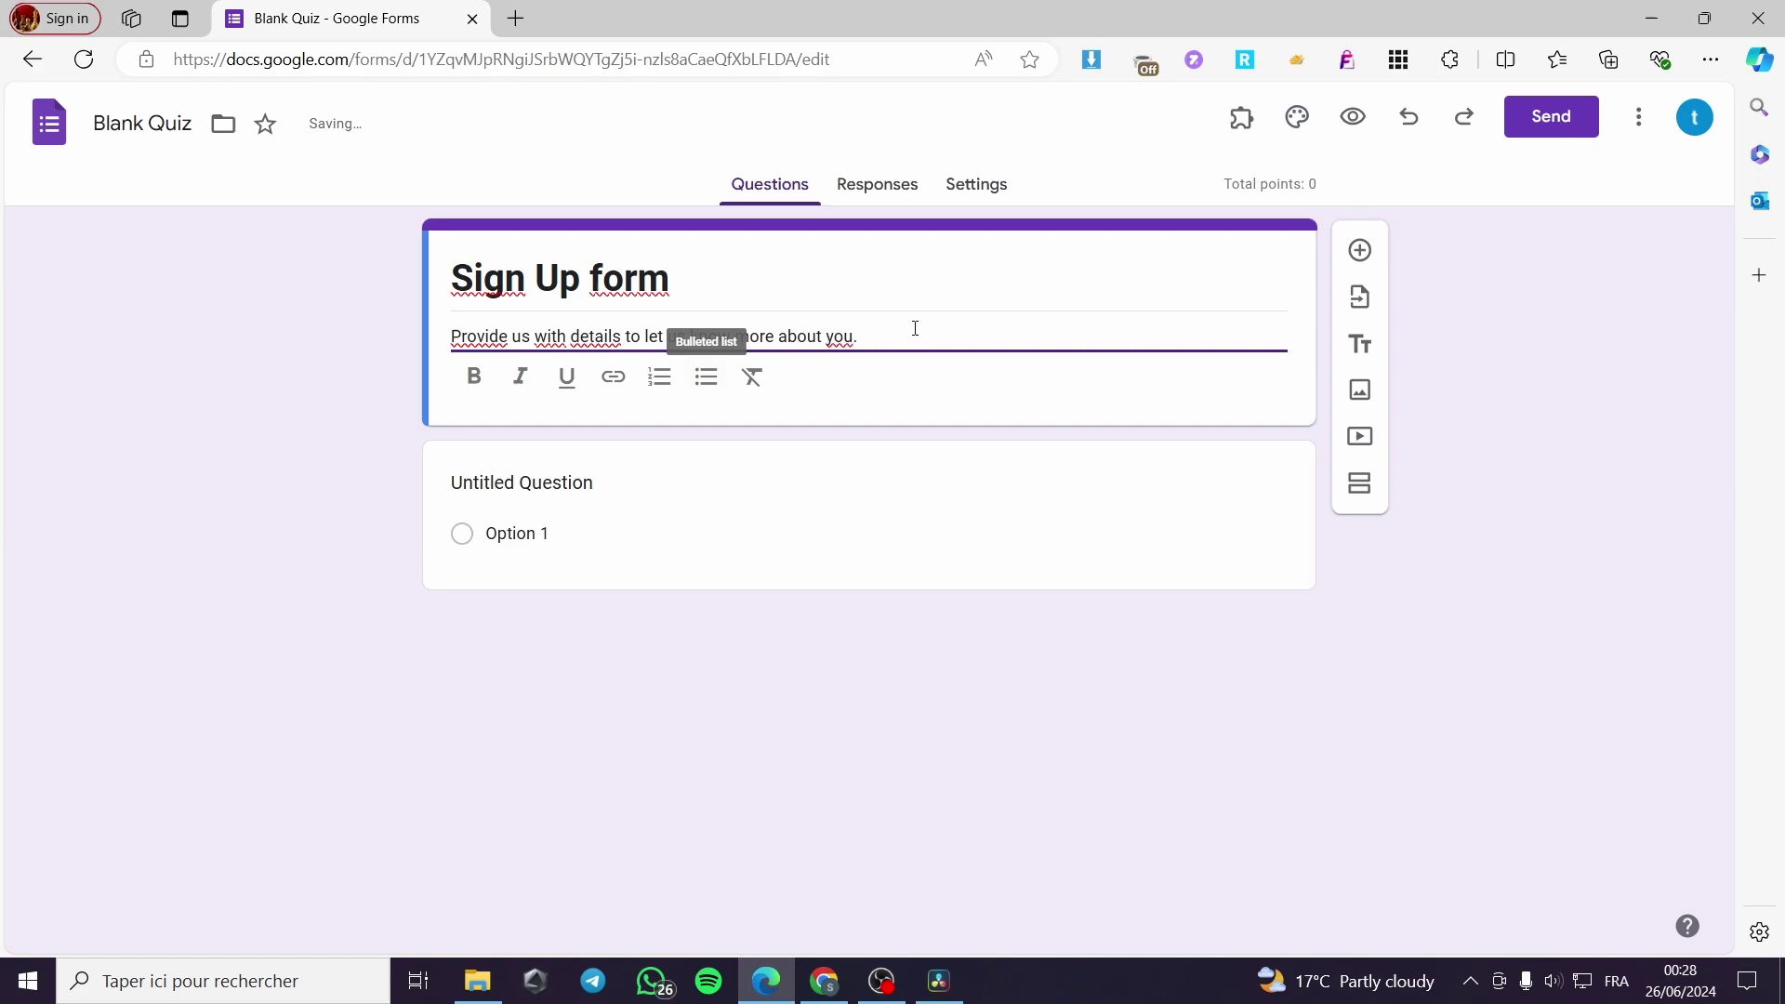
left_click_drag(912, 331, 441, 339)
left_click(474, 377)
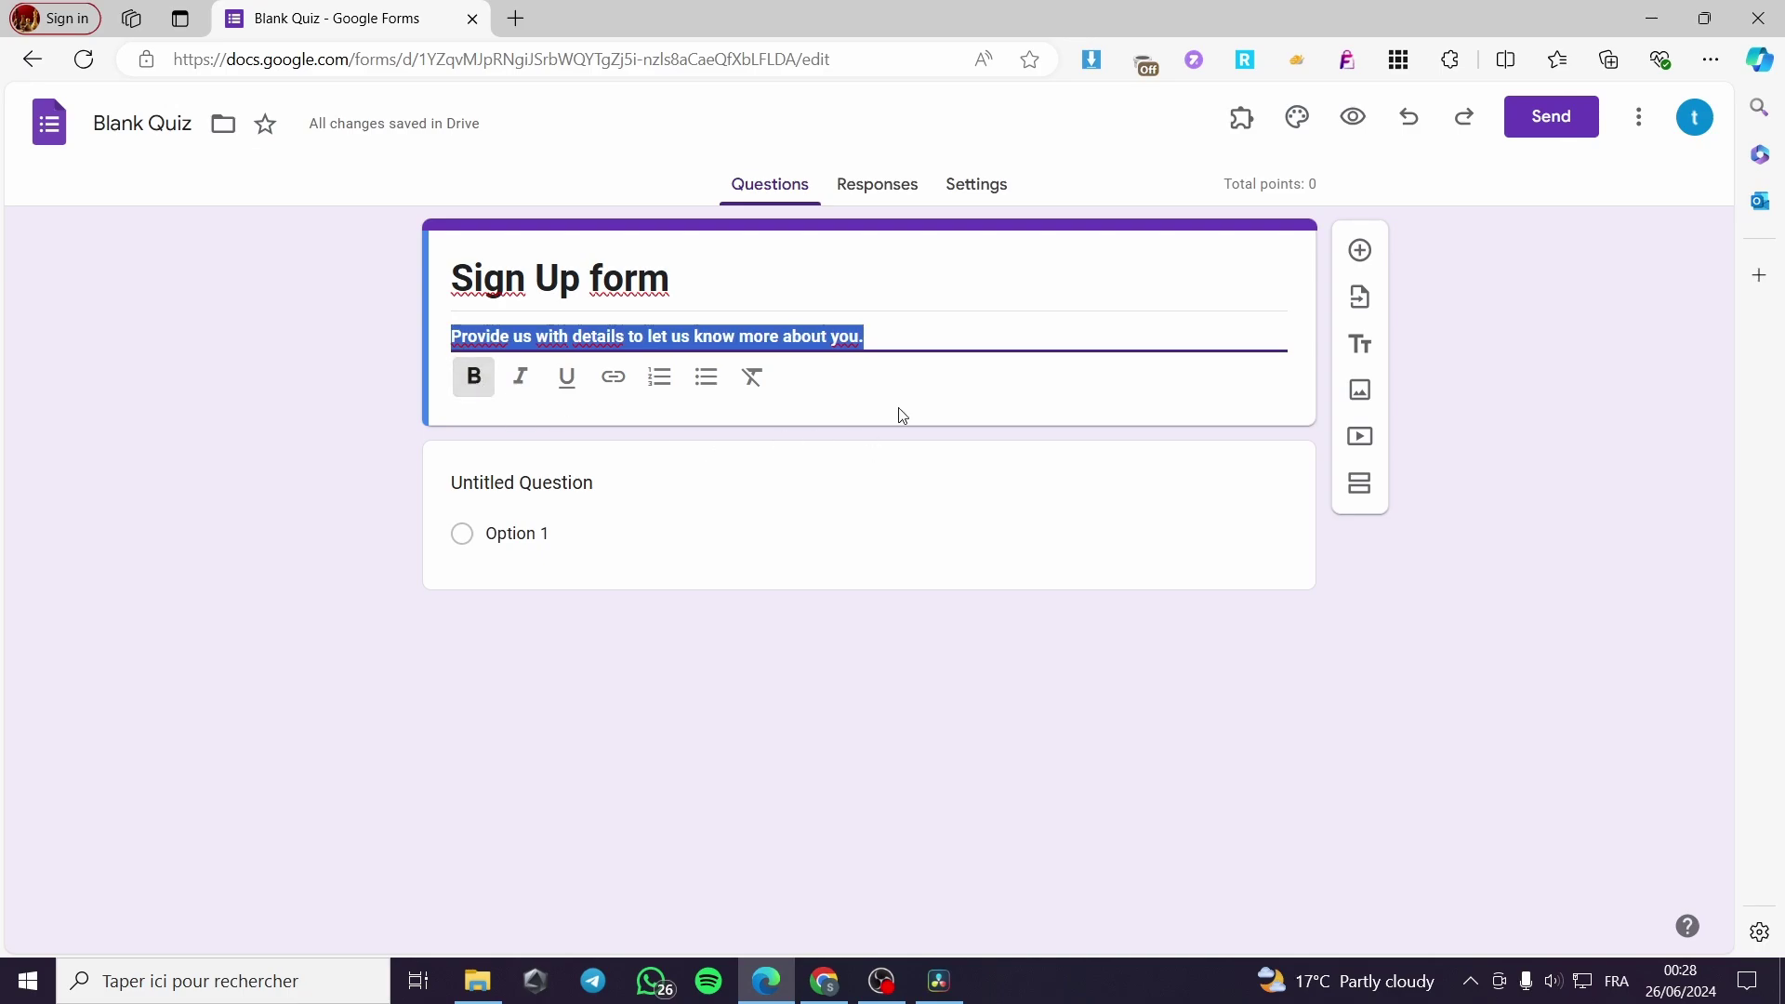
left_click(995, 383)
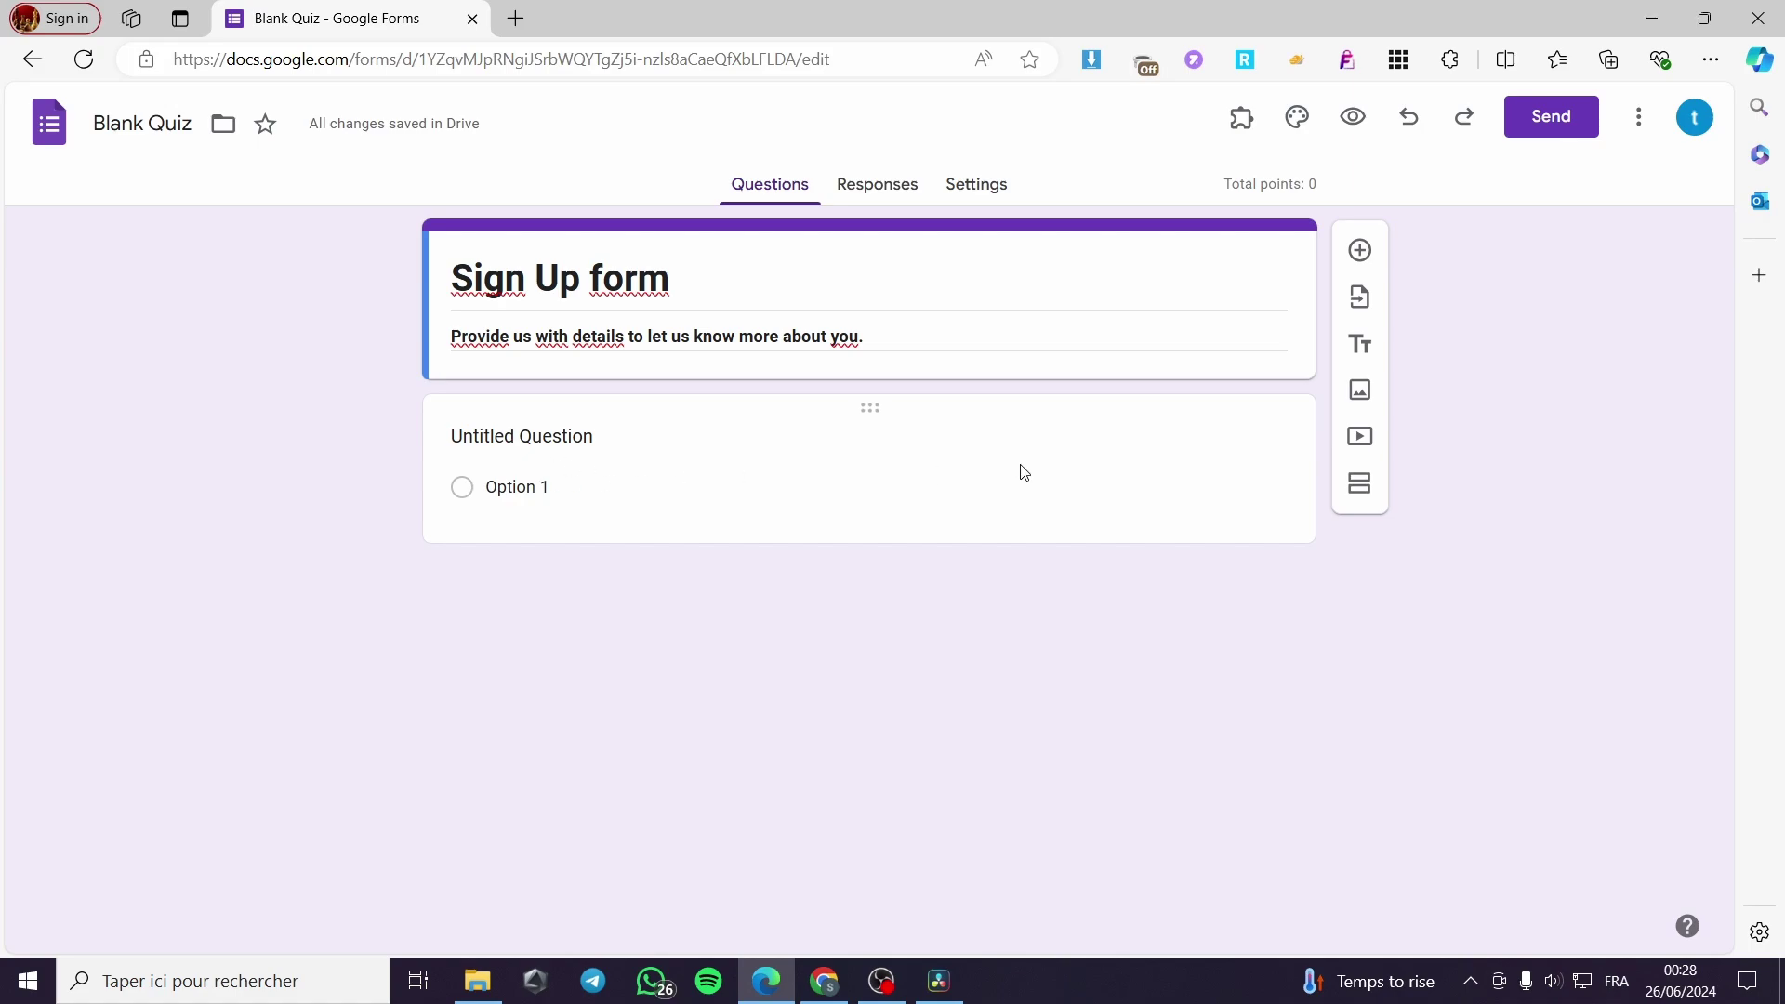
Step: Turn the untitled question into a required short-answer question with the bold title "Name"
left_click(606, 442)
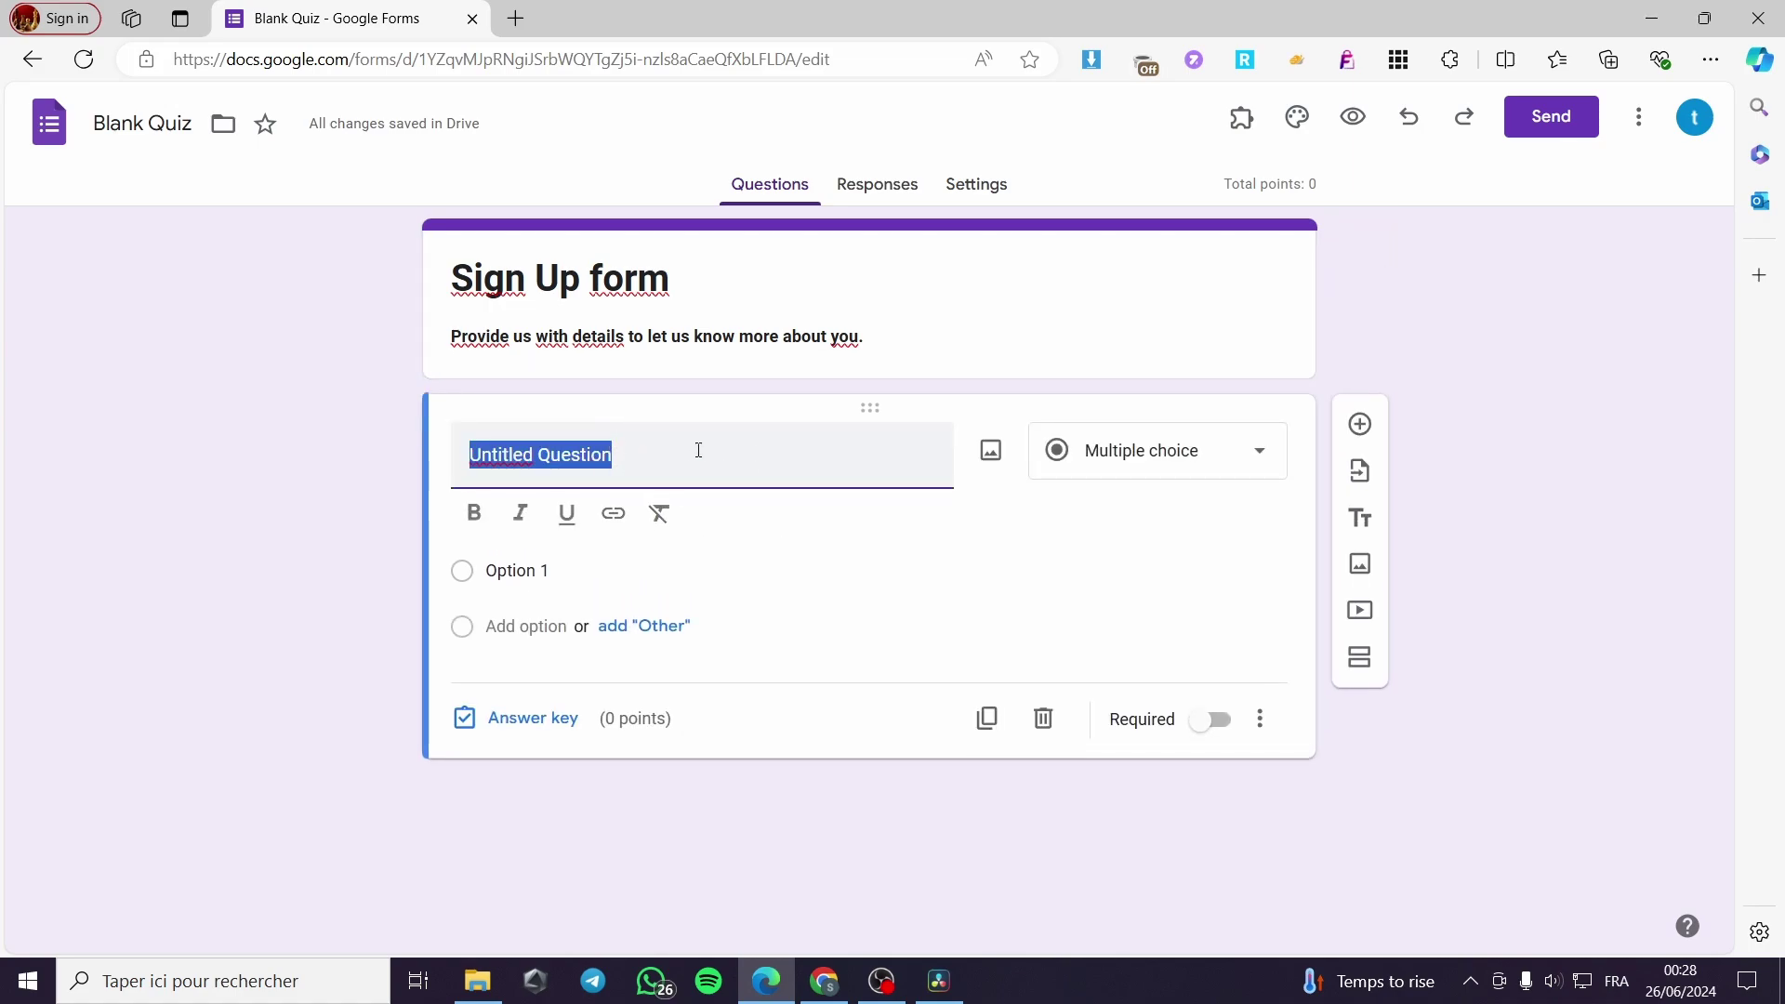
left_click(1207, 454)
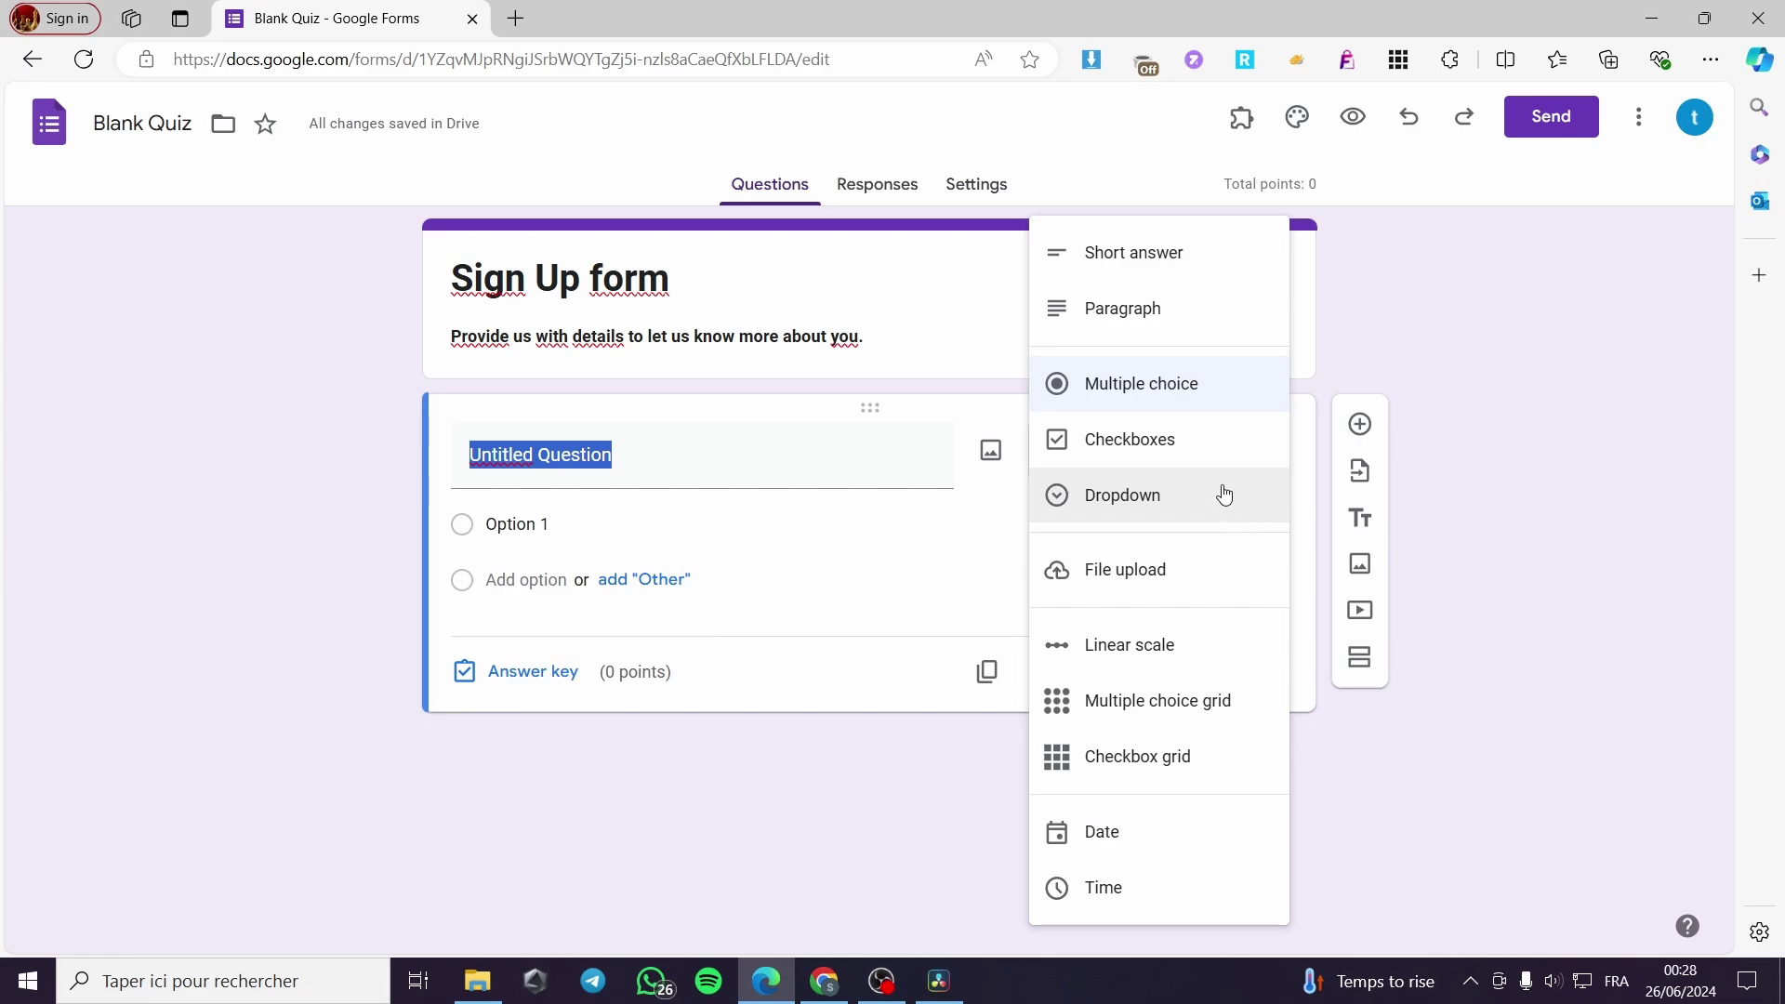
left_click(1218, 264)
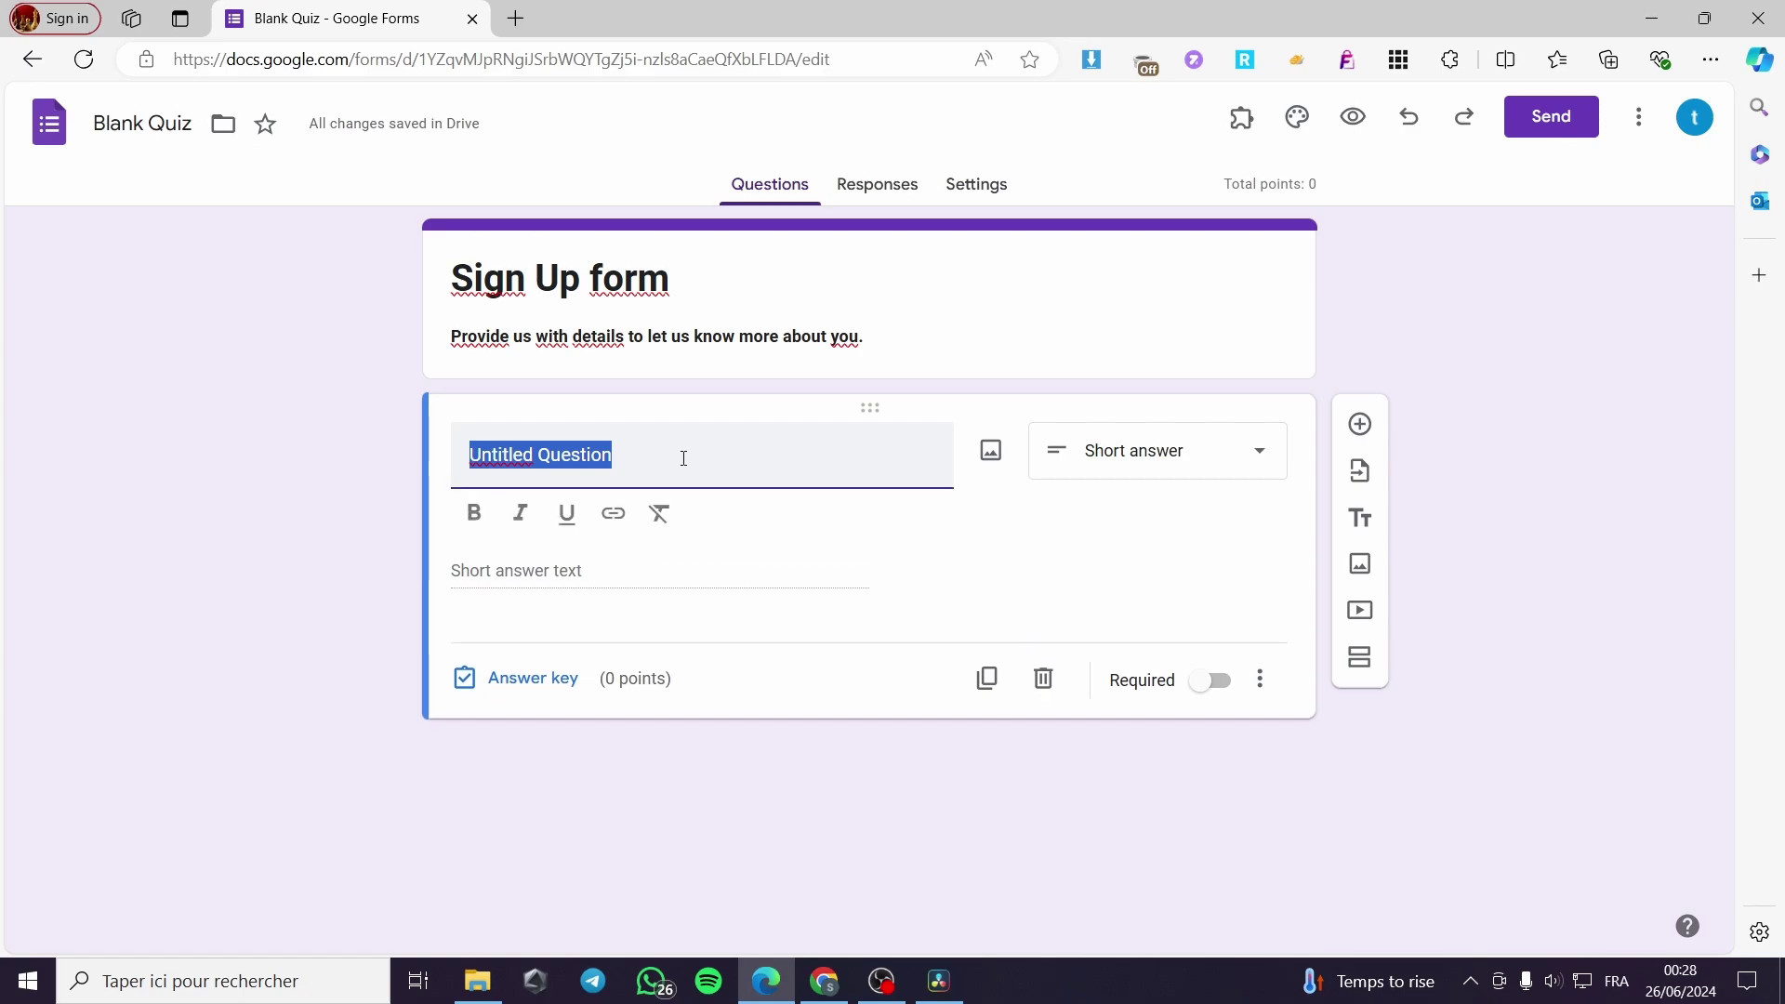
type("Name")
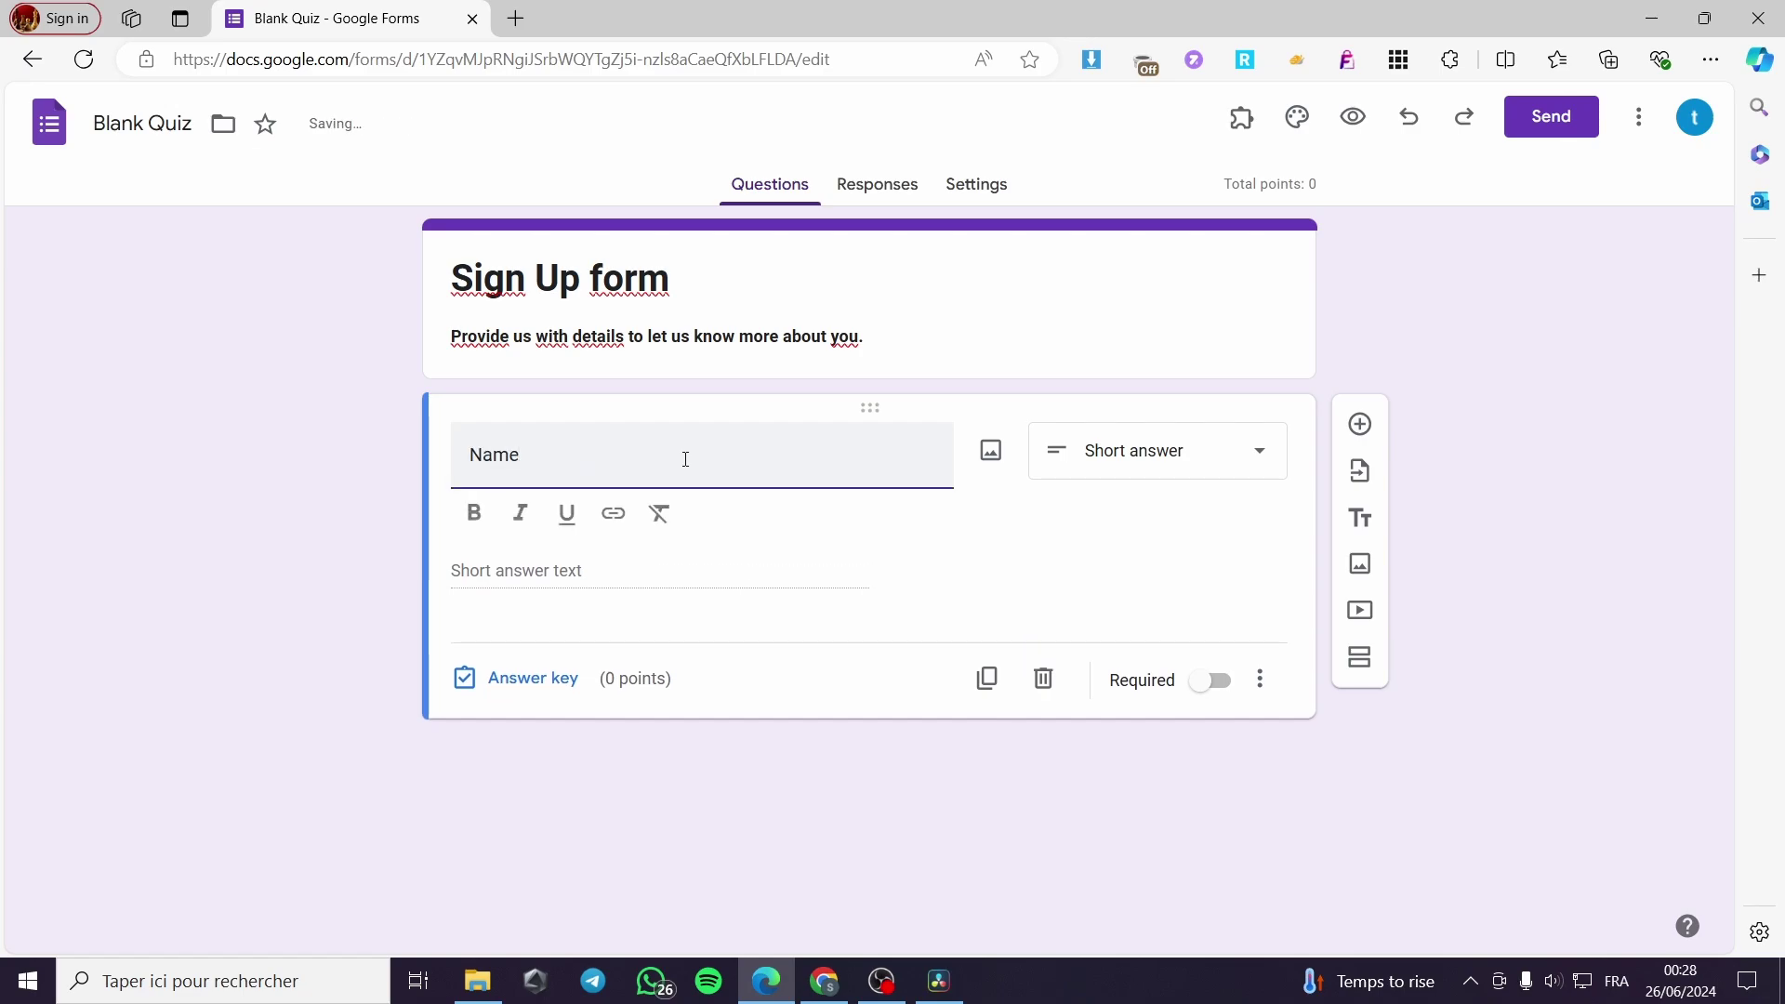
left_click_drag(600, 456, 453, 465)
left_click(473, 514)
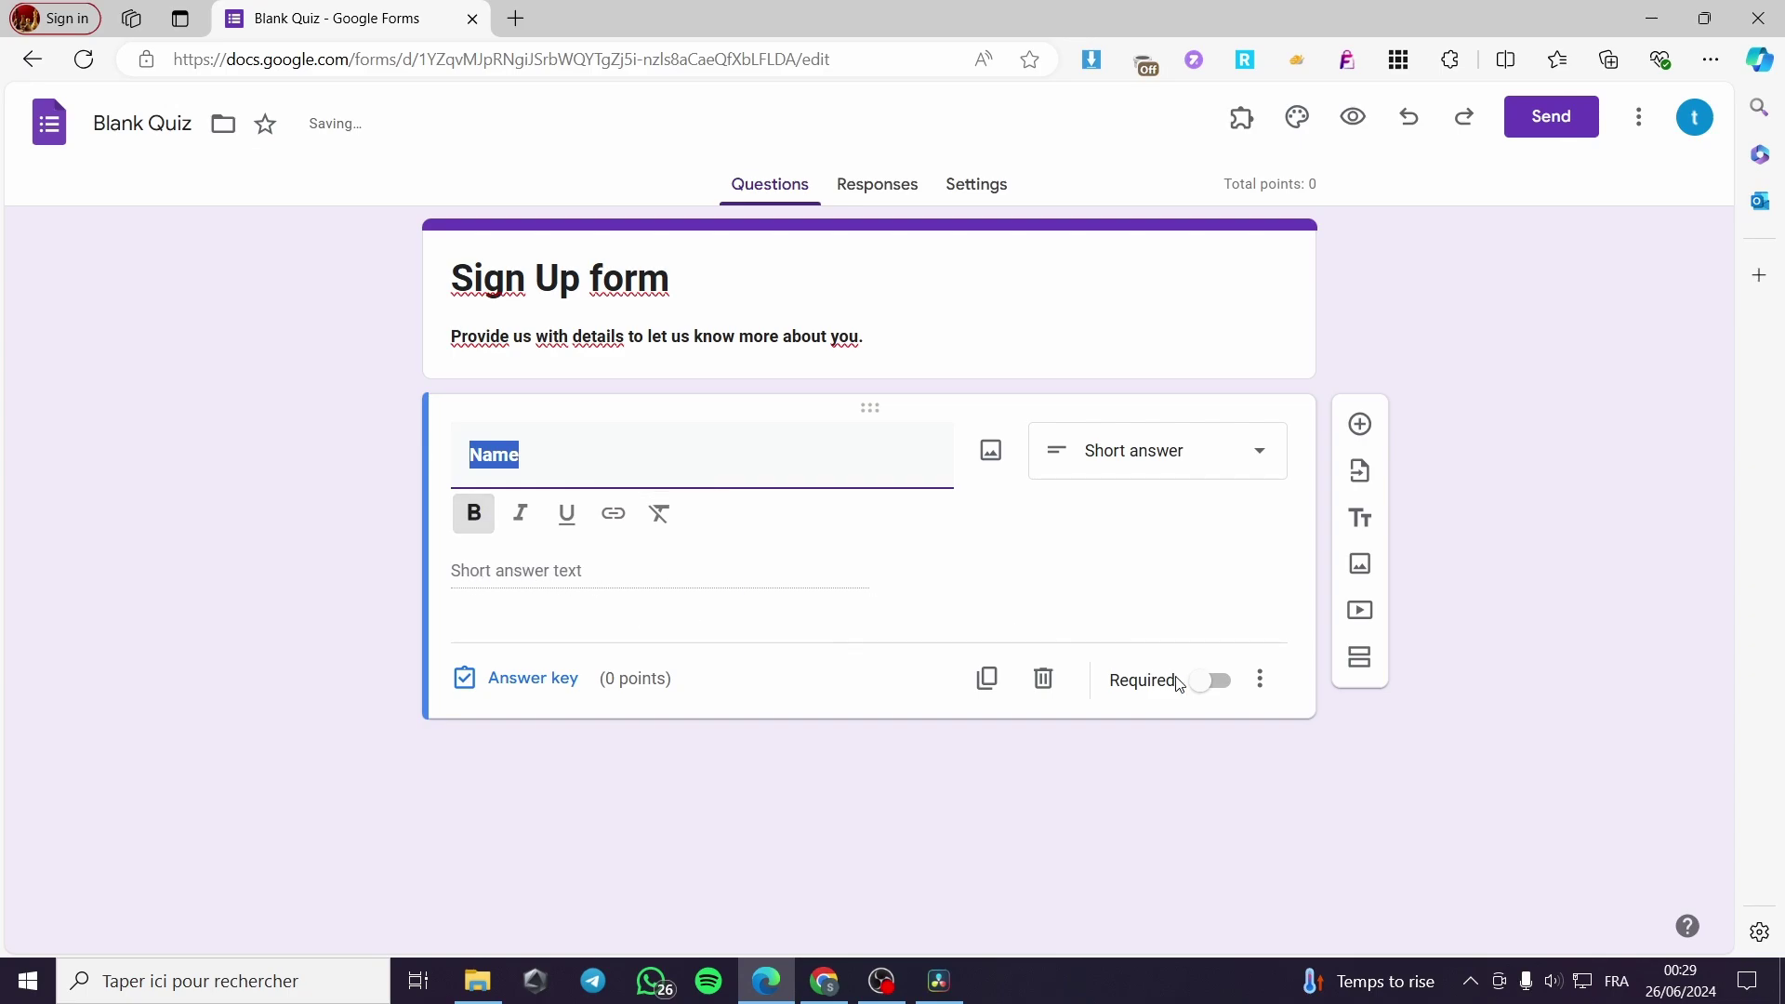
left_click(1218, 688)
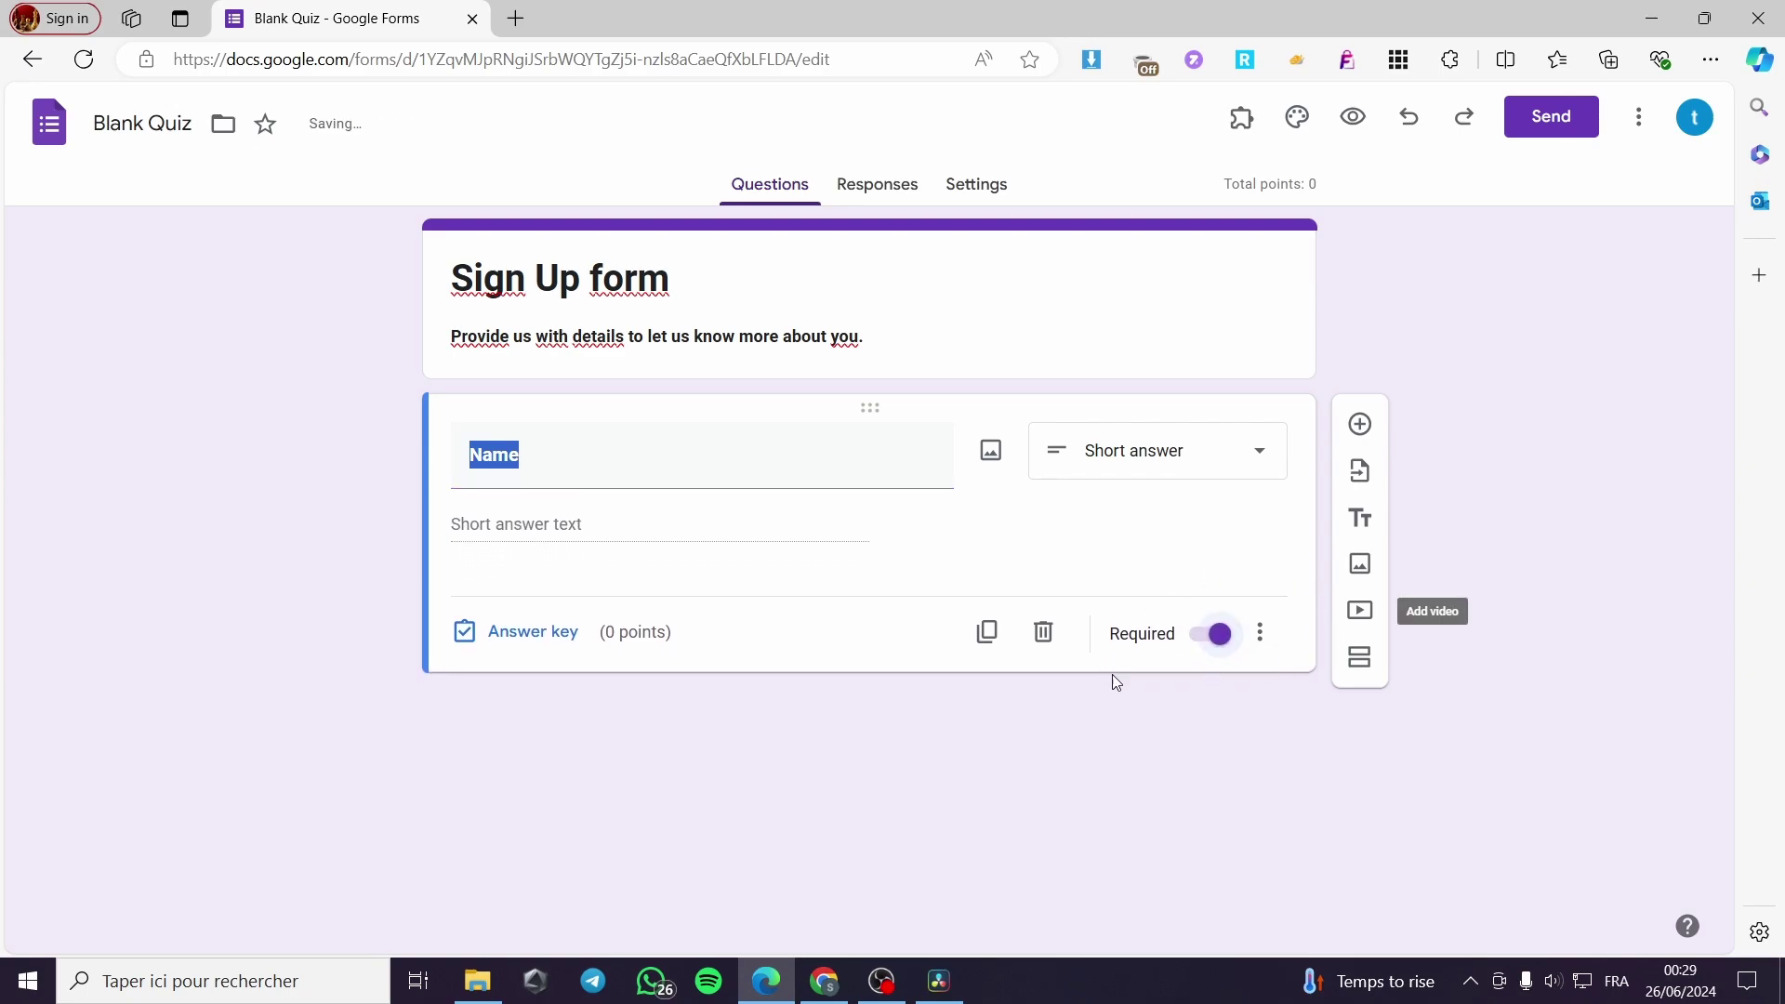
Step: Add a short-answer question titled "Last Name" below the "Name" question
left_click(1359, 424)
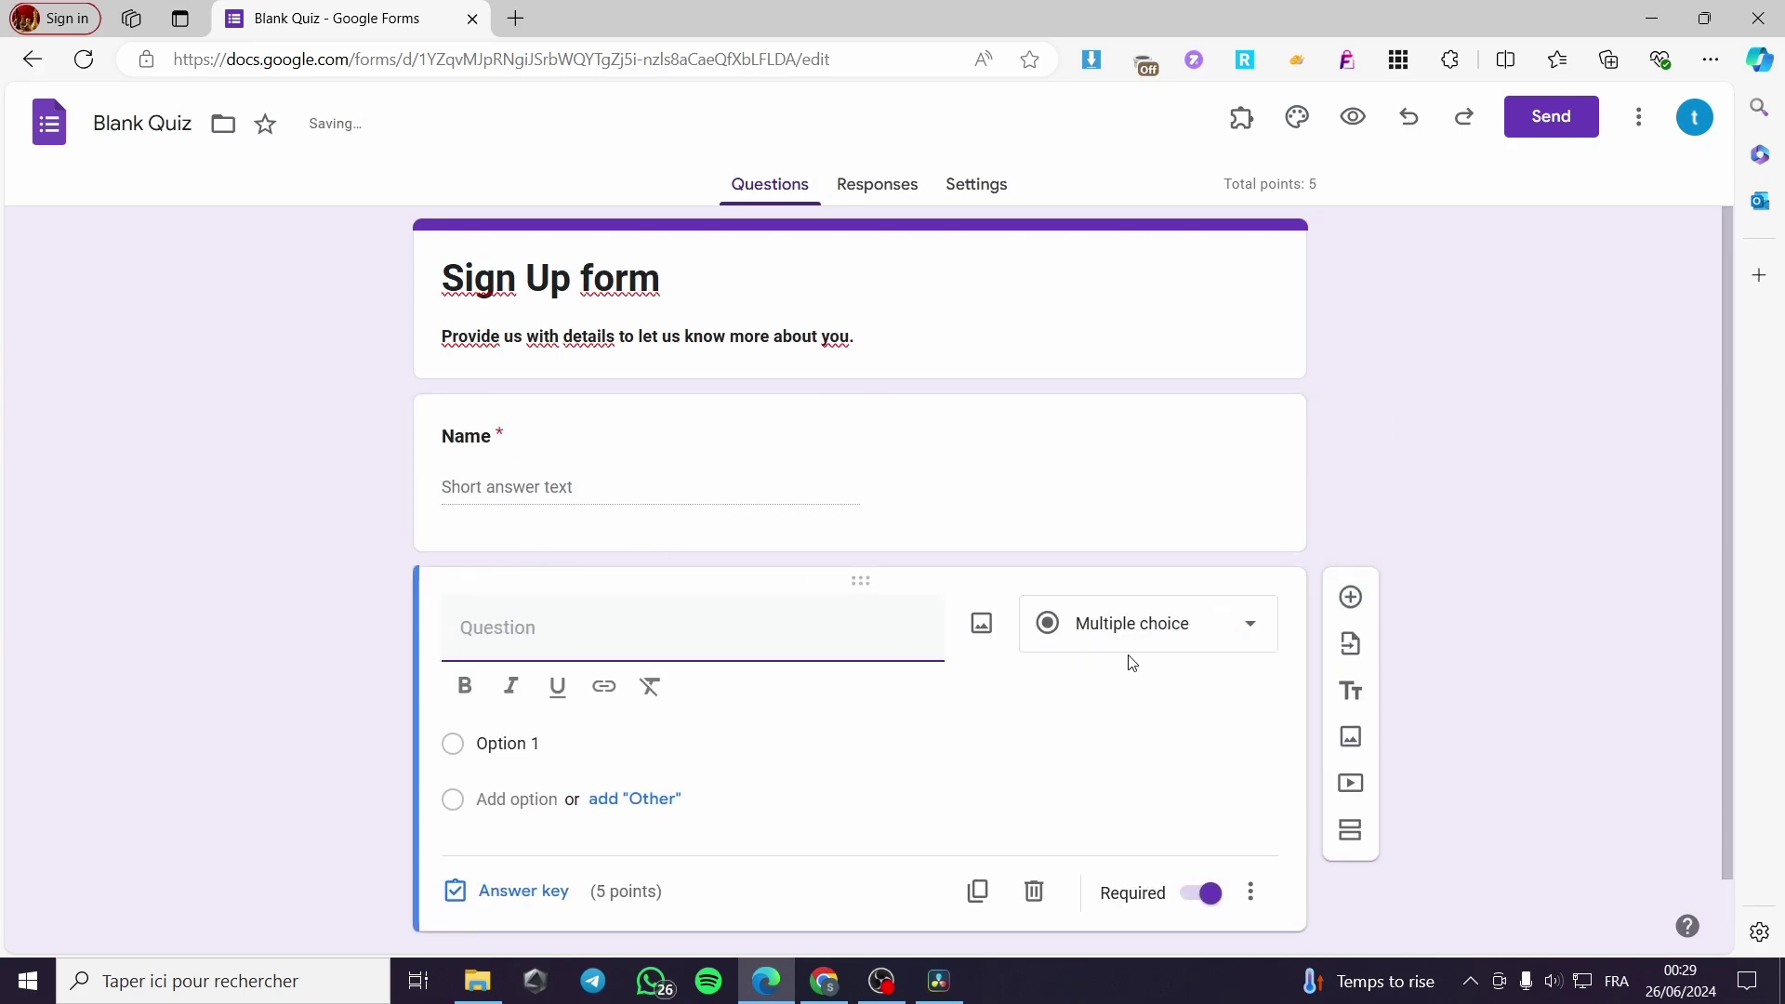
left_click(1162, 641)
left_click(1196, 262)
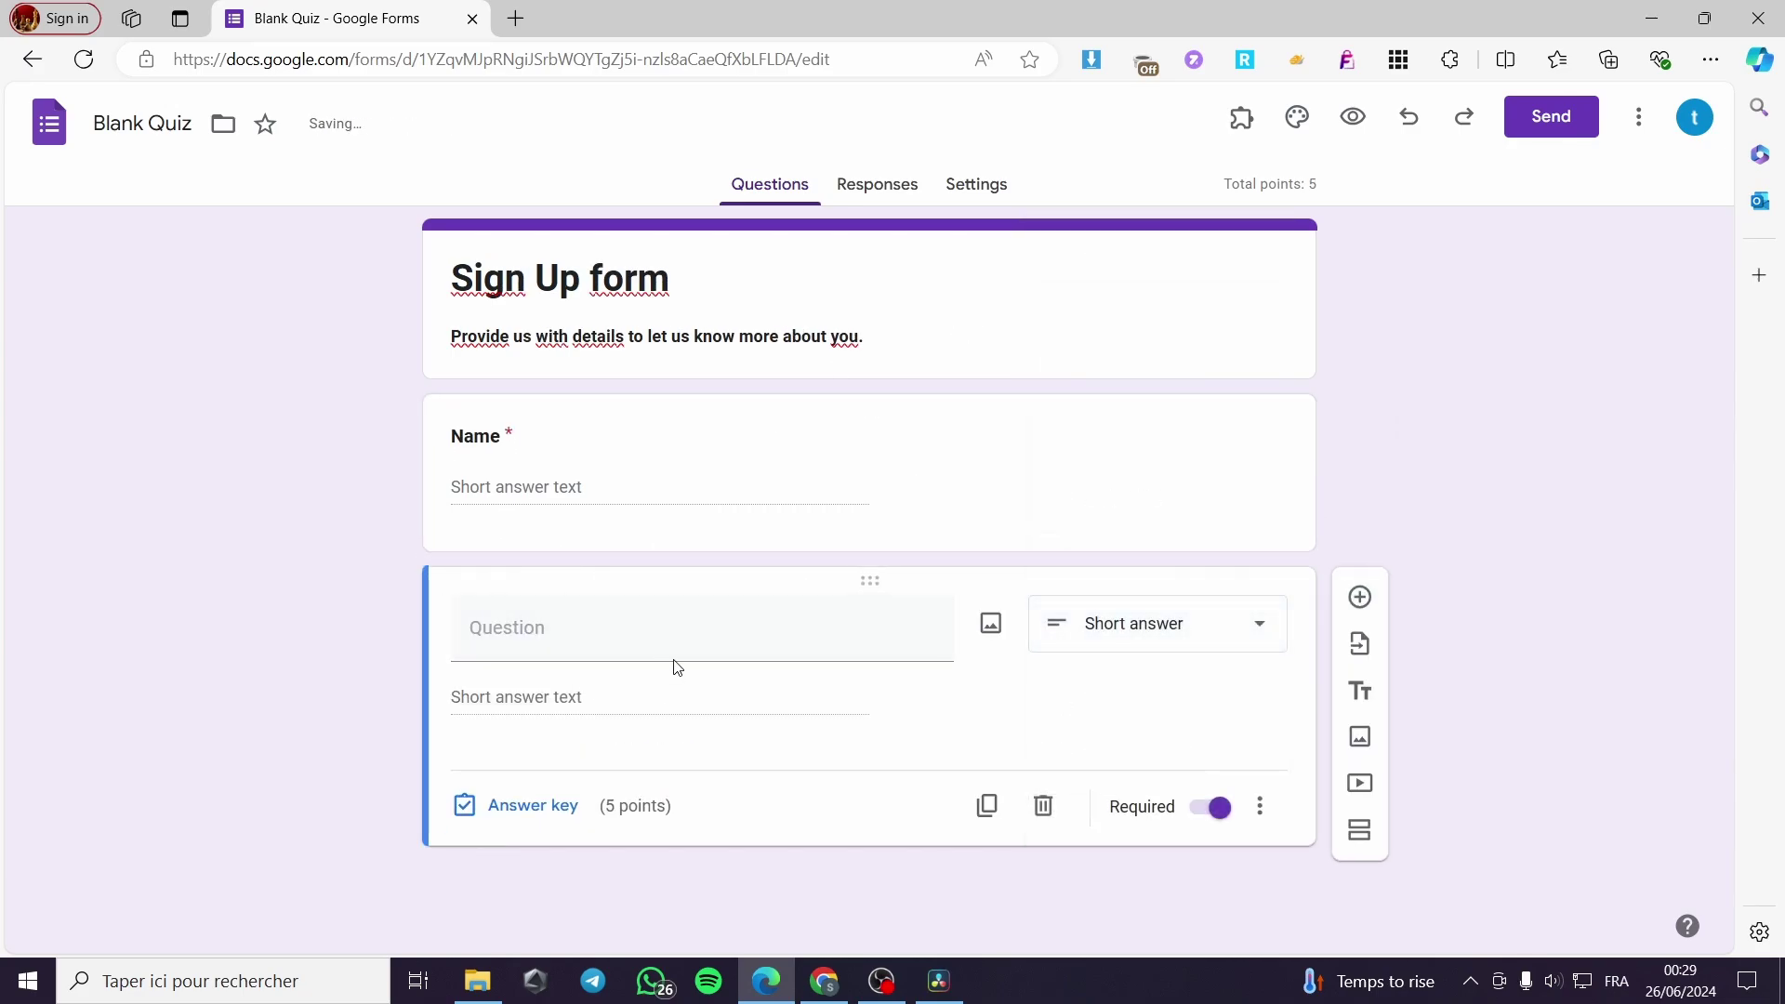
left_click(541, 628)
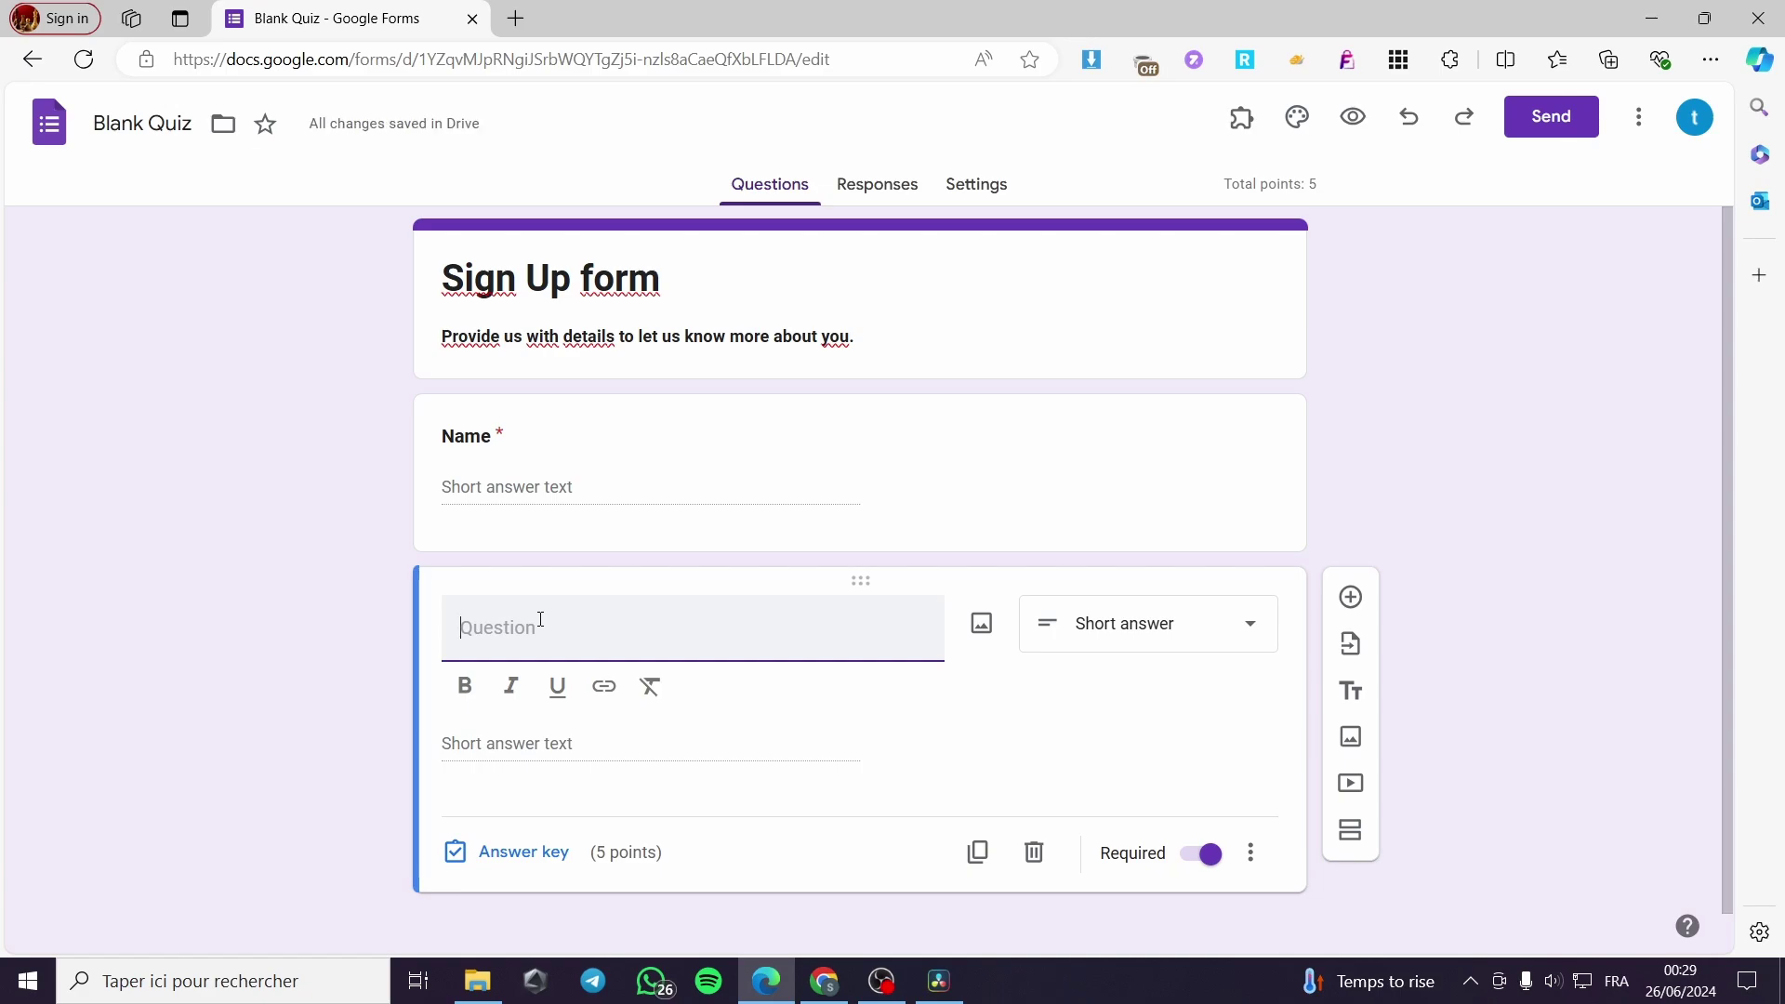
type("Last Name")
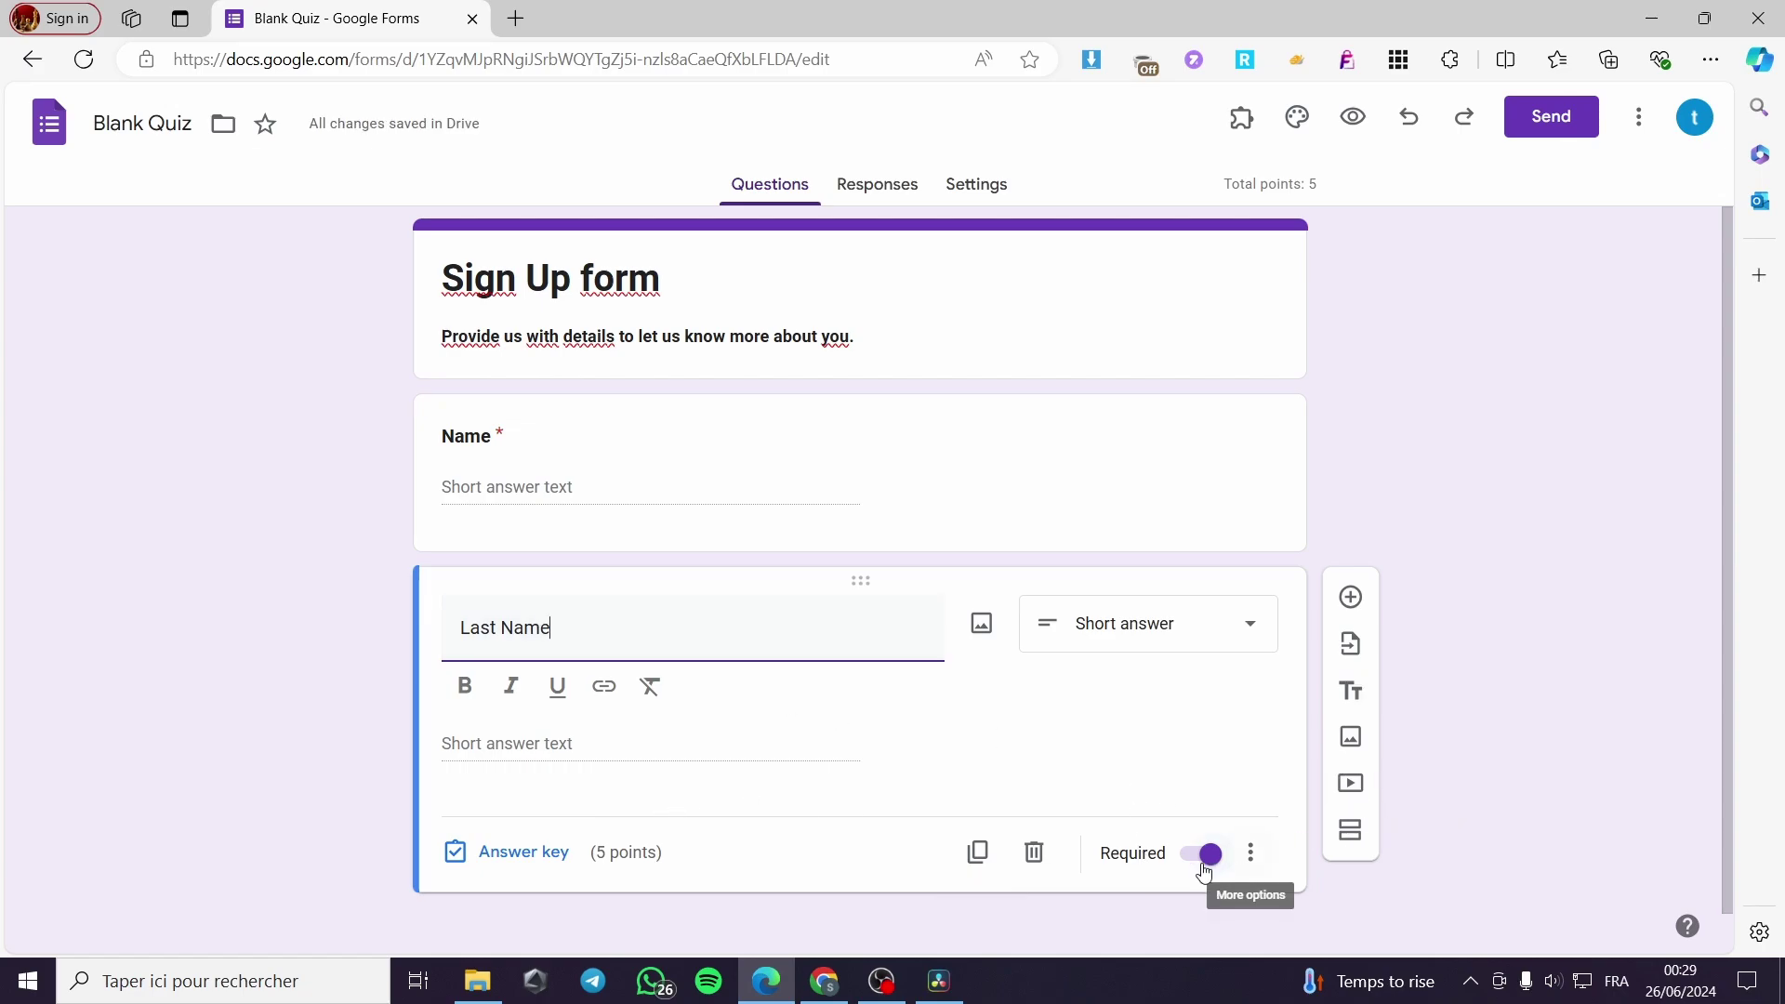
Step: Add a Date question titled "Date f Birth" below "Last Name" and make its title bold
left_click(1351, 598)
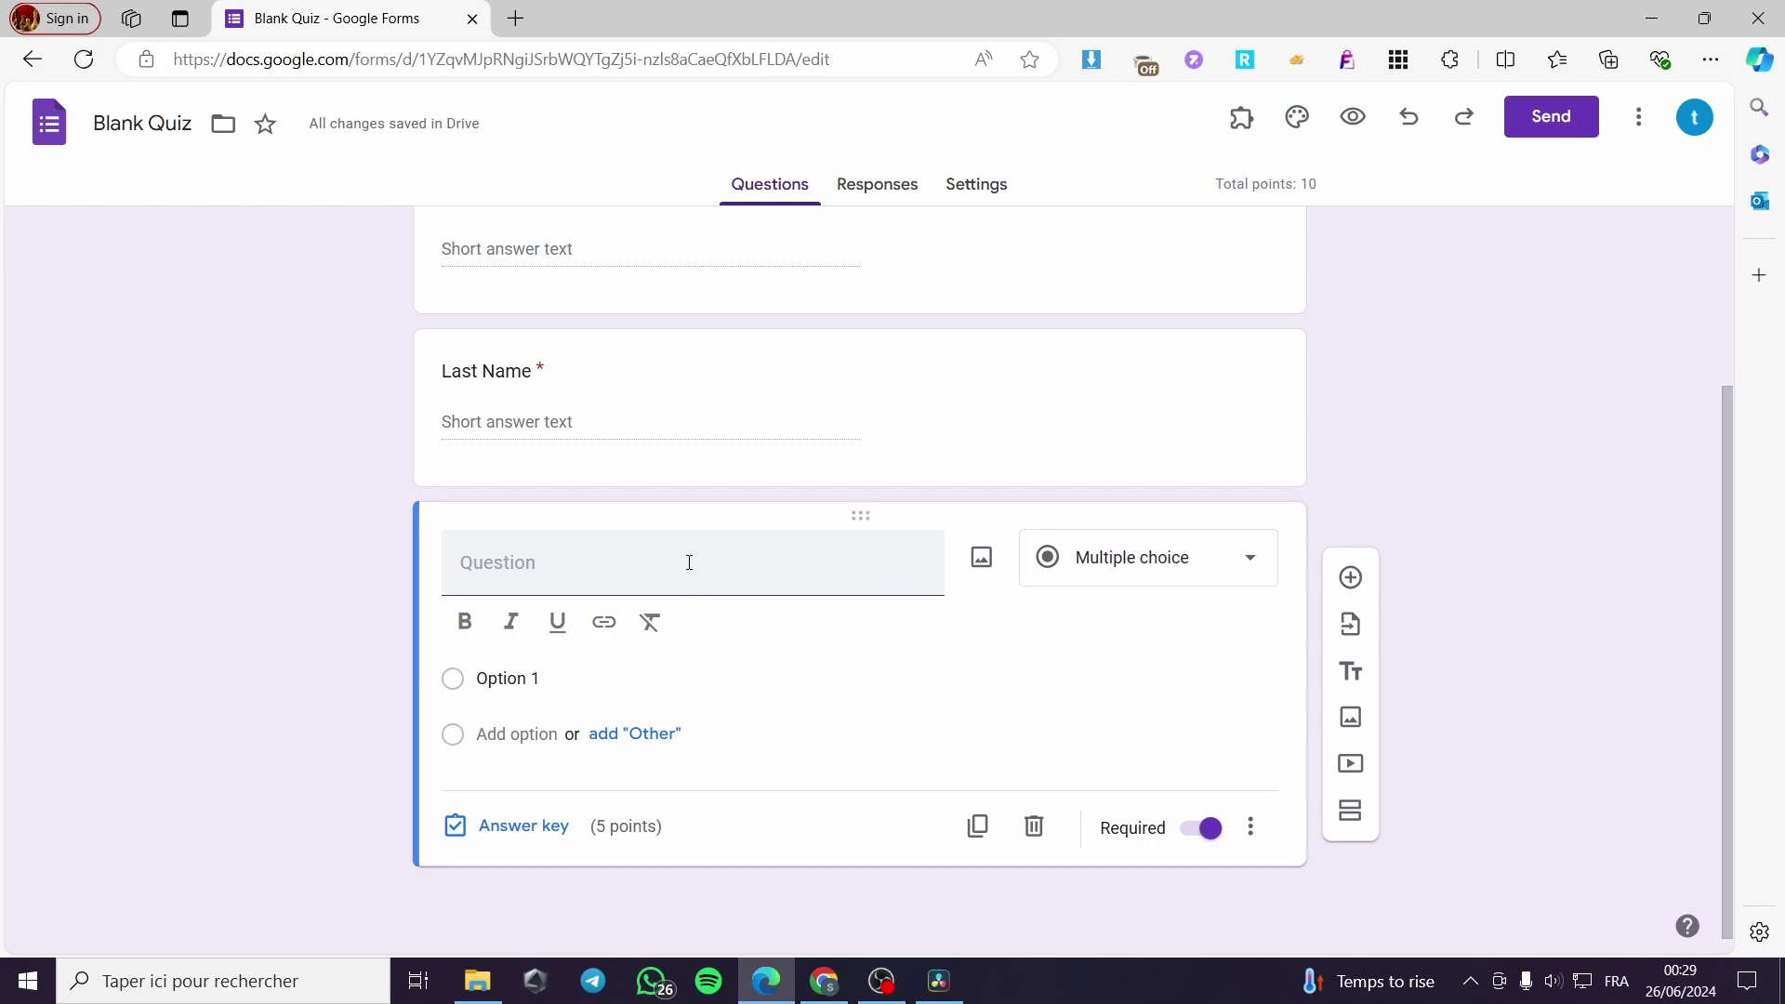
type("Date ")
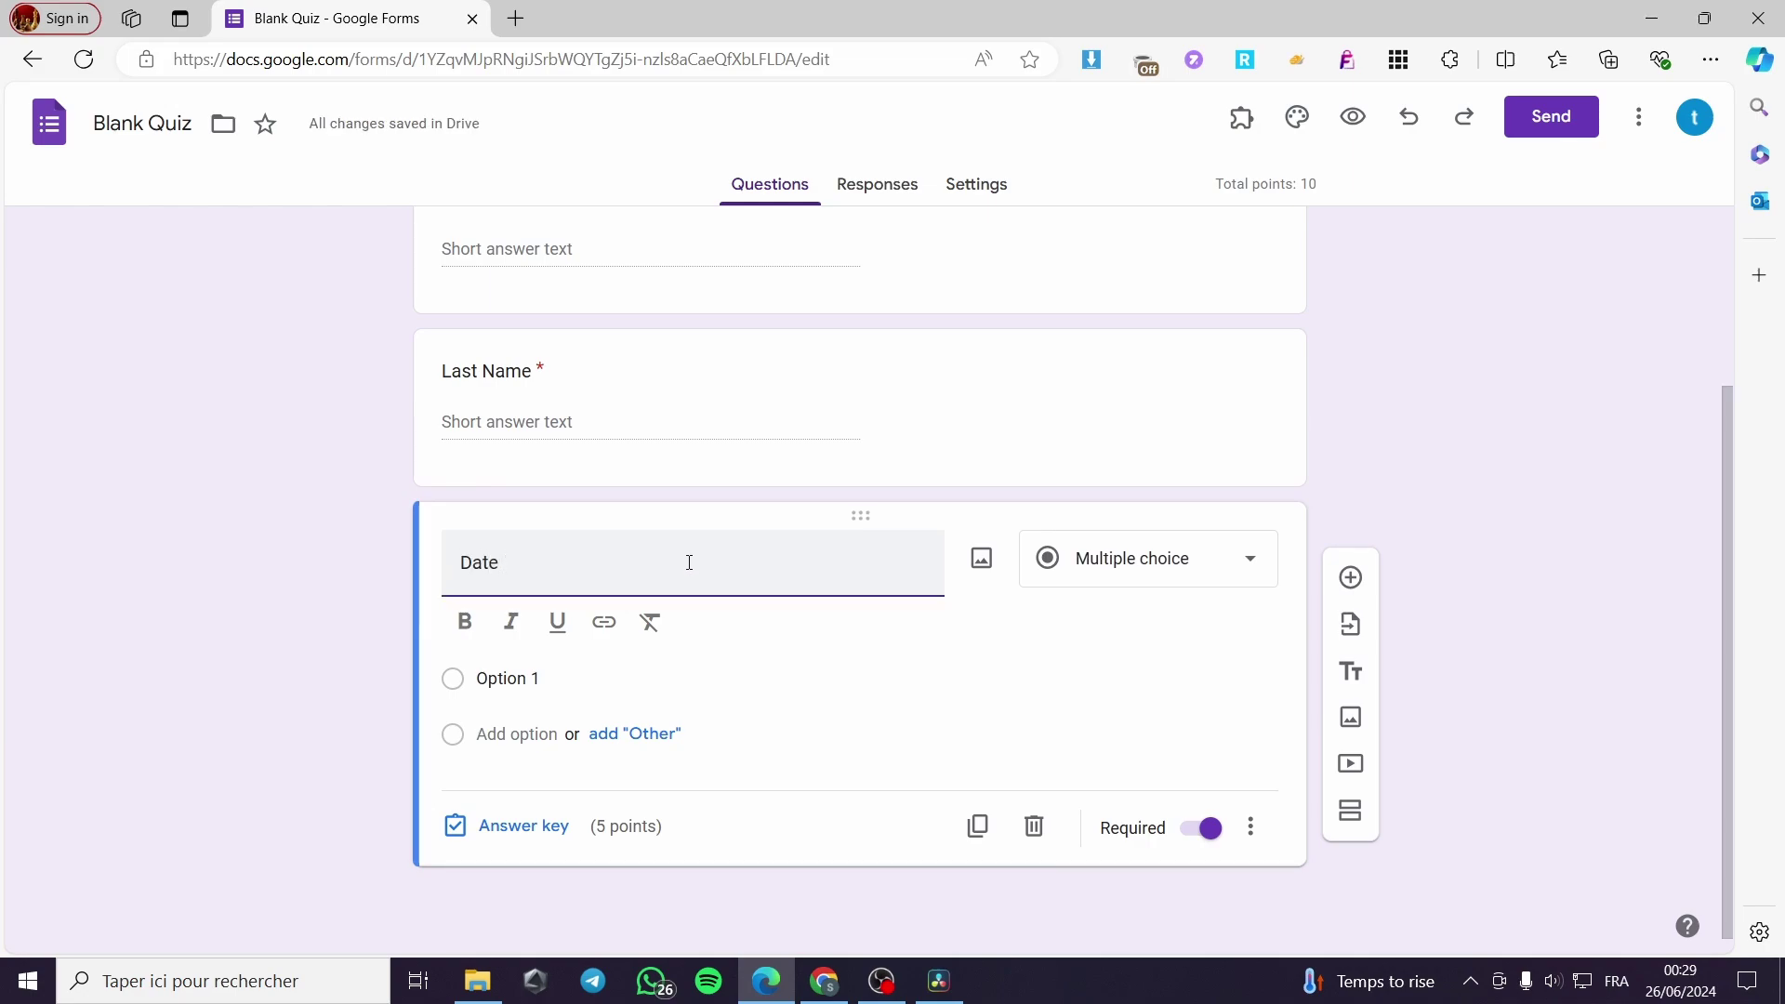
type("f Birth")
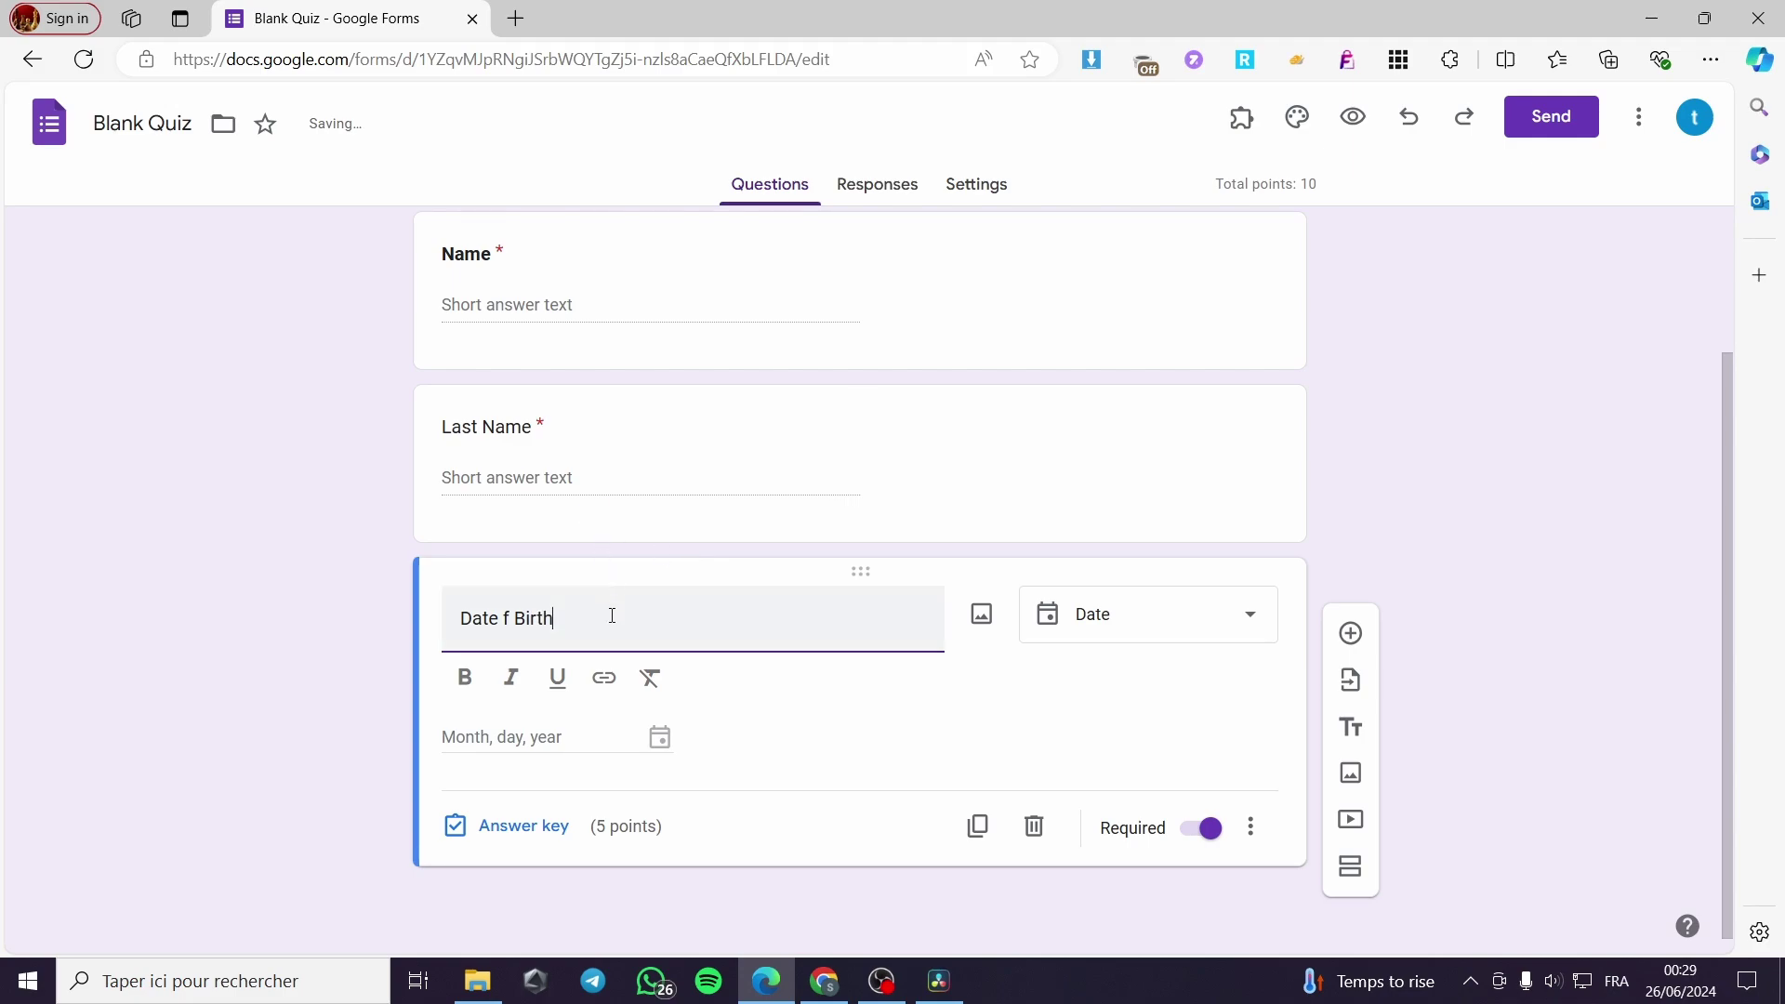
left_click_drag(609, 616, 449, 651)
Step: Make the "Last Name" question title bold, and select the birth date question again
left_click(577, 429)
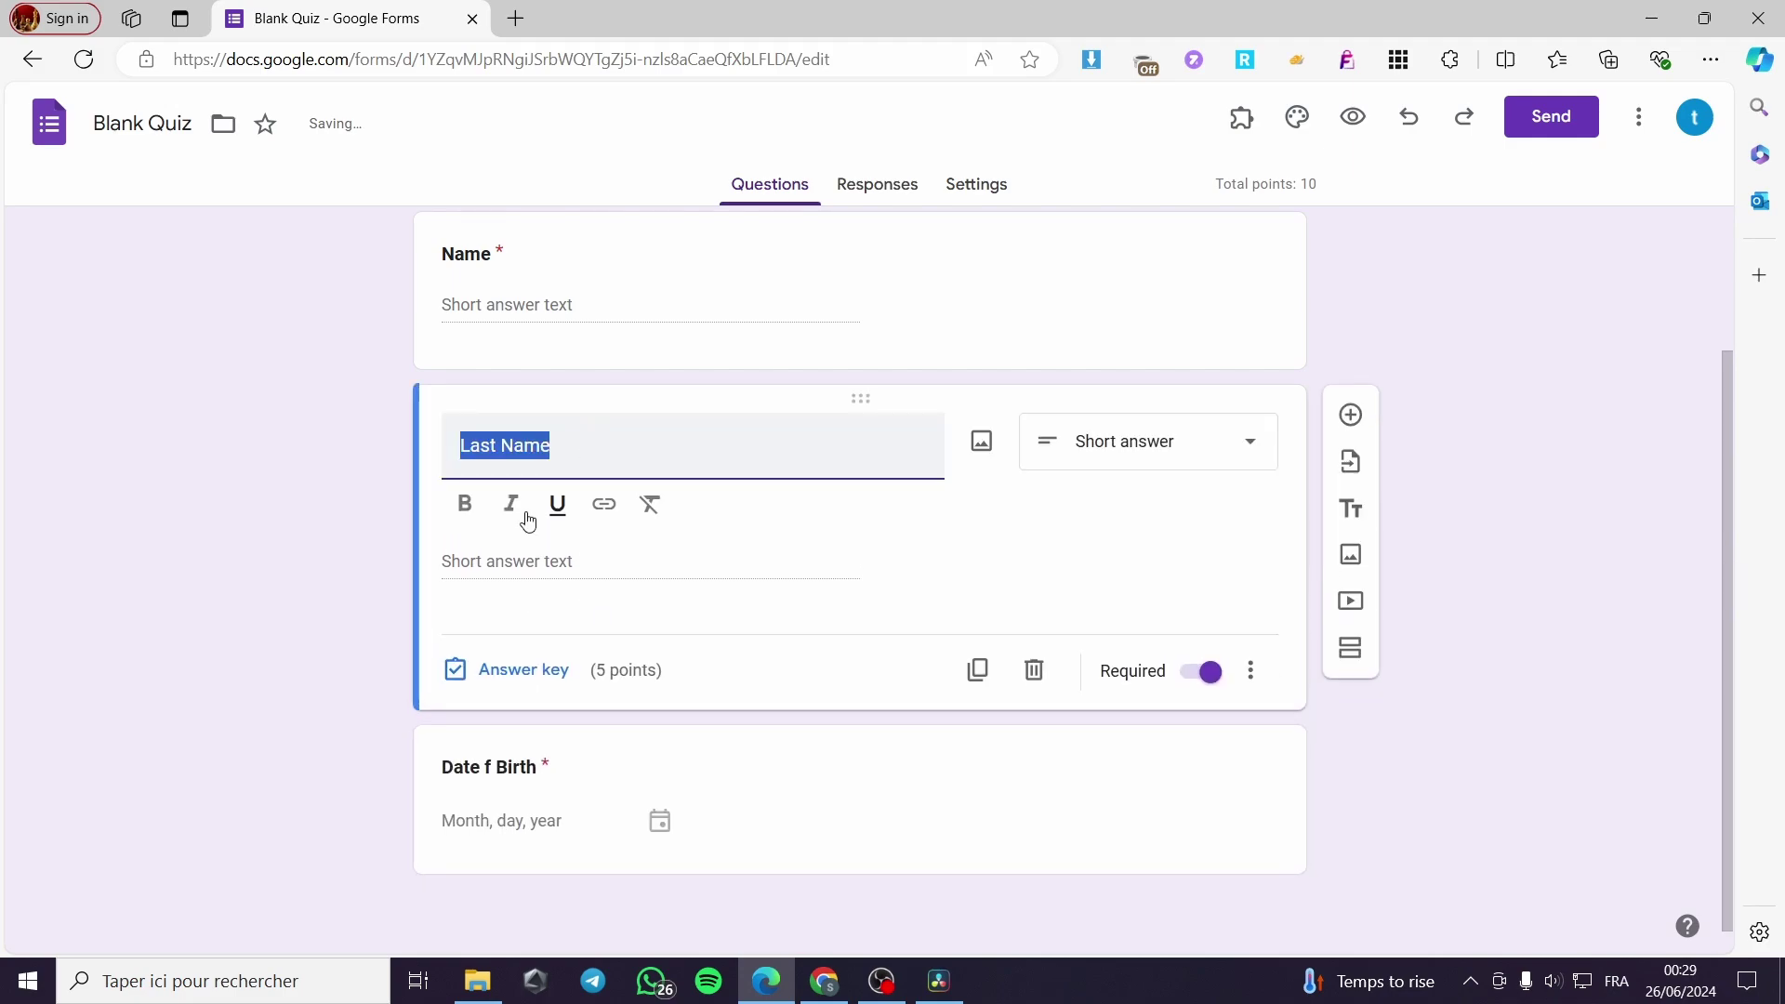
left_click(466, 506)
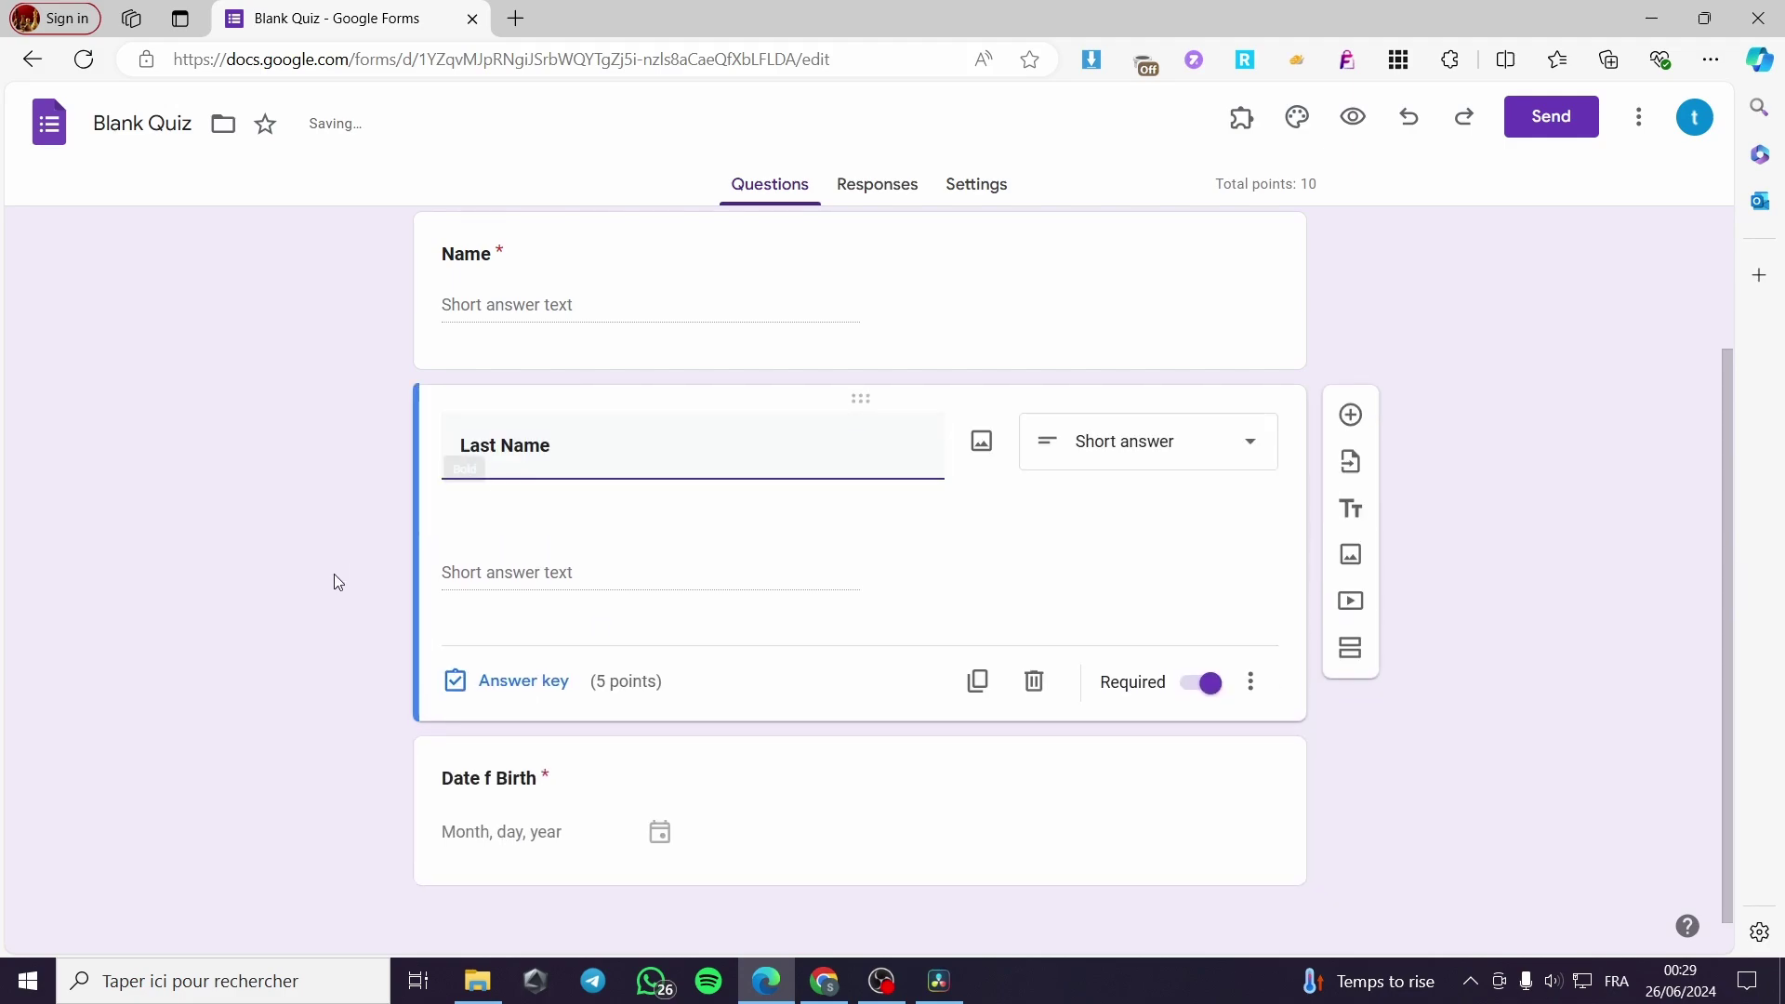
left_click(869, 773)
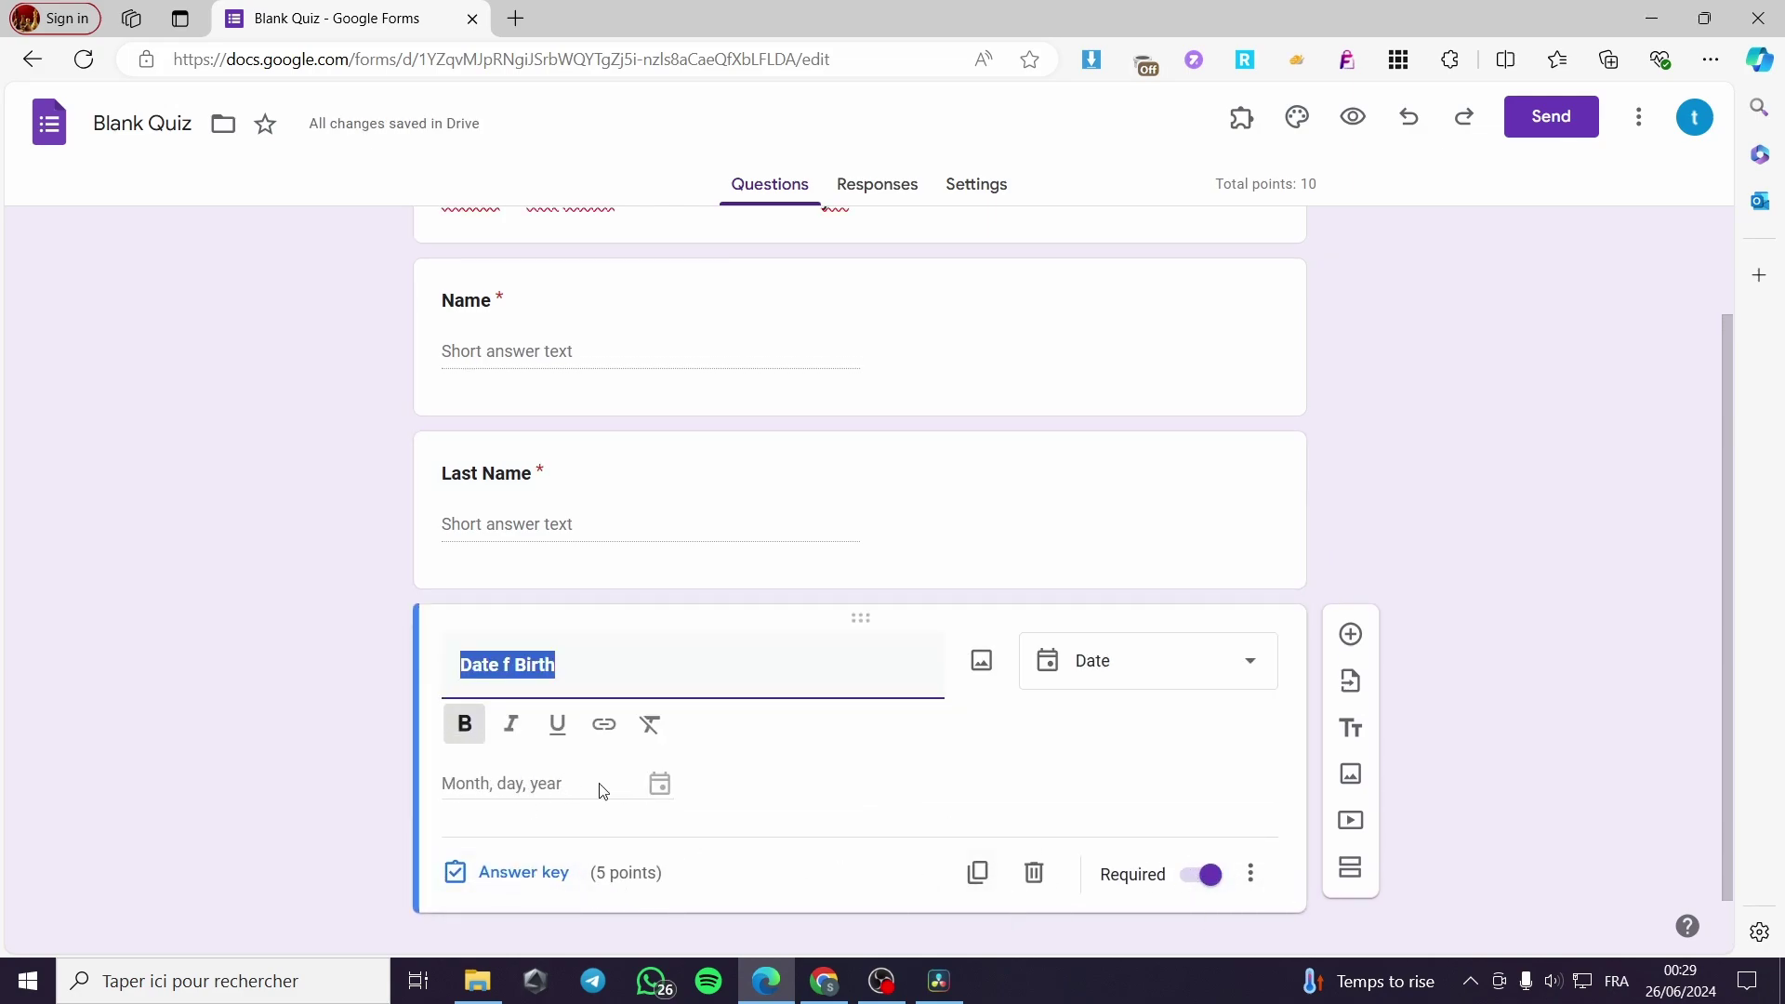
Step: Keep the birth date question's type as Date and add a short-answer question with the bold title "Email" below it
left_click(1188, 680)
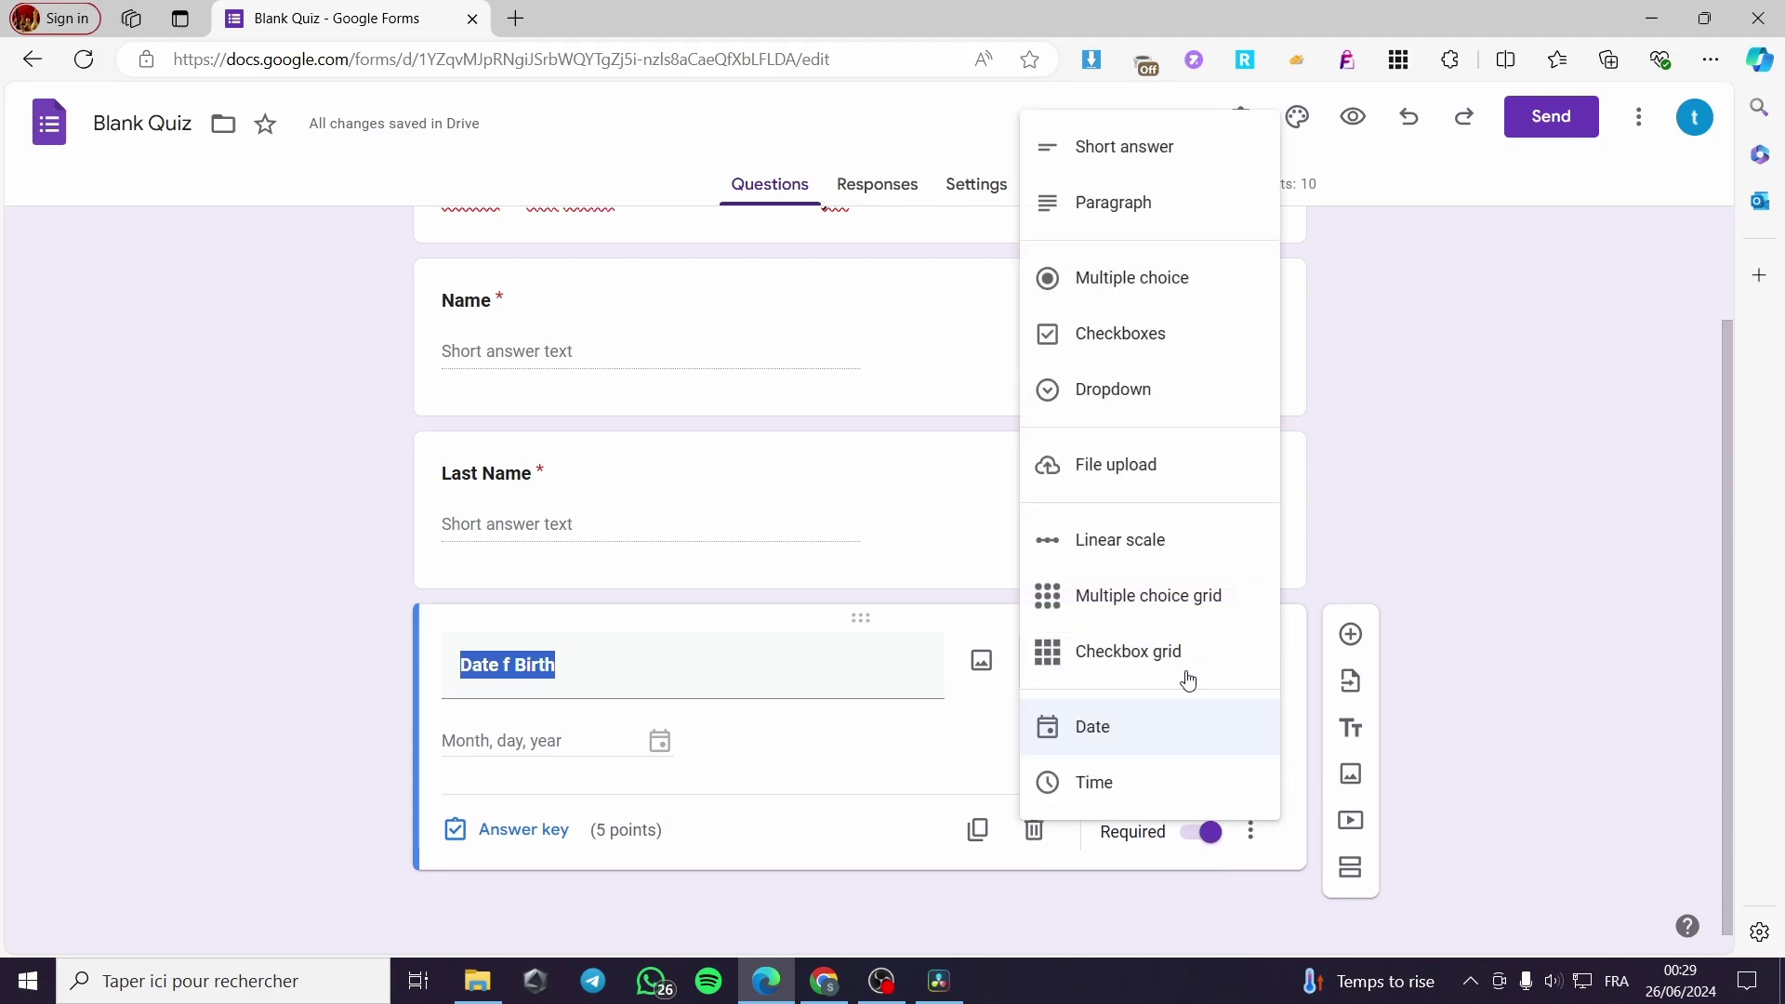
left_click(1114, 749)
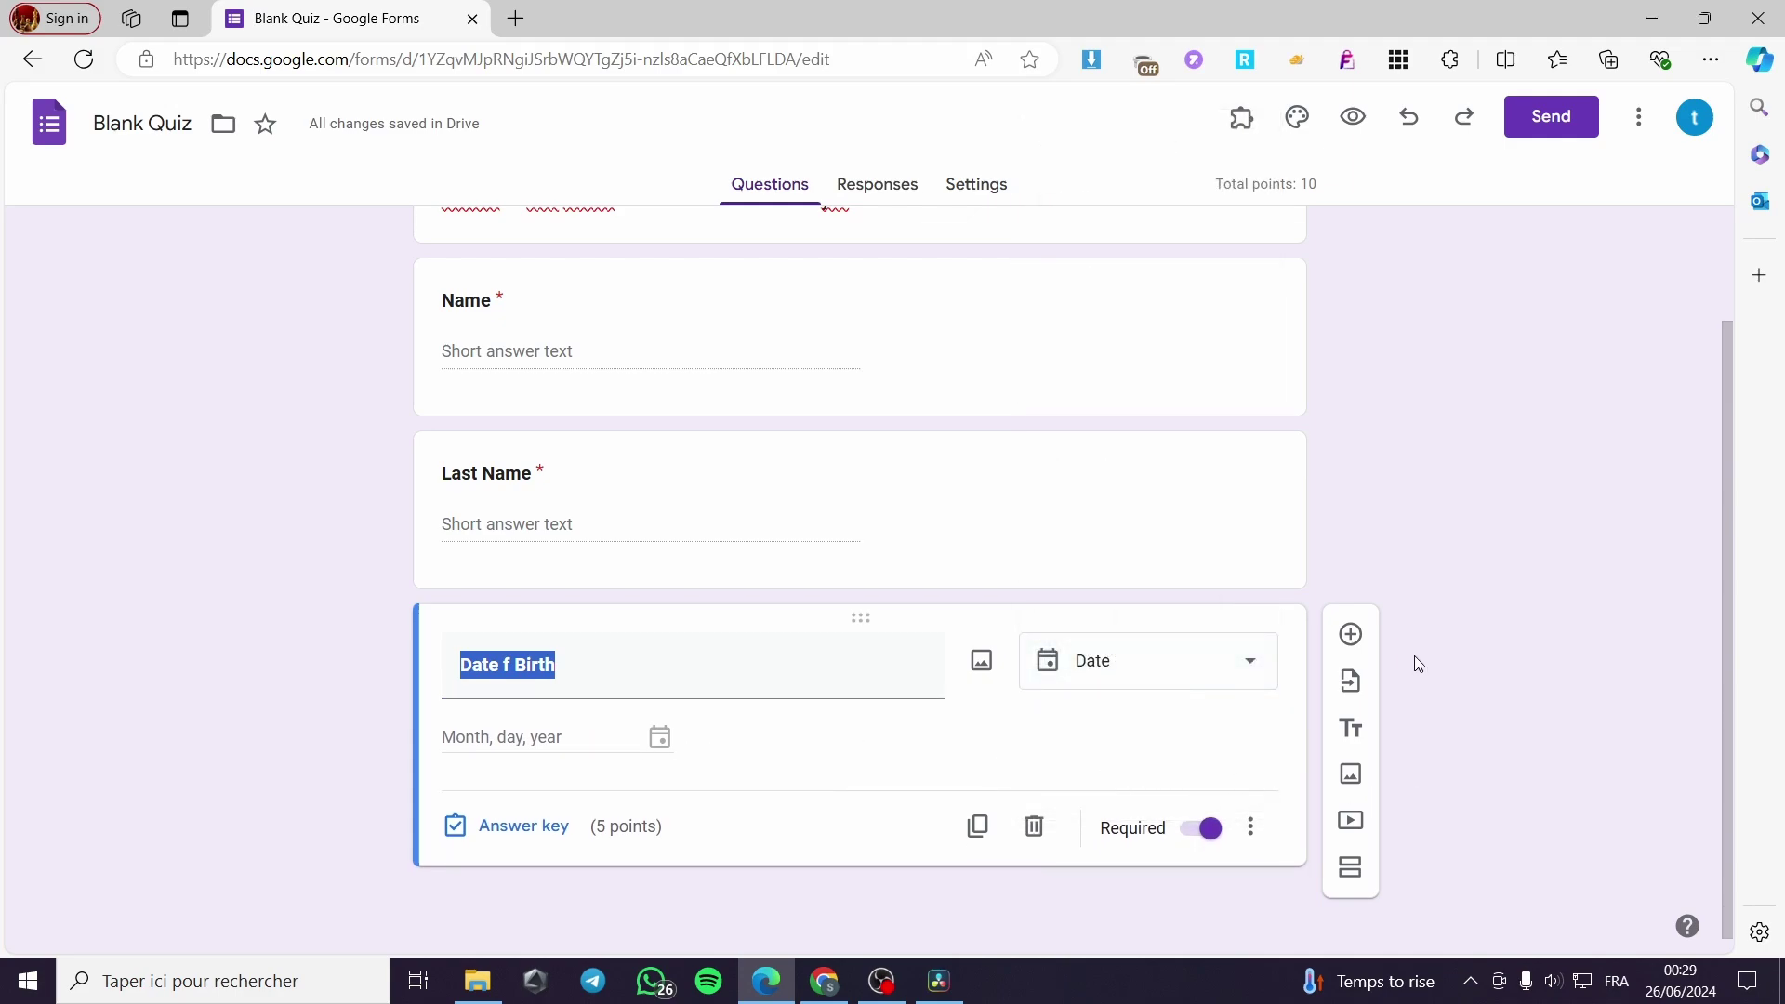
left_click(1351, 634)
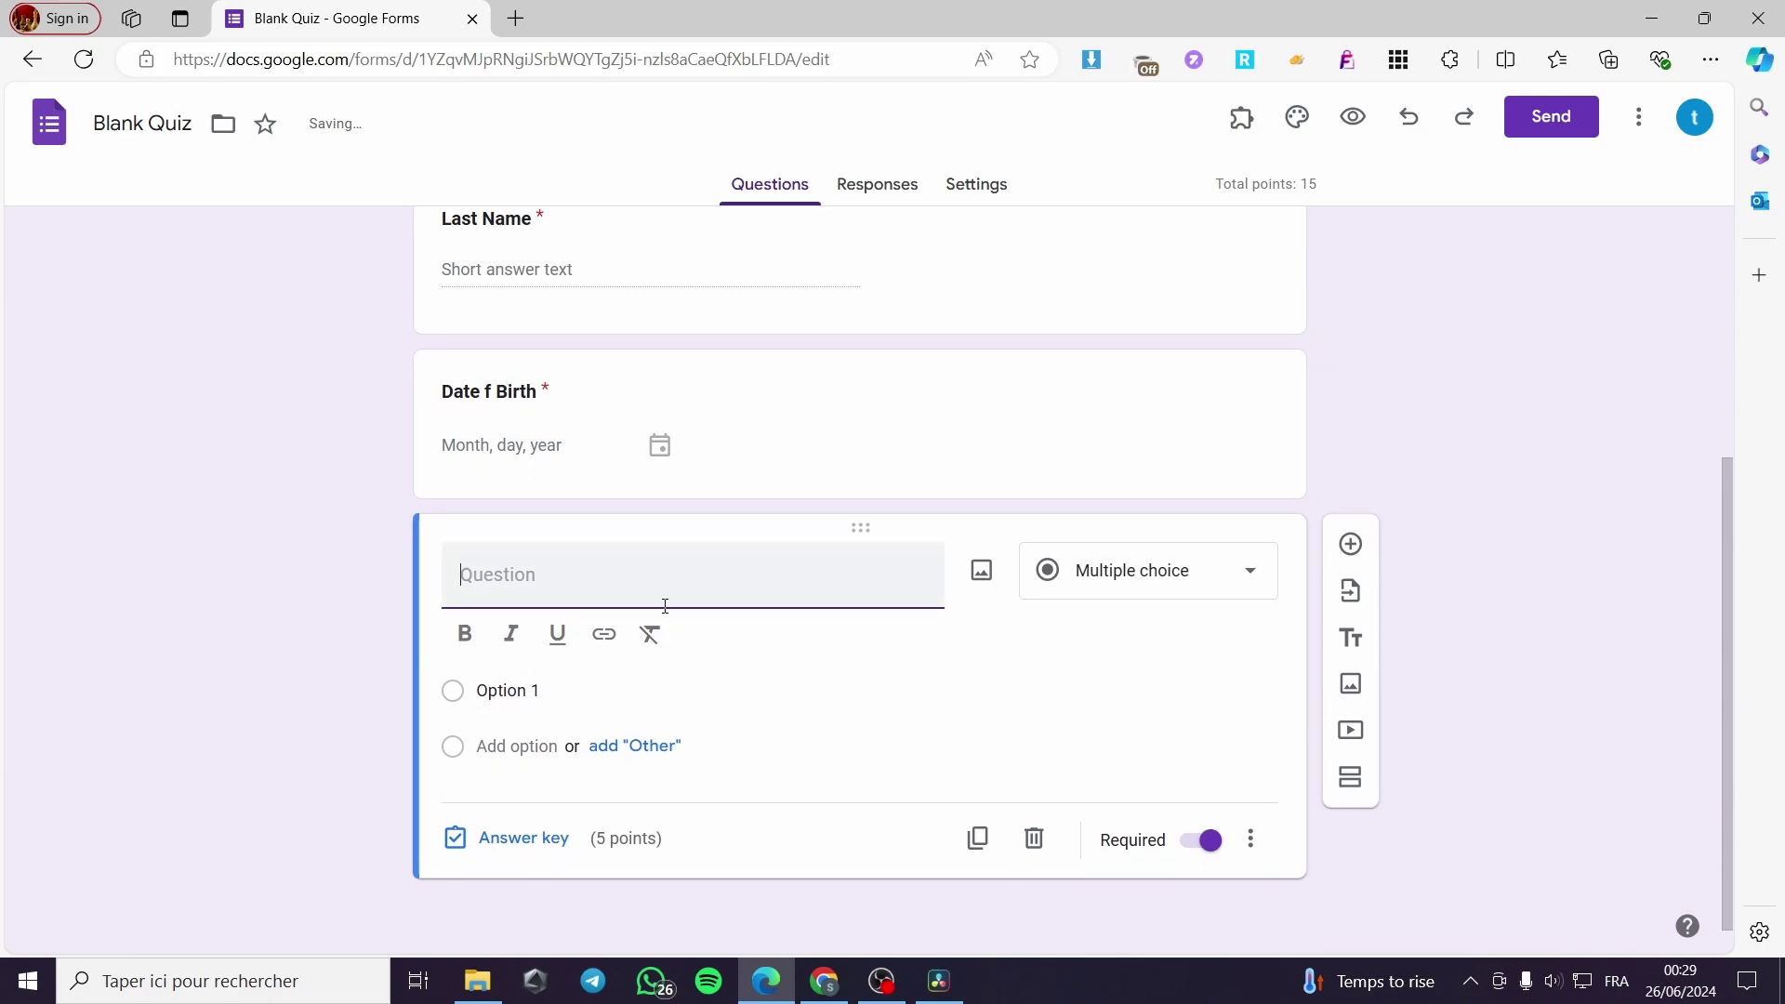
type("Email")
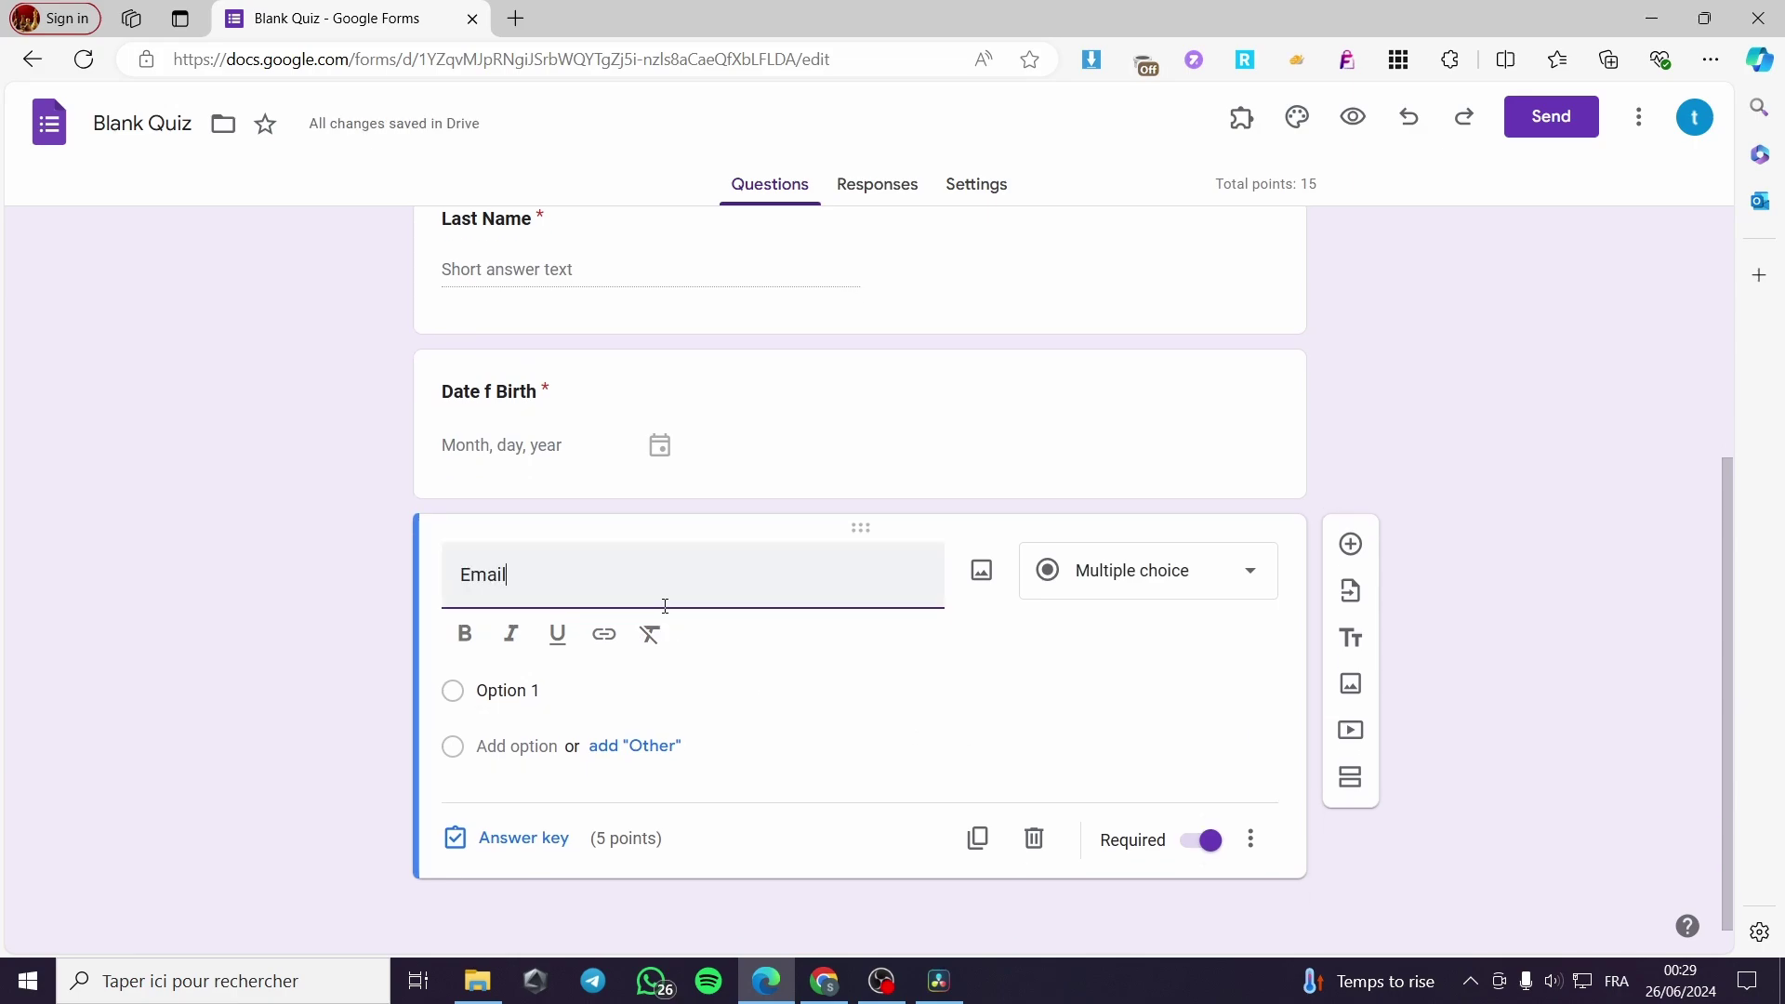
left_click_drag(646, 595, 379, 606)
left_click(465, 661)
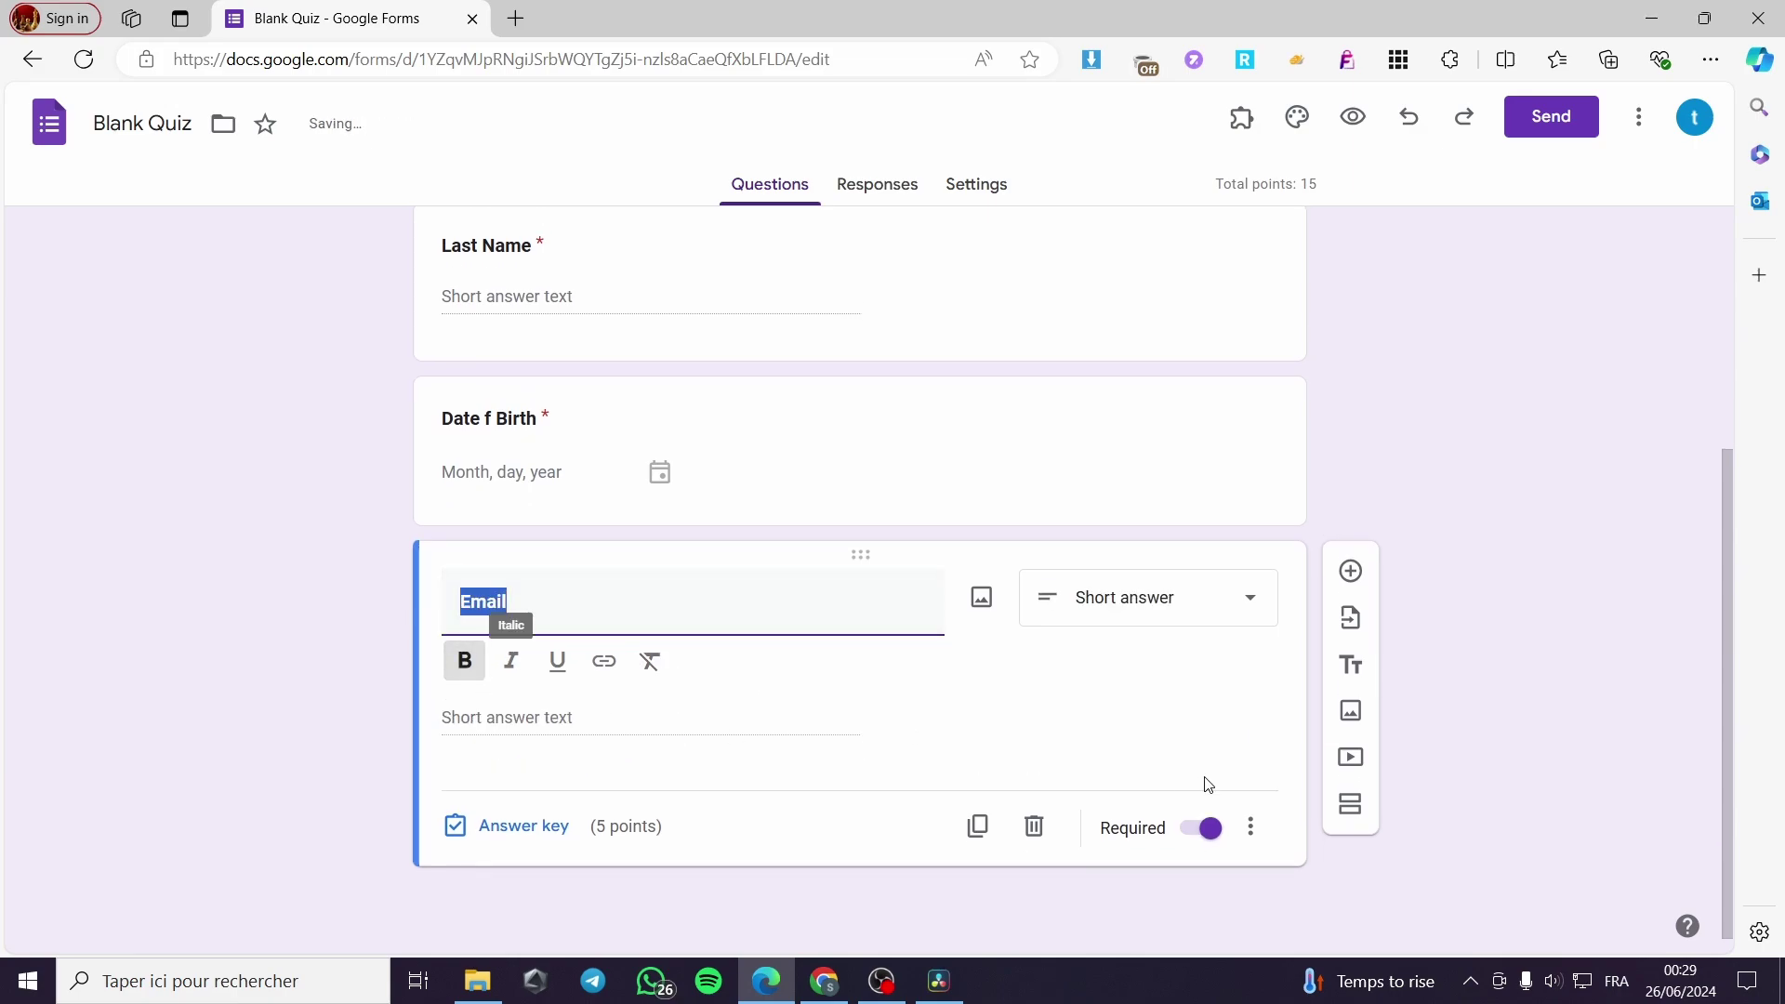
Step: Add a short-answer question titled "Phone Number" below "Email", plus a blank question beneath it
left_click(1351, 616)
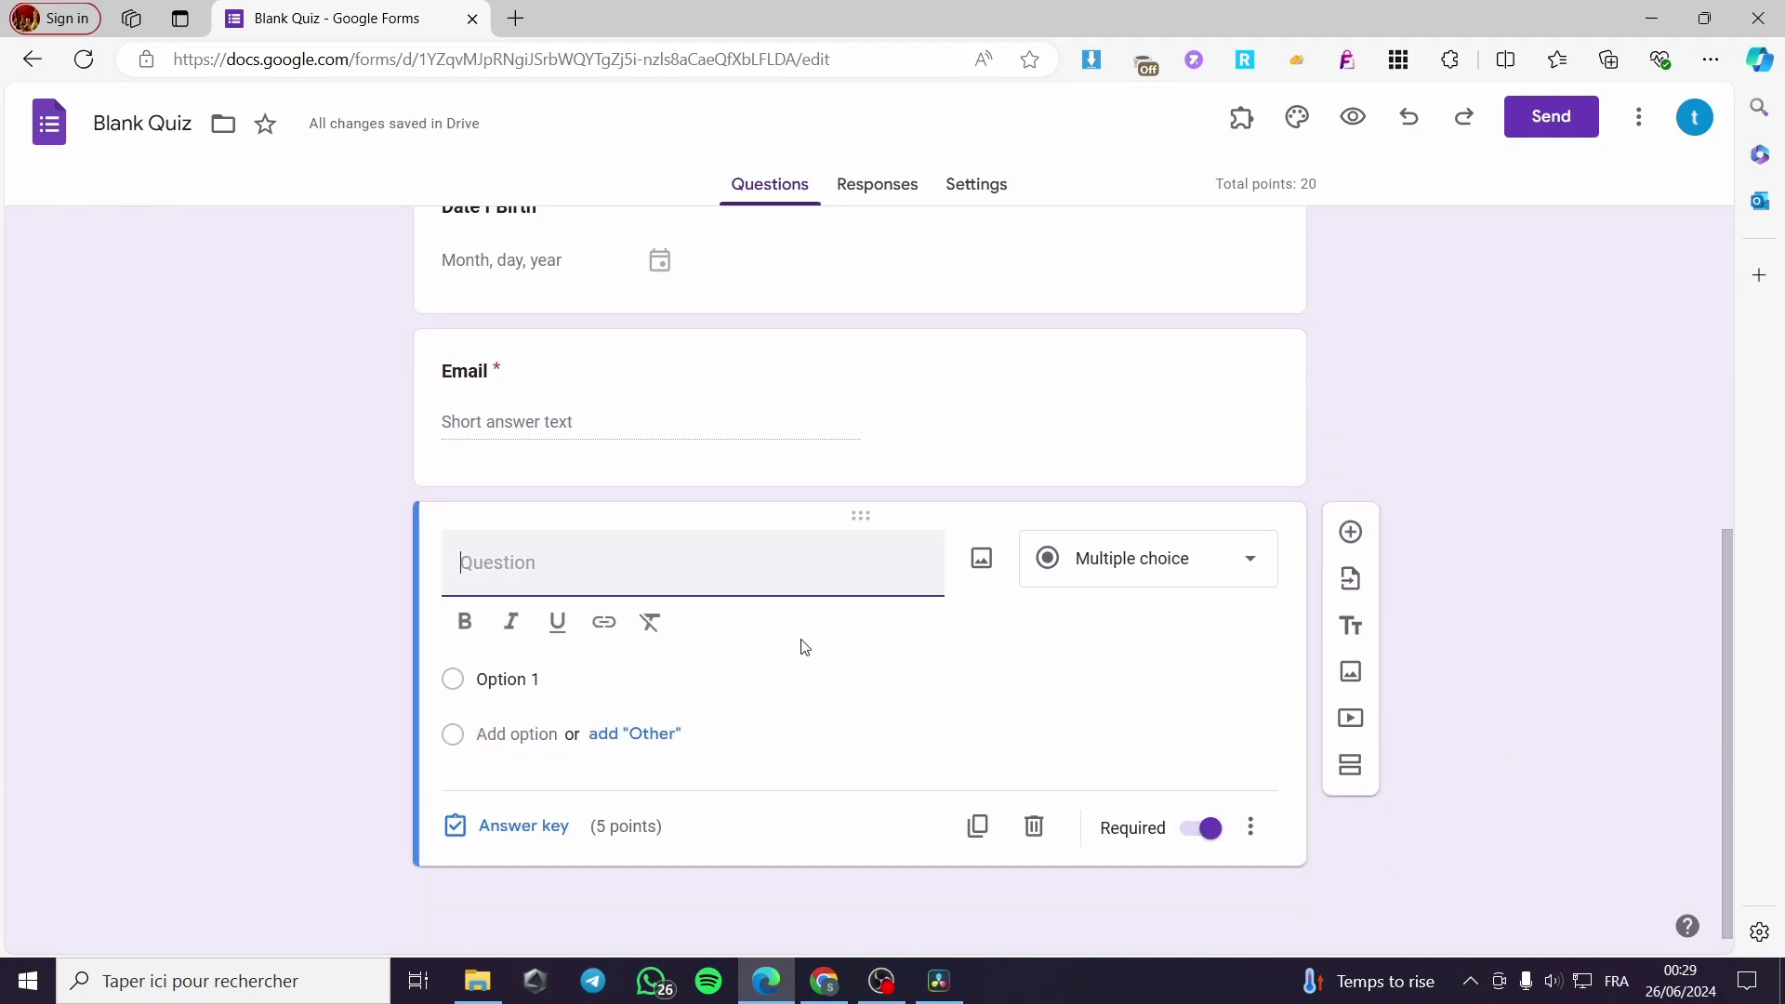
type("Phone Number")
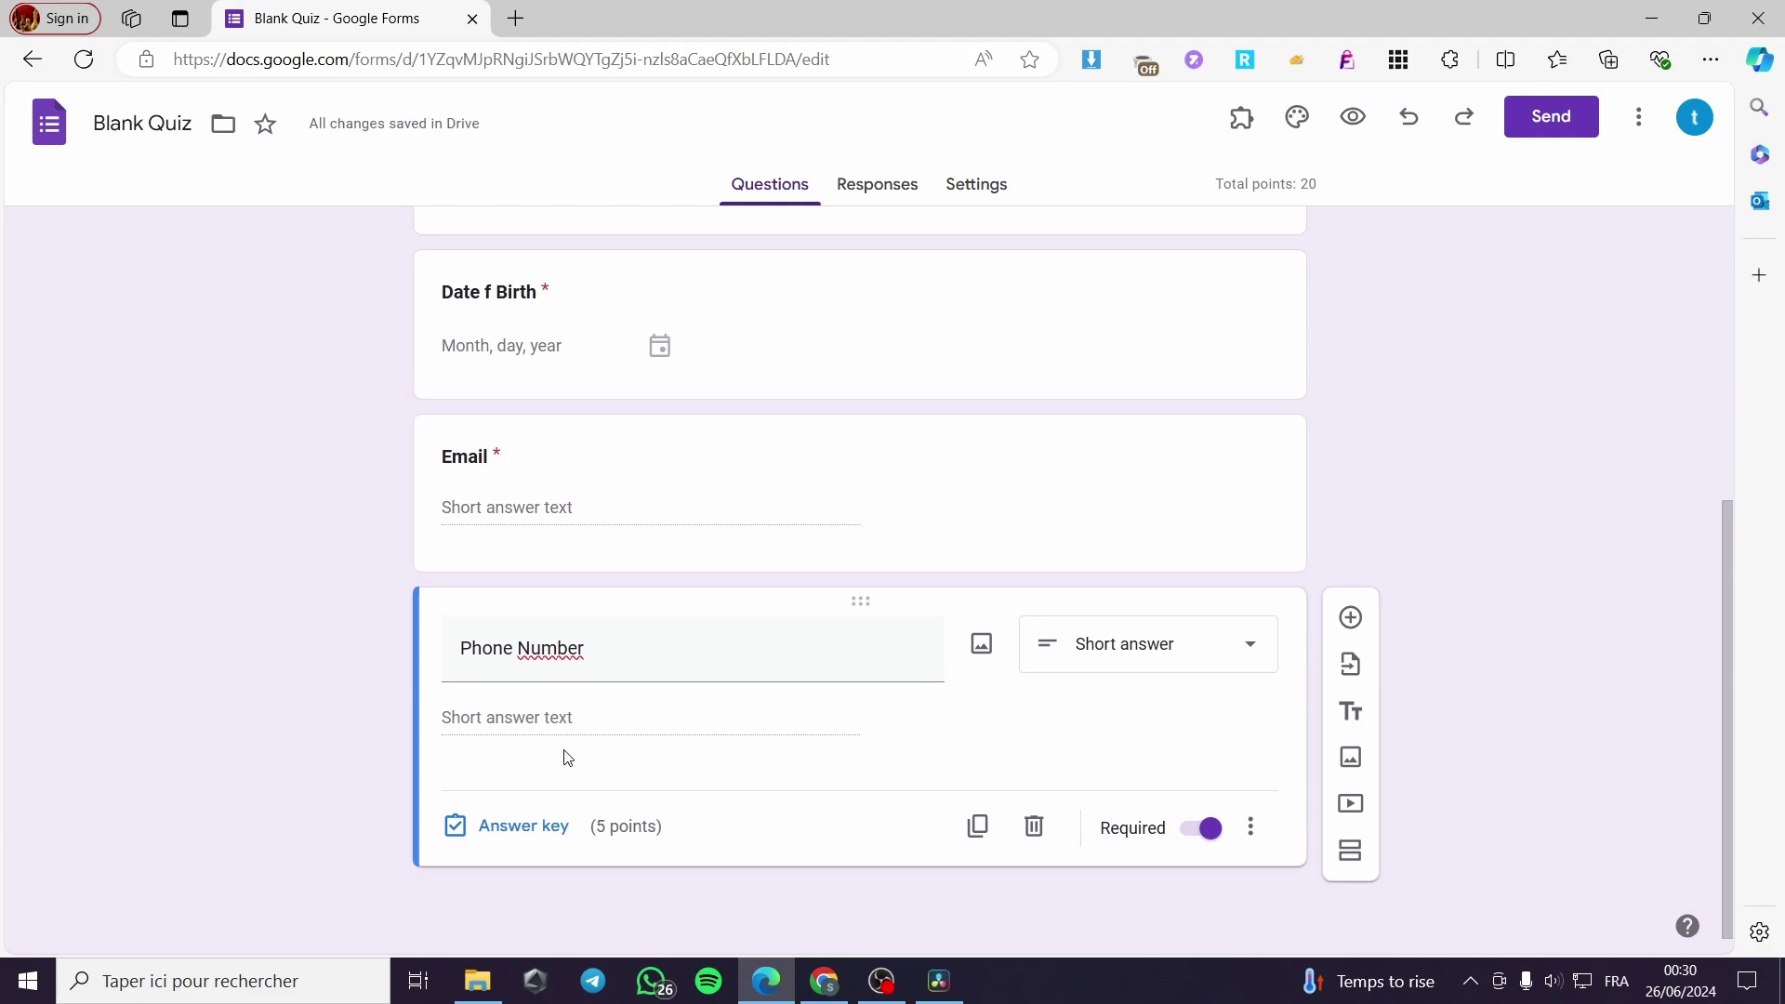
left_click(1351, 617)
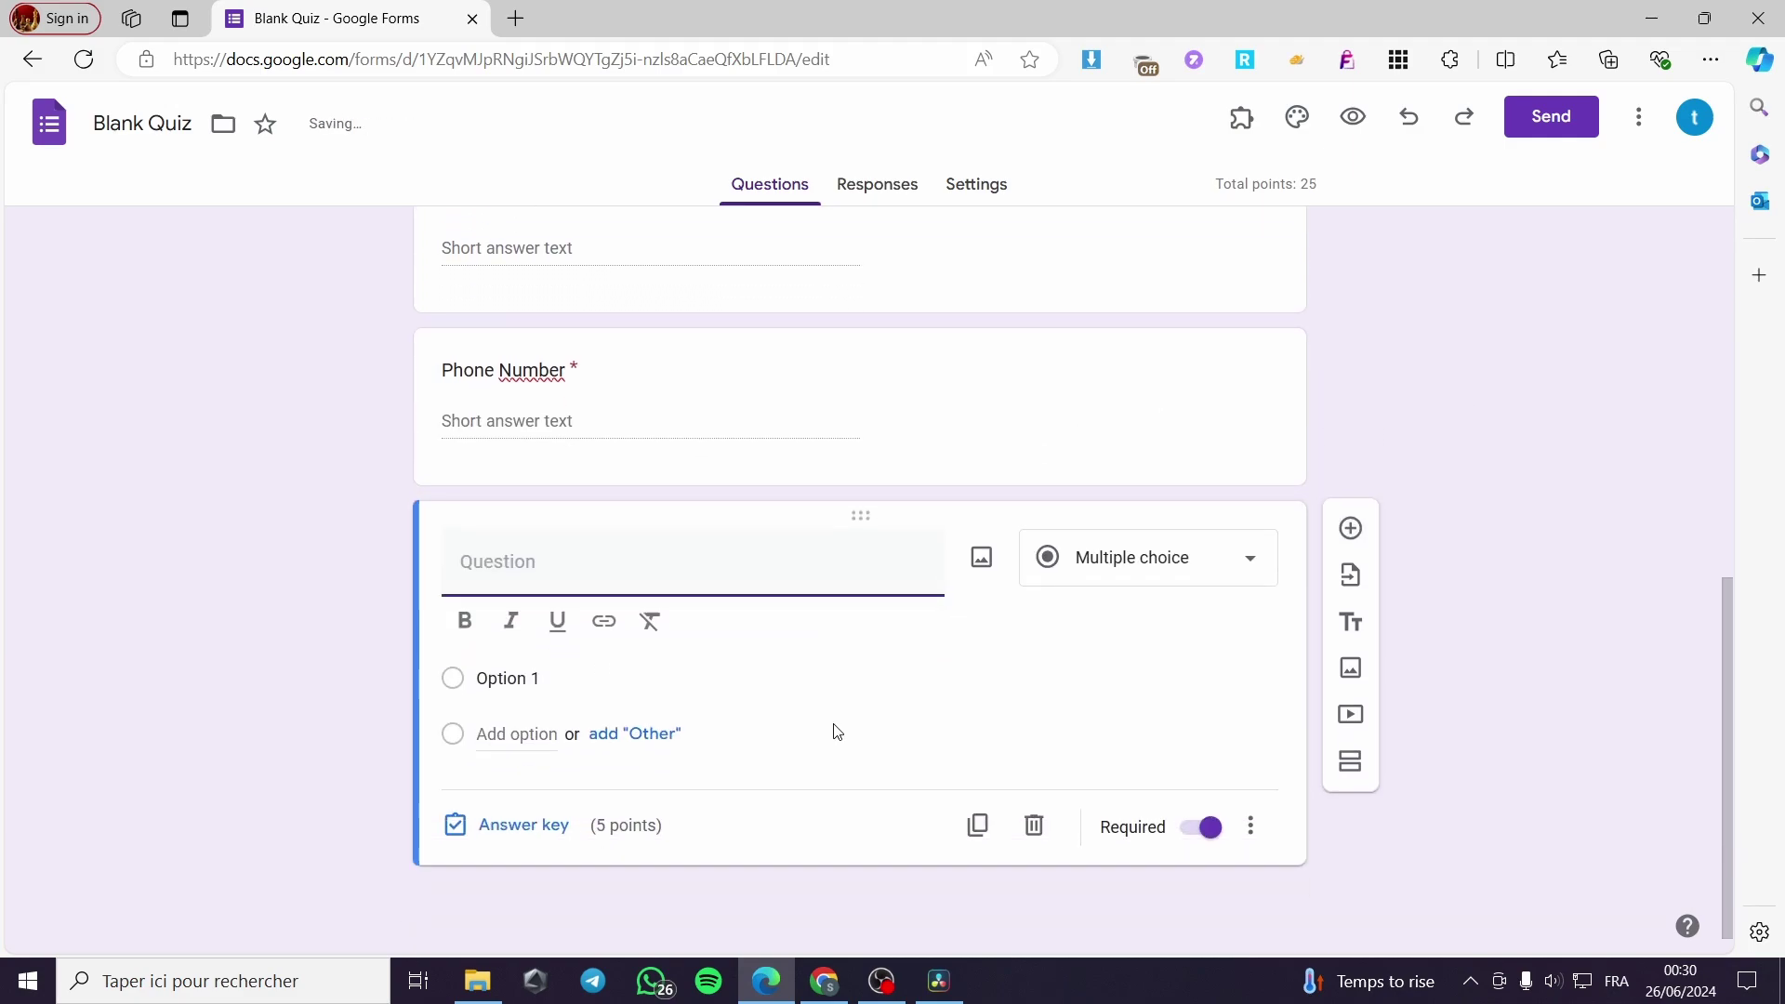
Step: Make the "Phone Number" question title bold
scroll(722, 598, "up", 8)
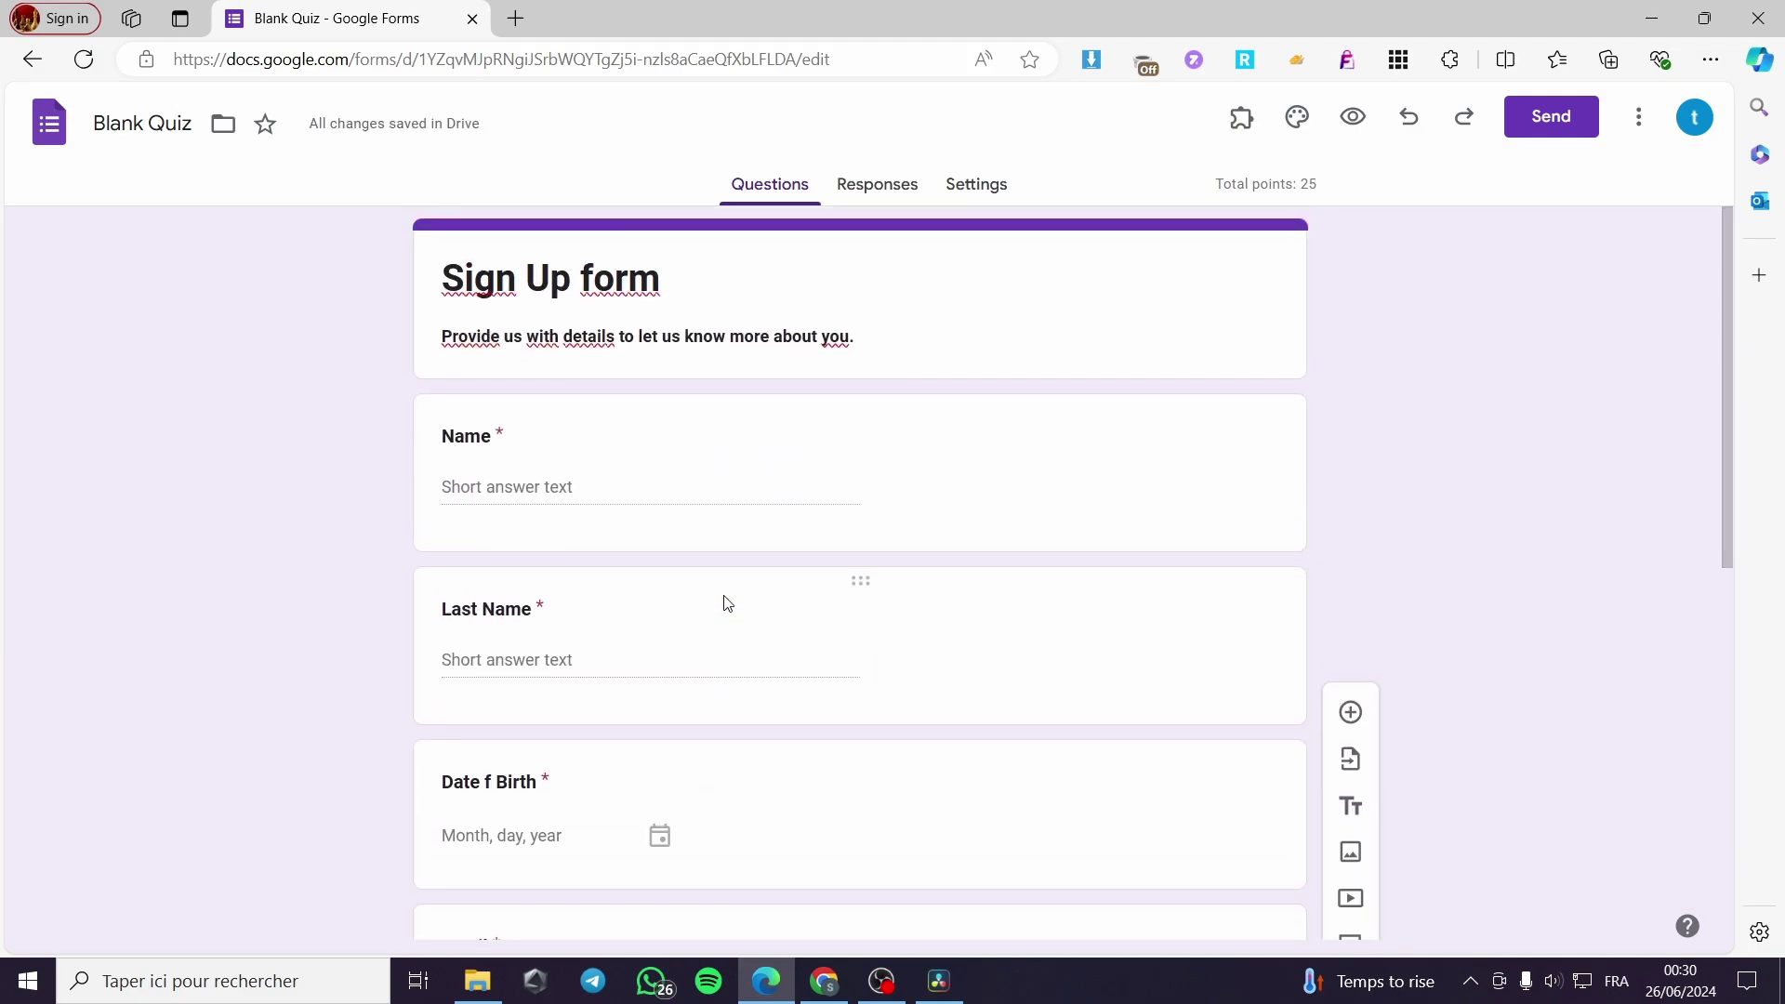
scroll(688, 606, "down", 5)
triple_click(593, 655)
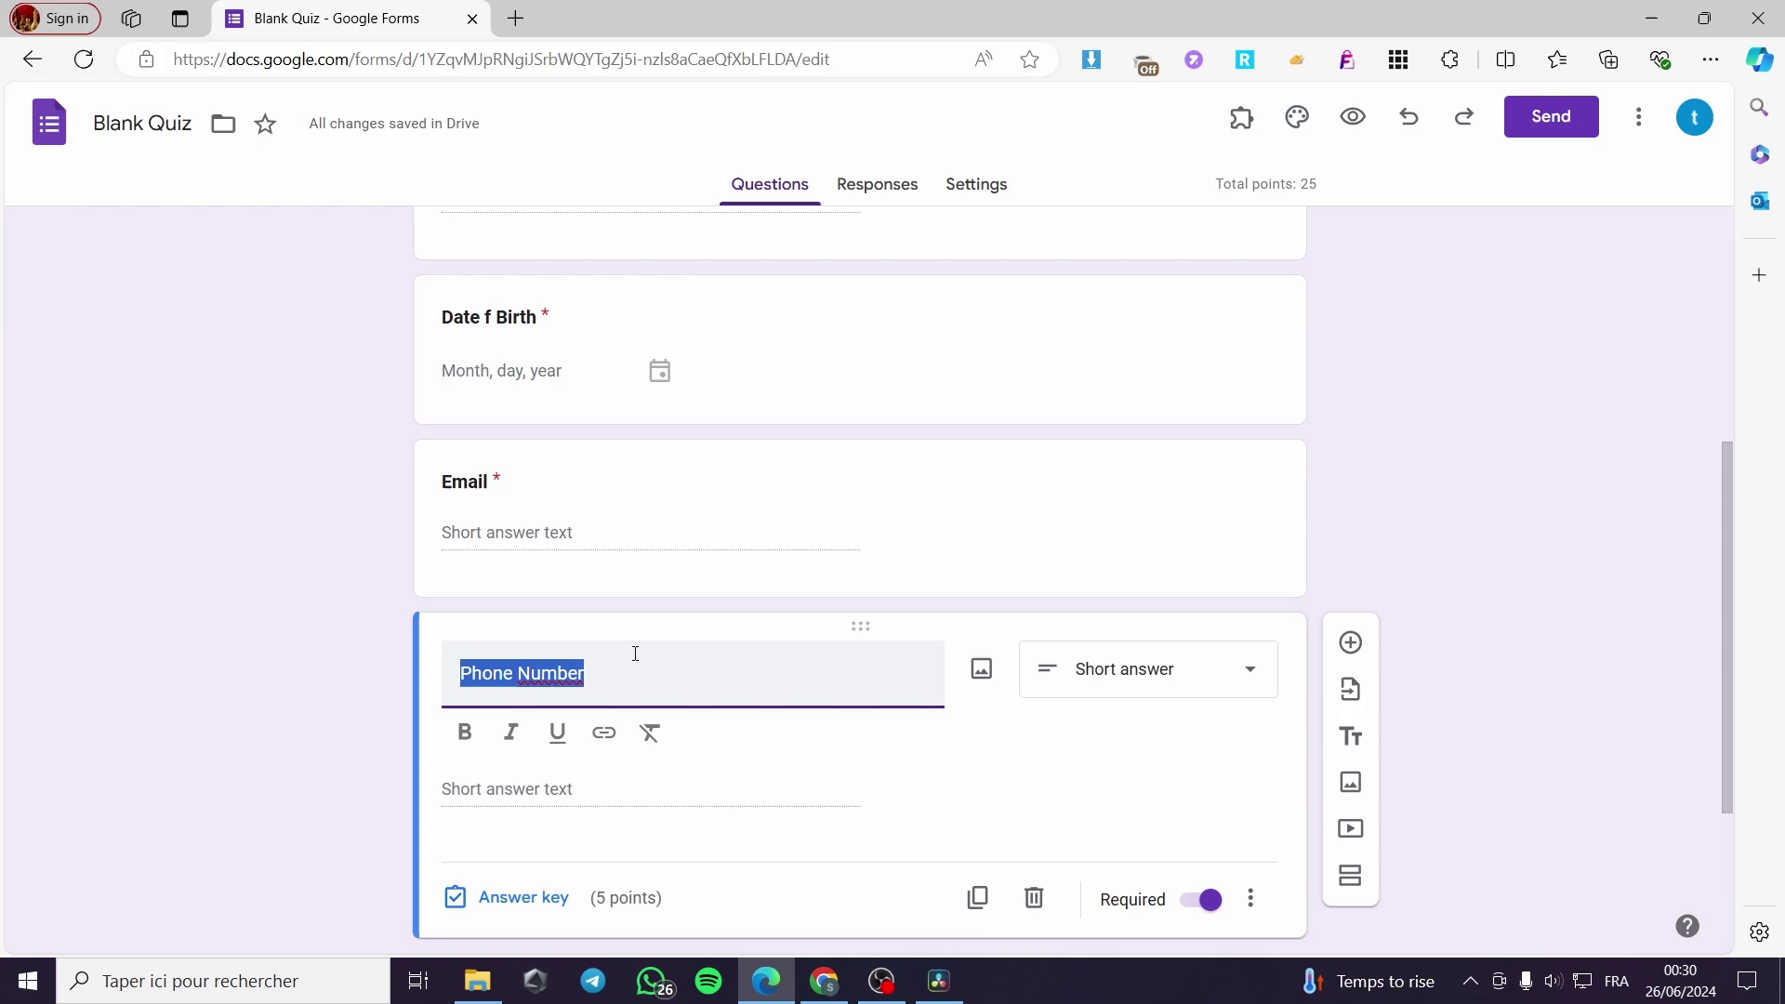
left_click(465, 733)
left_click(1220, 614)
Step: Turn the blank last question into a short-answer question with the bold title "Age"
scroll(733, 606, "down", 2)
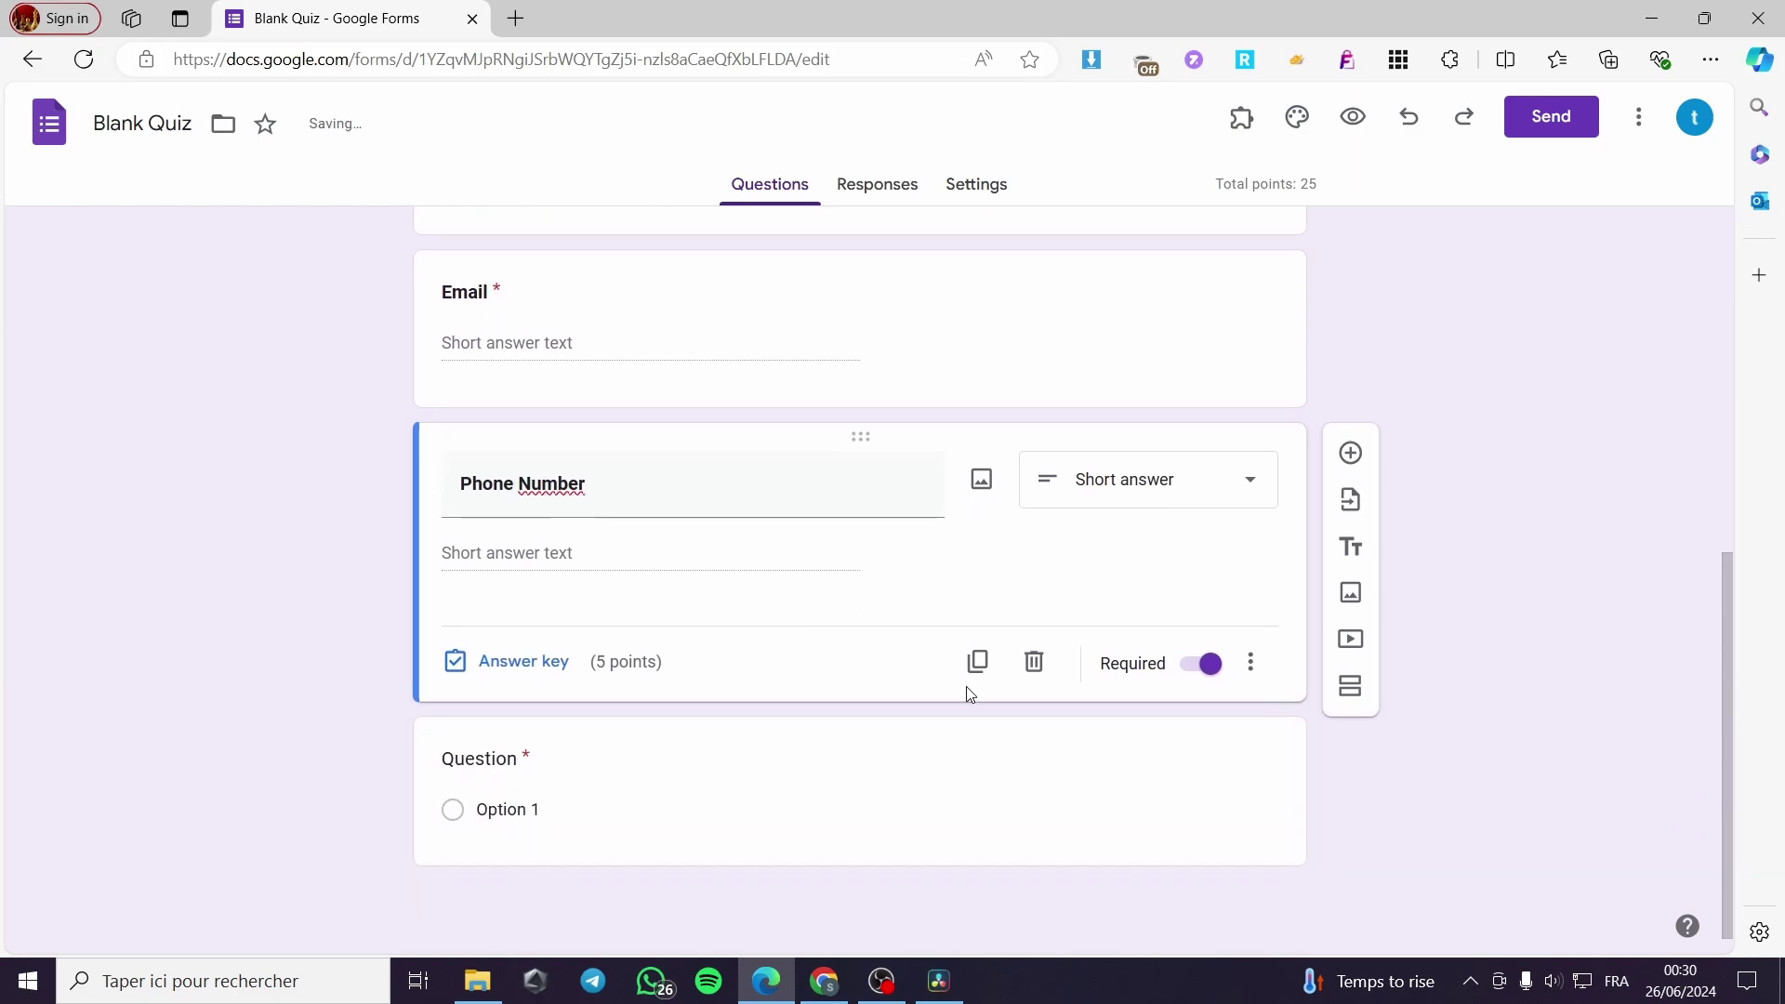
left_click(693, 823)
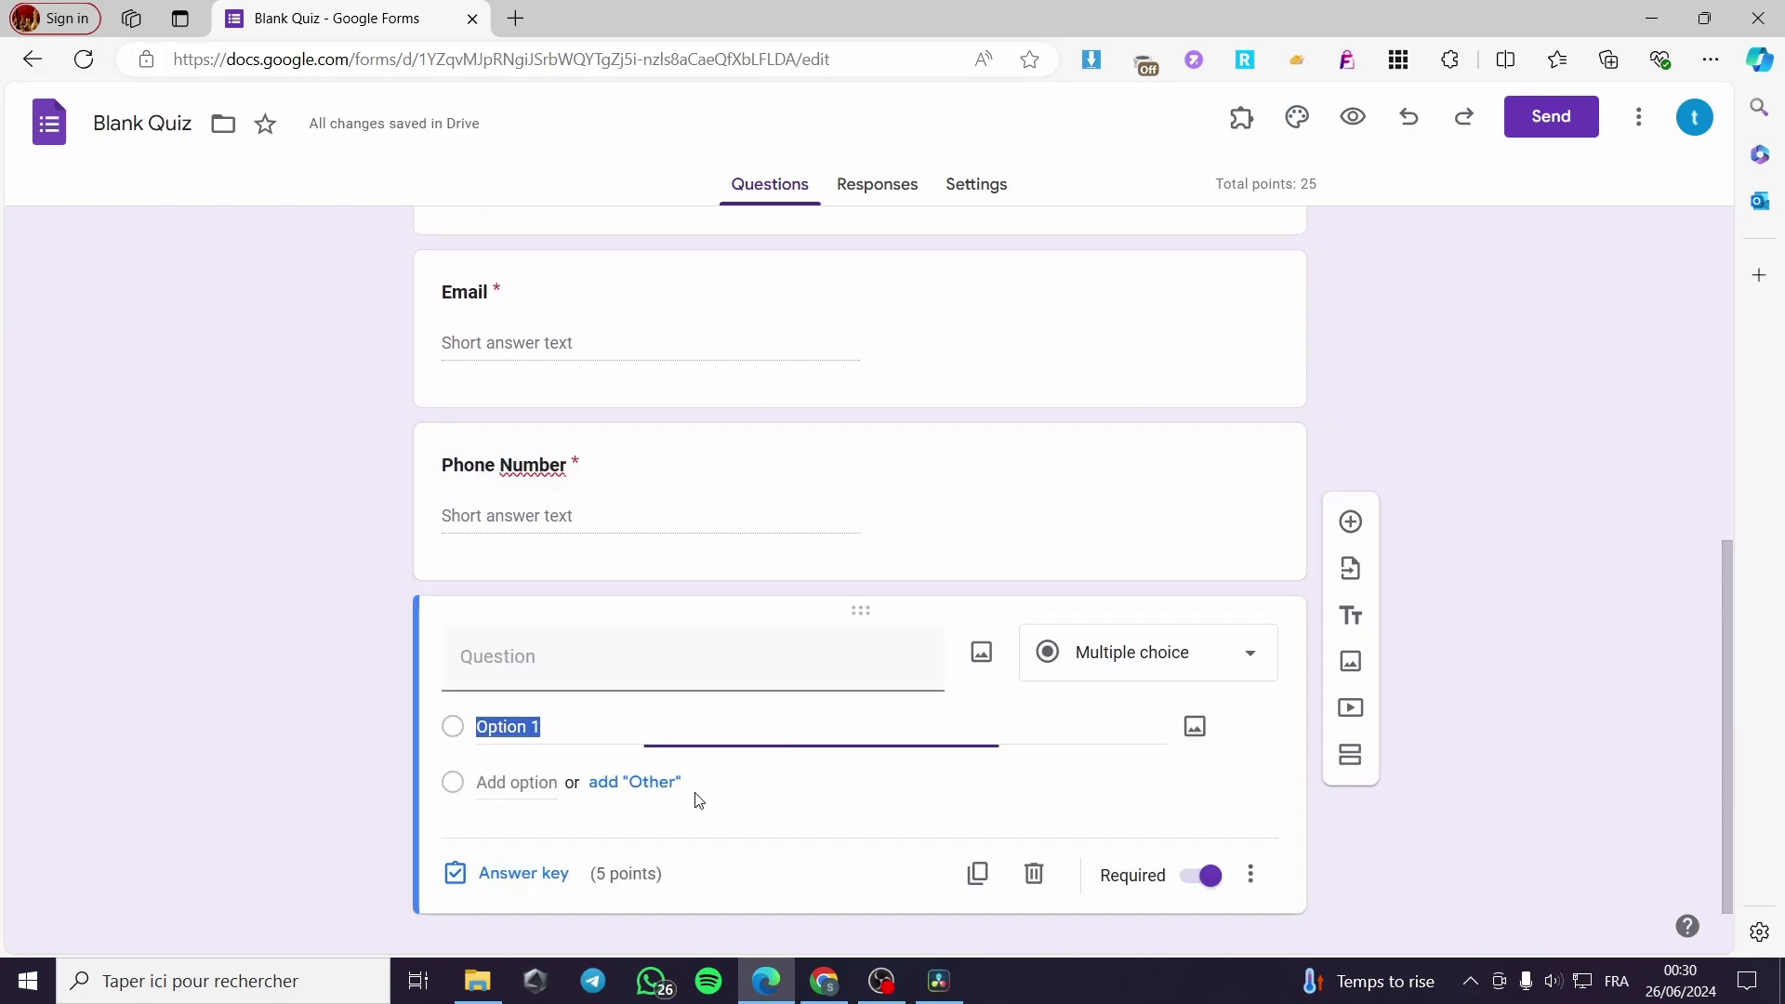
left_click(1140, 657)
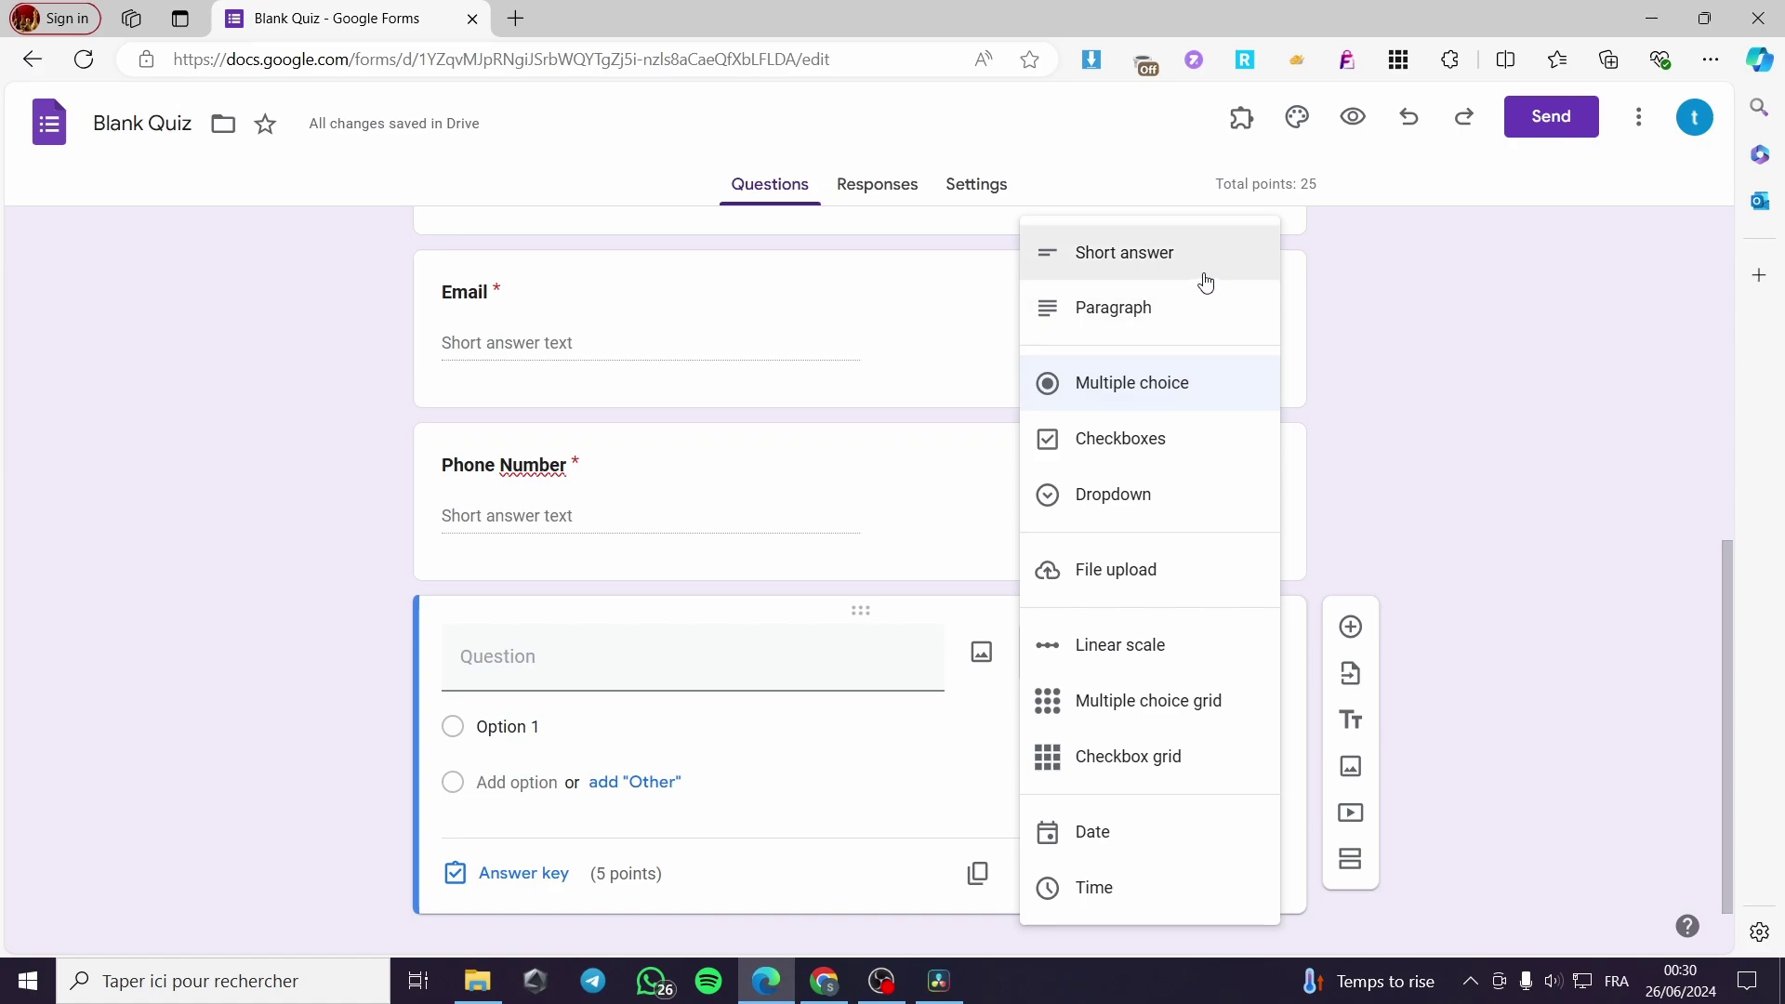
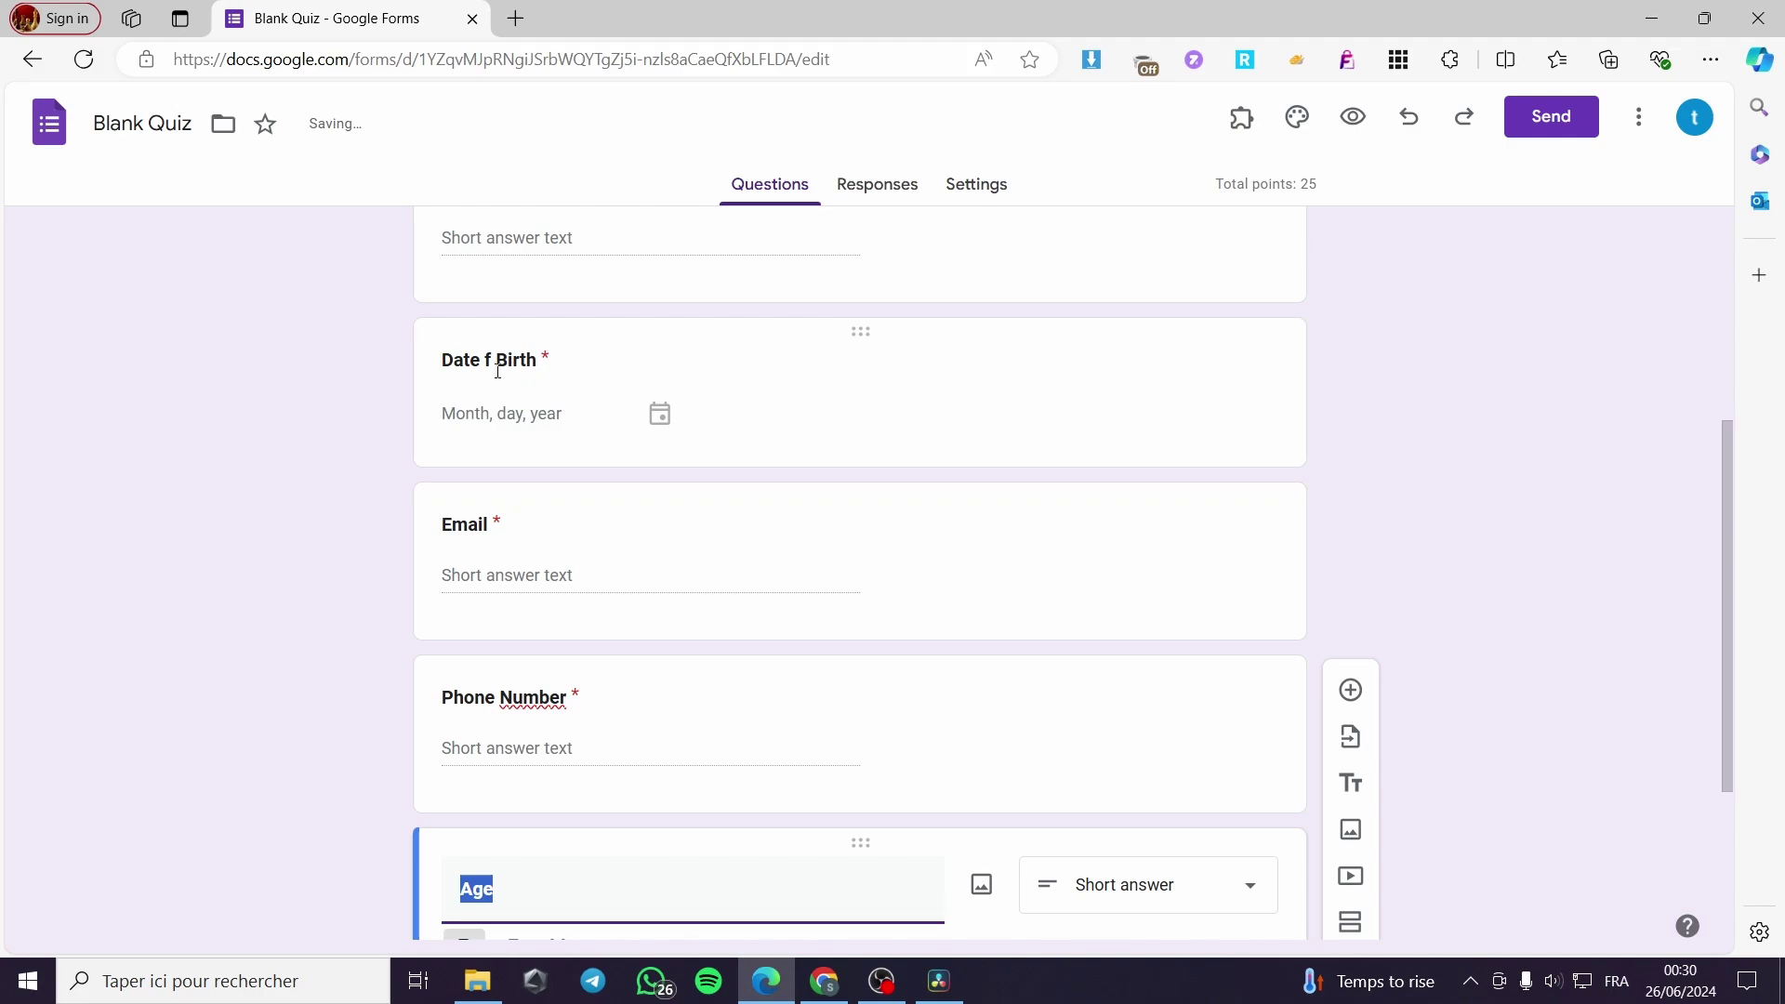
Step: Correct the birth date question's title to "Date of Birth"
left_click(498, 372)
left_click(502, 378)
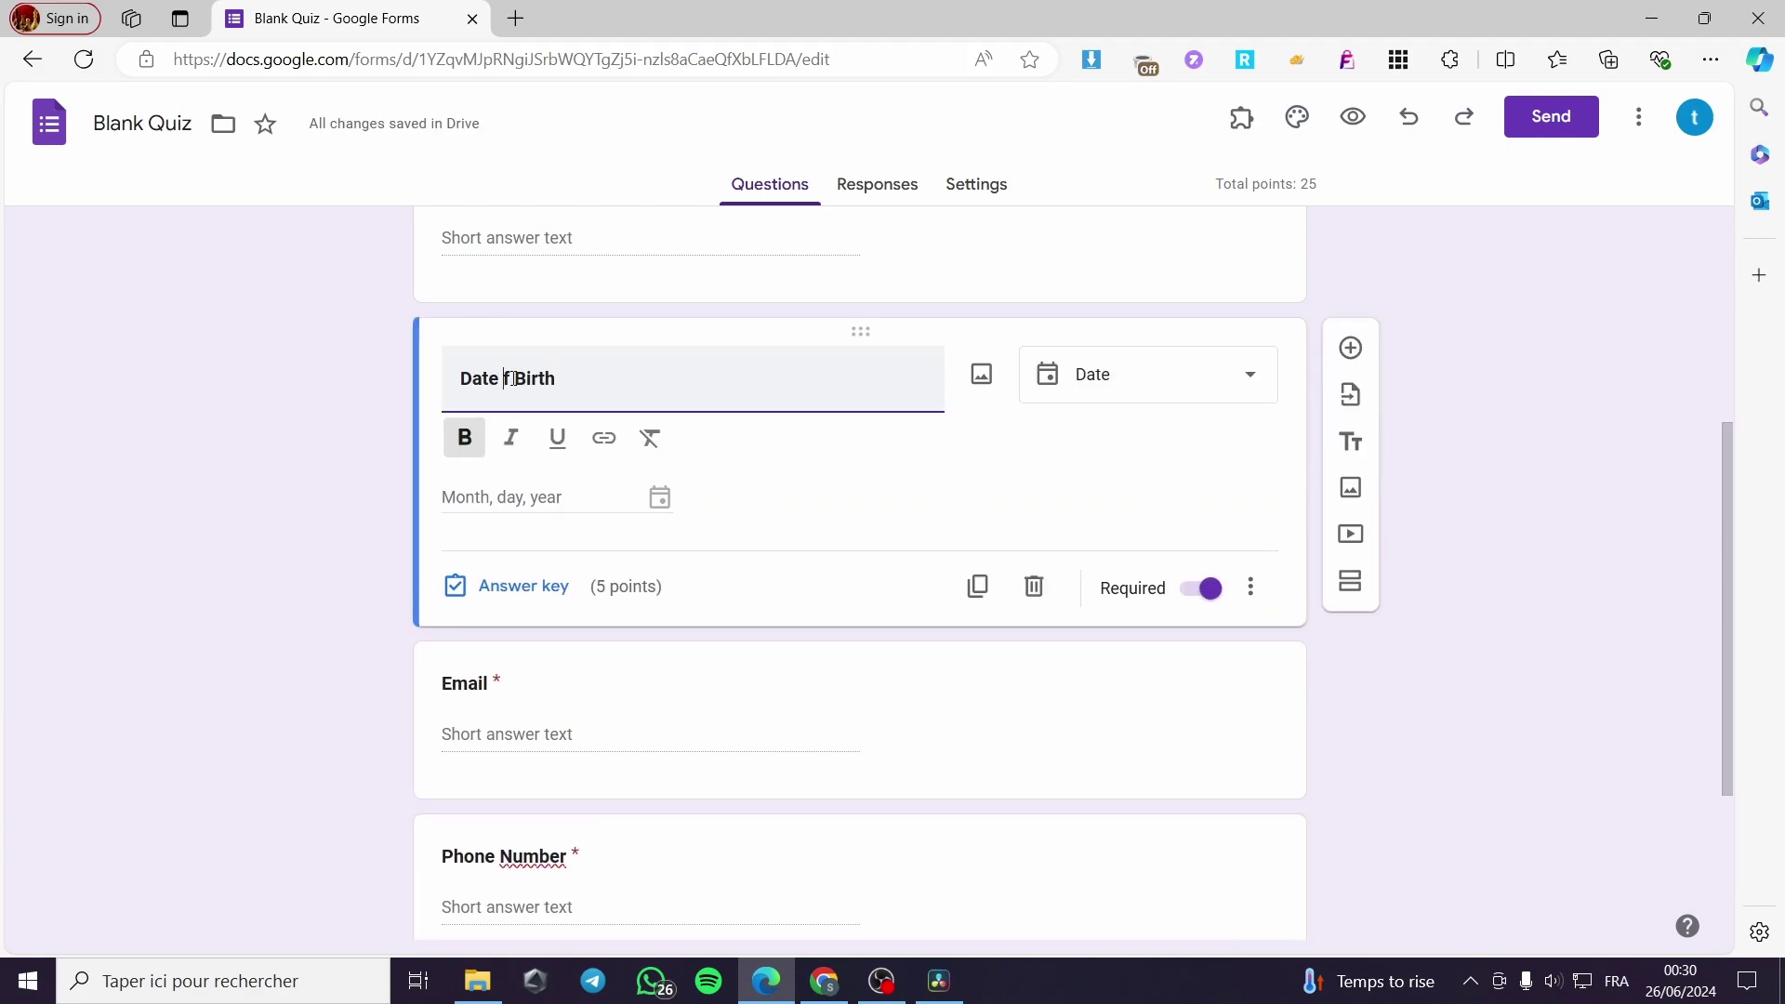
type("of")
left_click(338, 532)
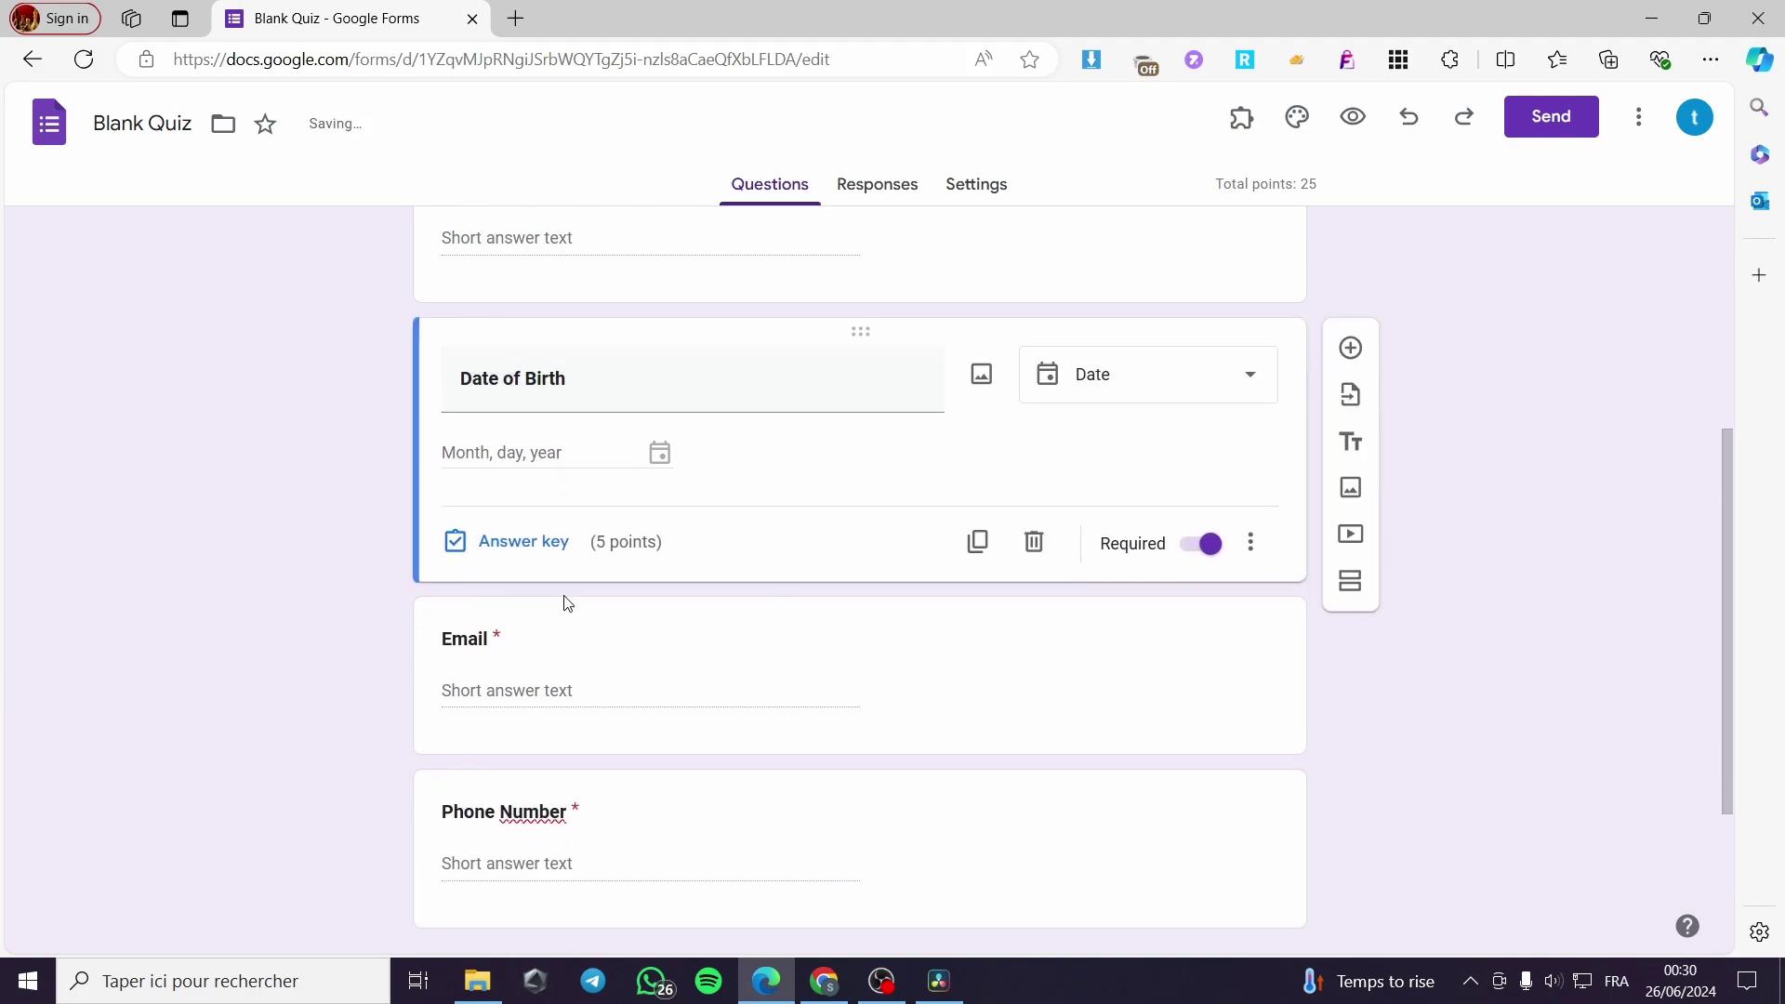
Step: Delete the "Age" question at the end of the form
scroll(618, 635, "down", 3)
left_click(1116, 758)
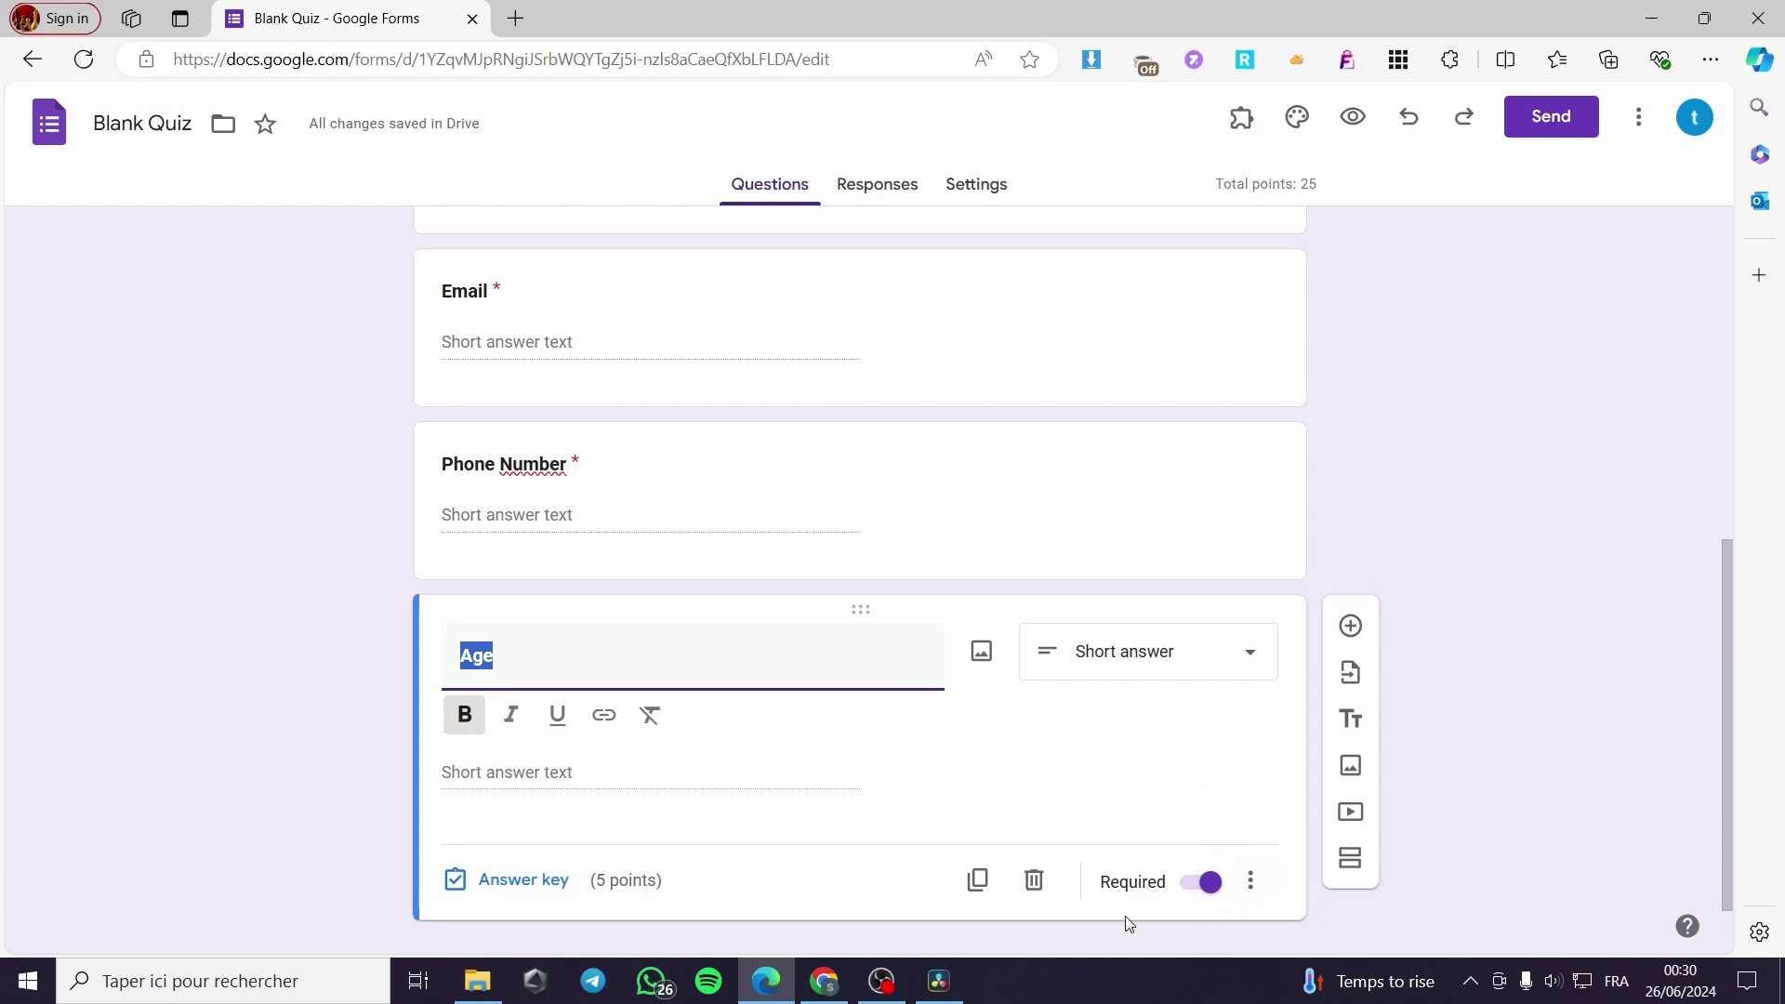
left_click(1031, 881)
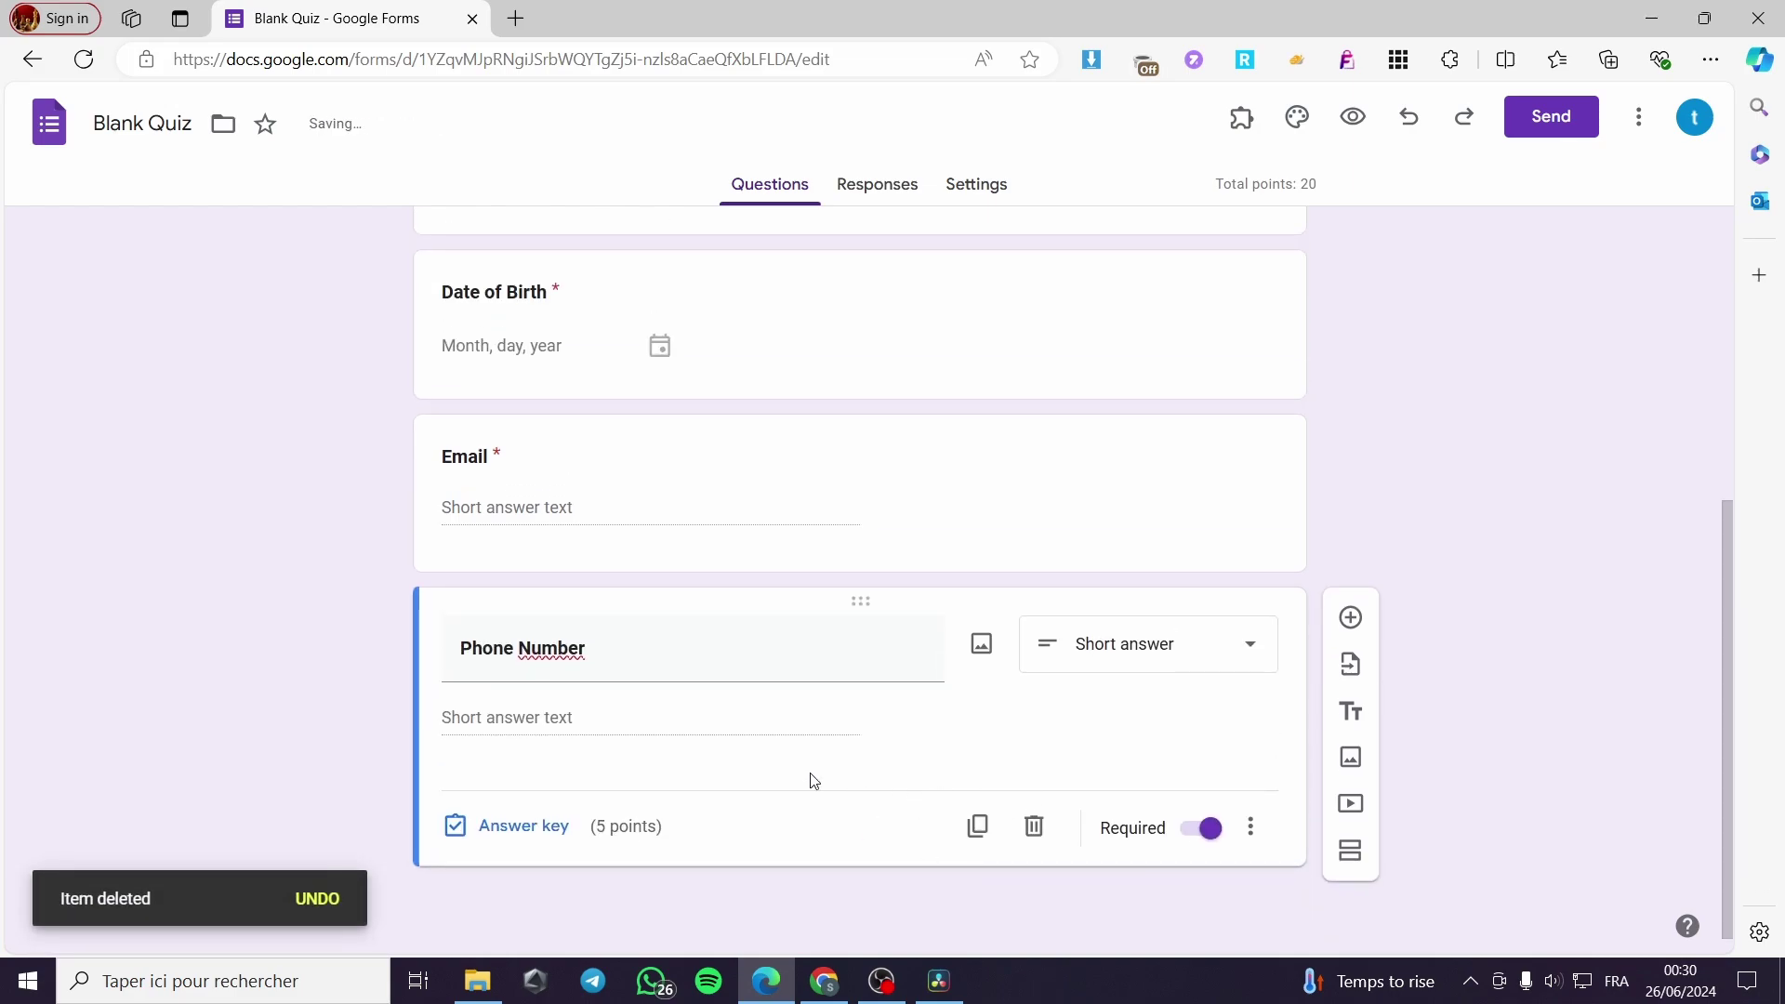
Step: Add a multiple-choice question with the bold title "How did you heard about us" below "Phone Number"
left_click(1354, 621)
scroll(827, 666, "down", 1)
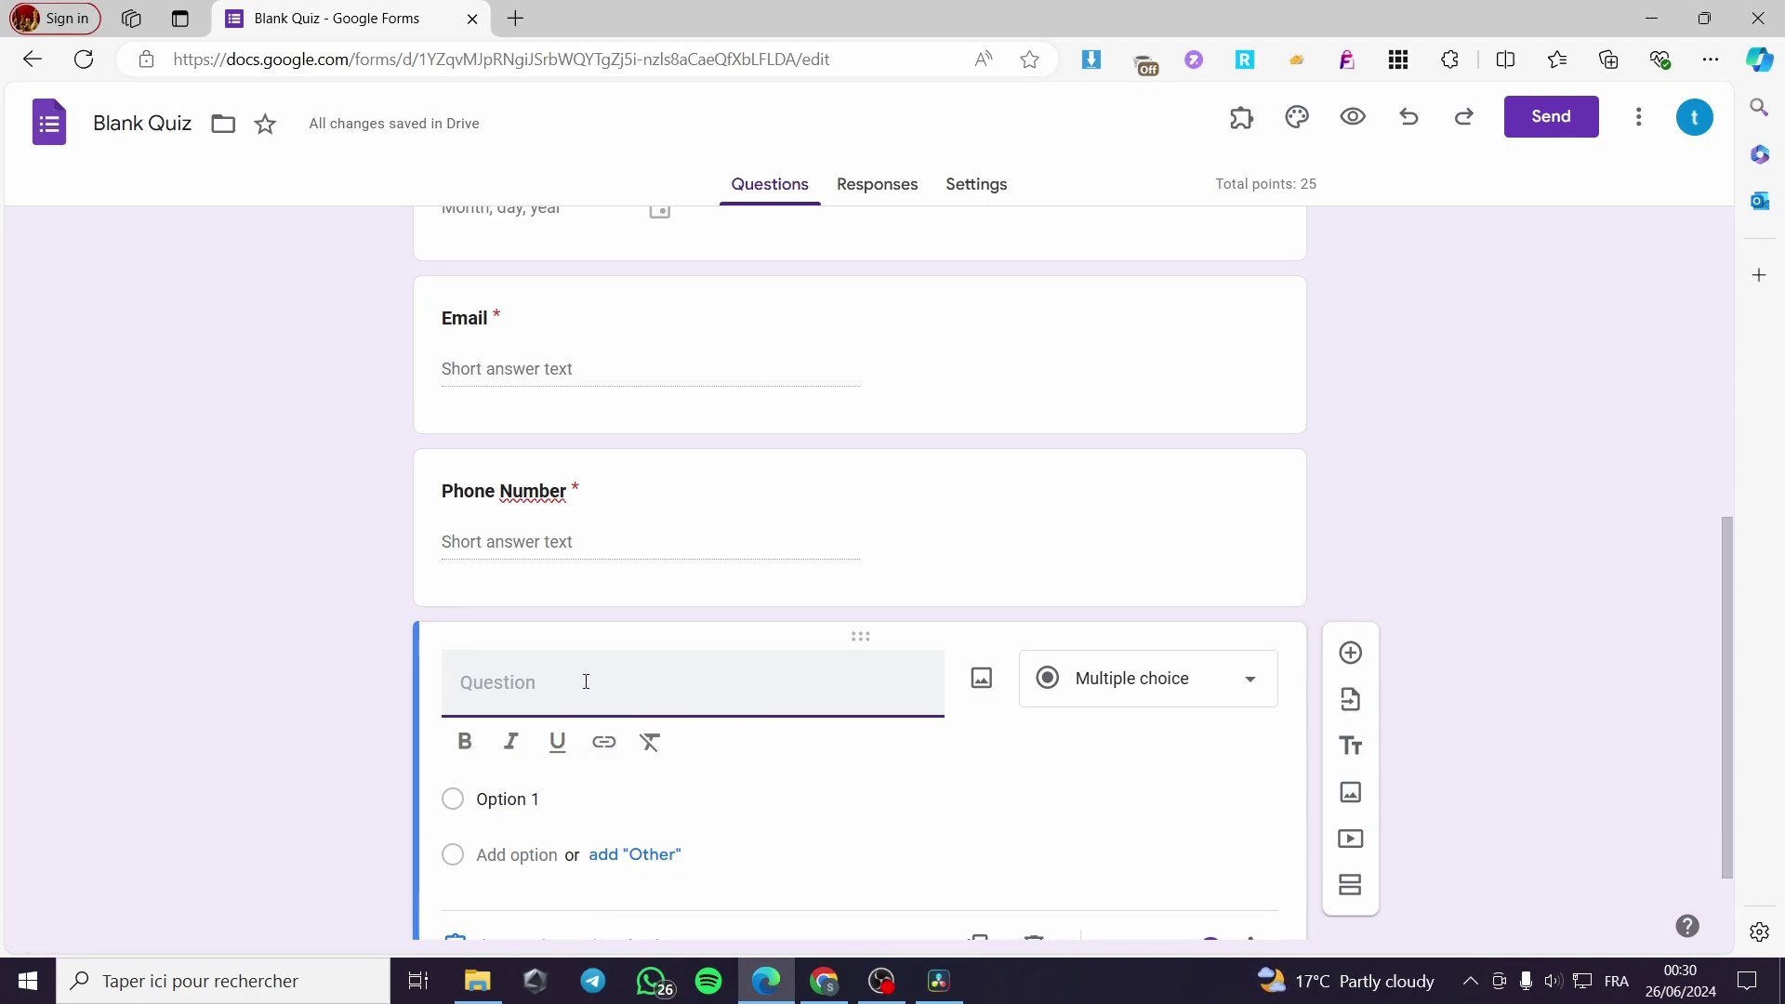
type("How ")
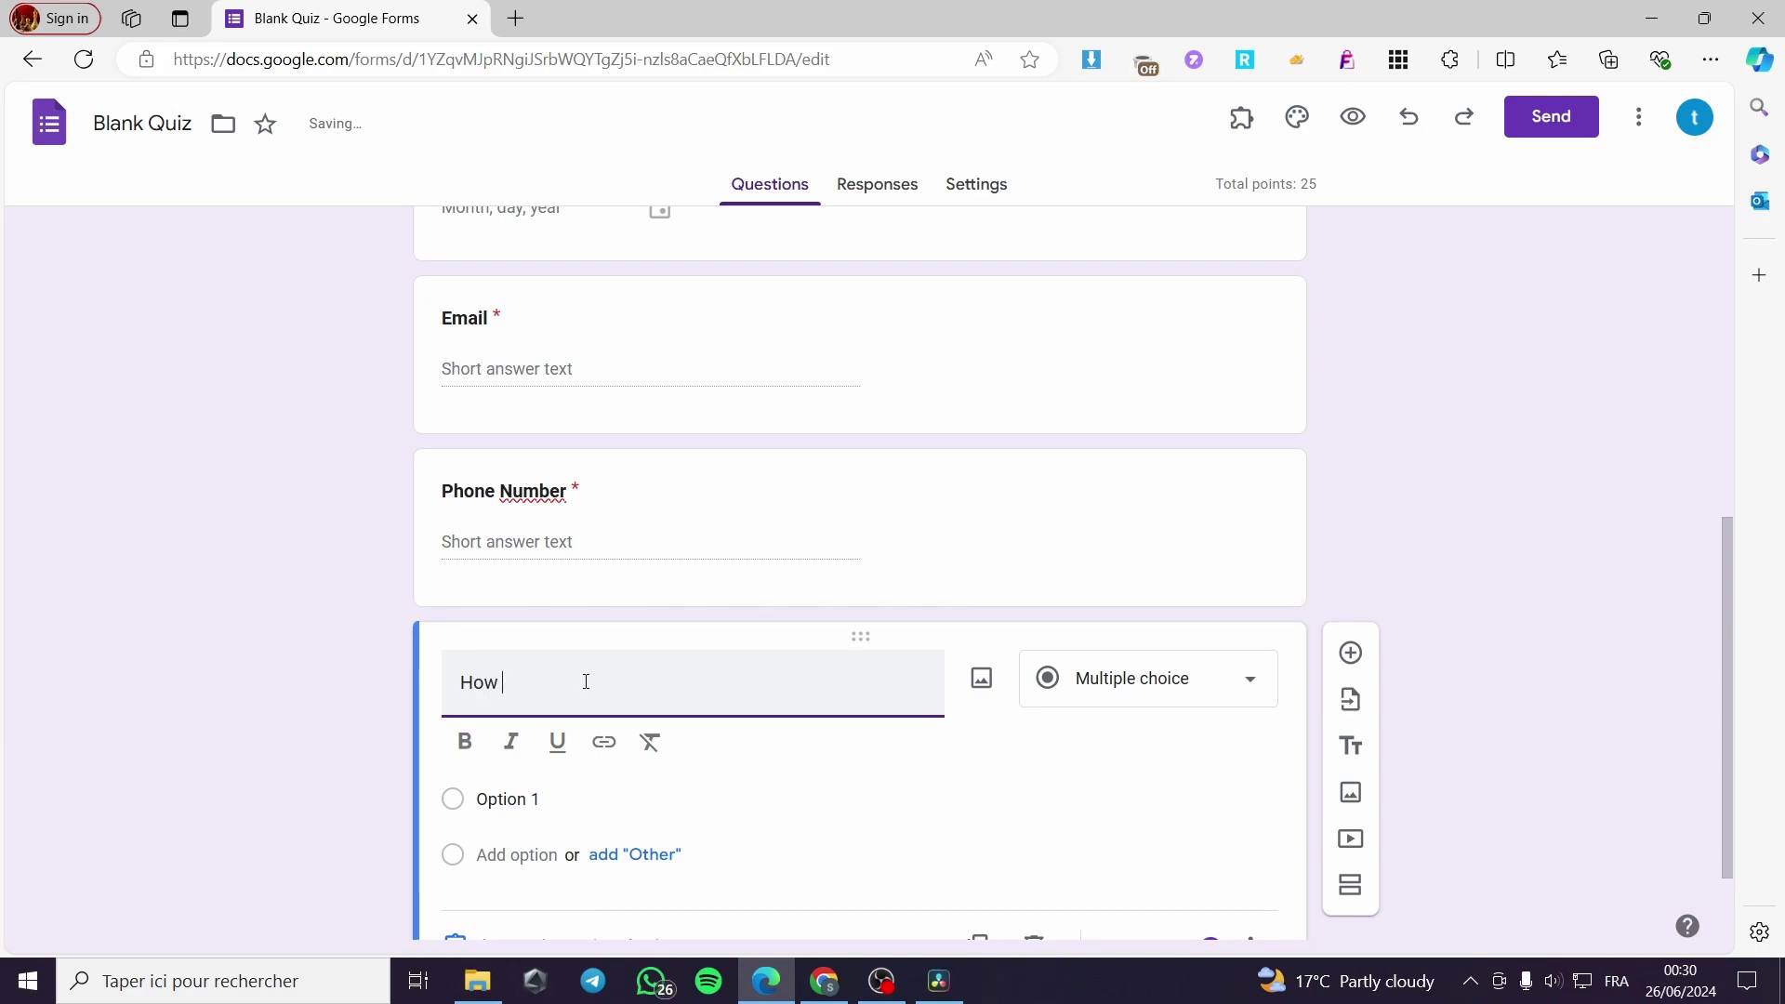
type("did you heard about us")
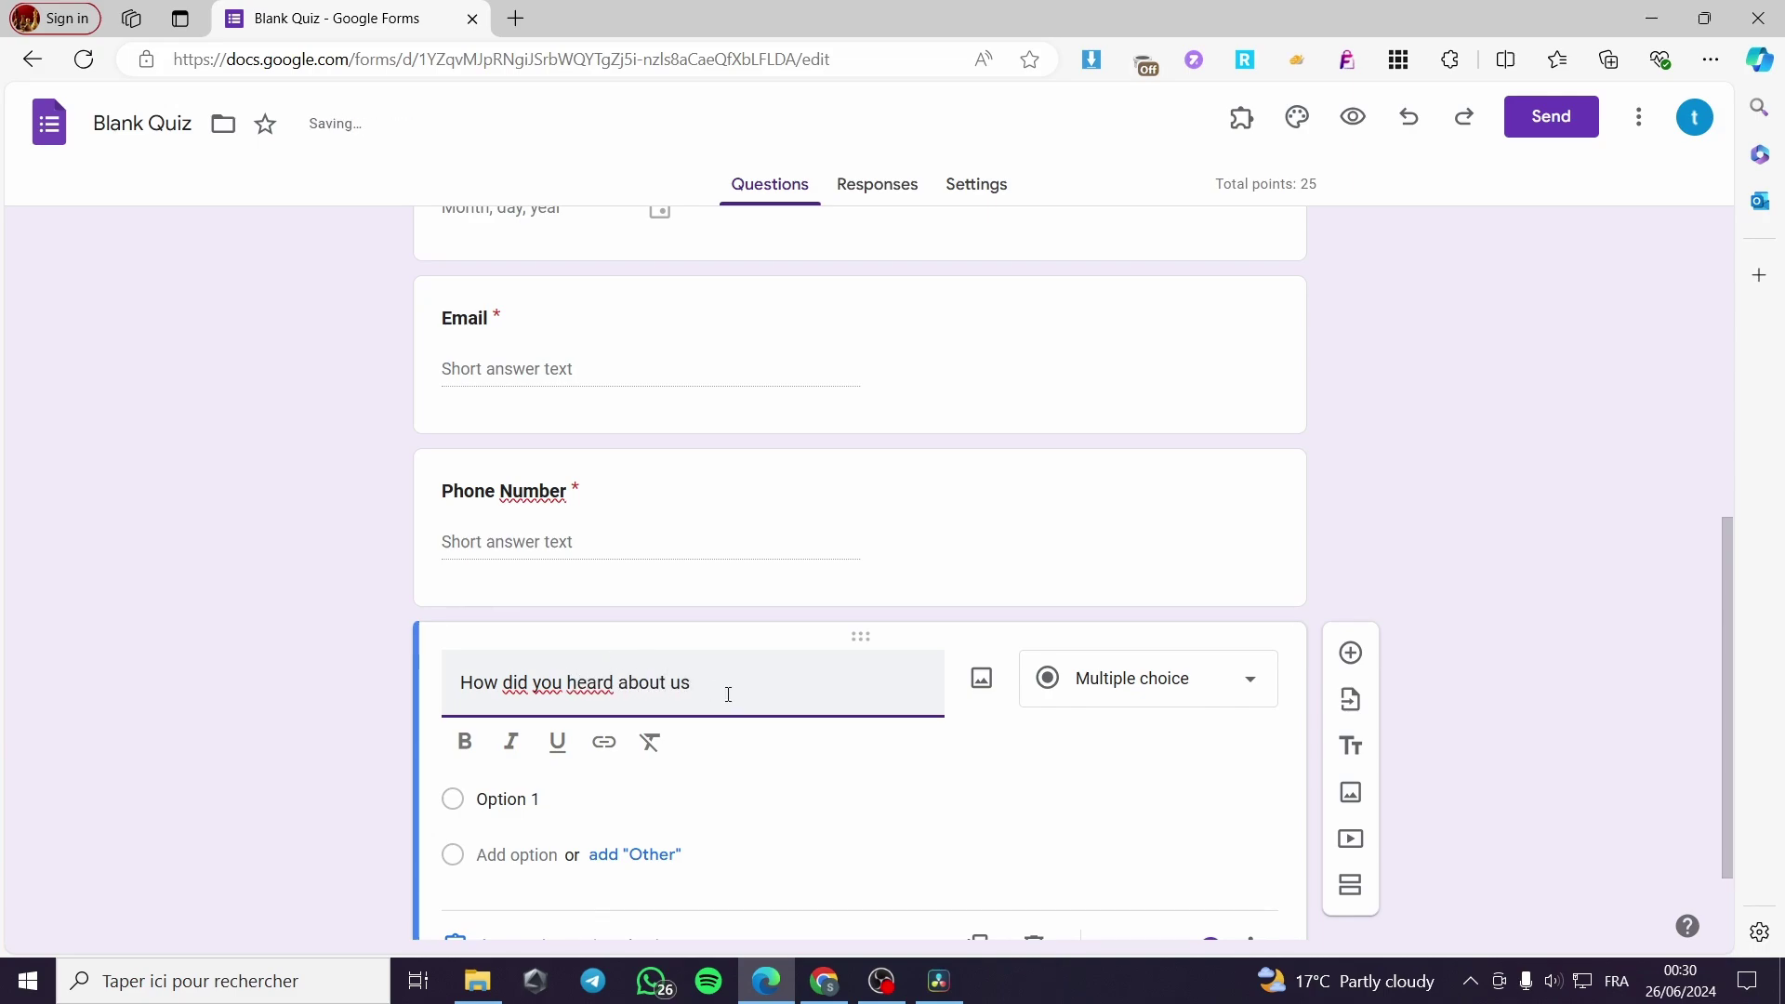
left_click_drag(725, 689, 390, 701)
left_click(465, 749)
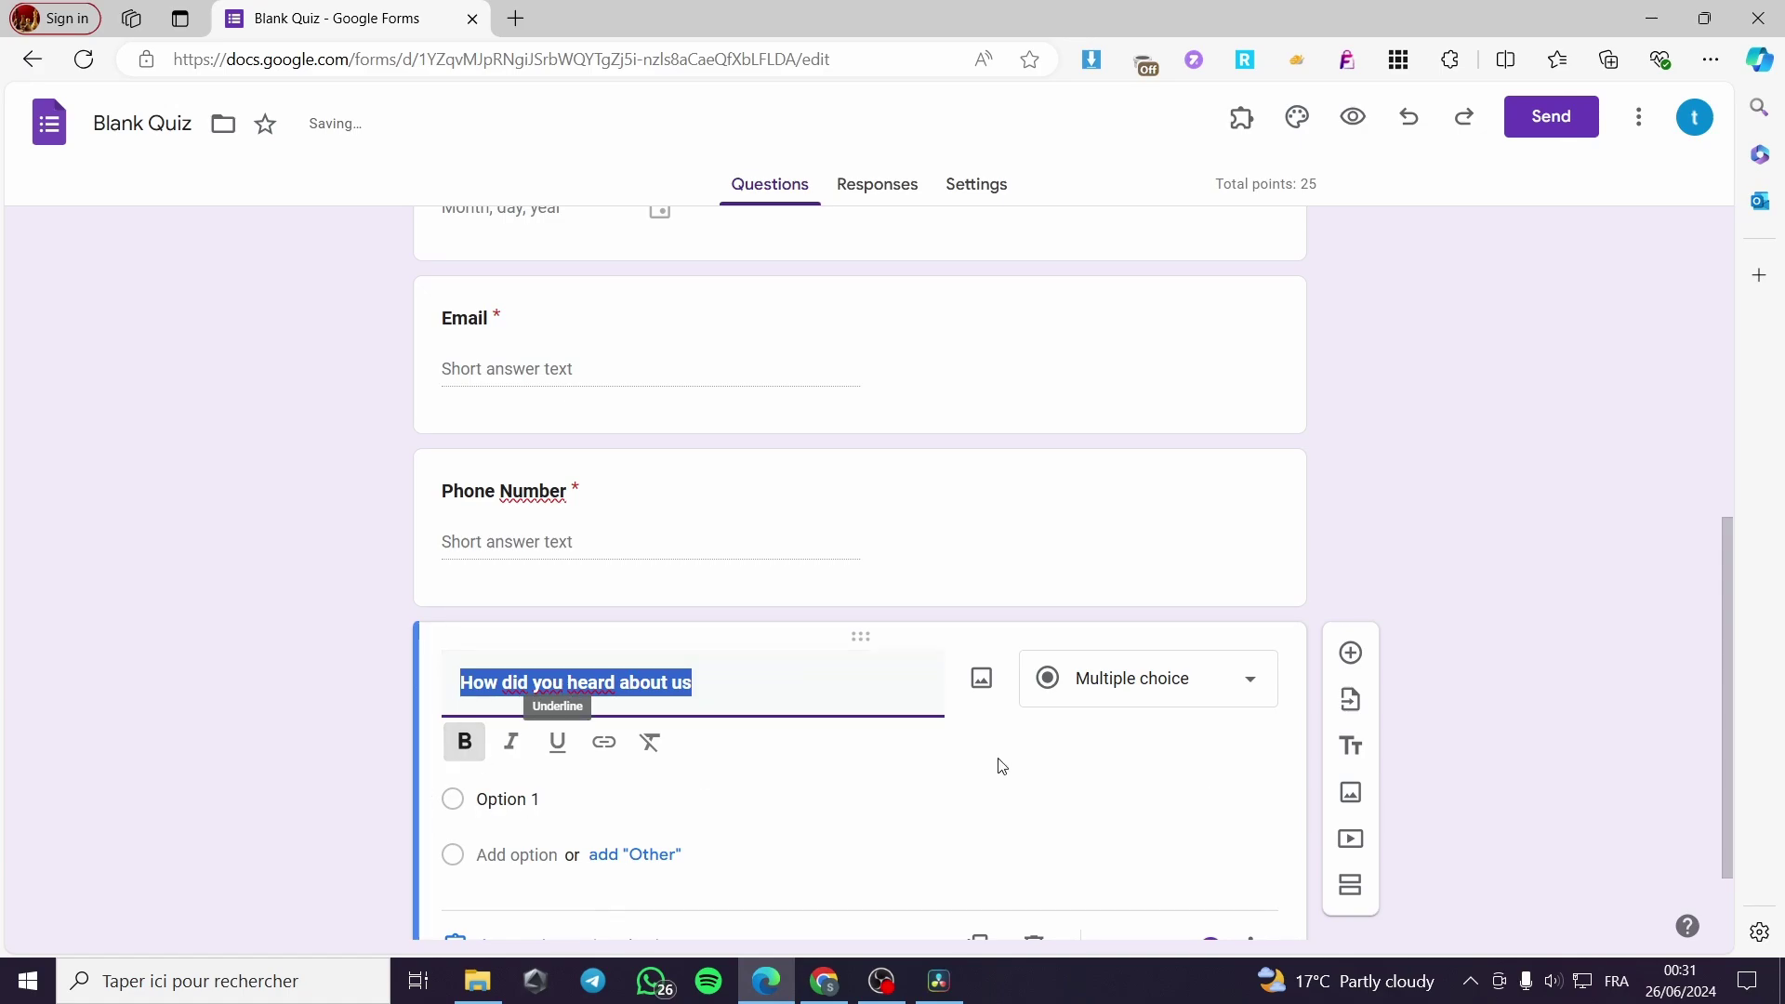
left_click(1220, 689)
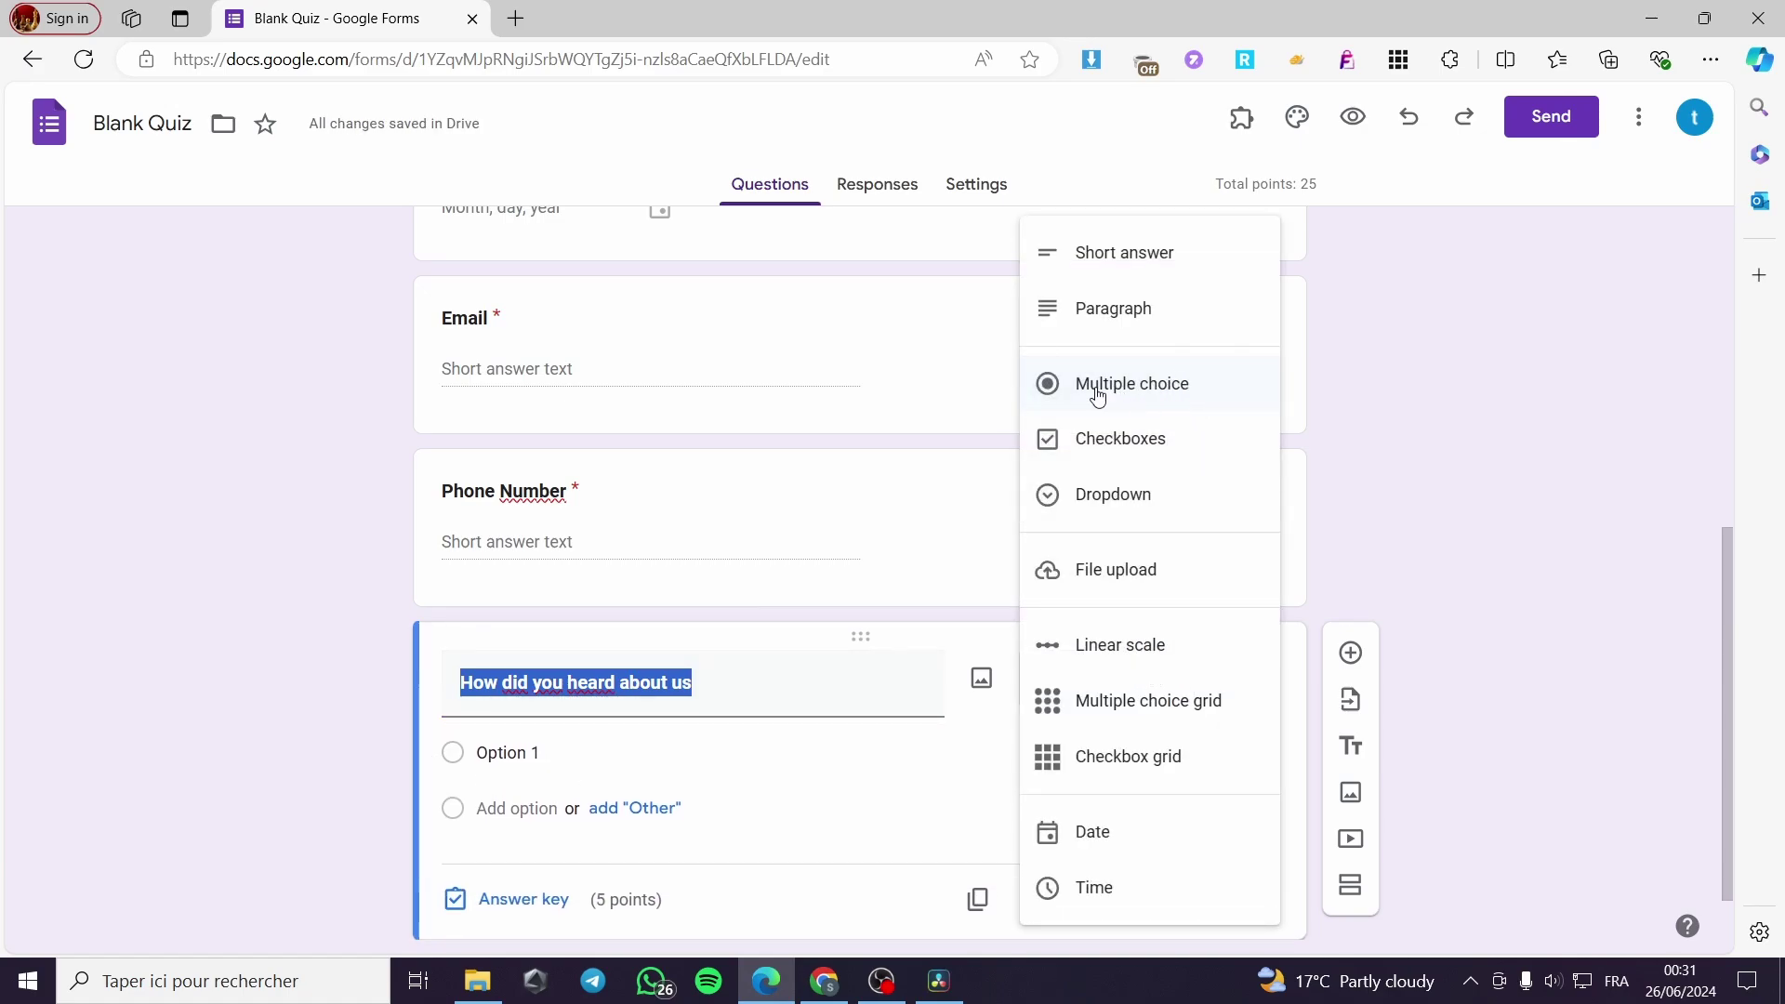
left_click(1145, 386)
scroll(532, 744, "down", 1)
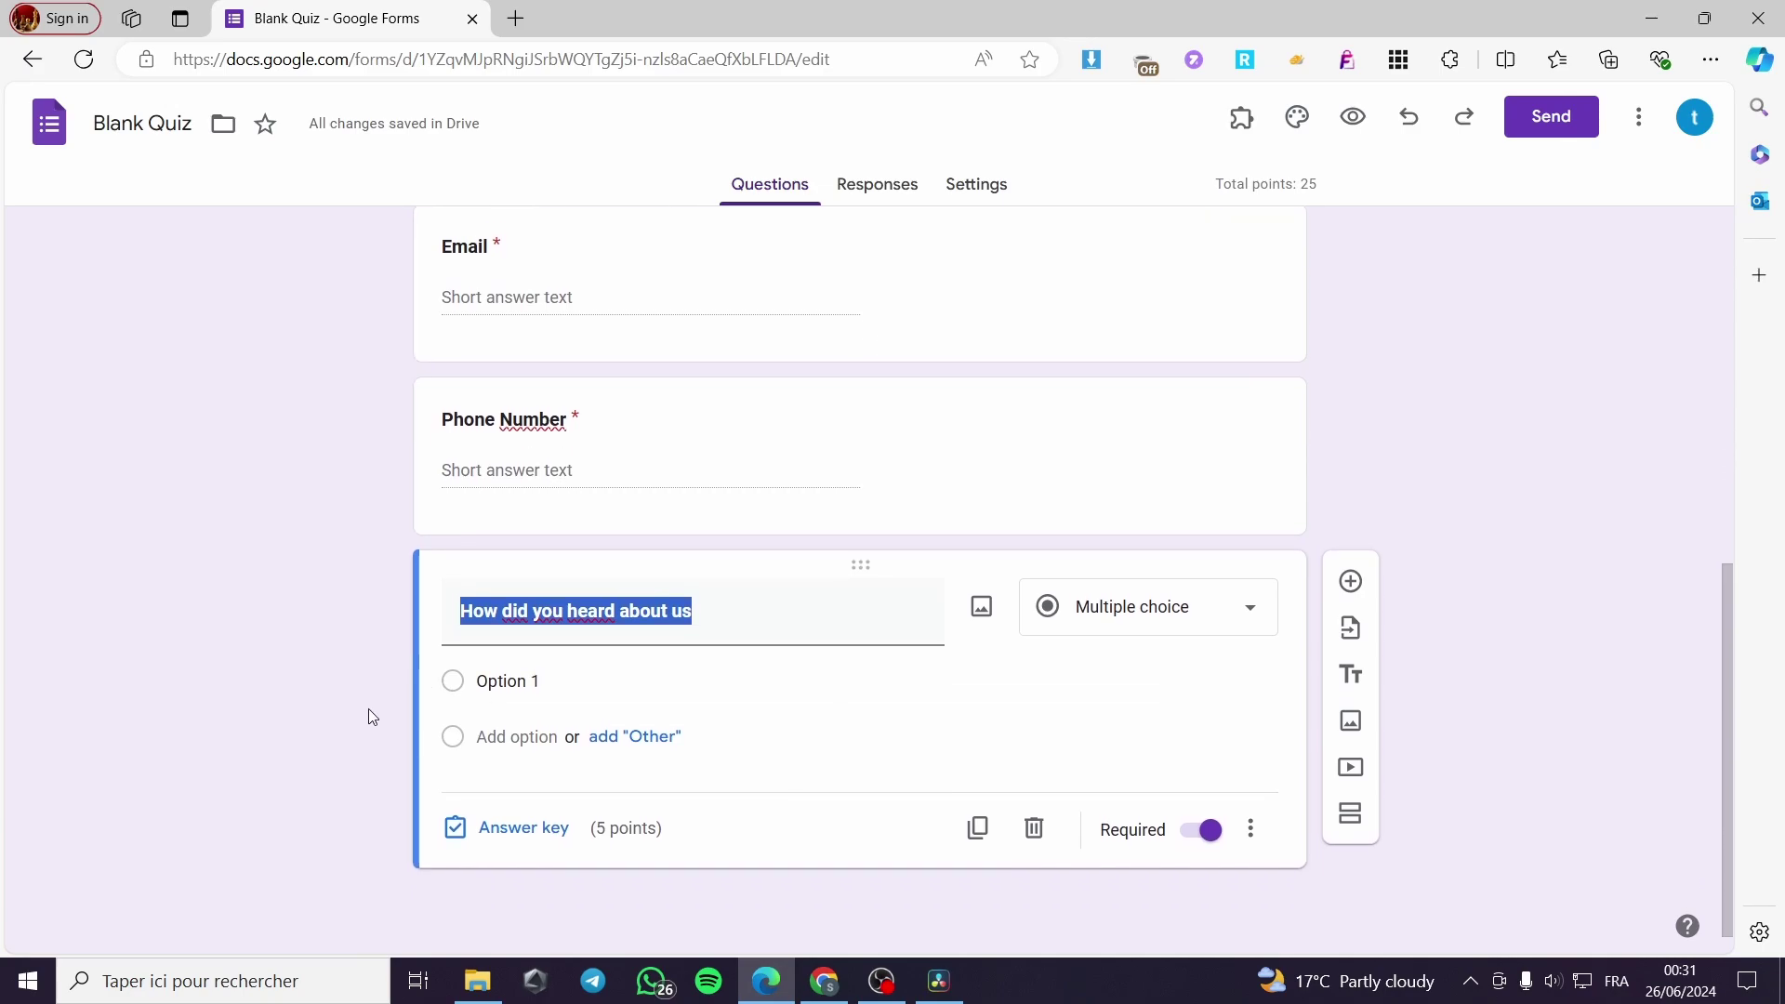
Step: Enter Youtube, Facebook, Google and Instagram as the four answer options of the "How did you heard about us" question
left_click(582, 682)
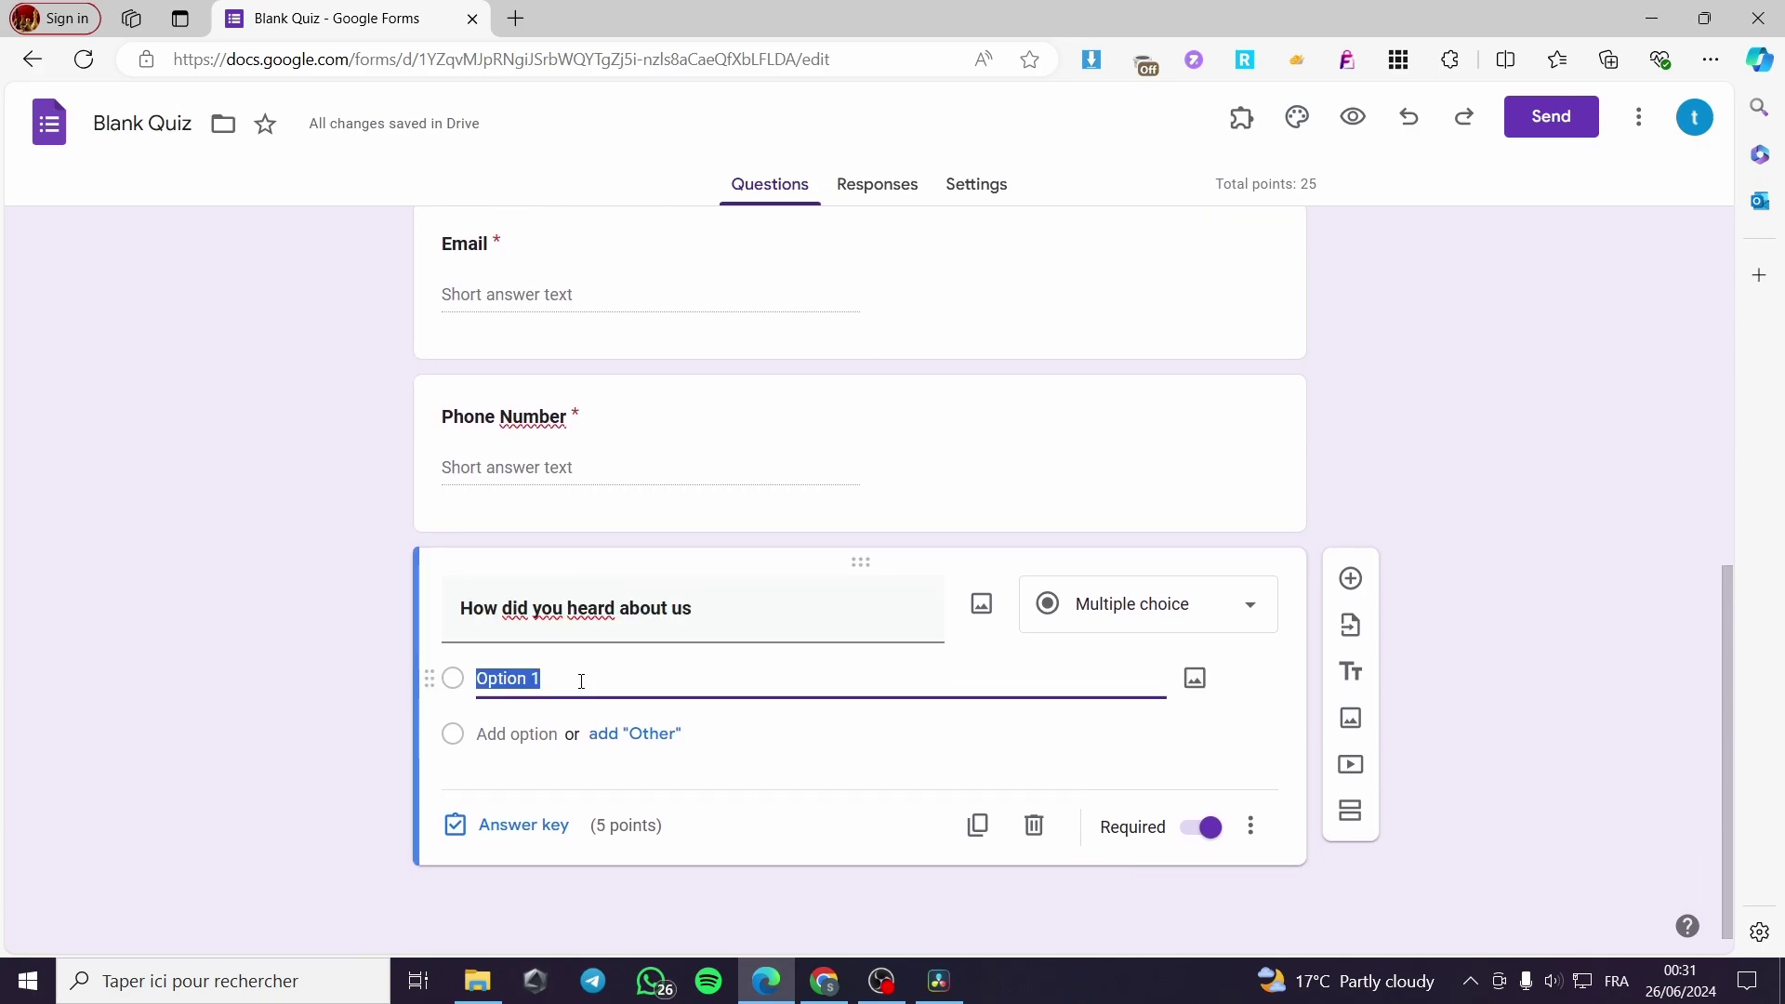
type("Youtube")
left_click(544, 734)
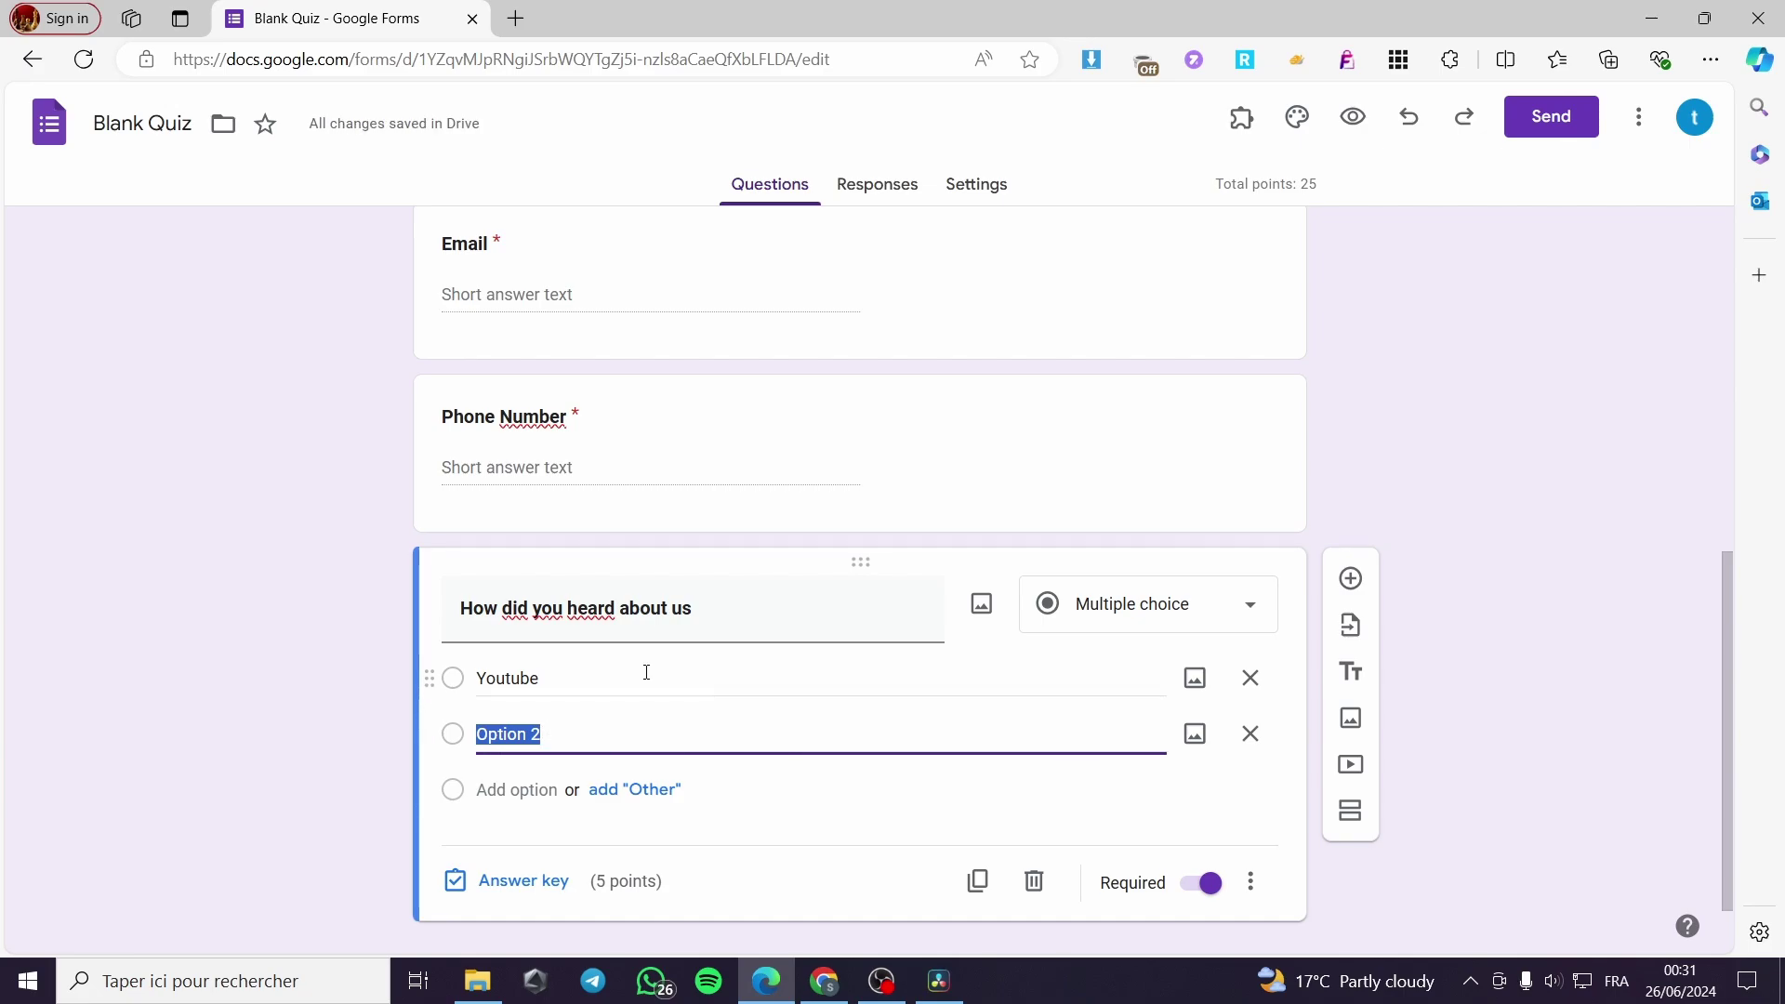
type("Facebook")
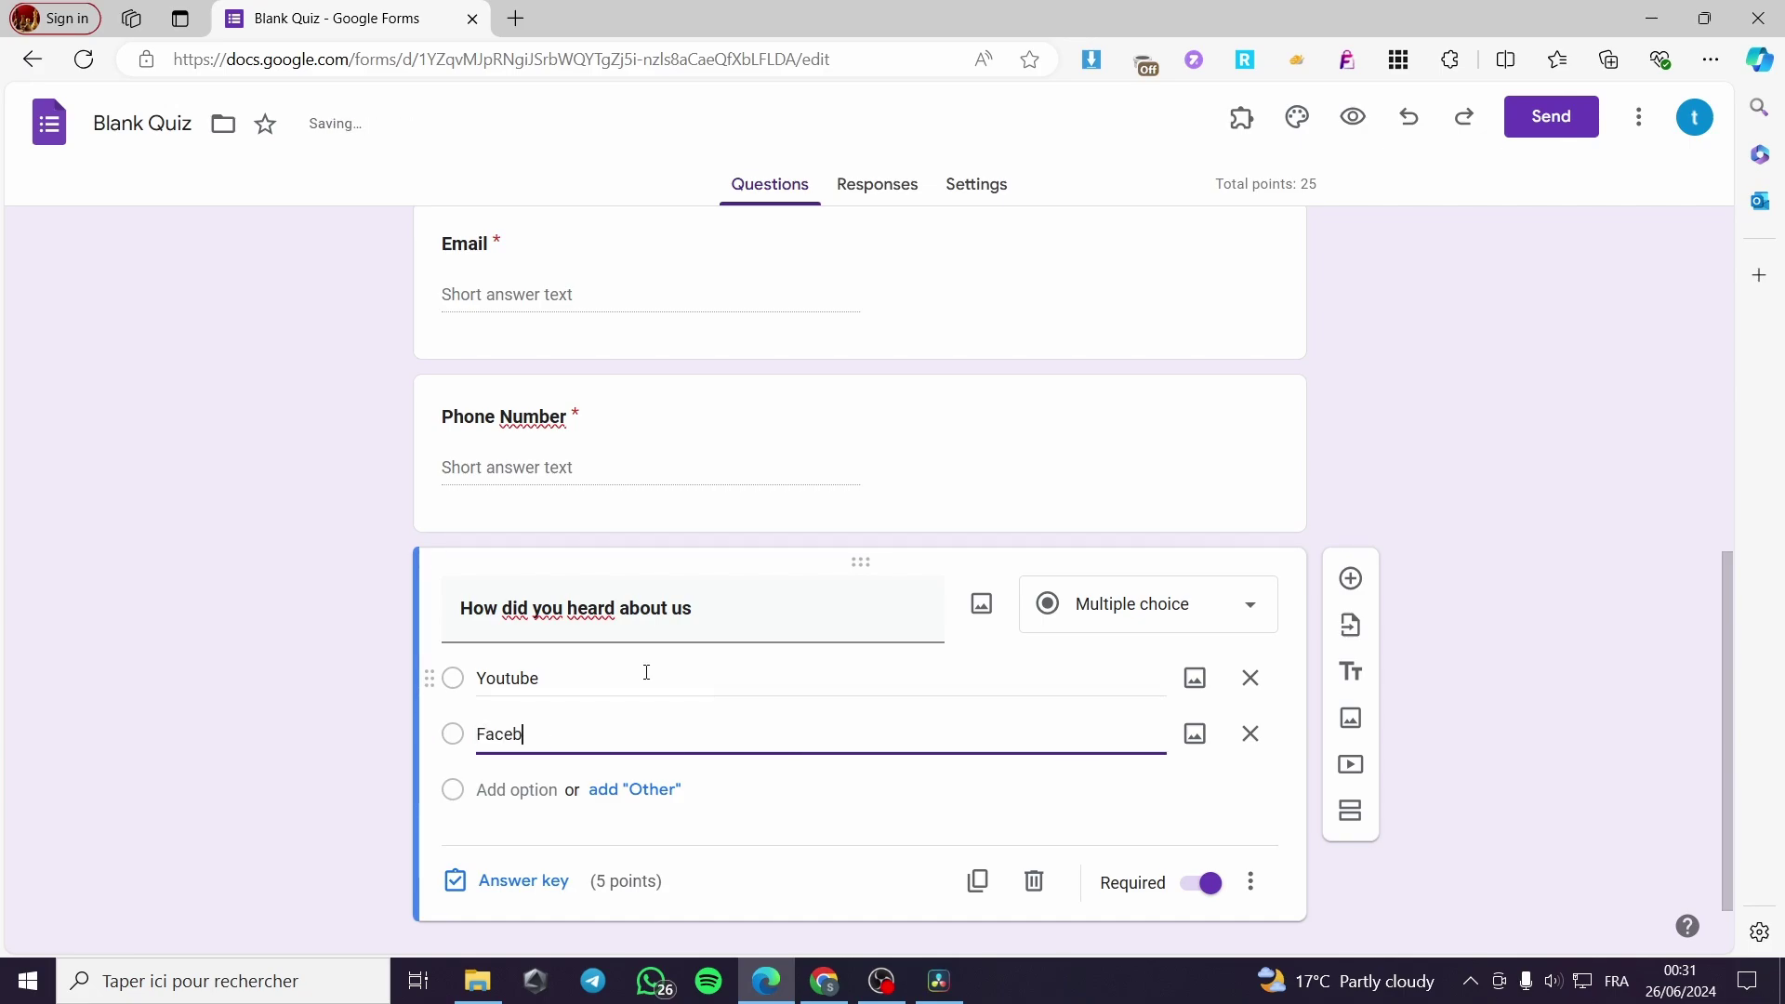
left_click(477, 802)
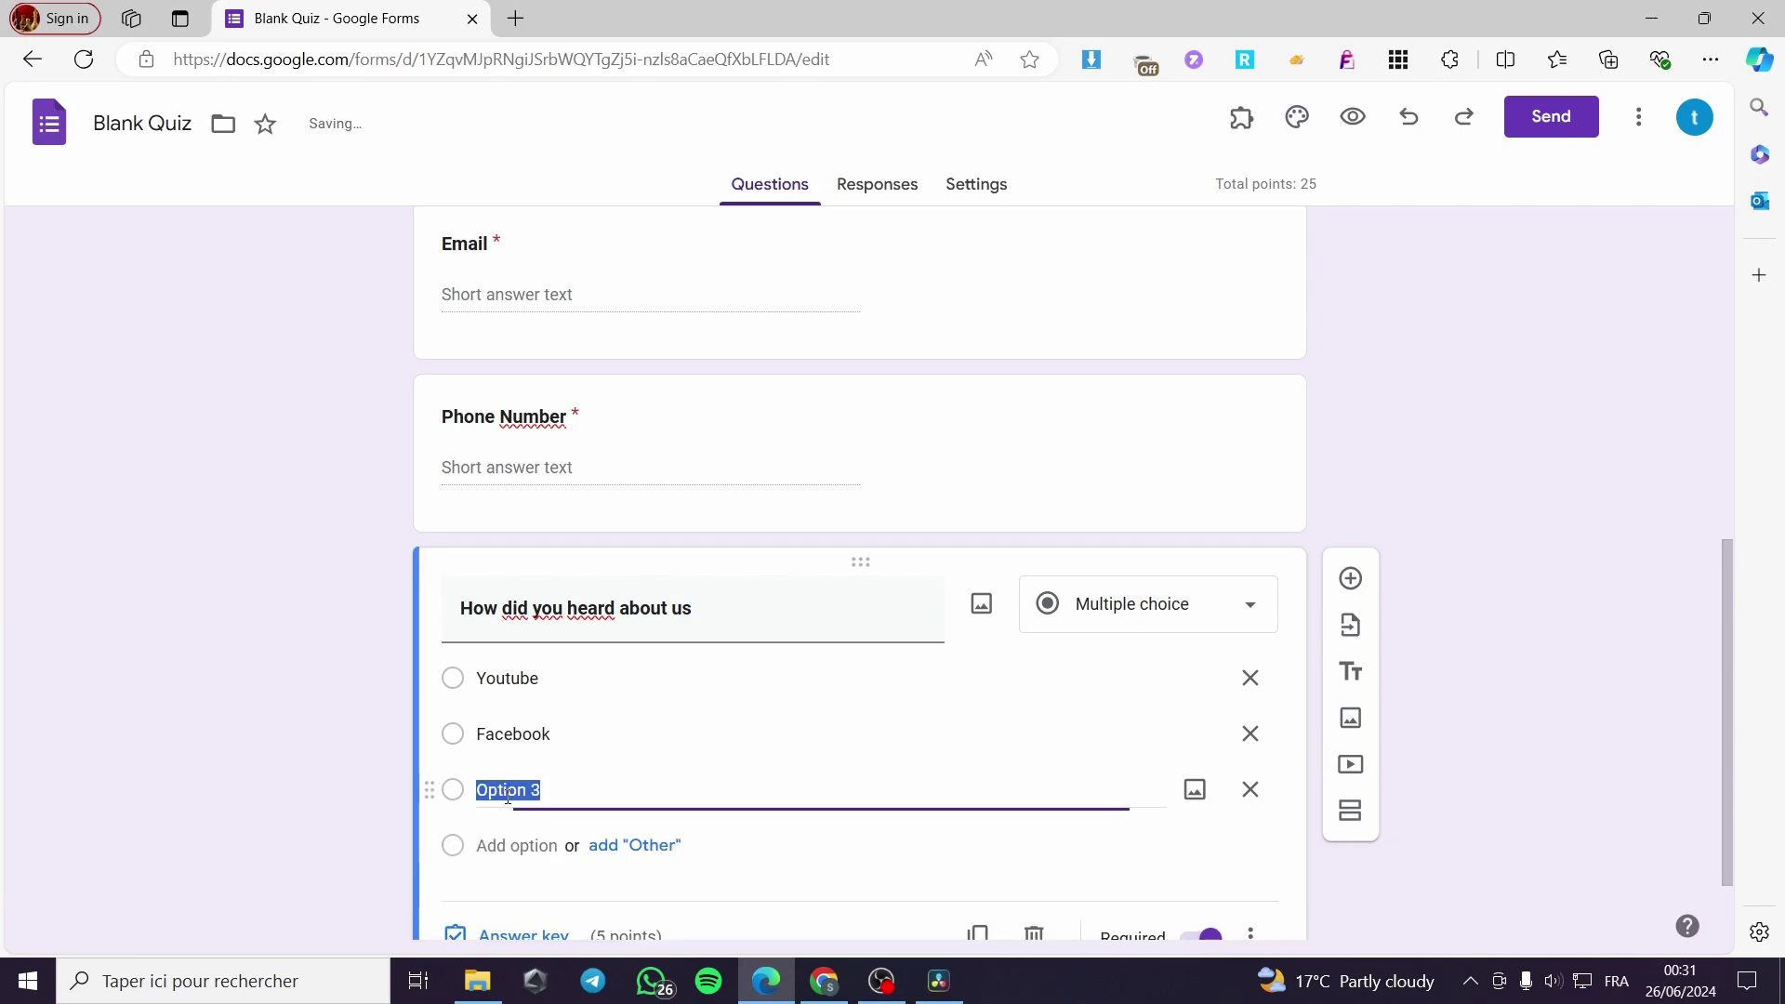
type("Google")
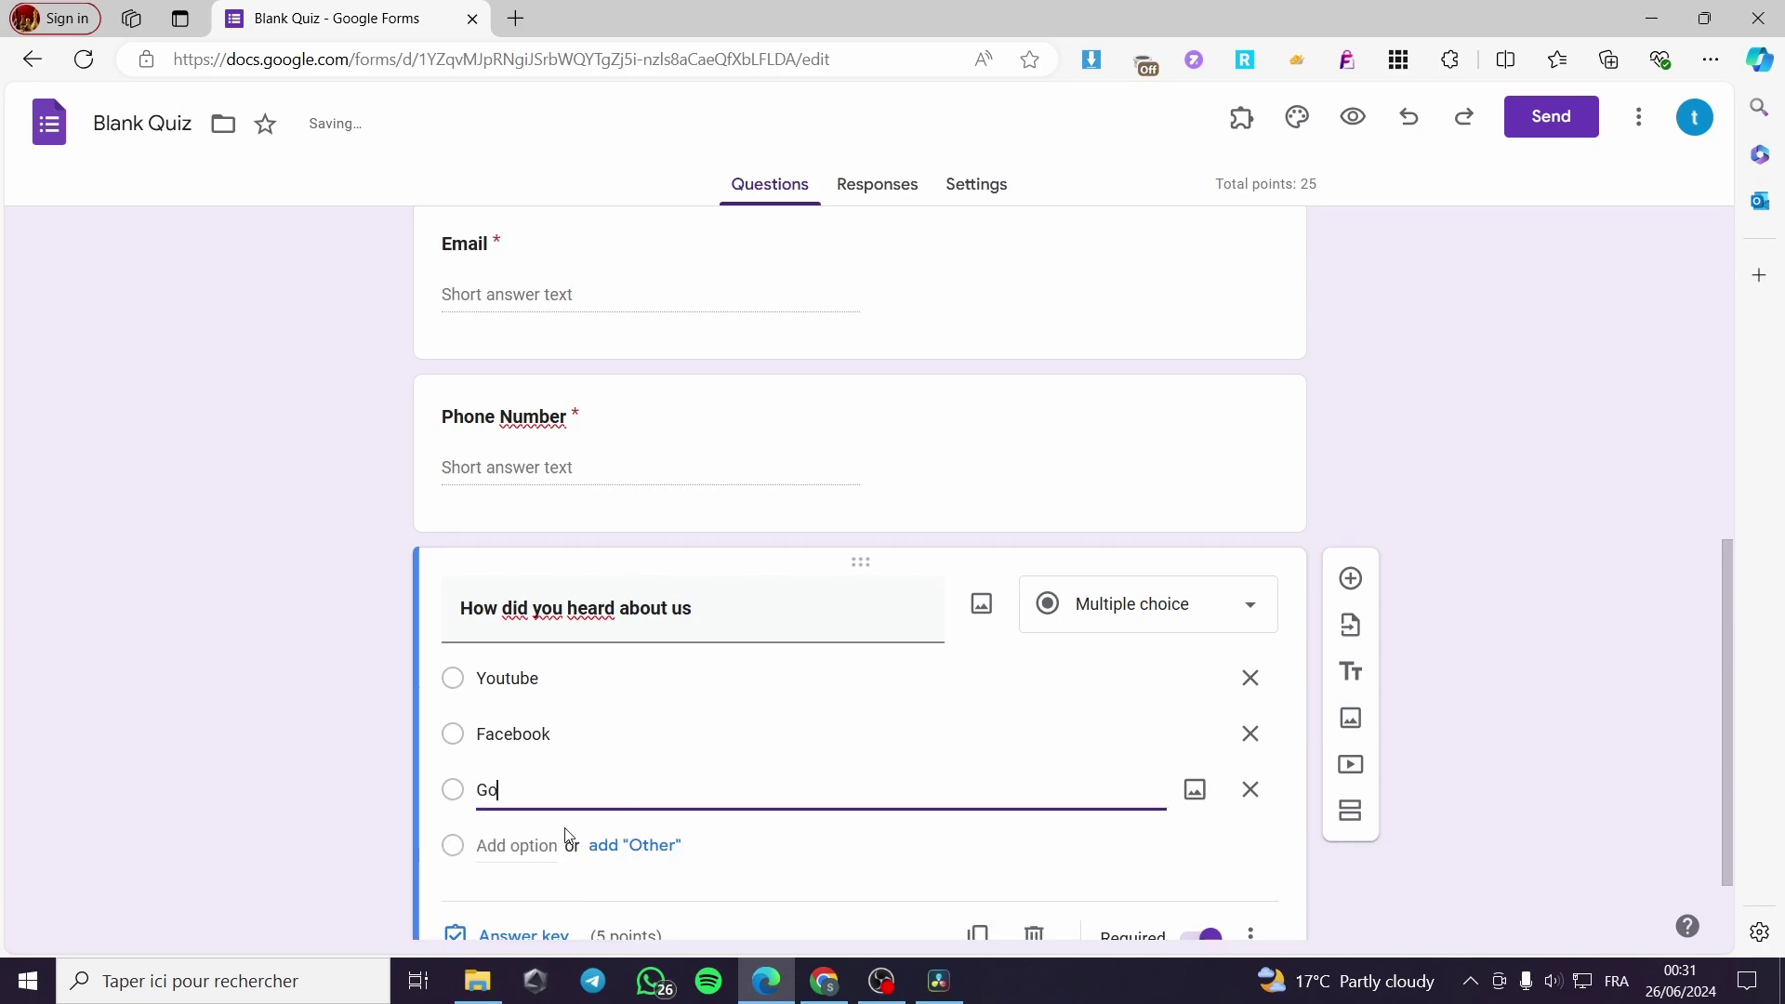
left_click(532, 844)
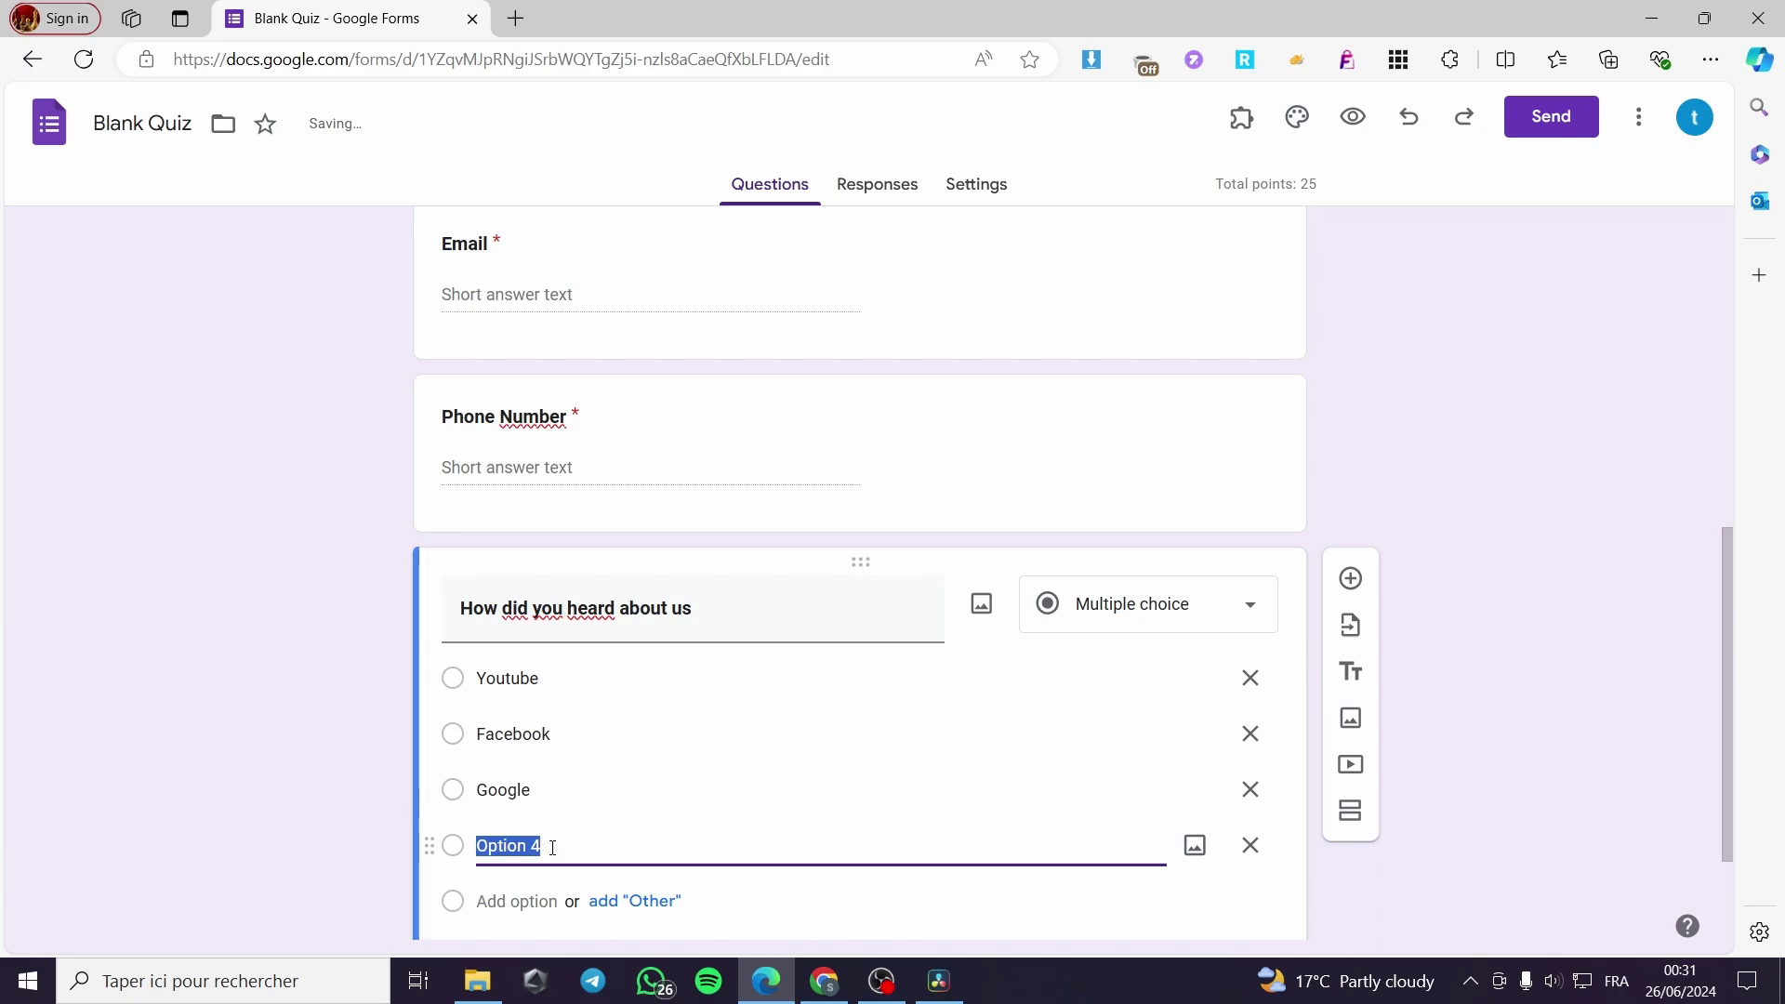
key("BackSpace")
type("In")
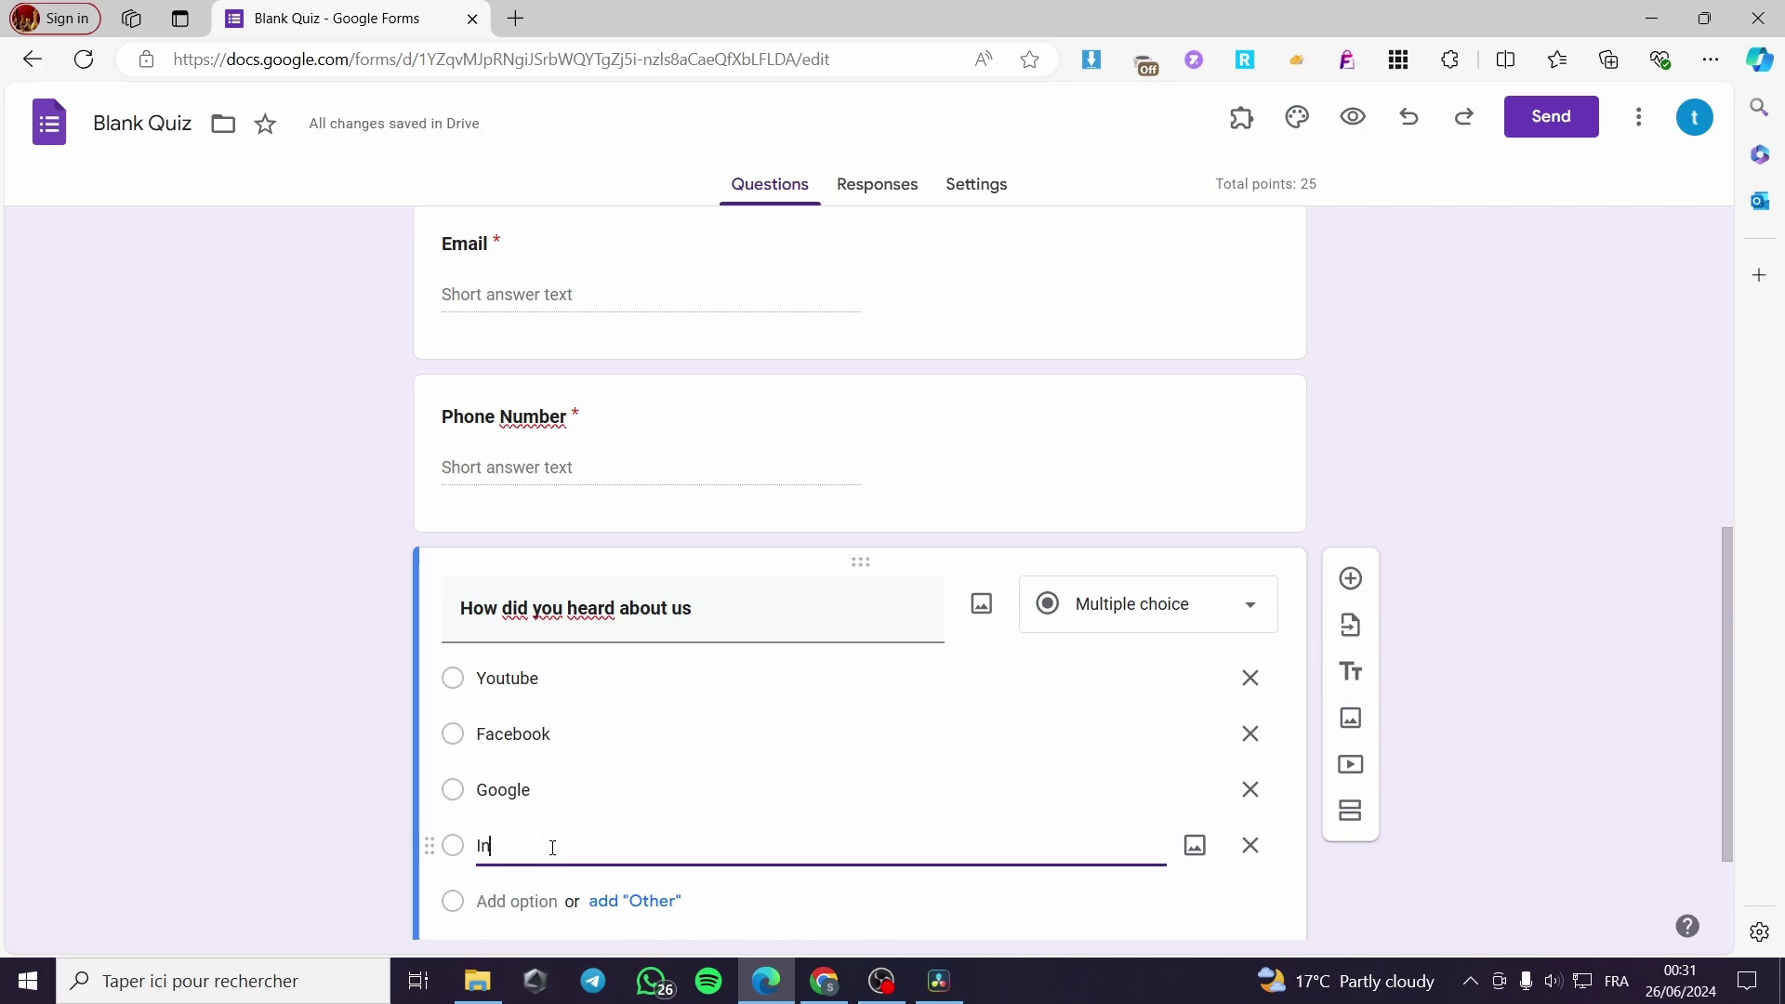
type("stagram")
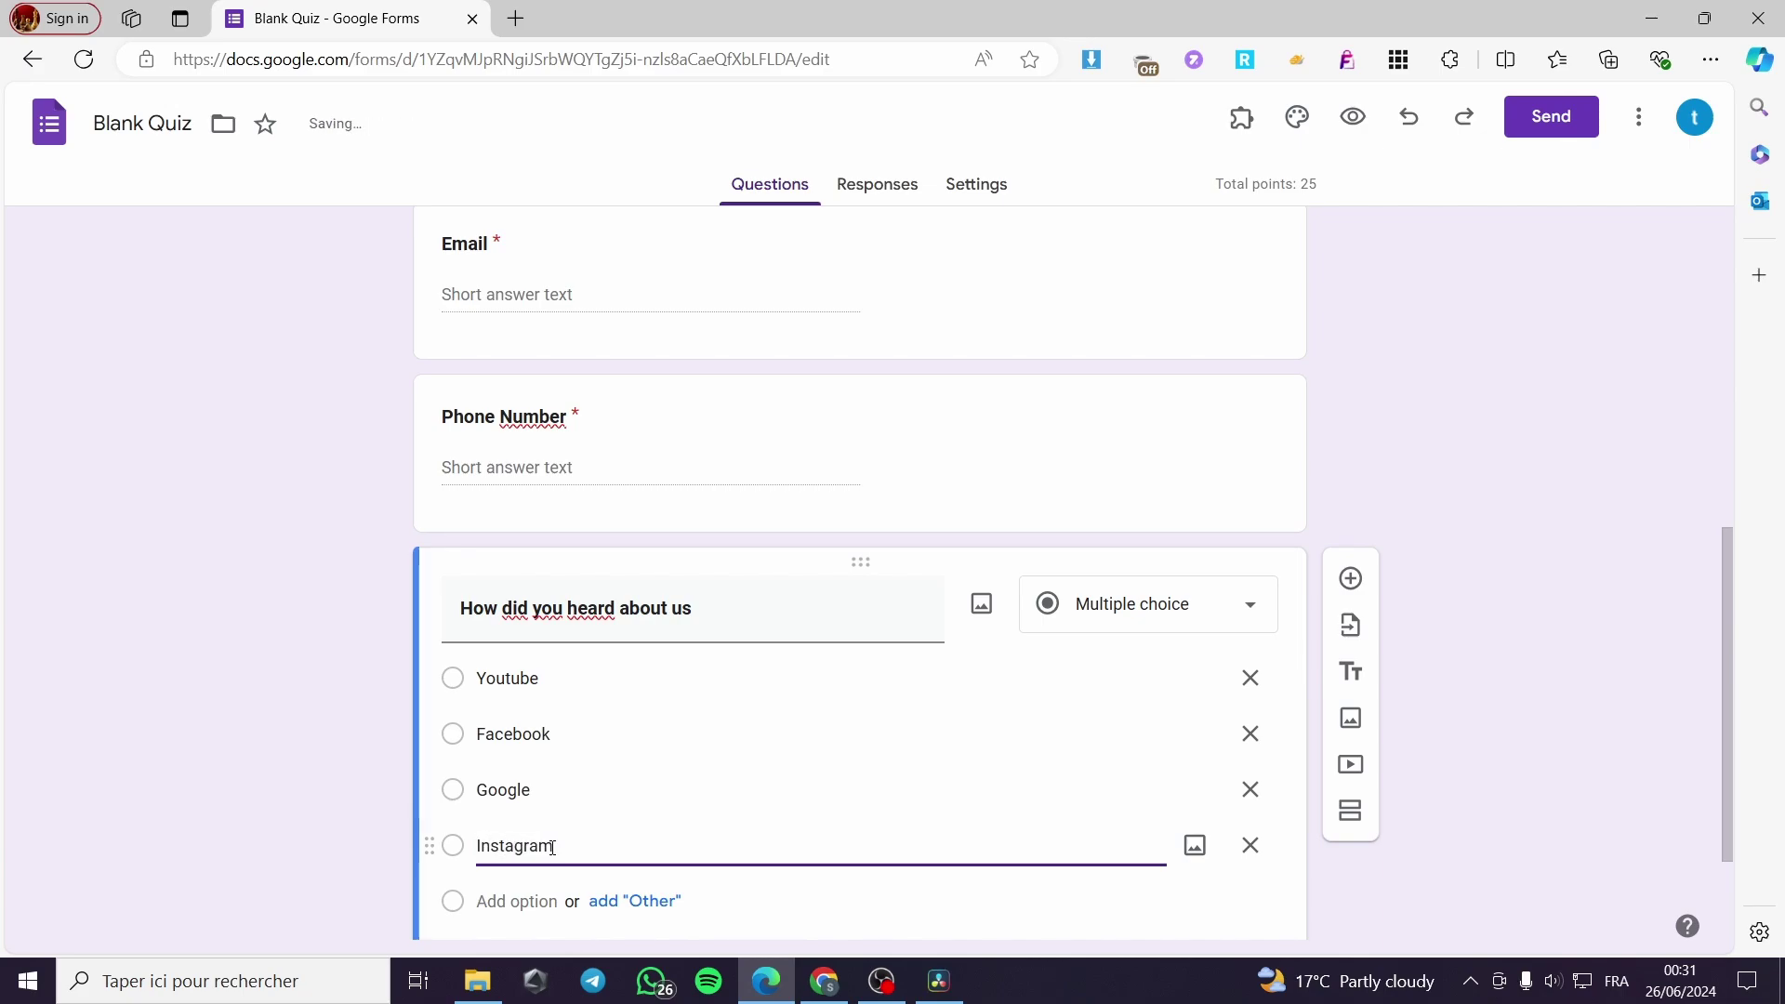
left_click(353, 719)
scroll(713, 800, "down", 1)
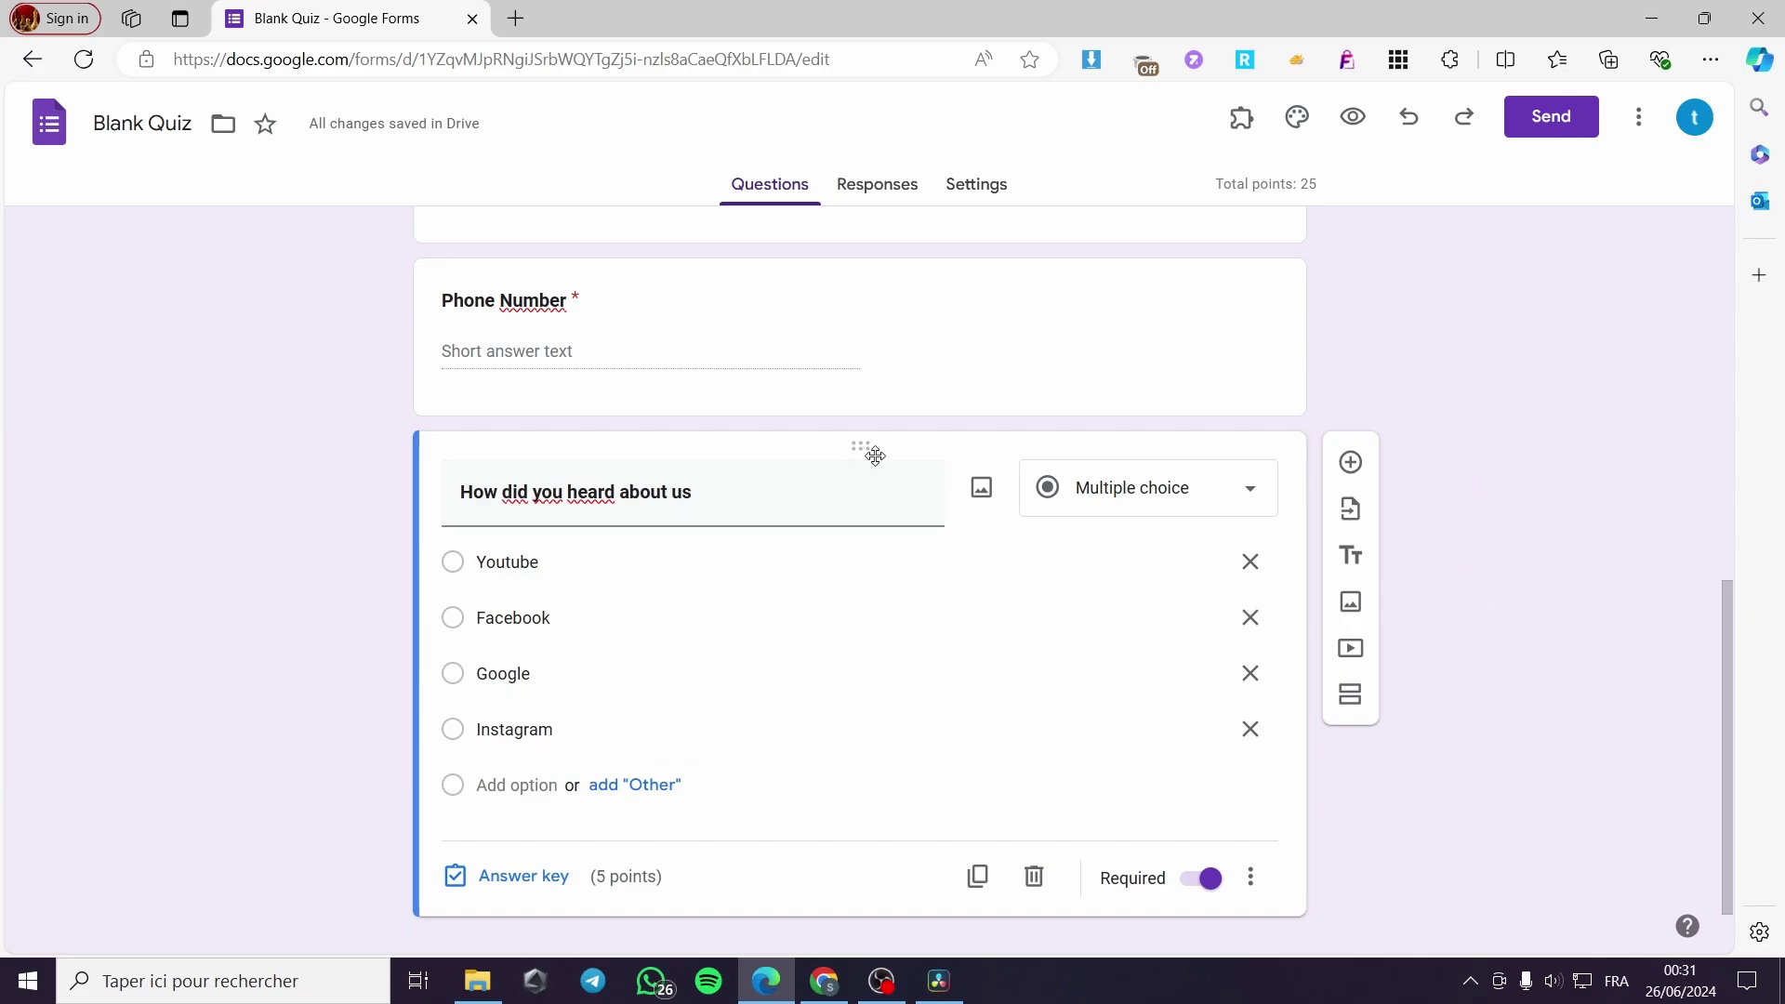
Step: Append a question mark to the multiple-choice question's title so it reads "How did you heard about us ?"
left_click(765, 490)
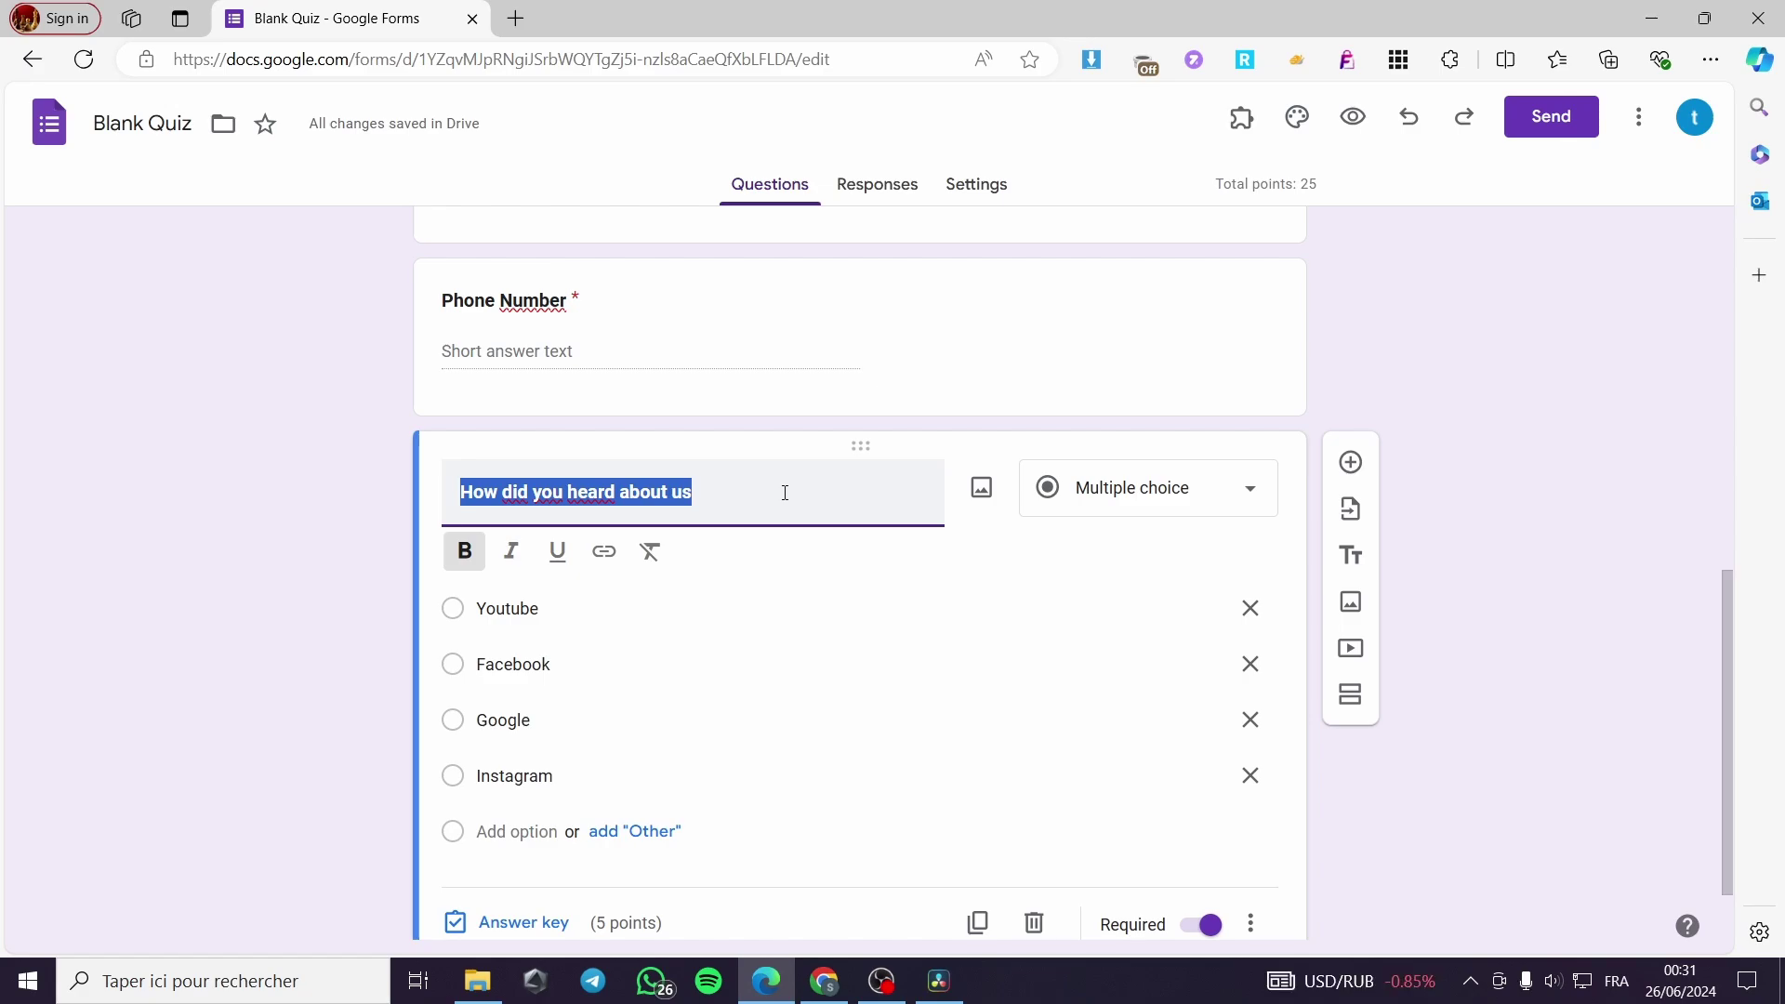
left_click(786, 493)
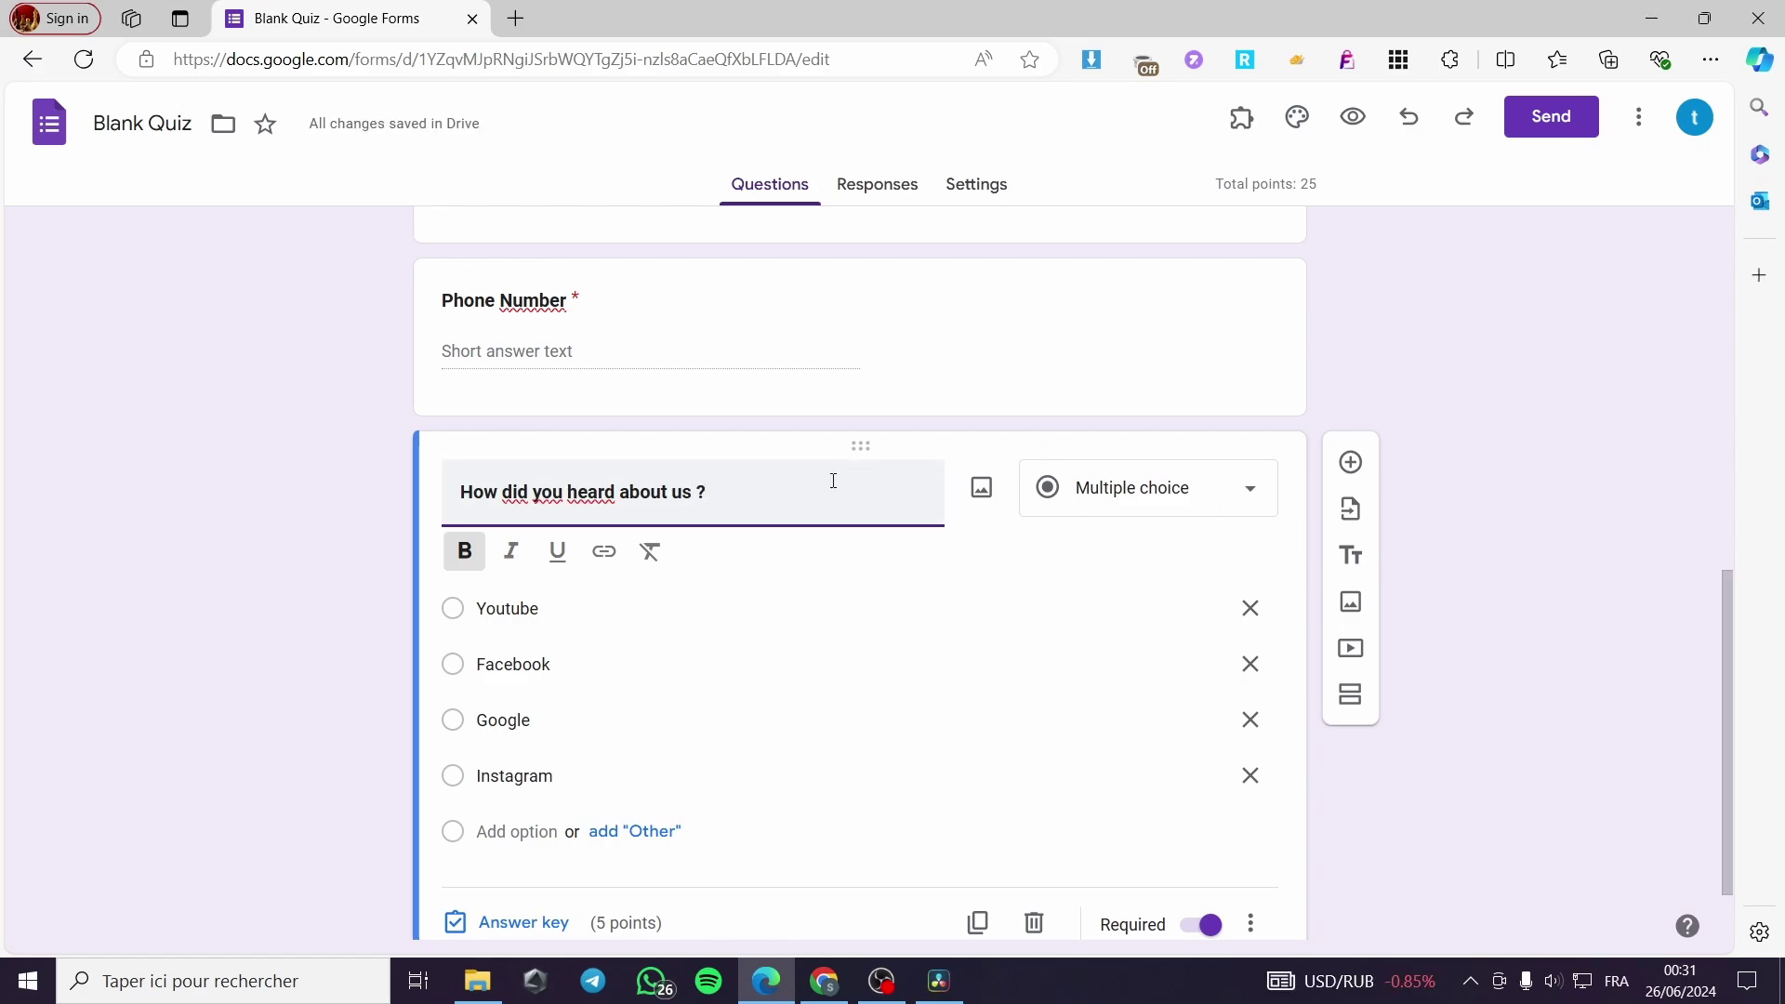
Step: Add a multiple-choice question titled "Are you interested in IT domain" below the "How did you heard about us ?" question
scroll(1376, 697, "down", 1)
scroll(1367, 669, "up", 5)
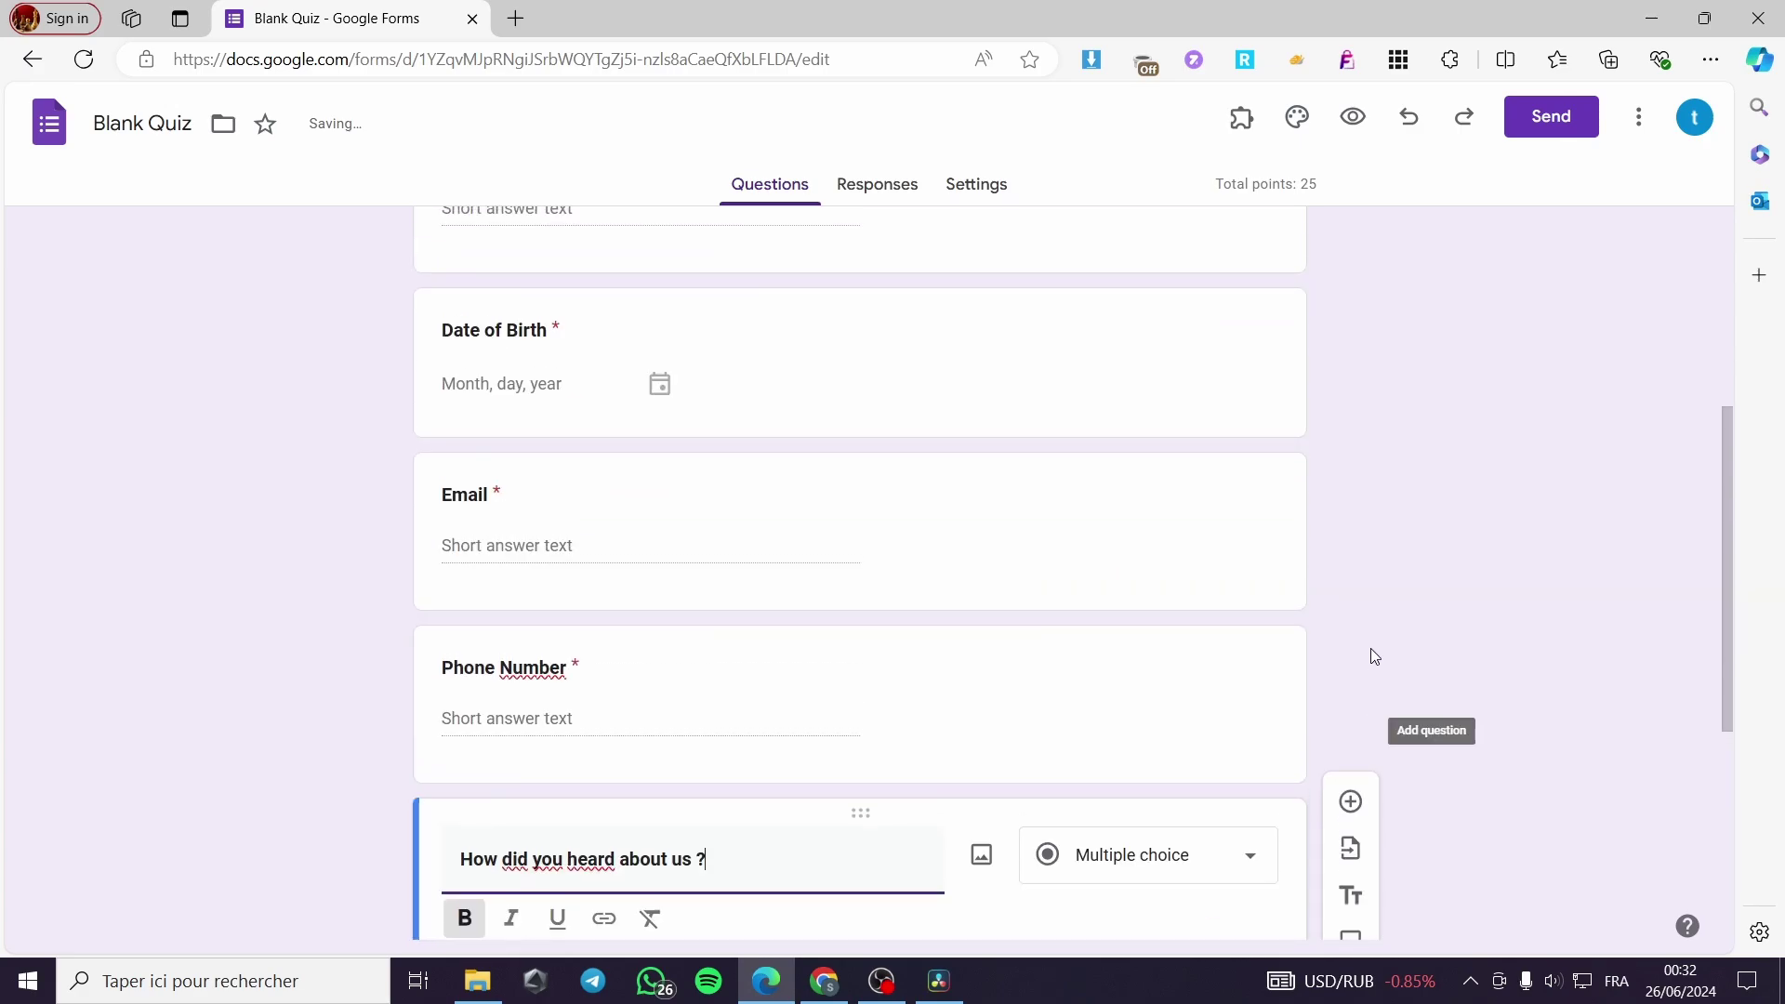
scroll(1376, 698, "down", 4)
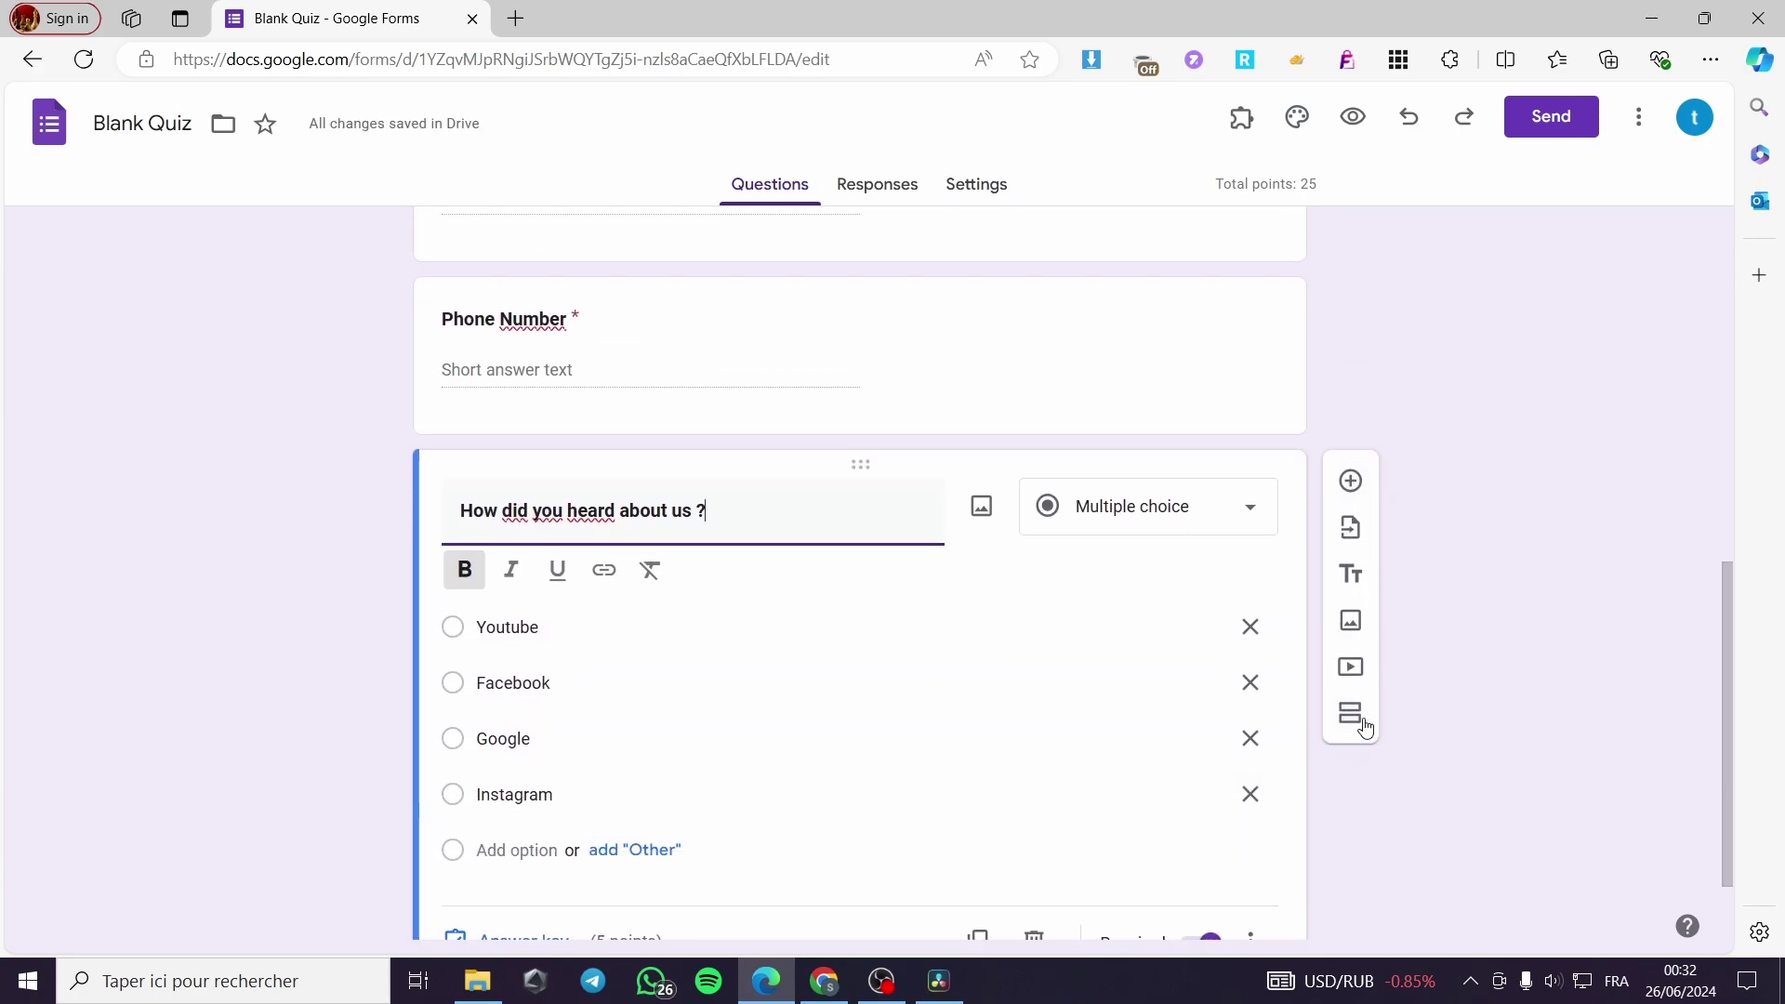
scroll(1436, 712, "down", 2)
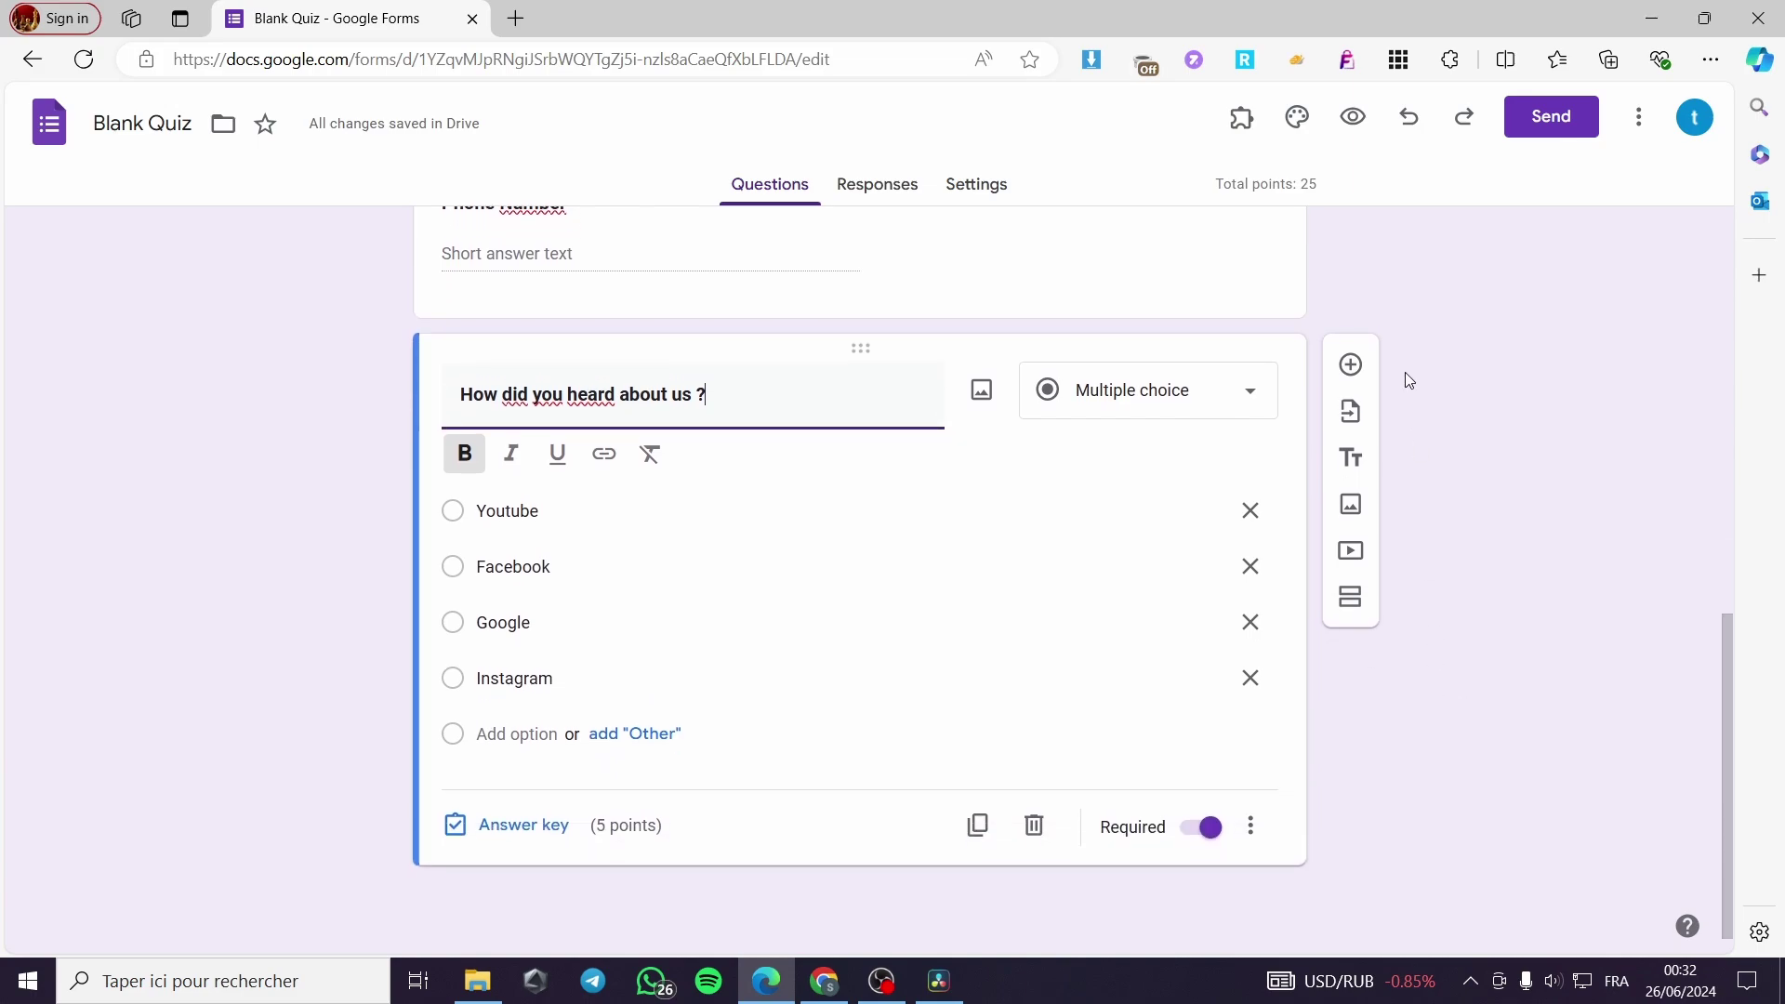
left_click(1351, 366)
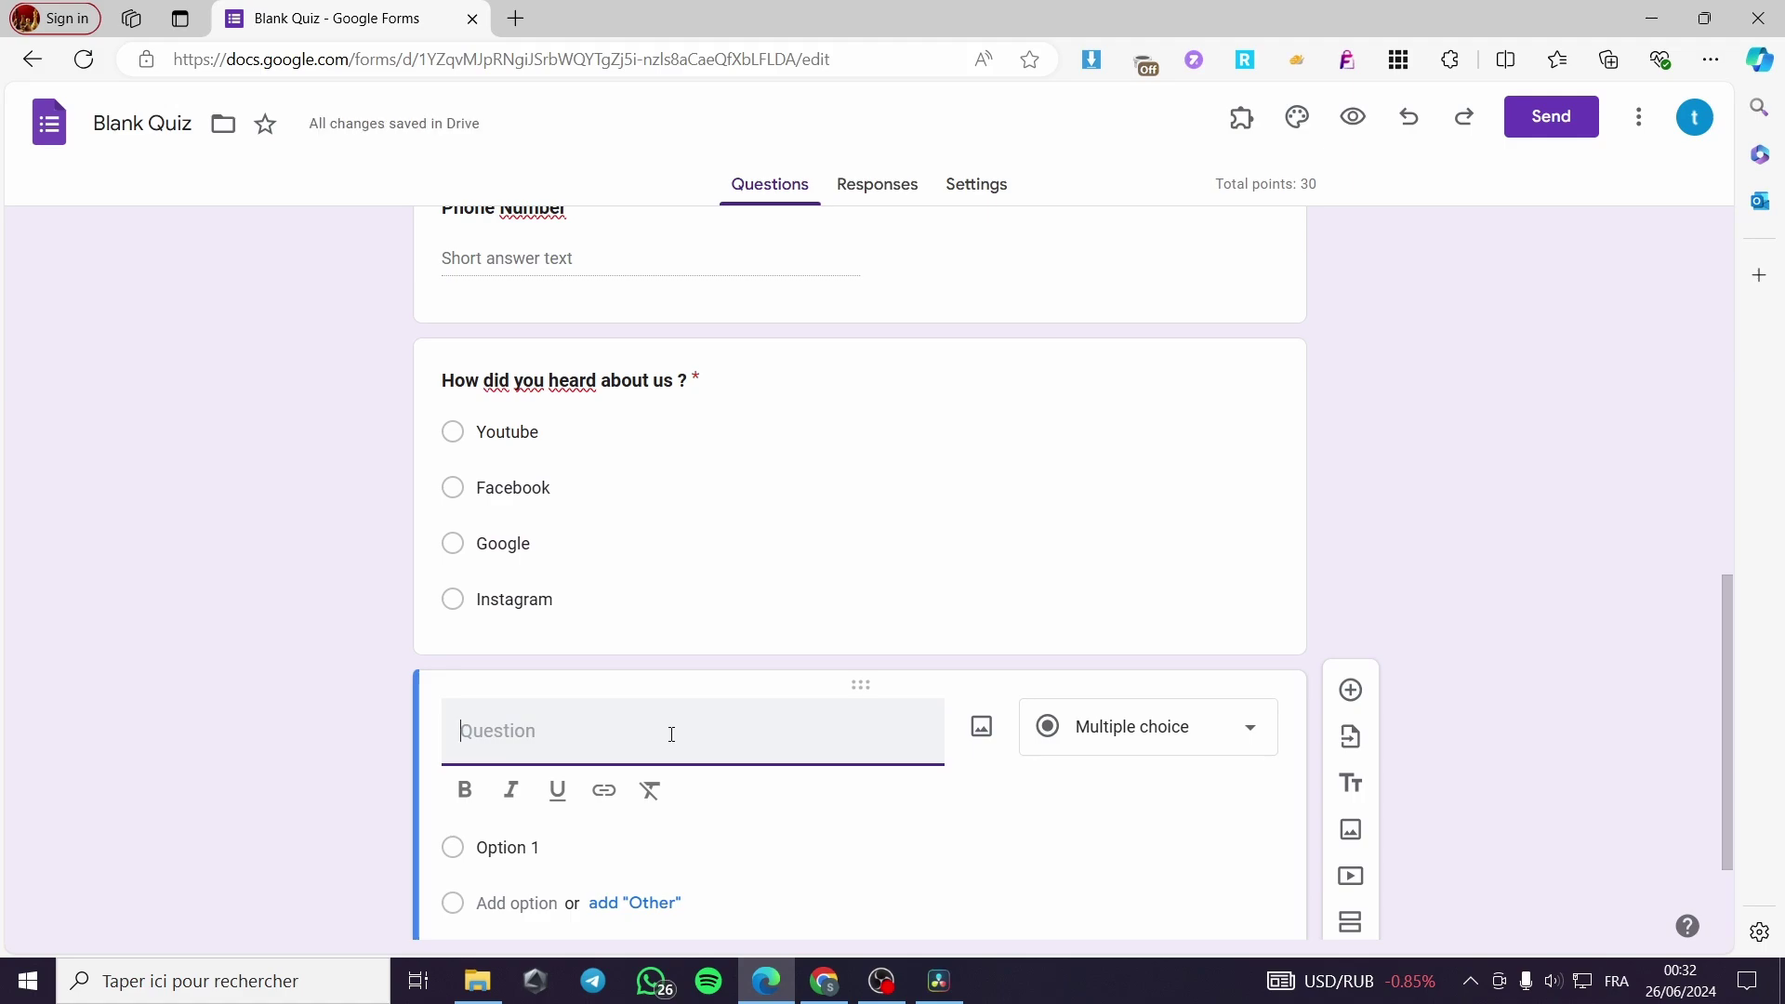
type("Are")
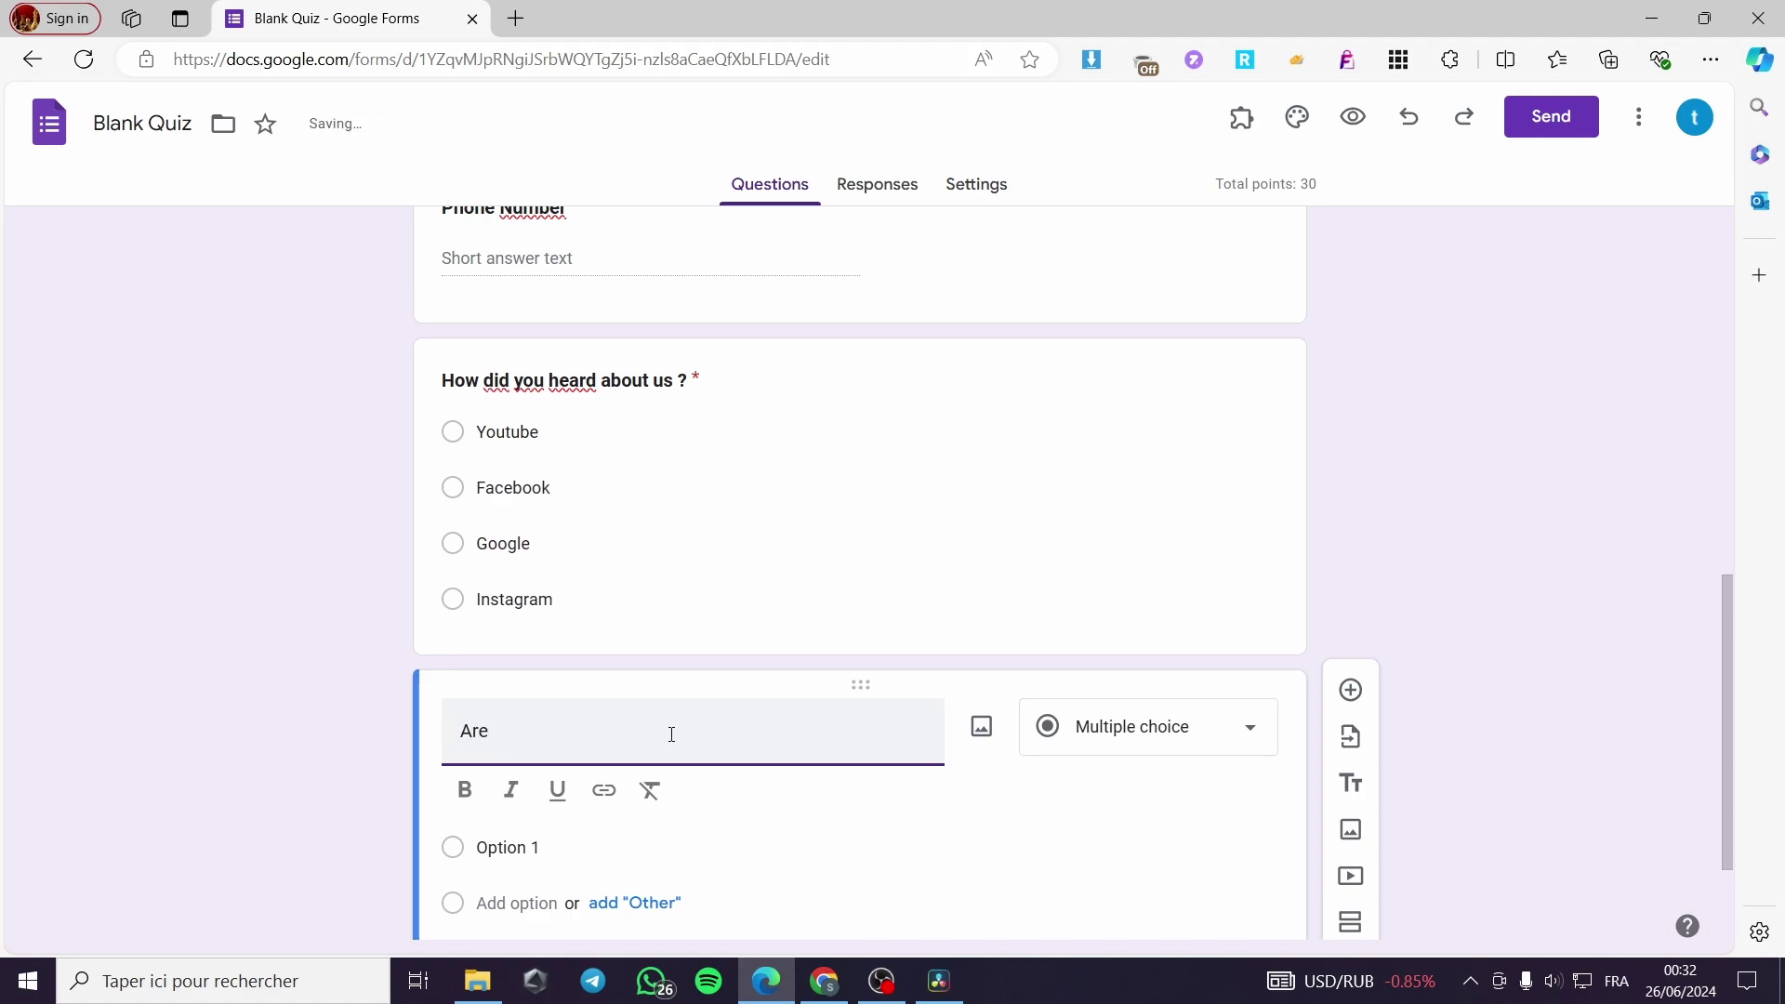
type(" you interested in")
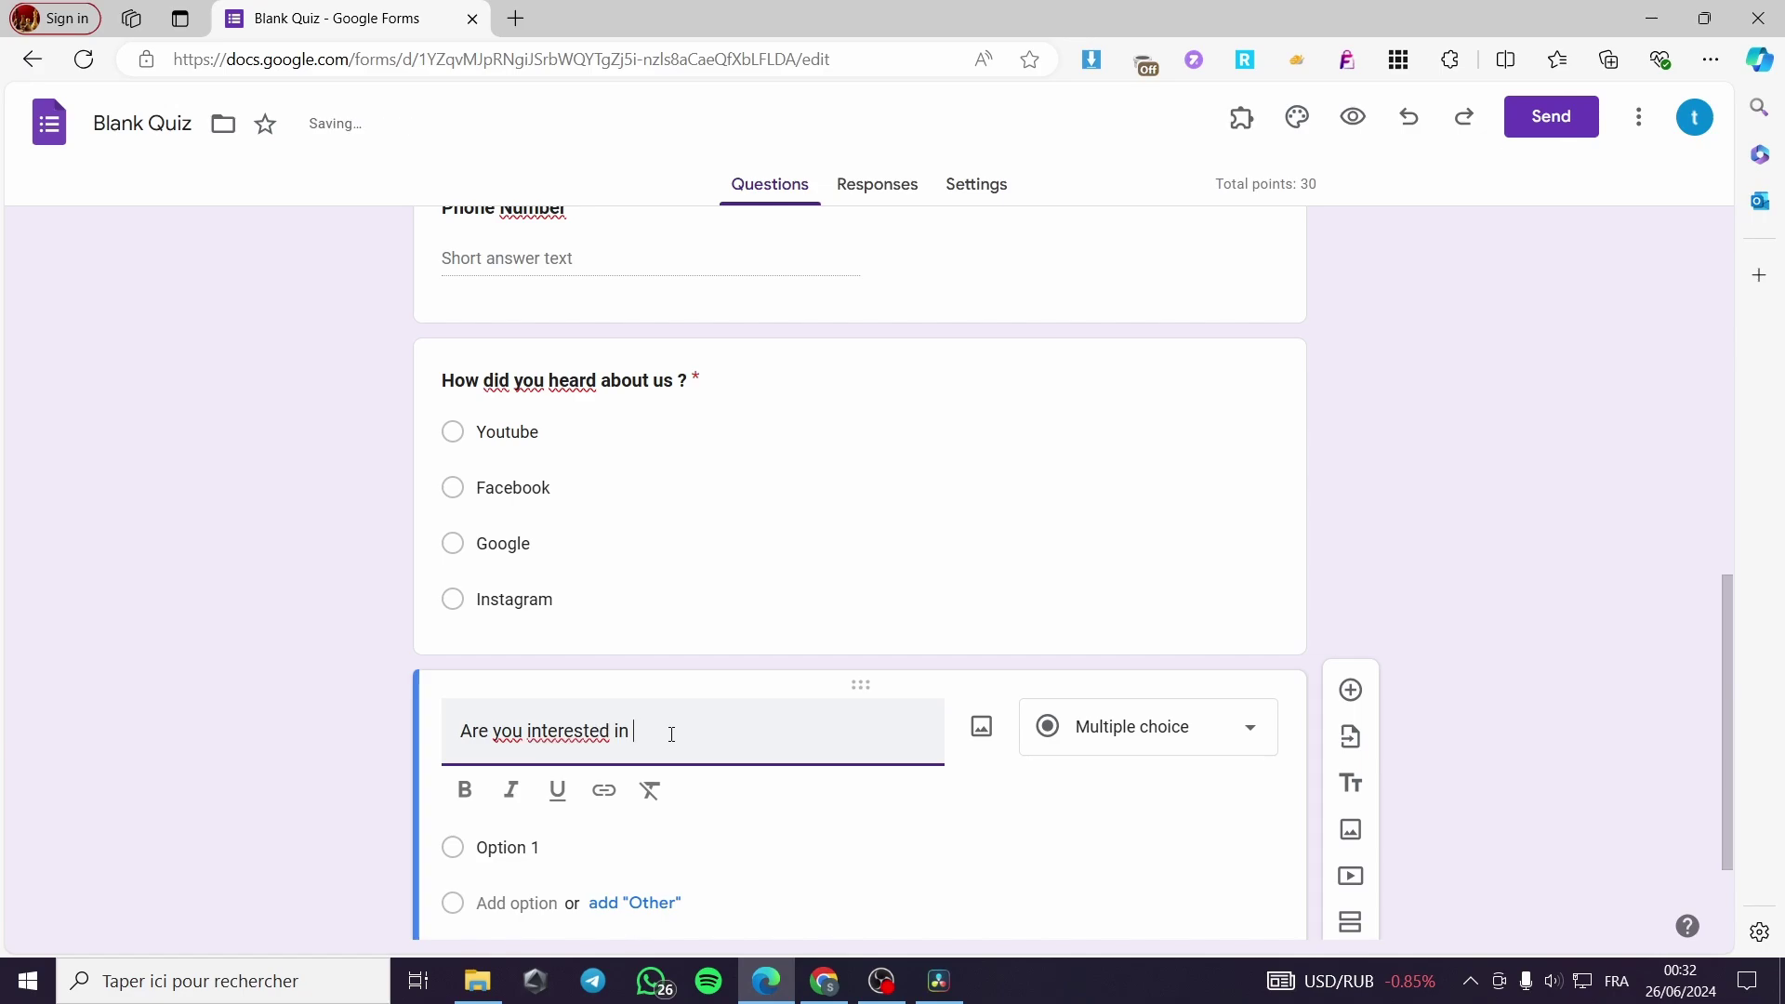
type(" IT domain")
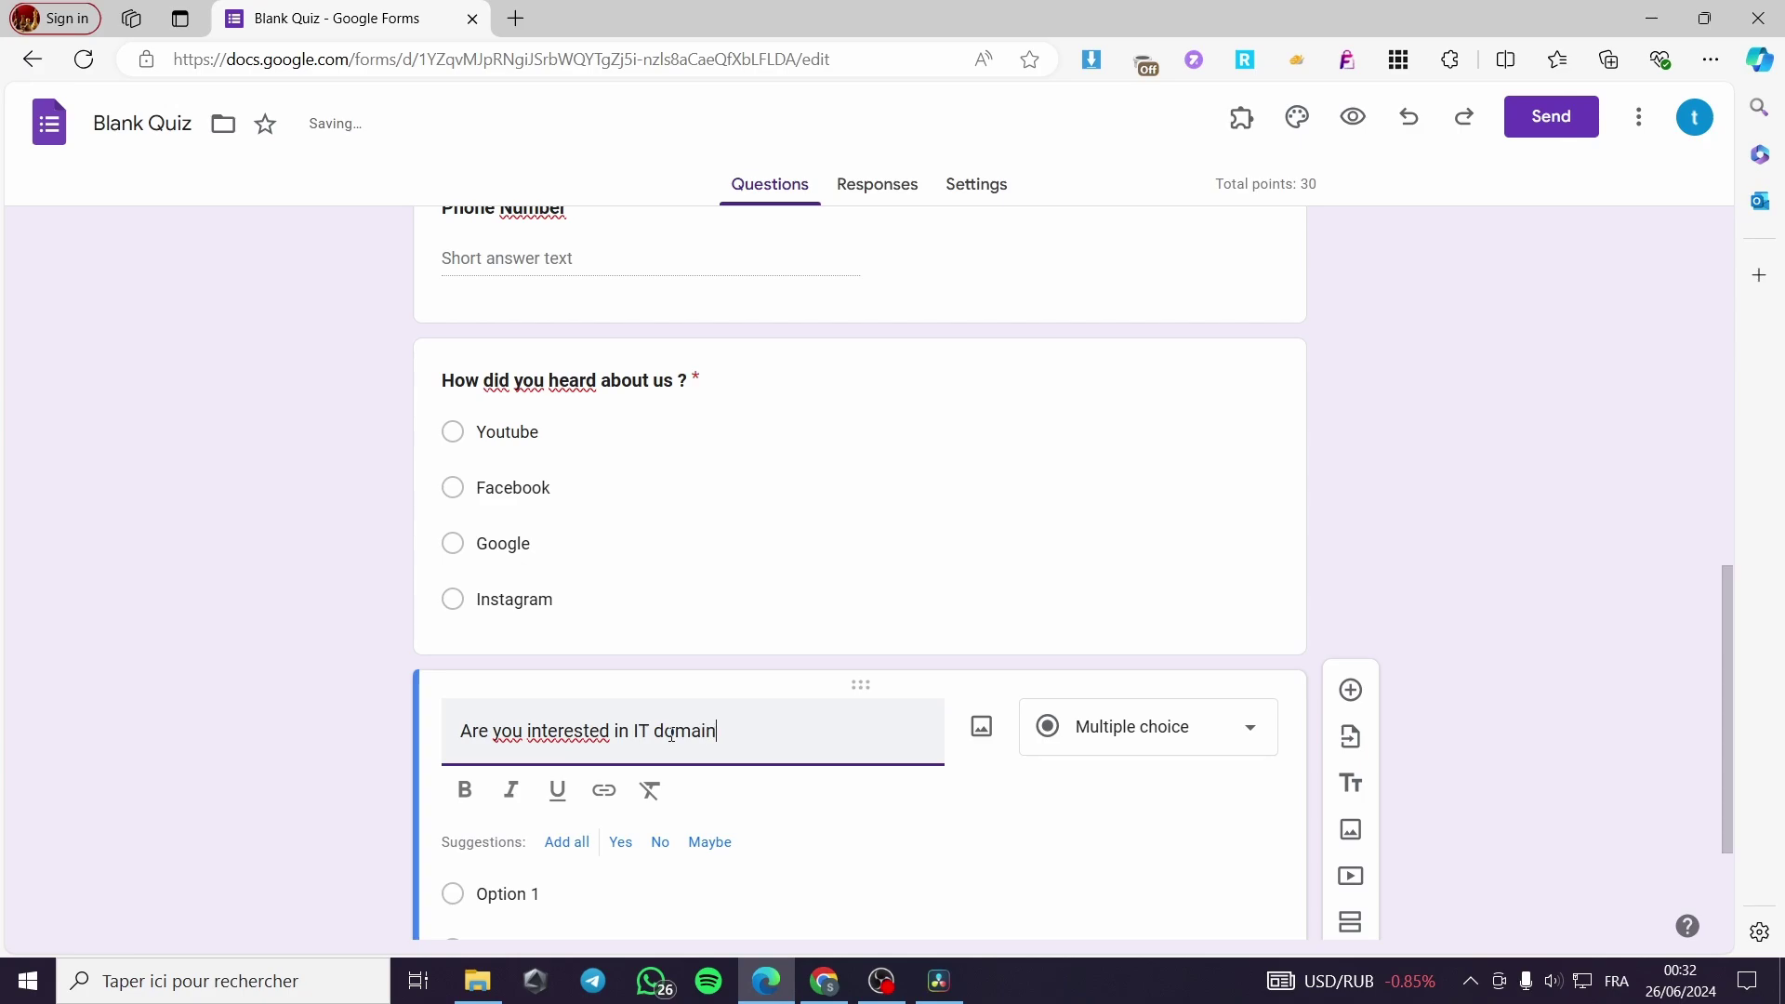
Step: Format the title "Are you interested in IT domain" in bold
double_click(671, 736)
left_click_drag(671, 735, 438, 746)
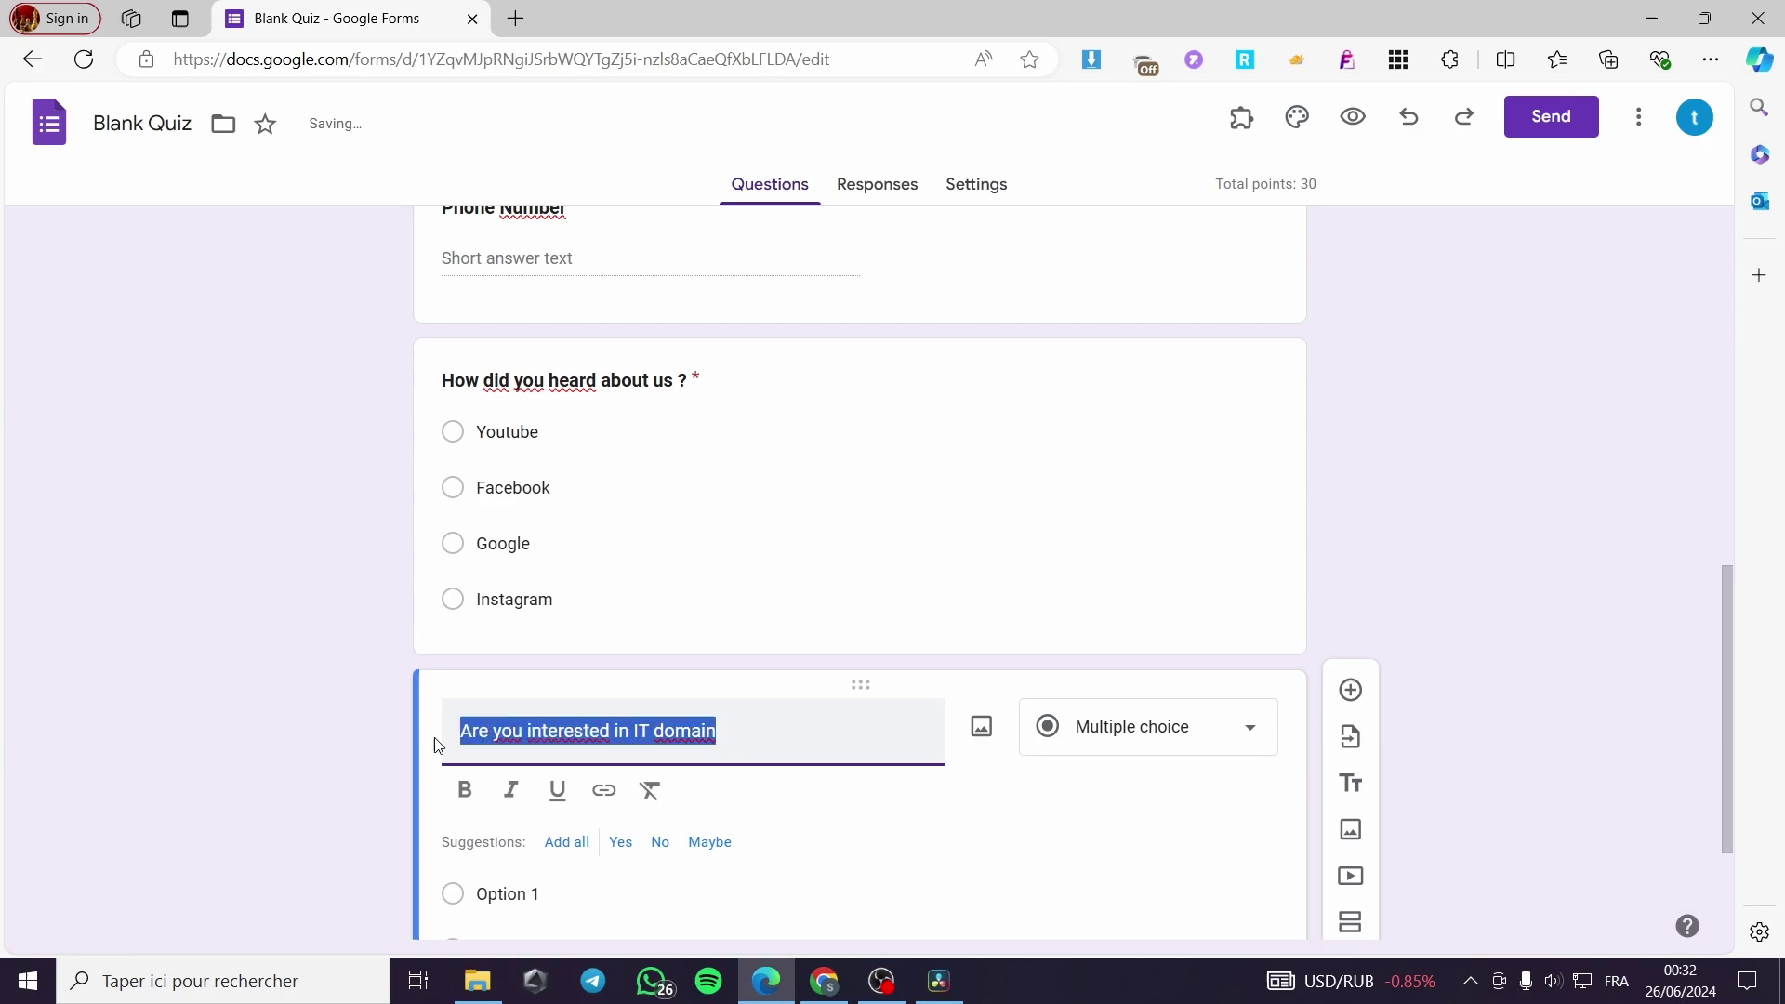
left_click(465, 790)
Step: Add the suggested answers Yes and No as the options of the IT domain question
scroll(704, 796, "down", 3)
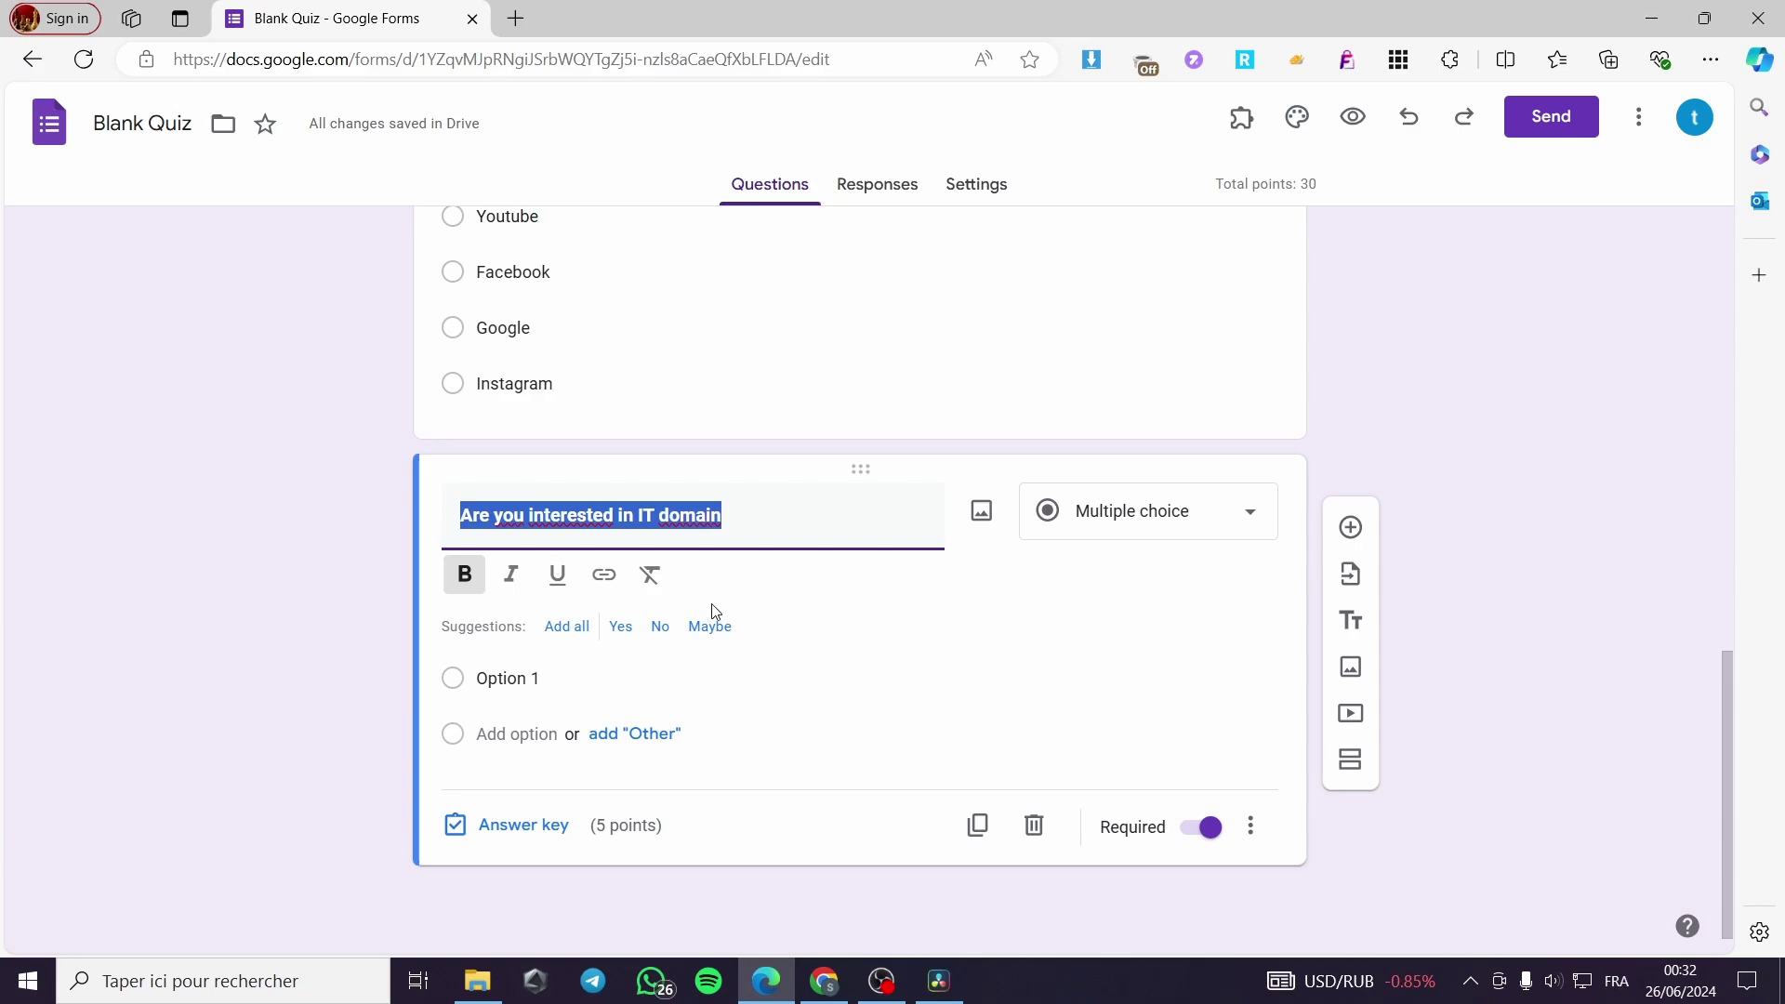
left_click(620, 628)
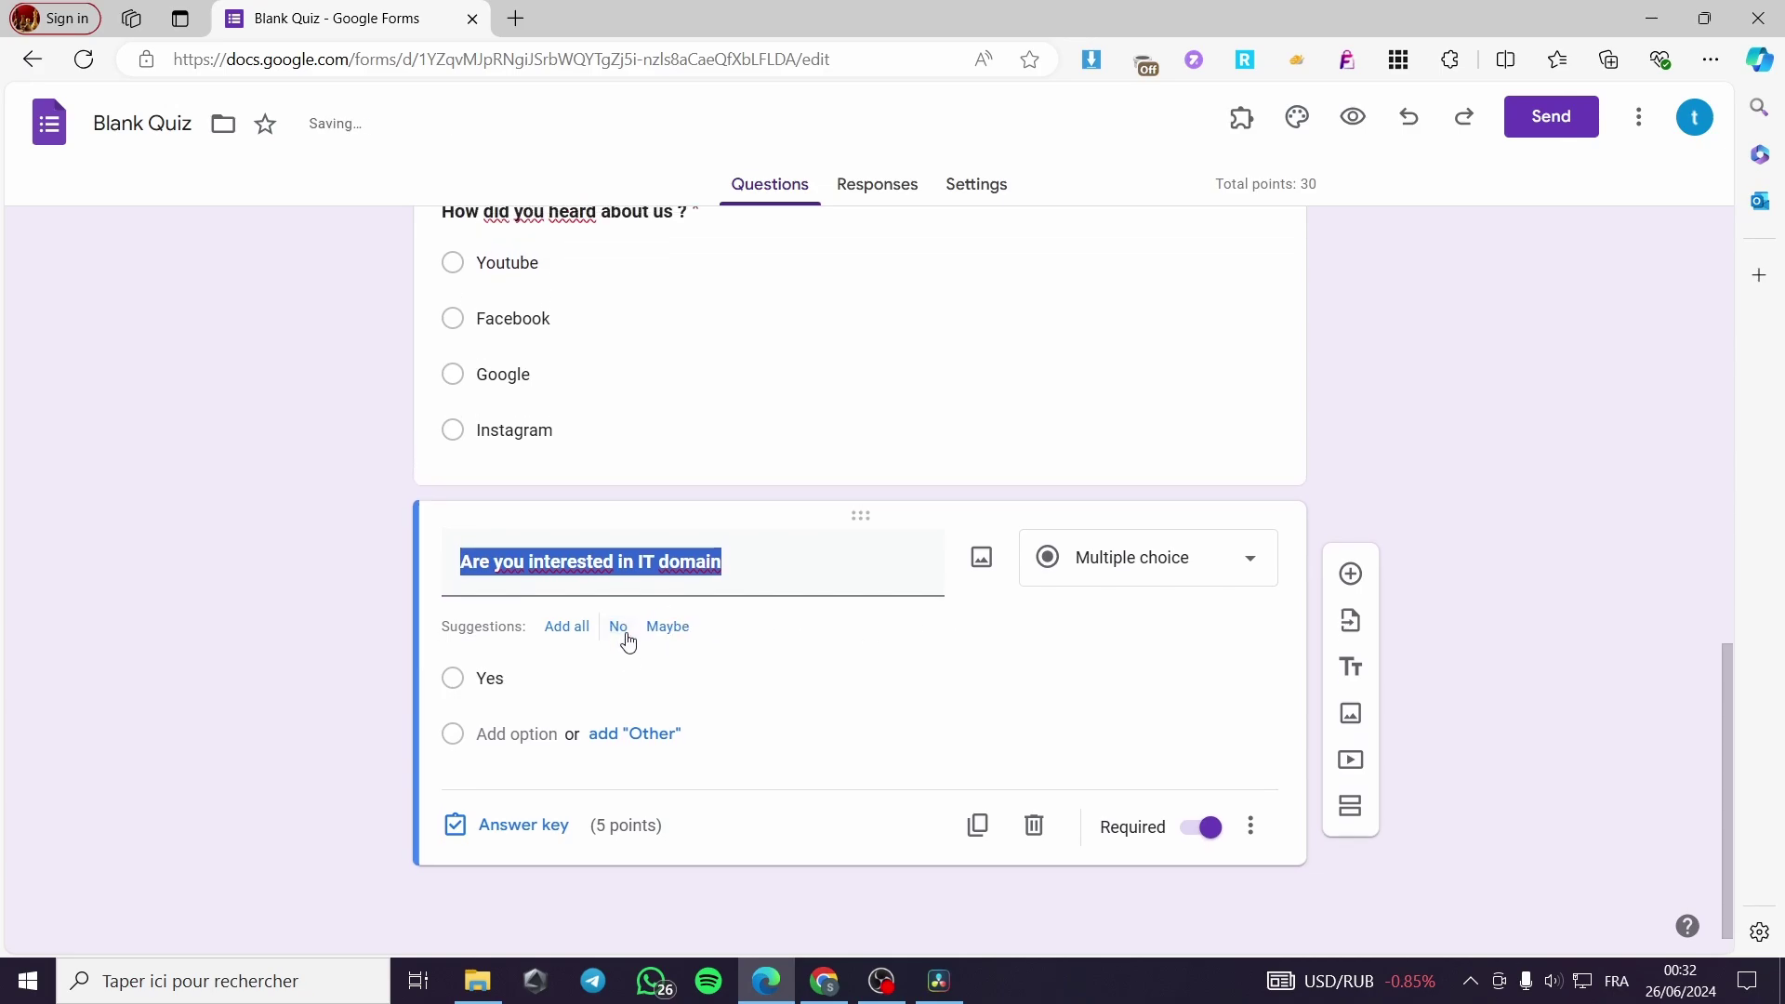
left_click(513, 735)
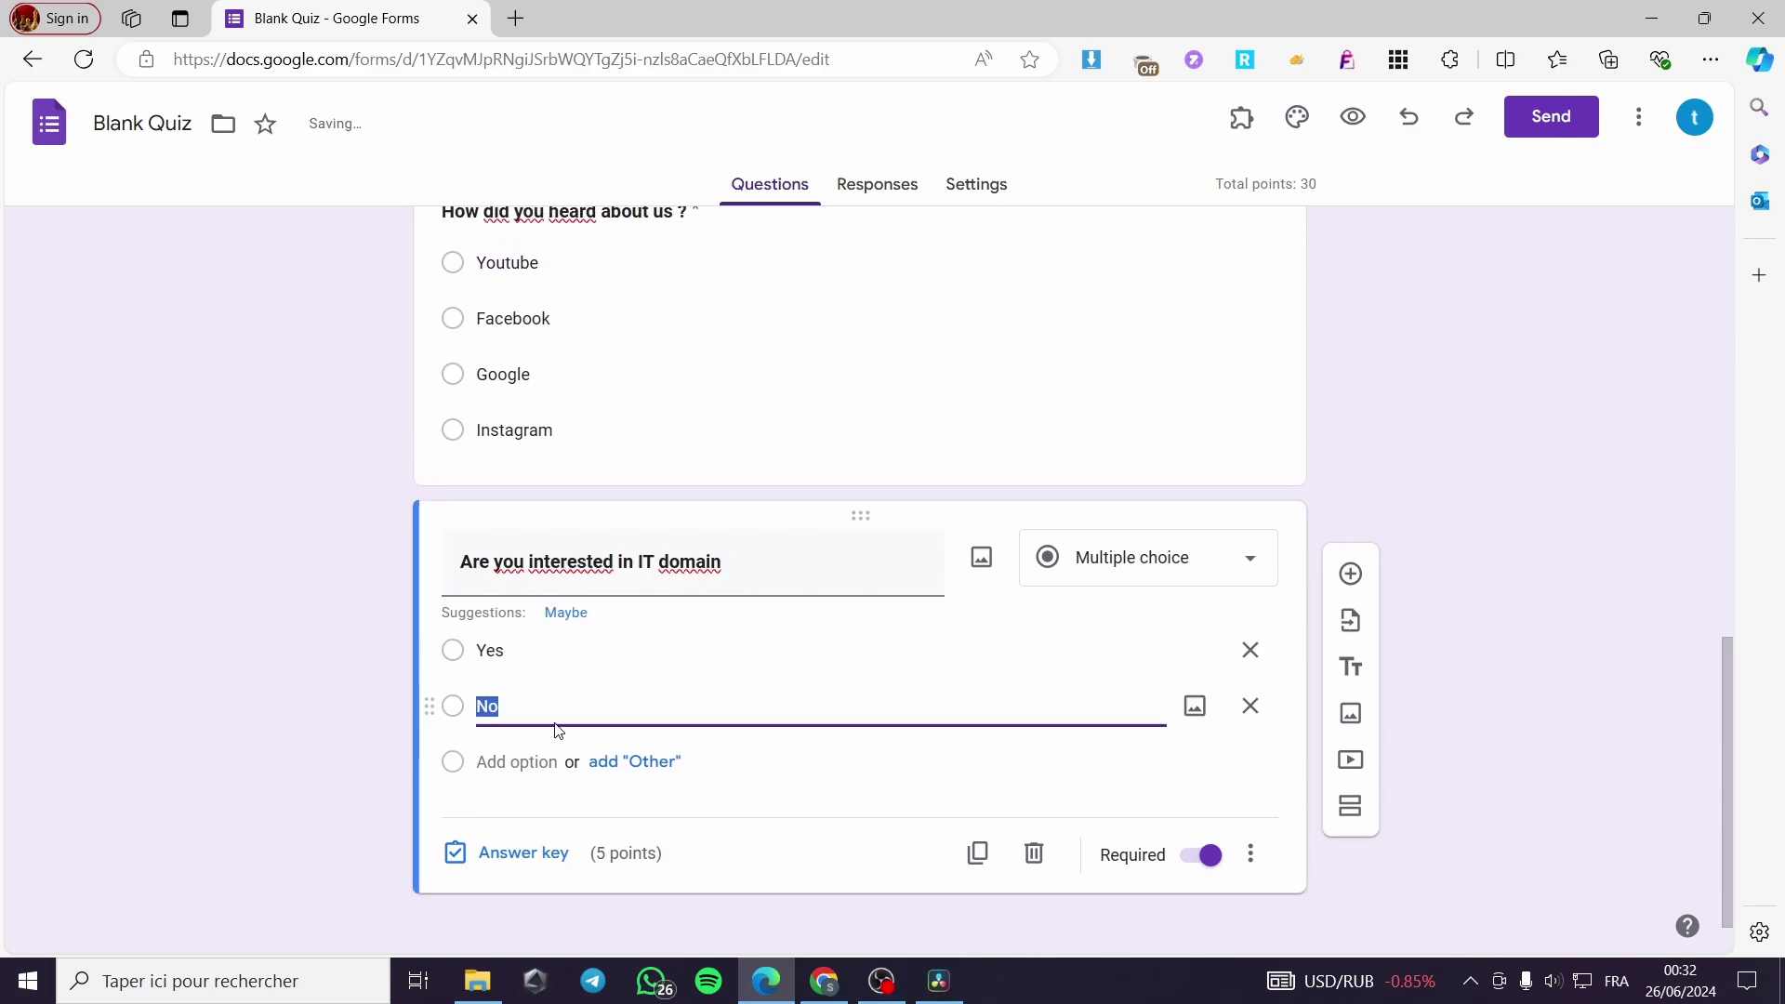
left_click(400, 709)
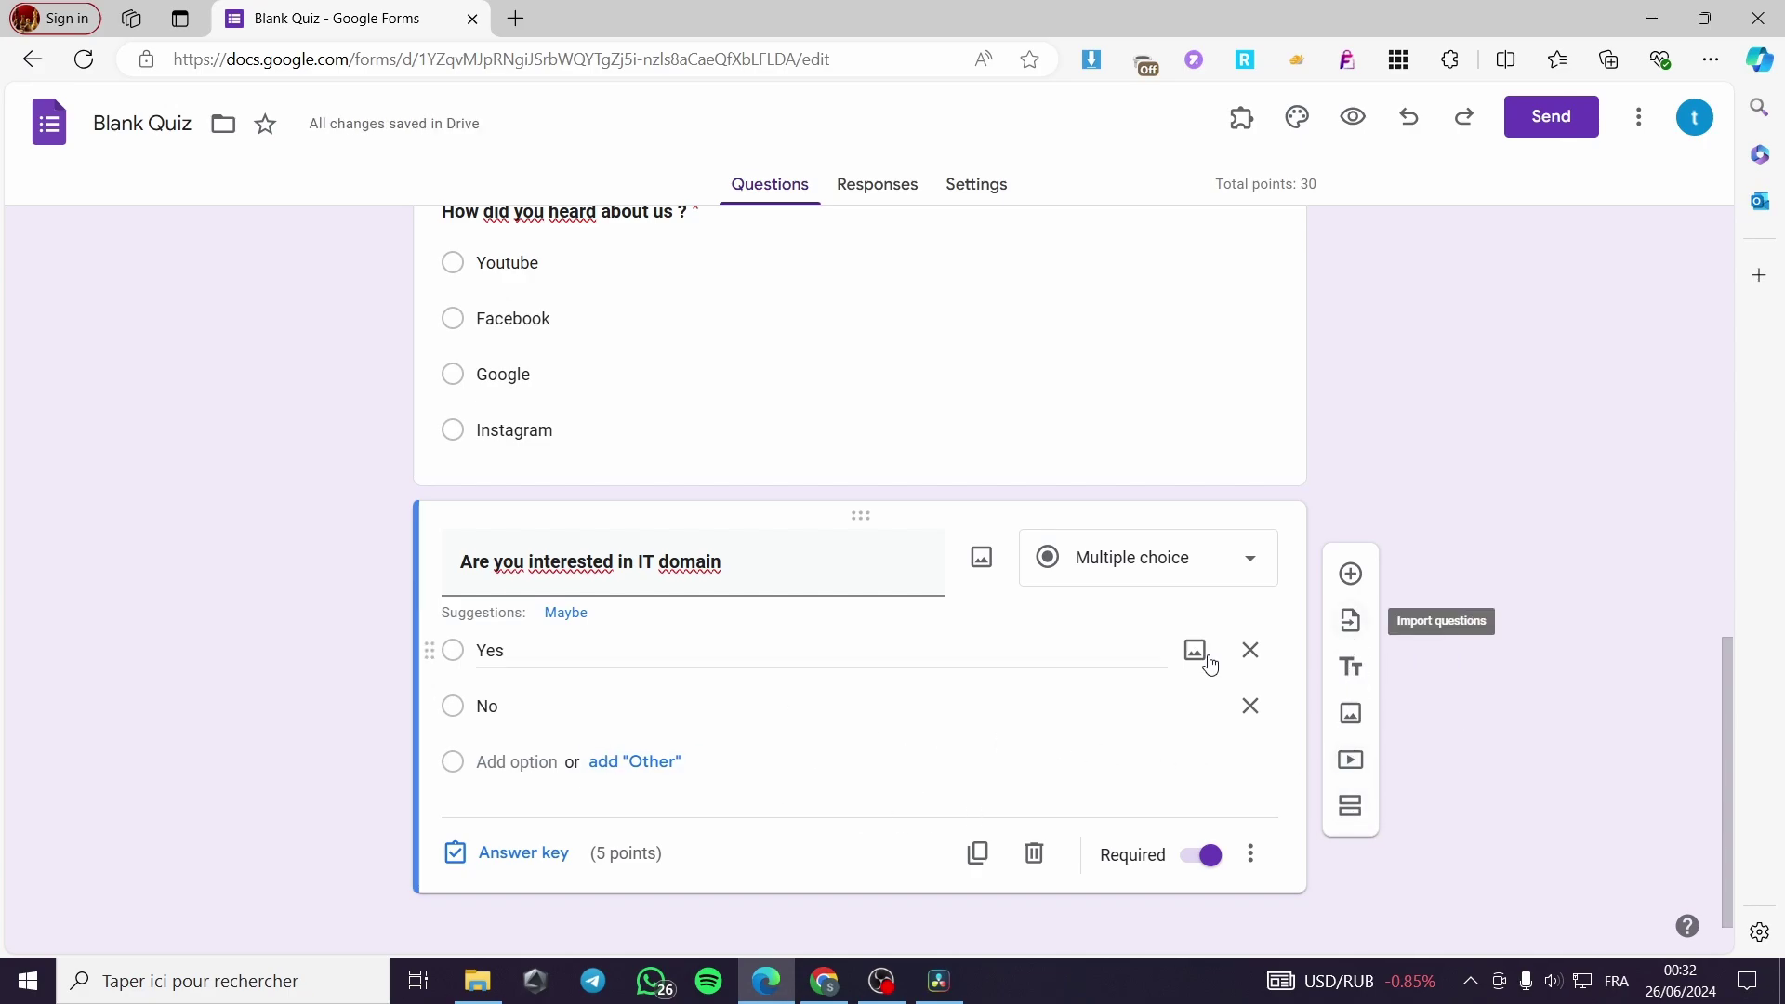
Step: Add a new section after the "Are you interested in IT domain" question
left_click(1253, 851)
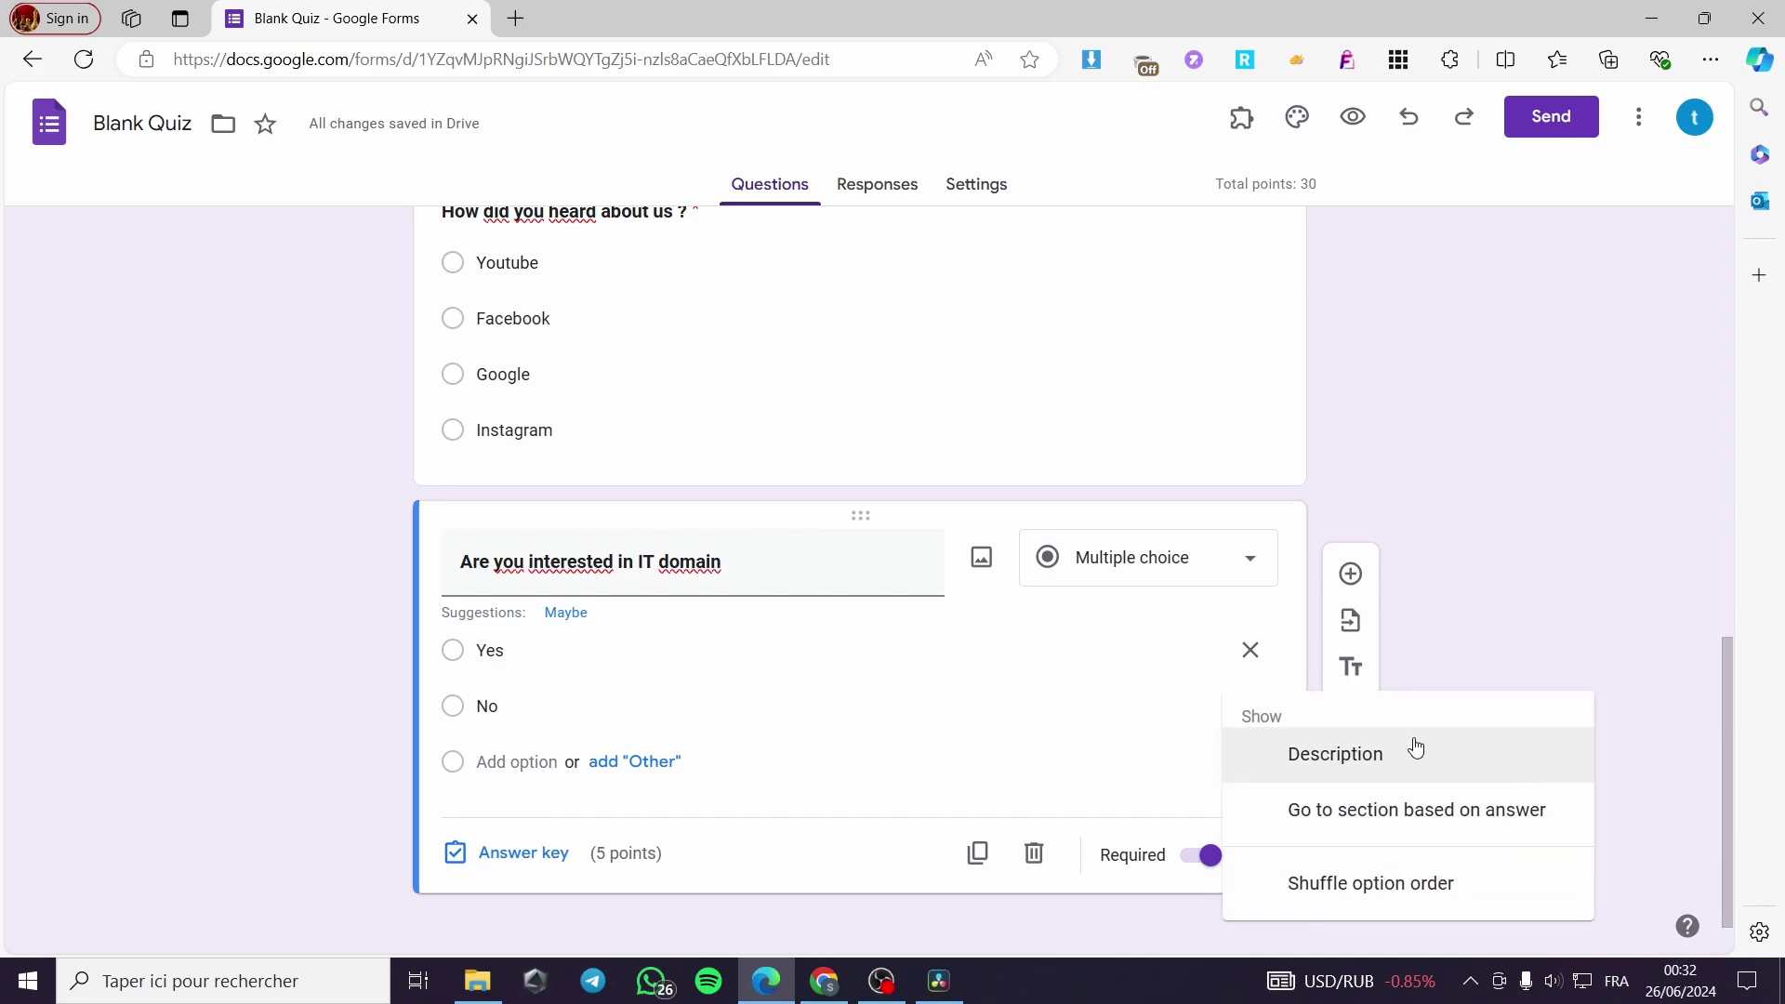
left_click(1645, 594)
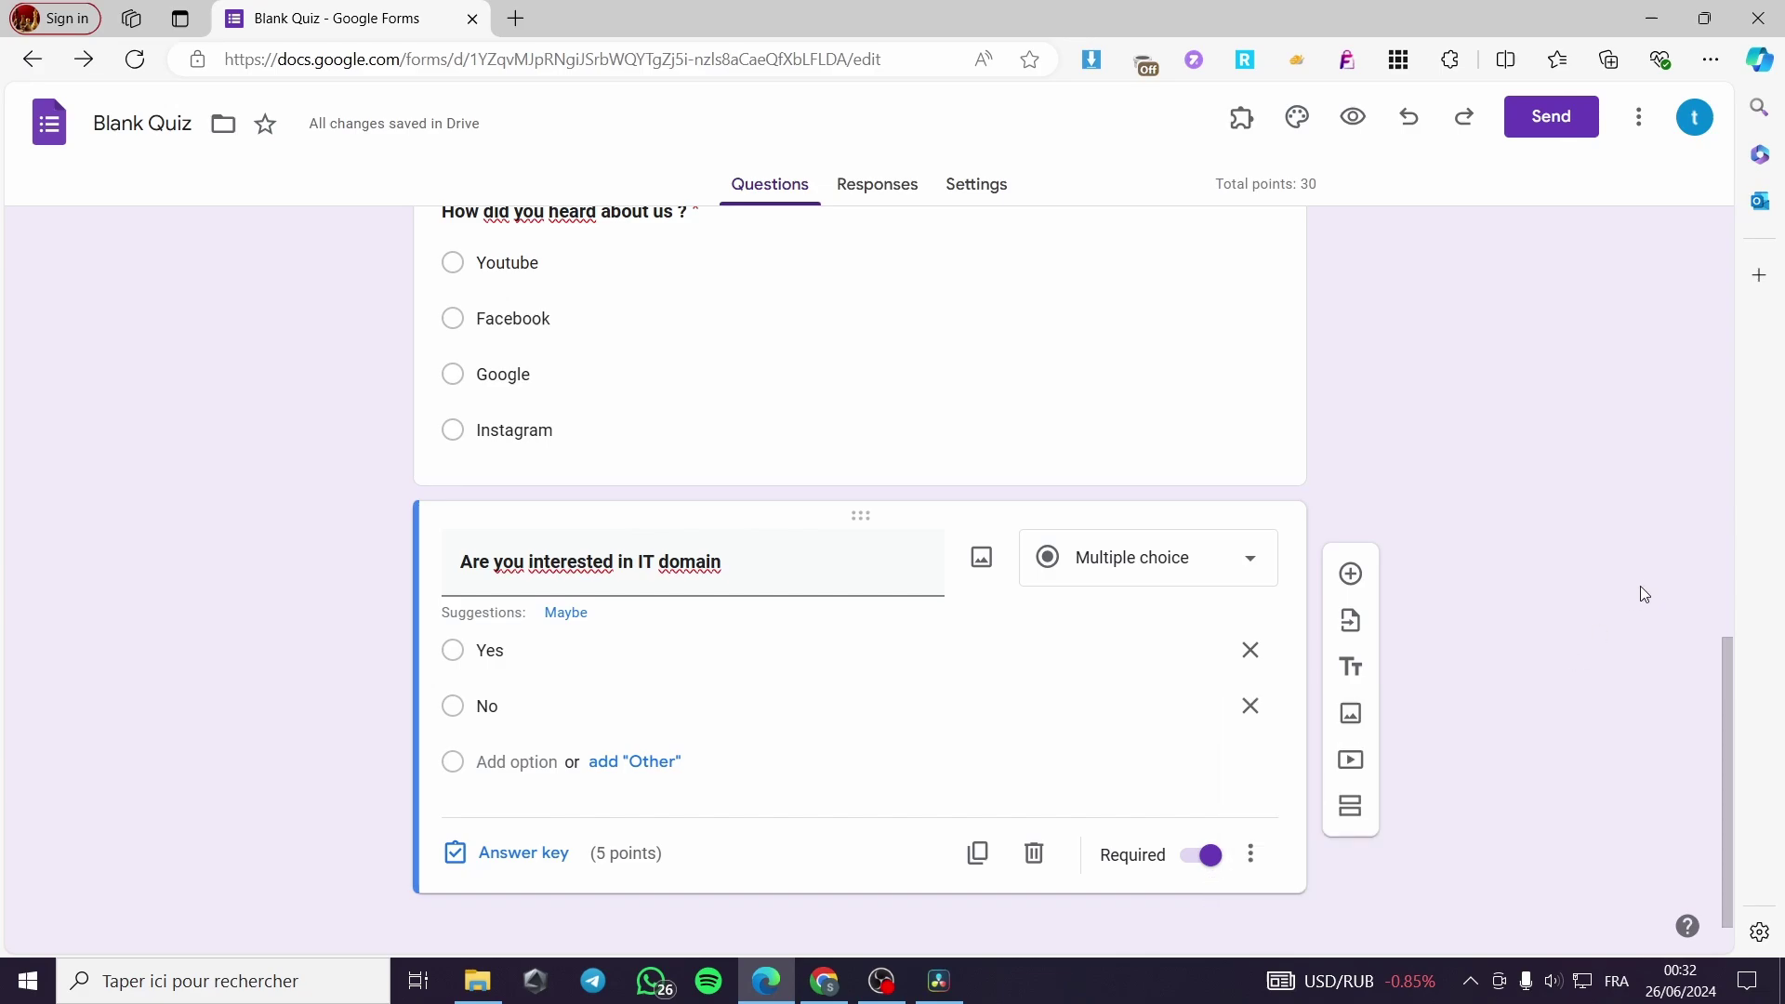
left_click(1363, 808)
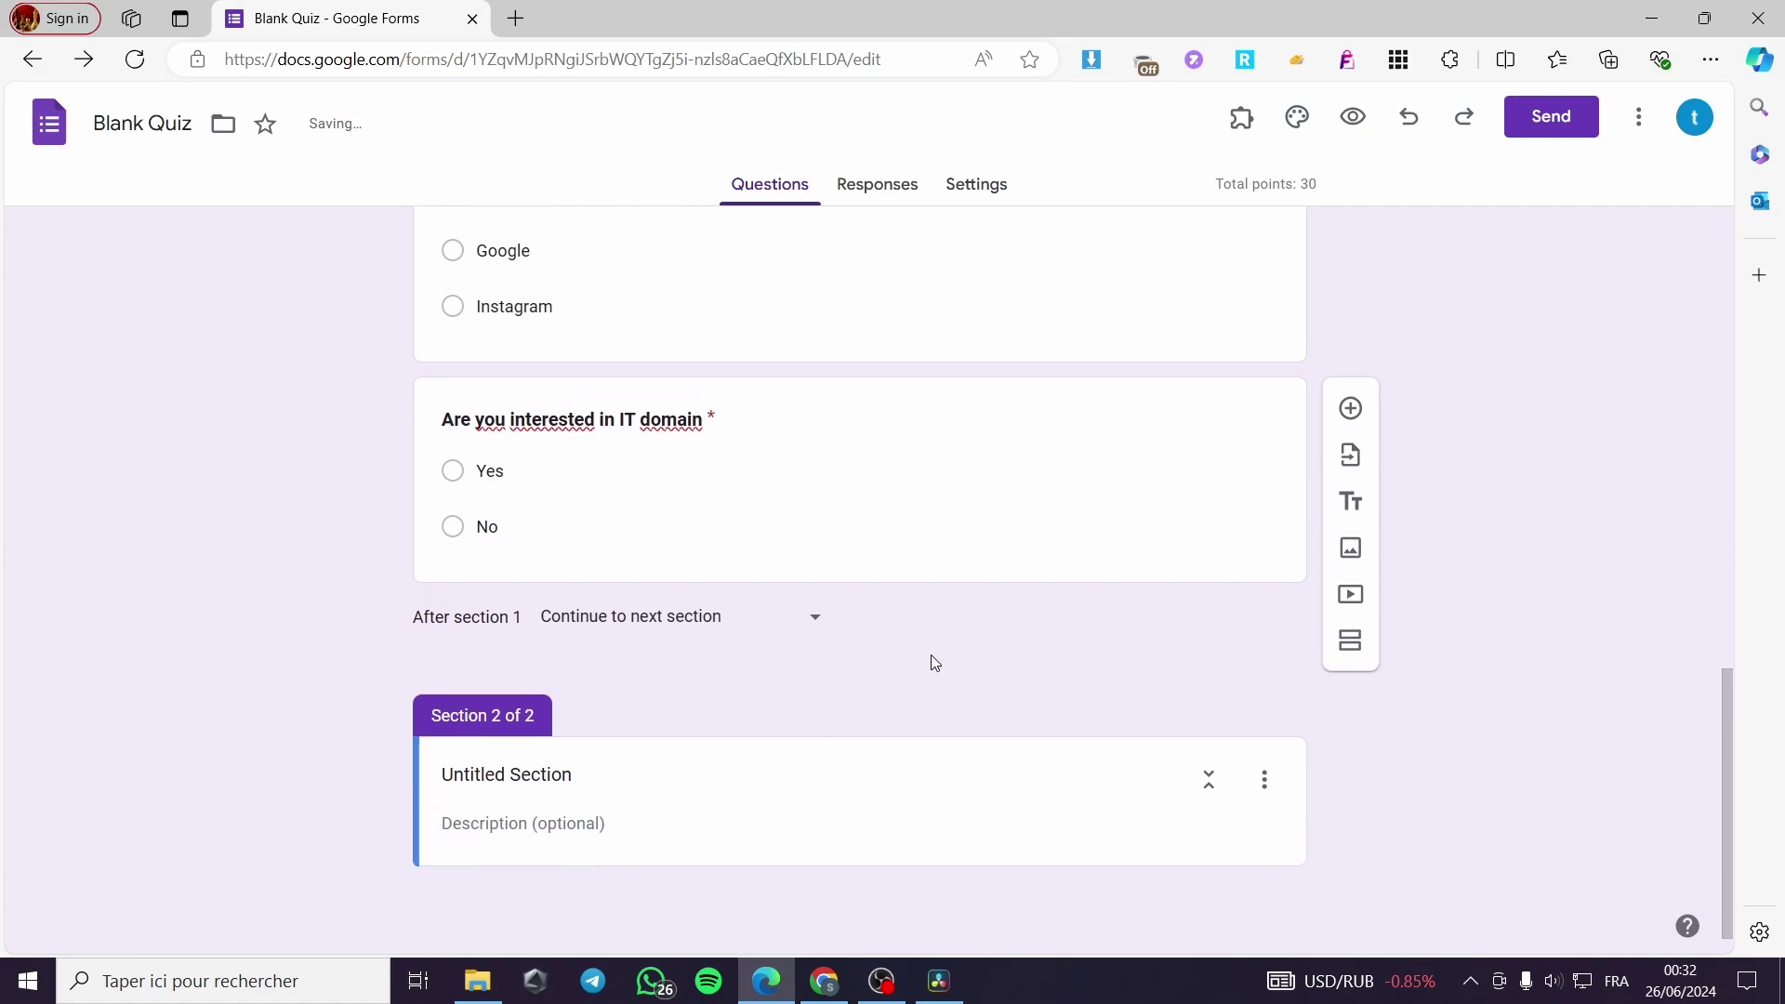
Step: Enable going to a section based on the answer for the "Are you interested in IT domain" question
left_click(1288, 558)
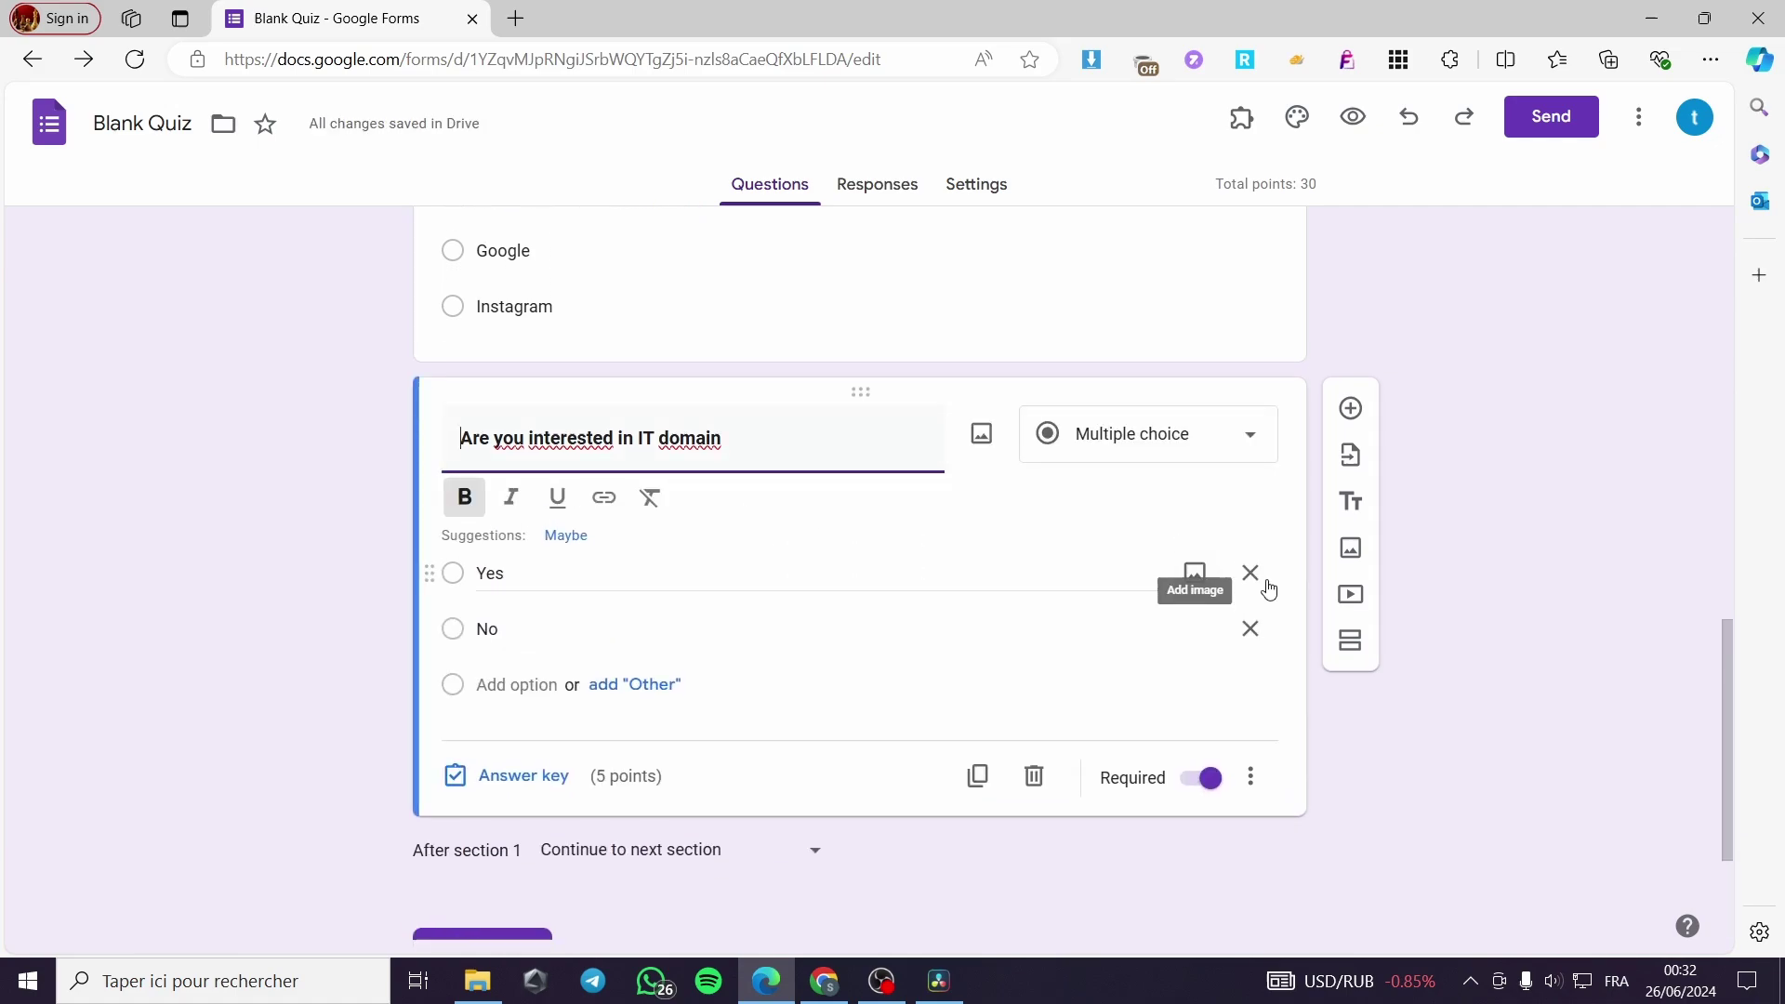
left_click(1249, 748)
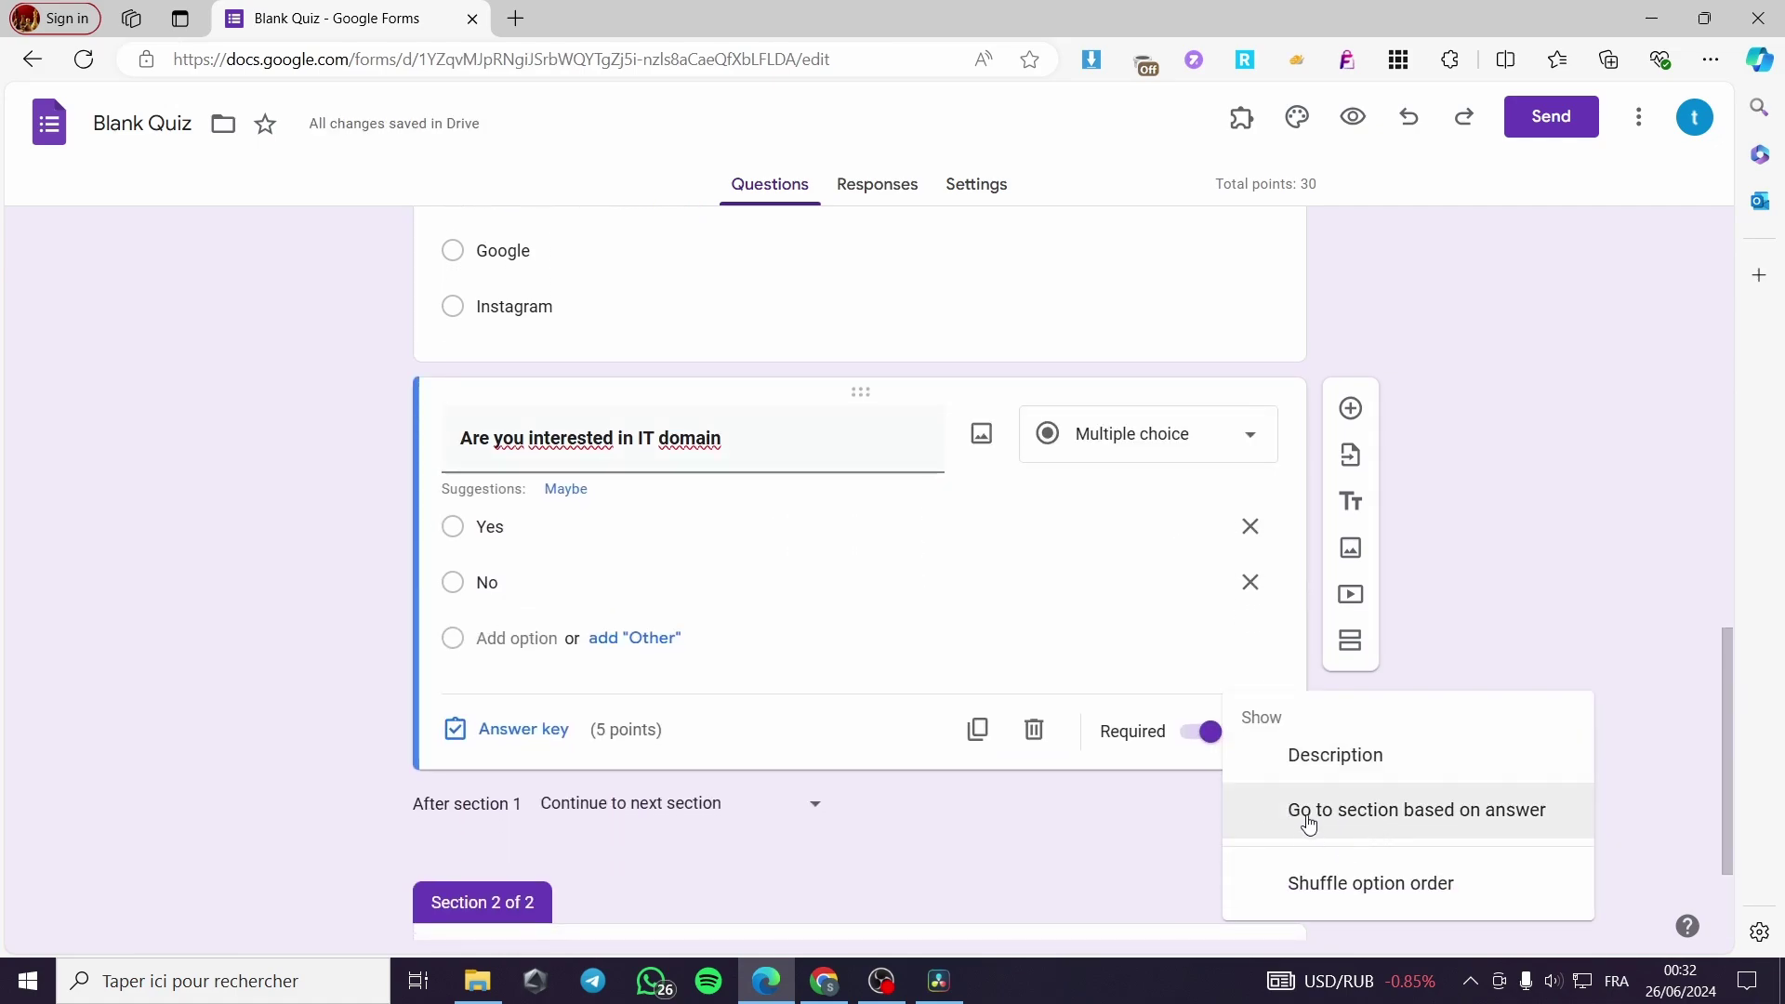
left_click(1440, 822)
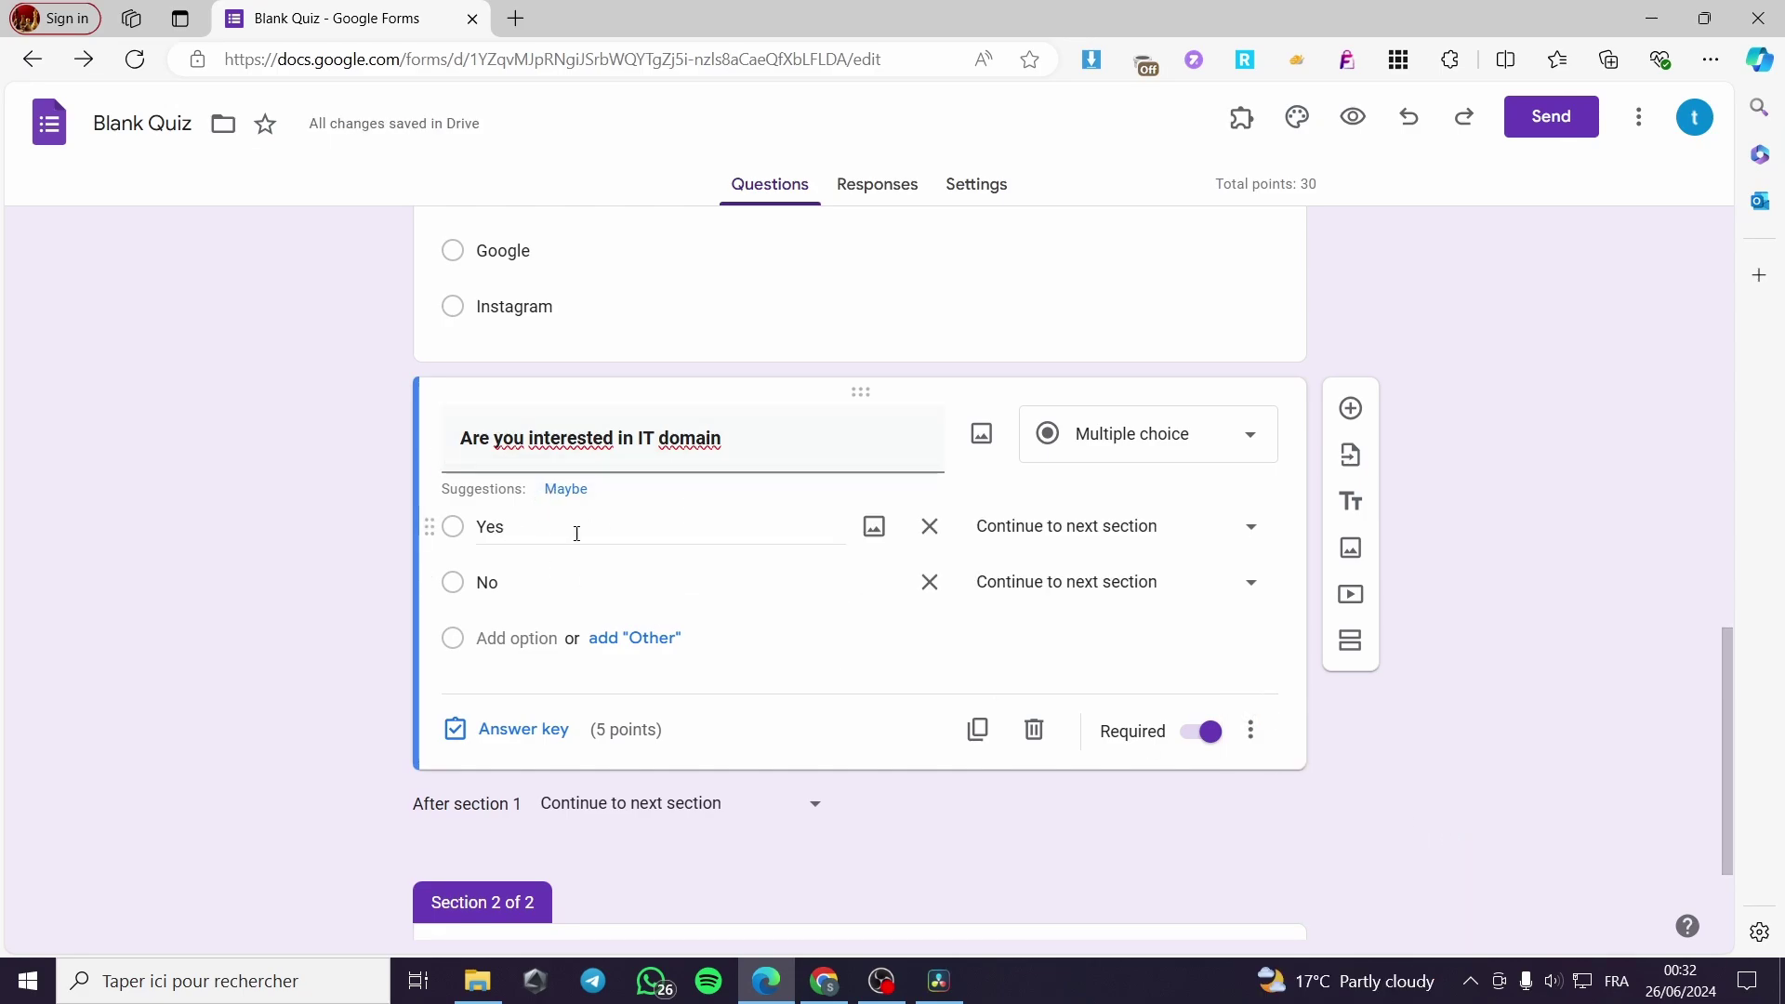
Step: Route the Yes answer of the IT domain question to section 2 and the No answer to Submit form
left_click(1249, 527)
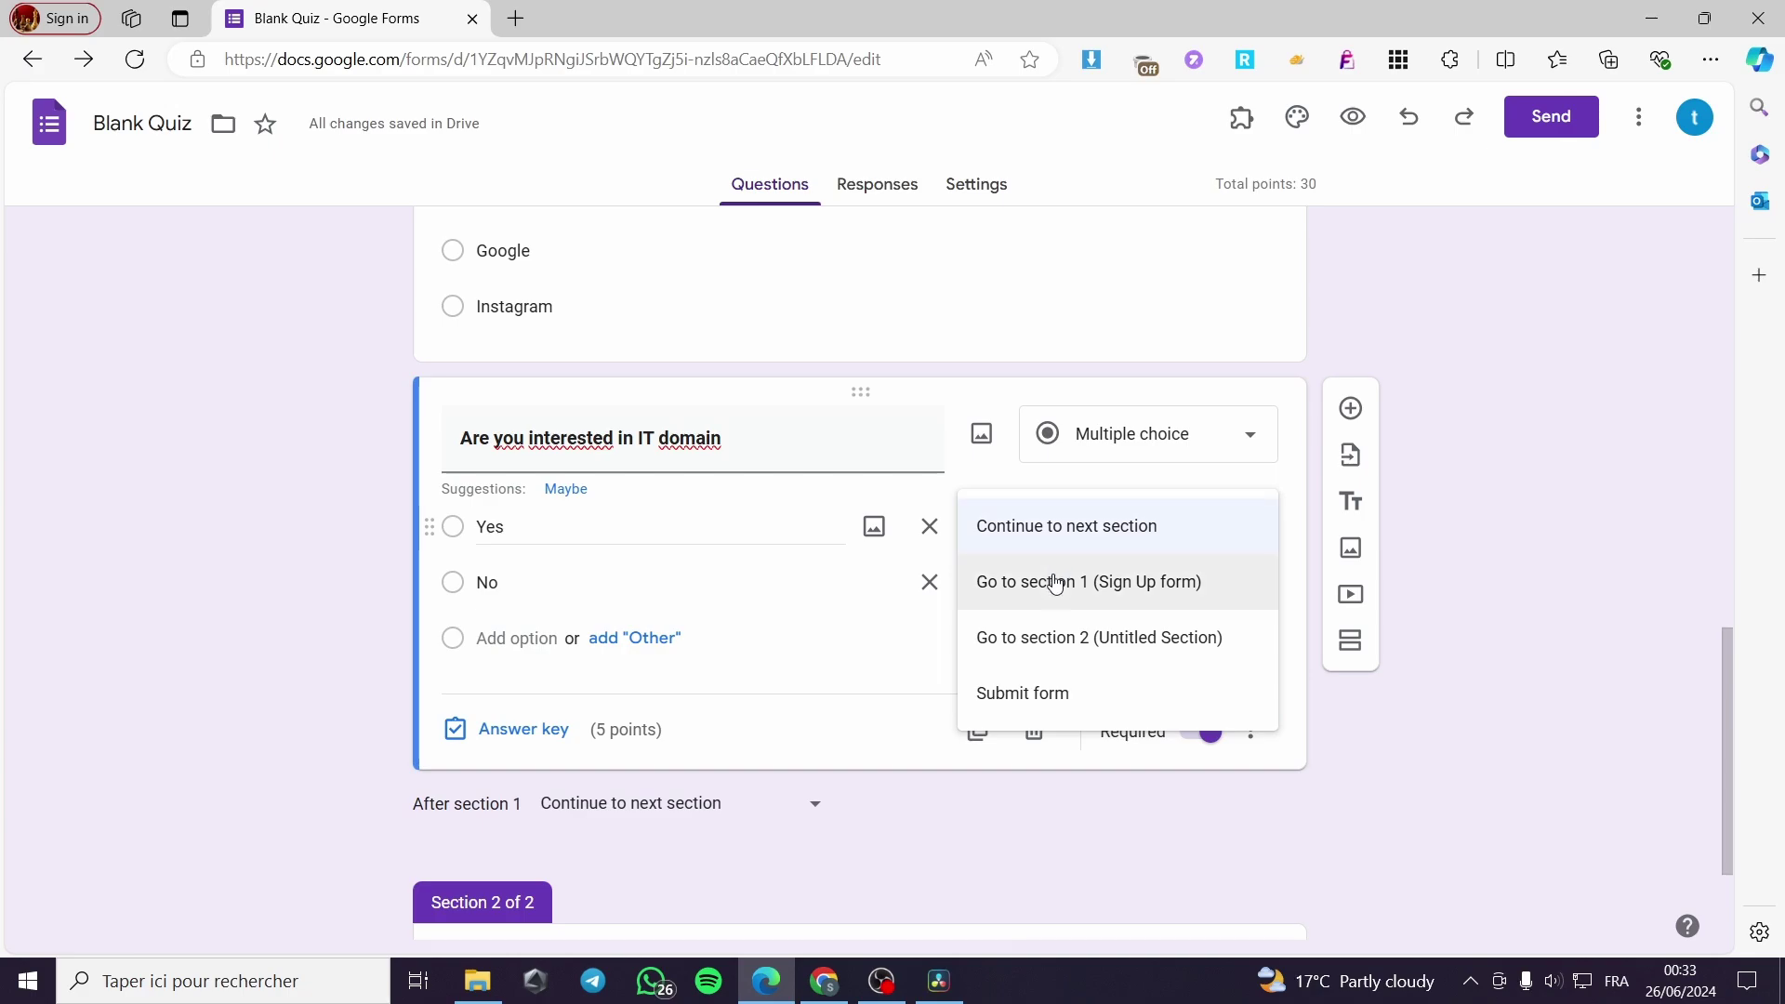
left_click(1139, 651)
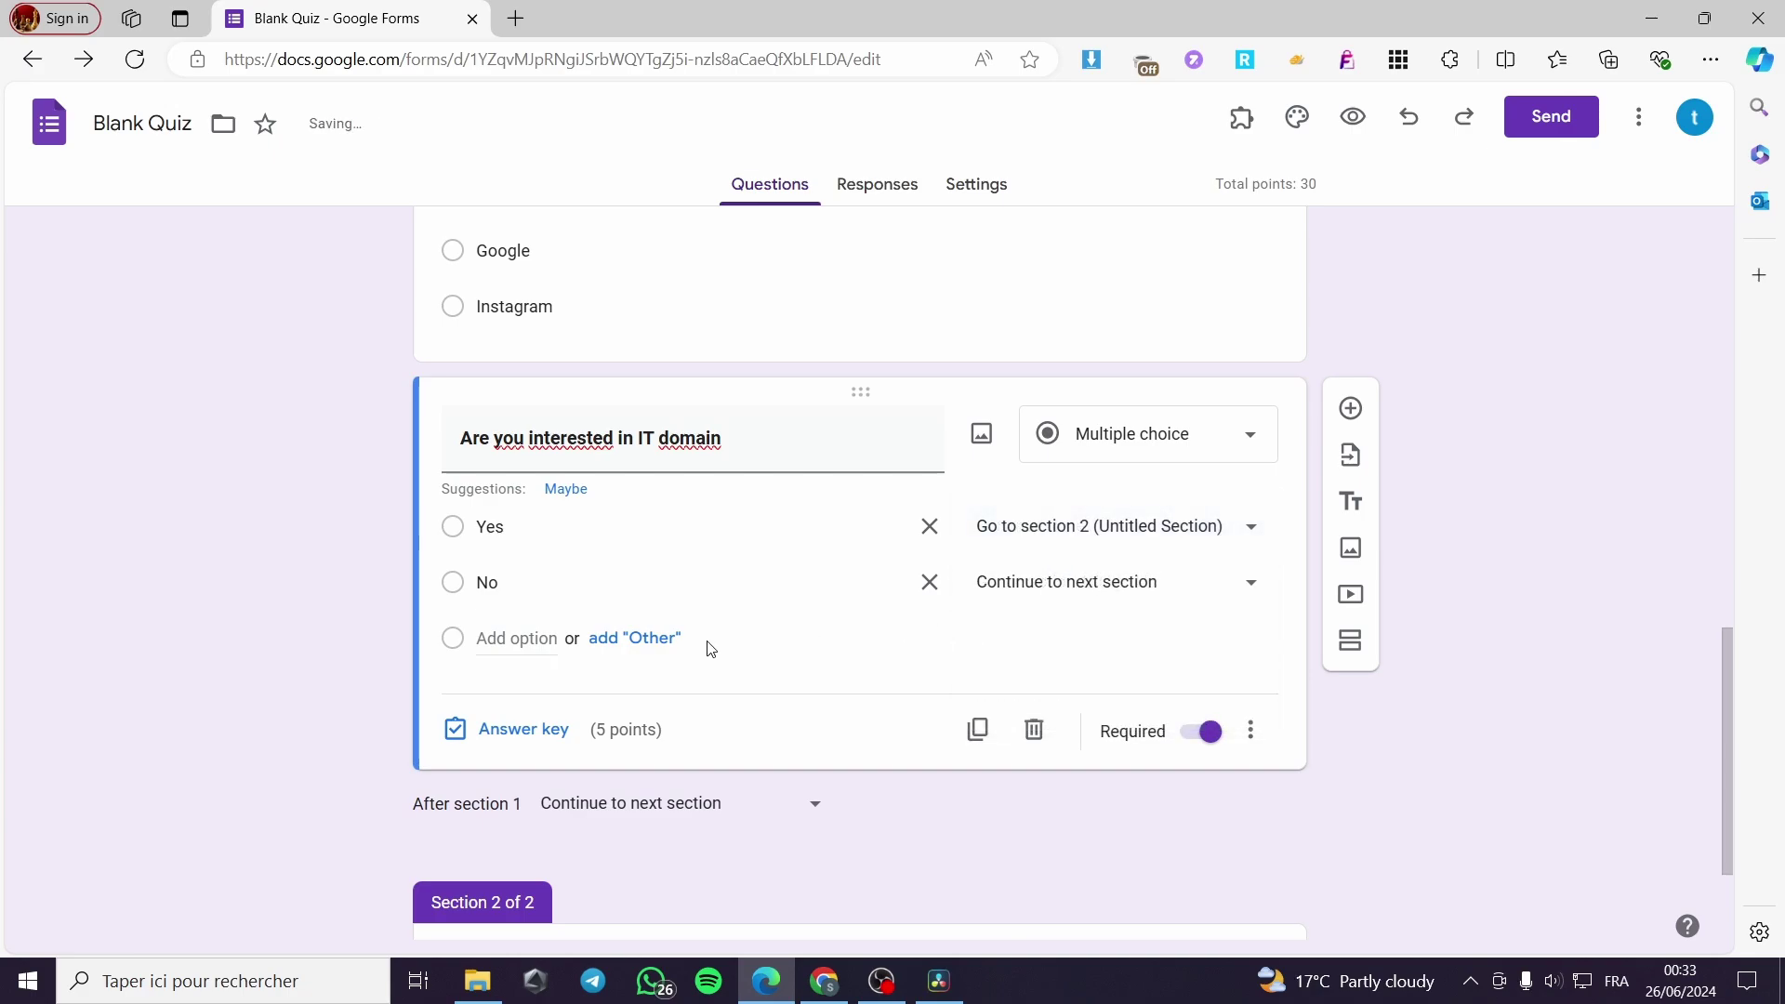
left_click(1253, 587)
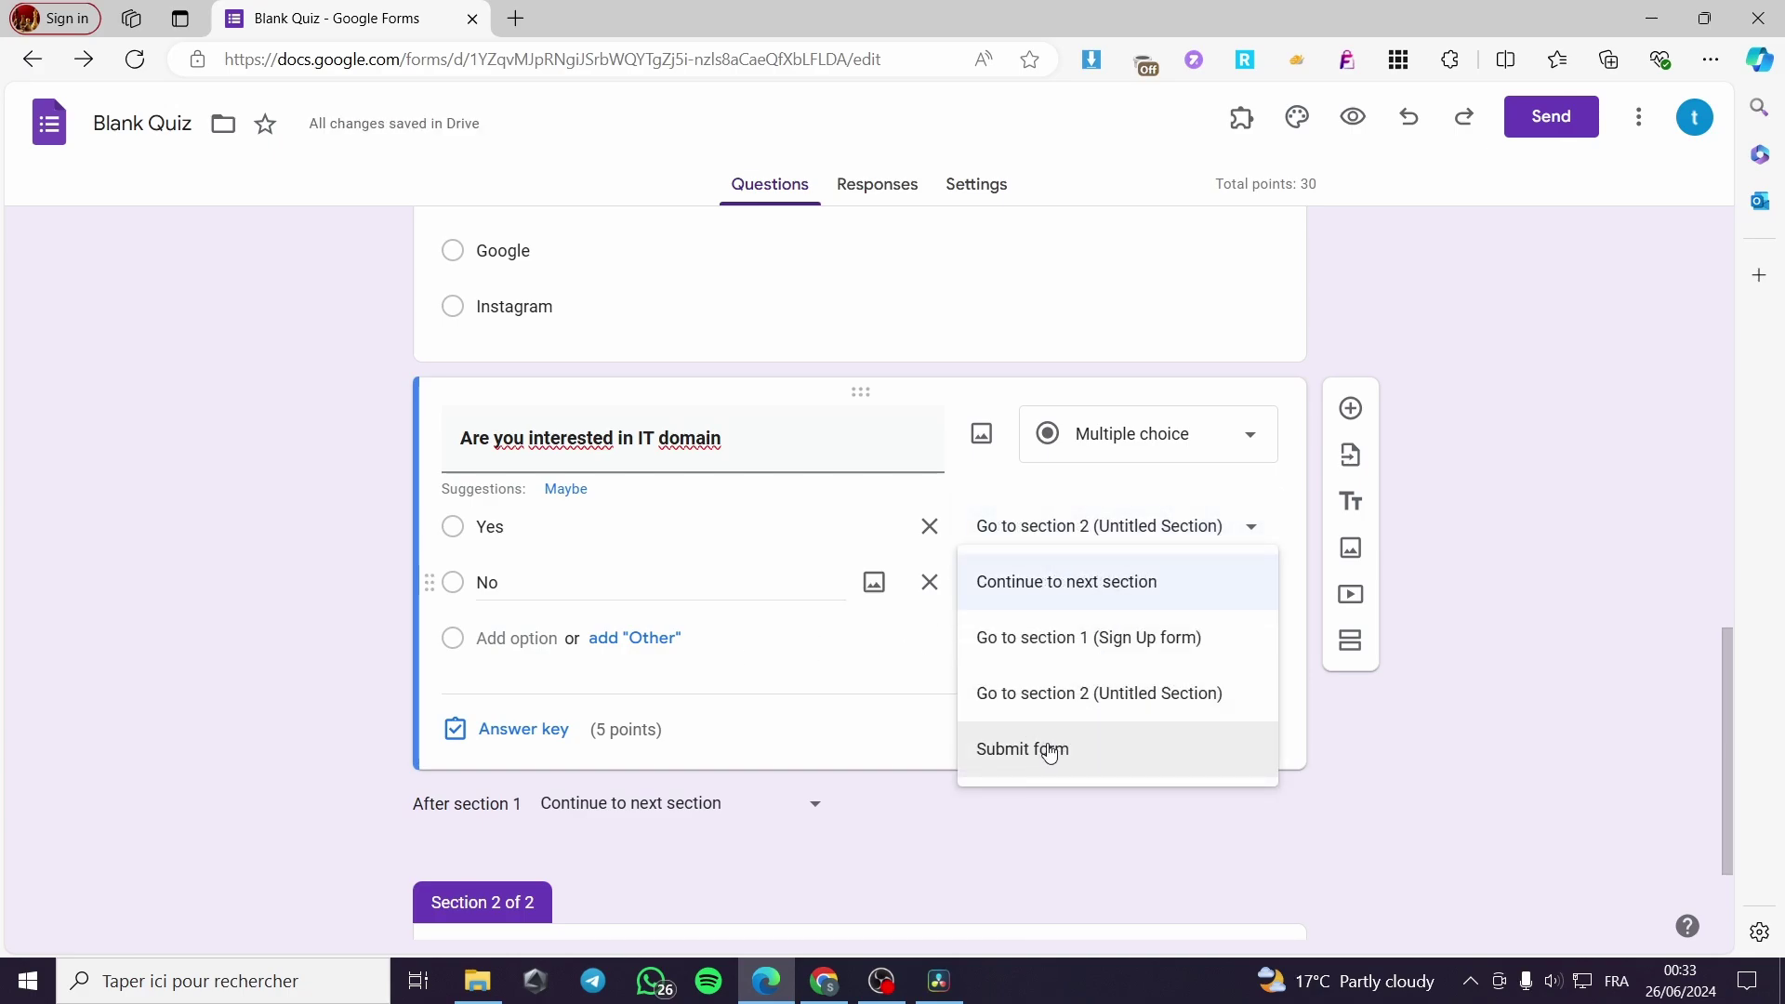
left_click(1119, 761)
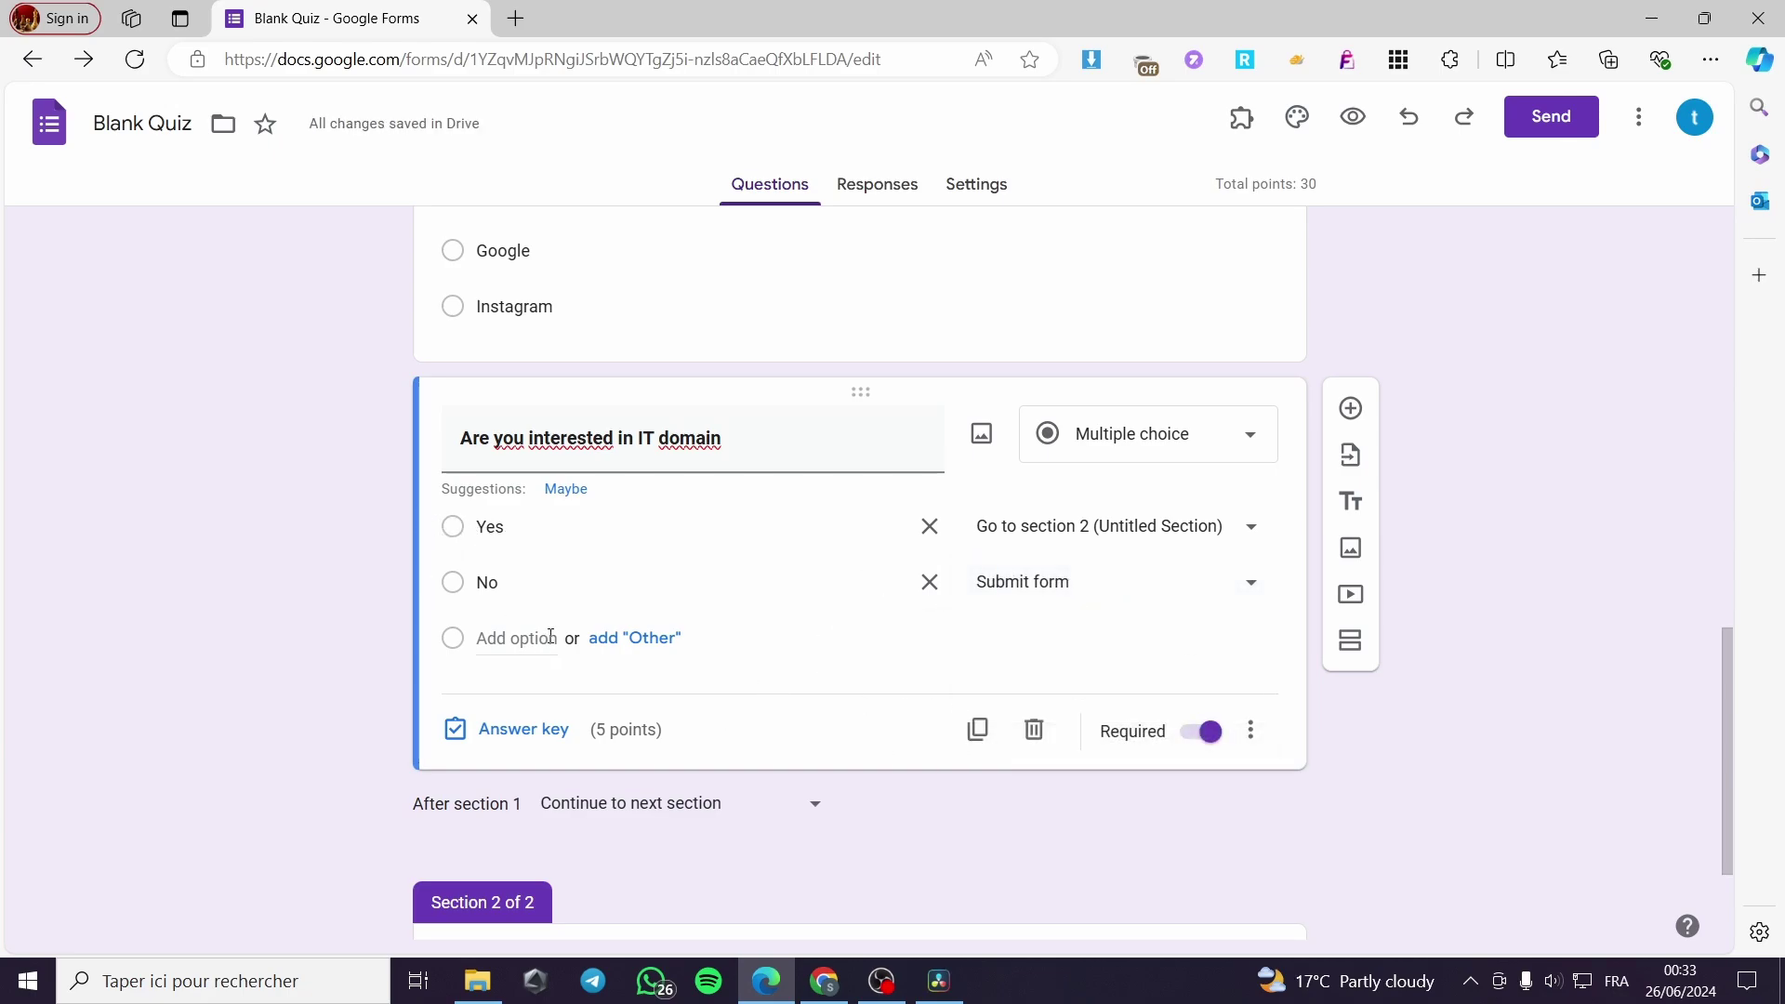
Step: Title section 2 "Which IT domain is more interesting for you ?"
scroll(678, 650, "down", 2)
left_click(566, 826)
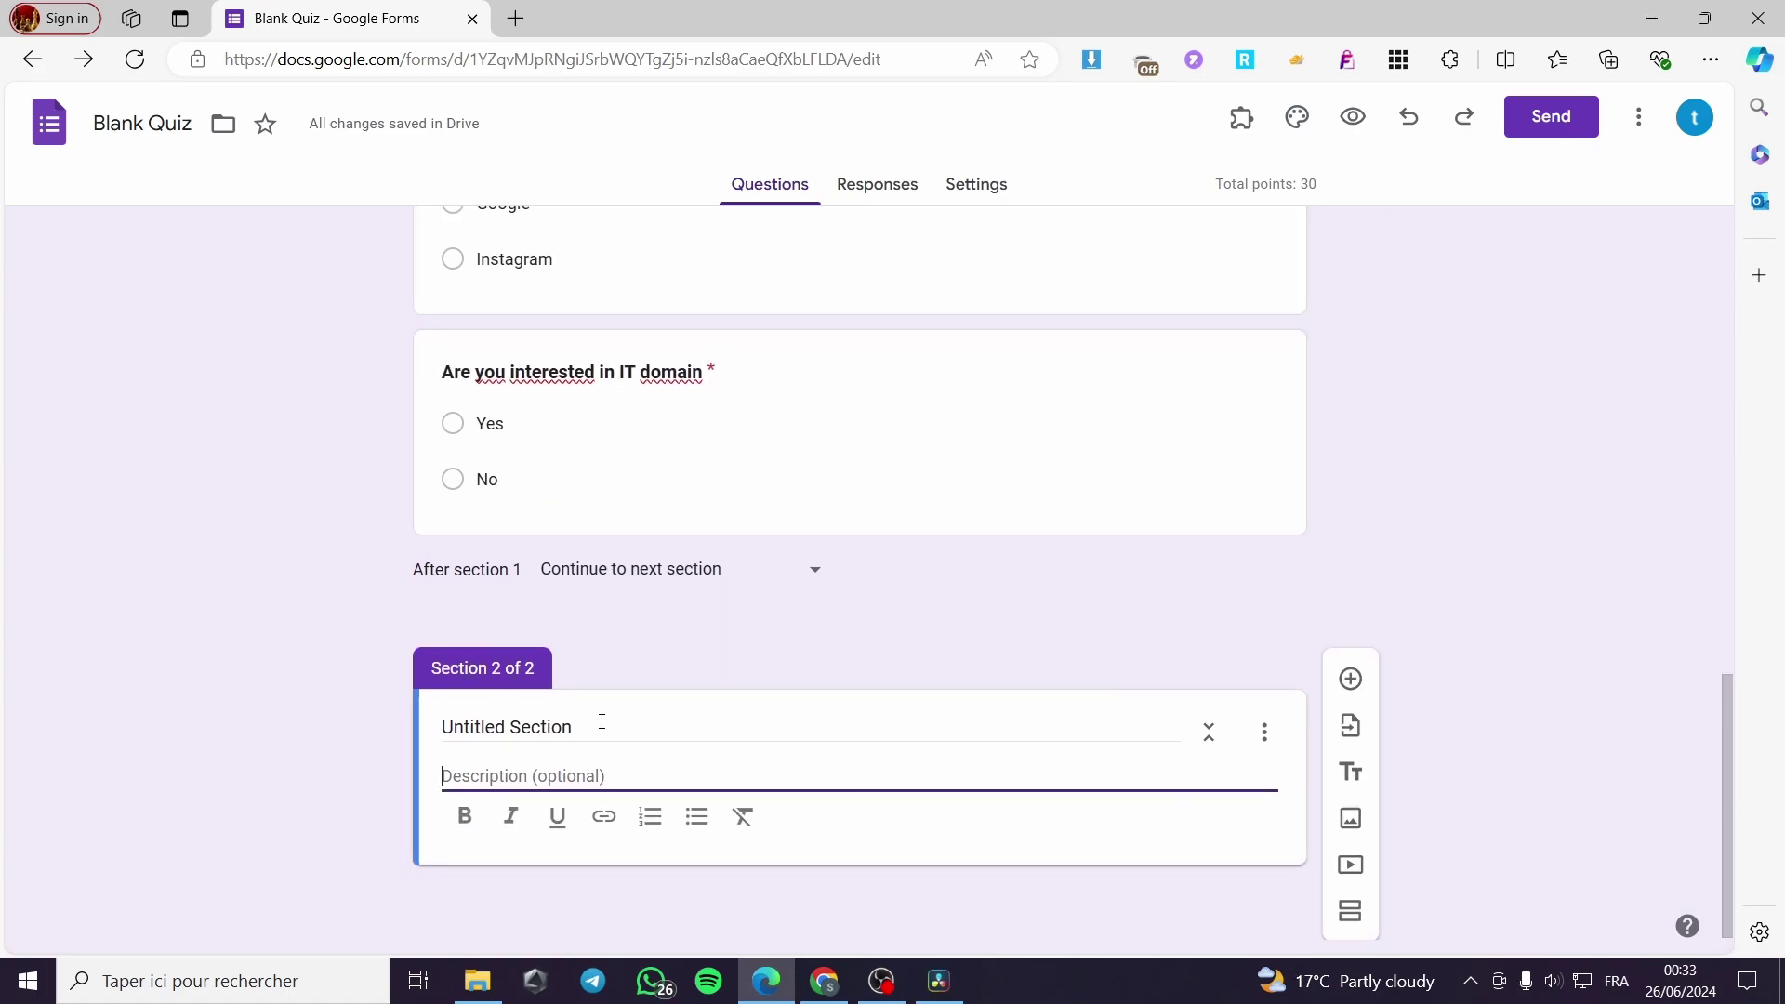
left_click(603, 721)
left_click_drag(585, 726, 434, 734)
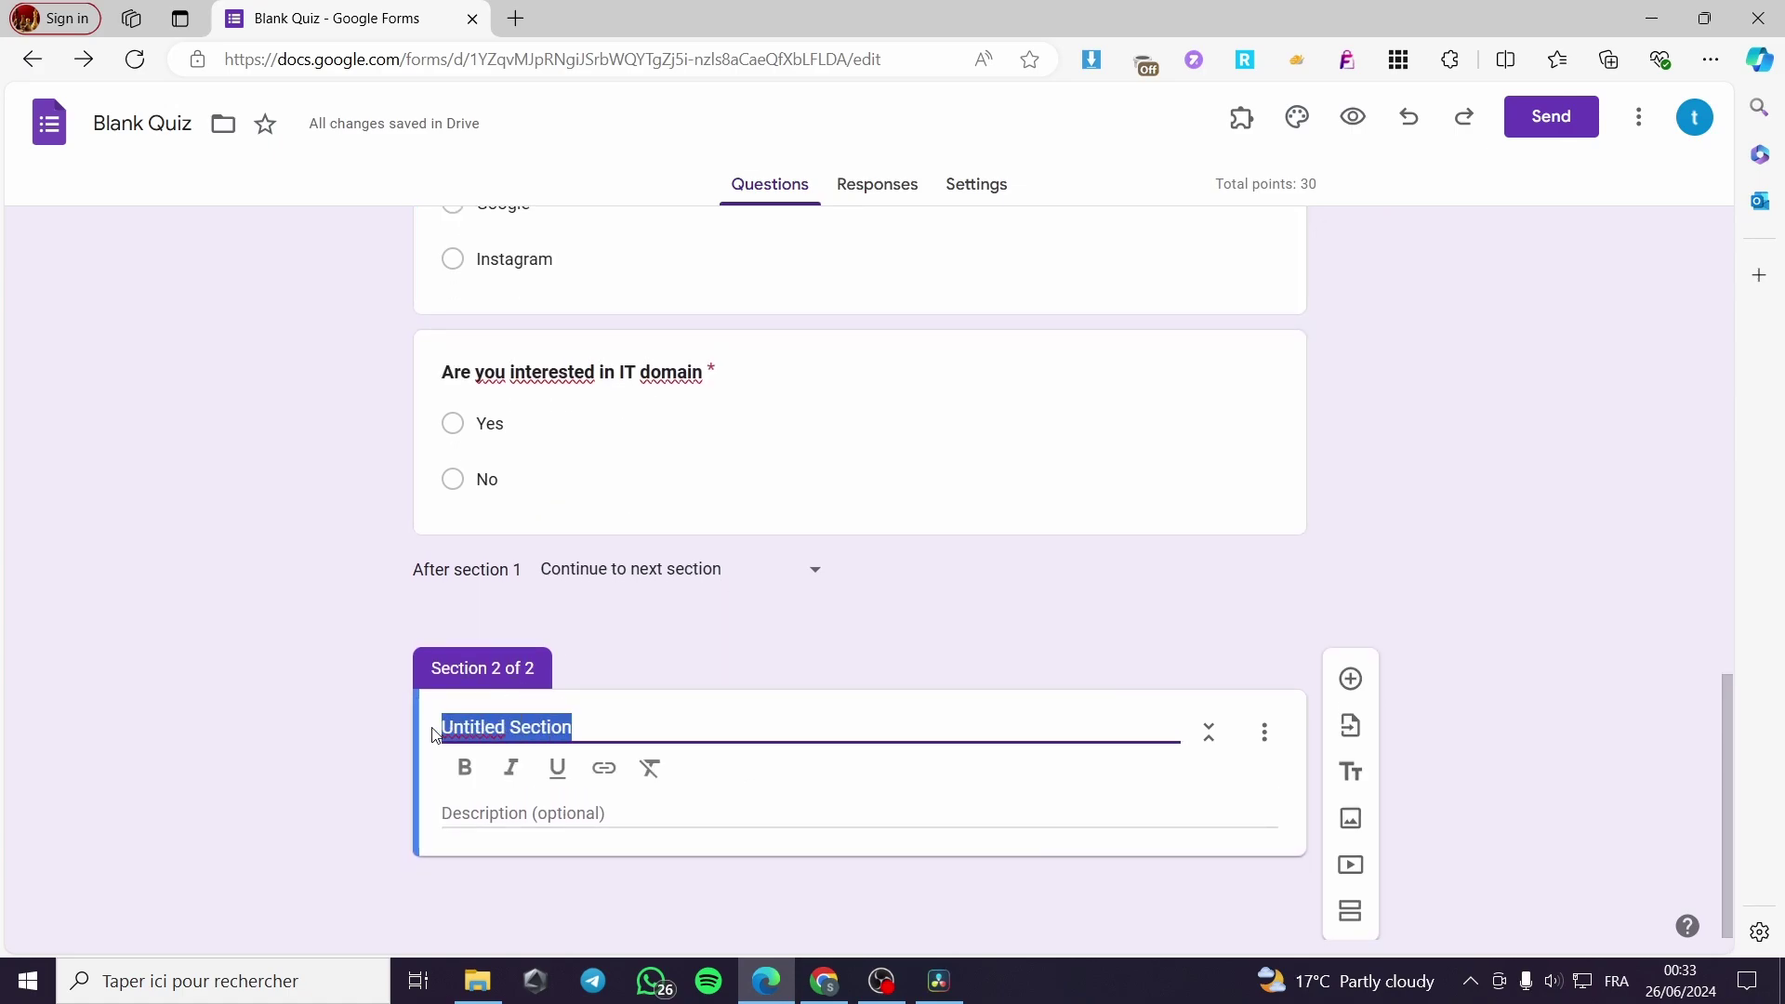
type("Which IT d")
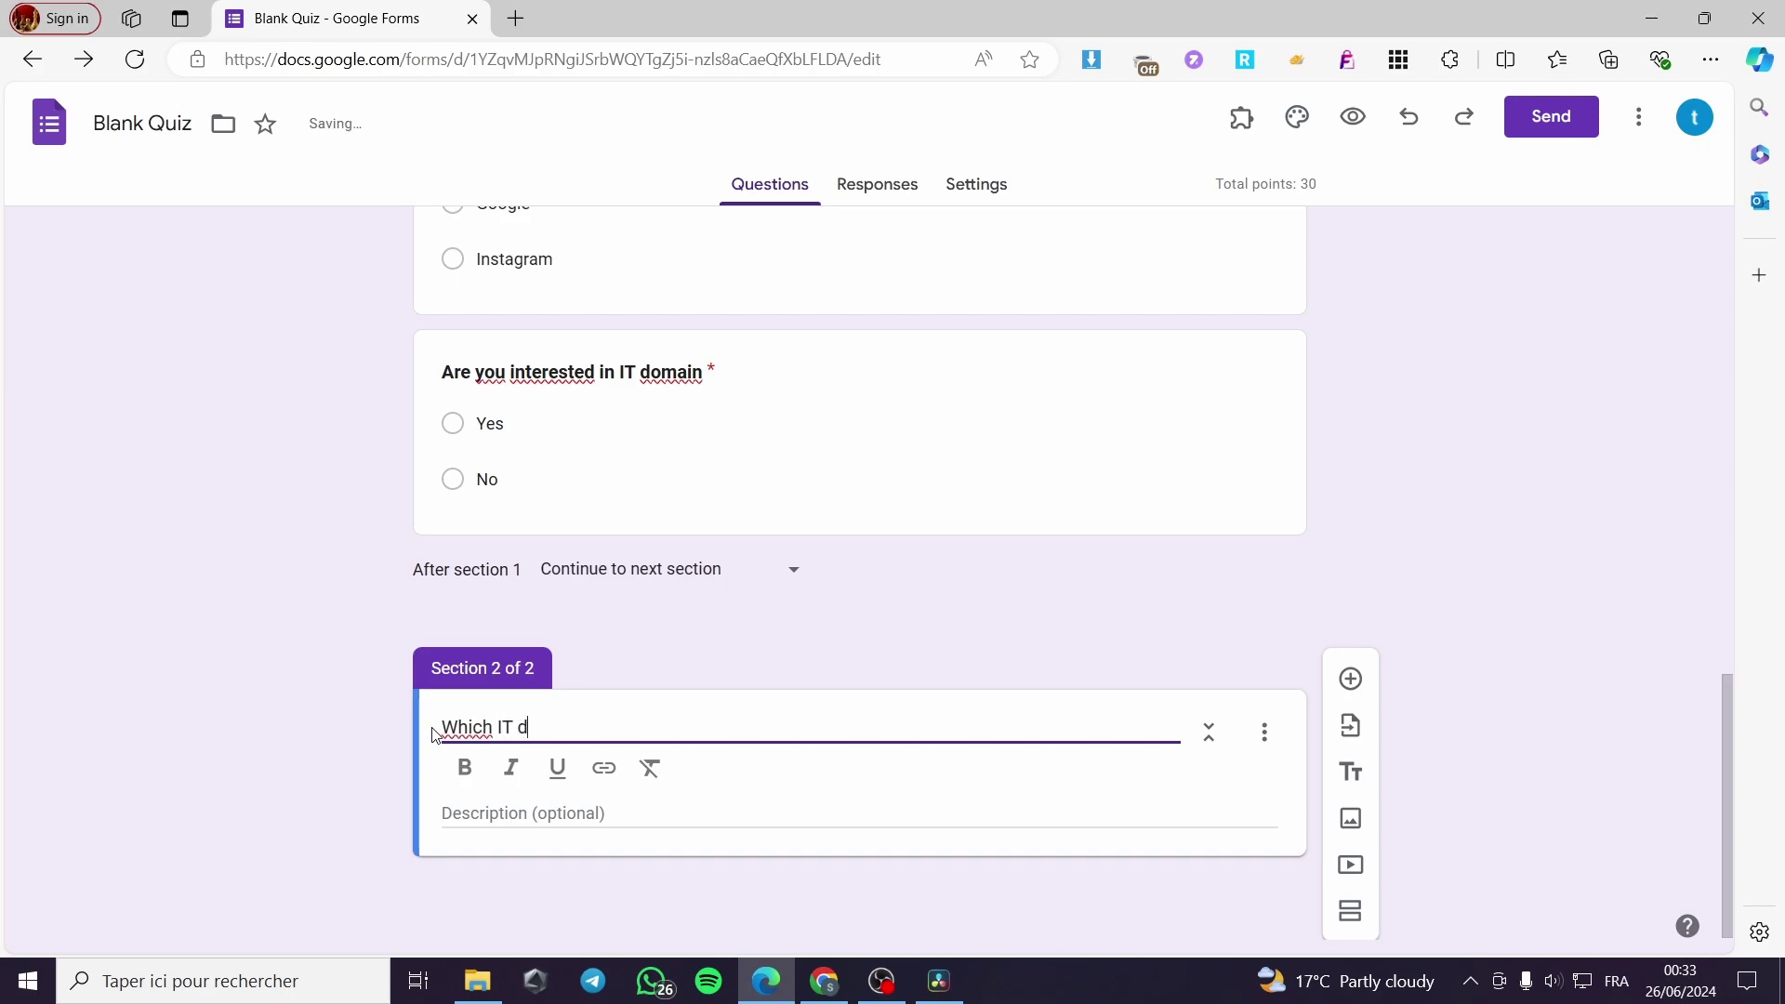
type("omain o")
type("s more interes")
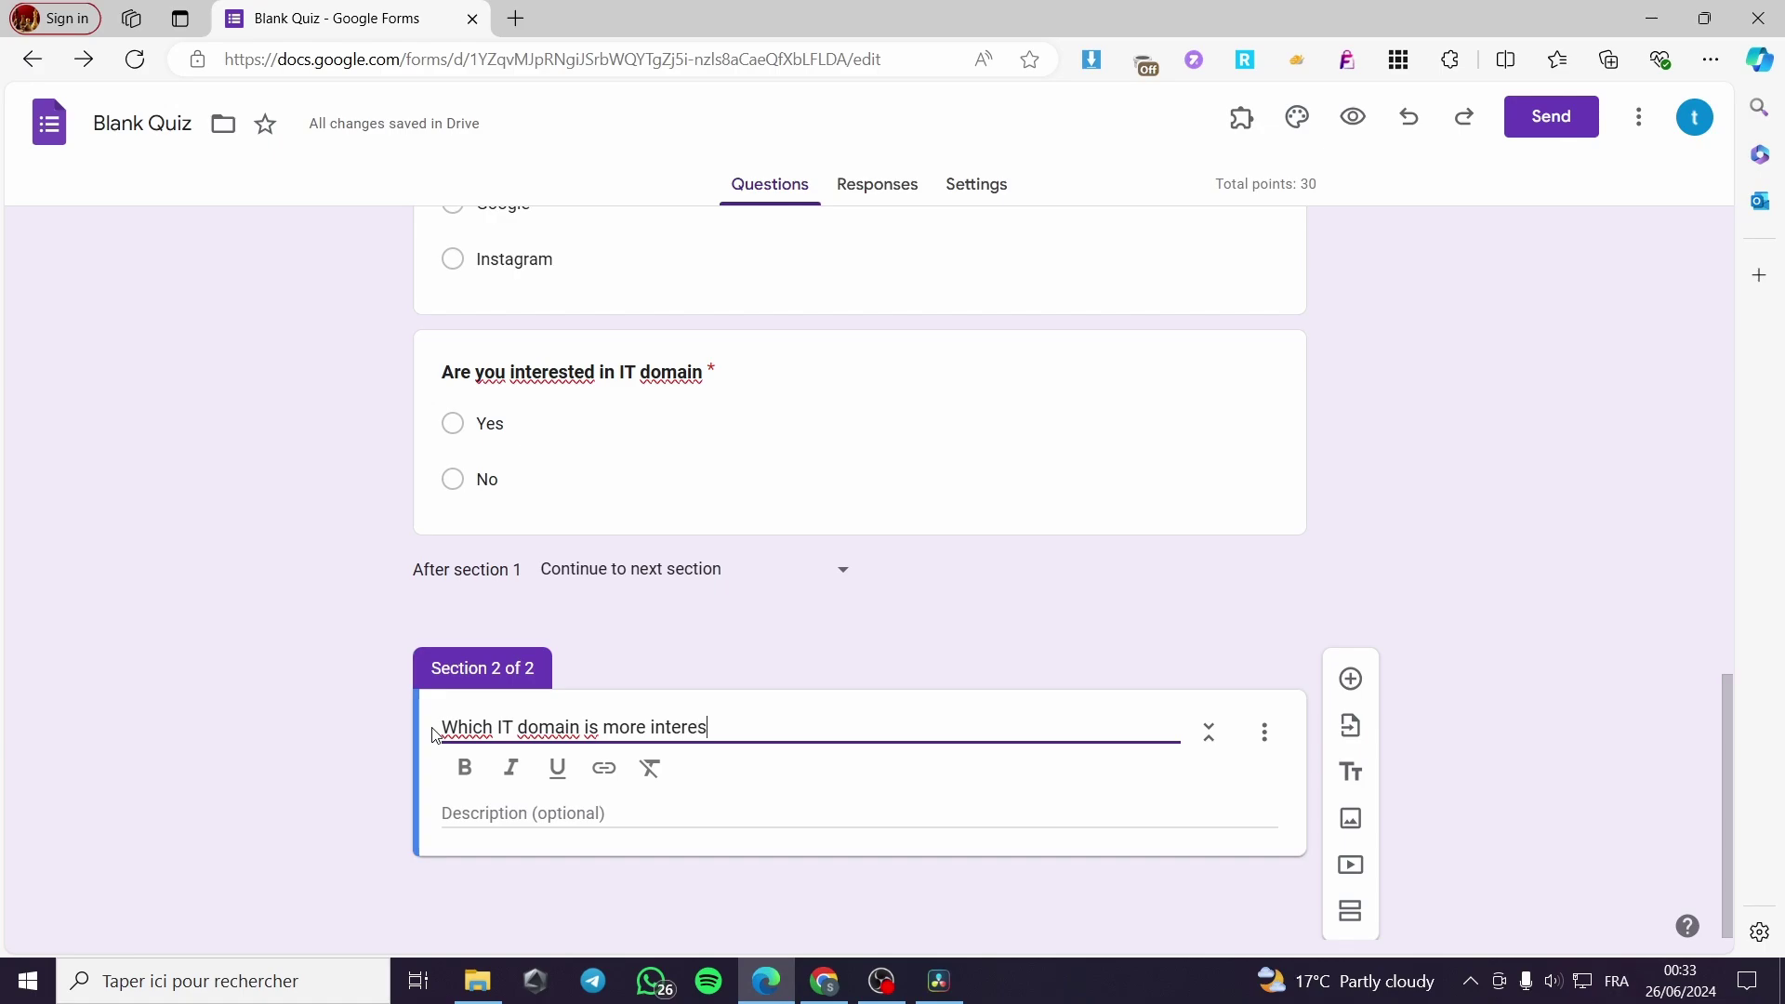
type("ting fo")
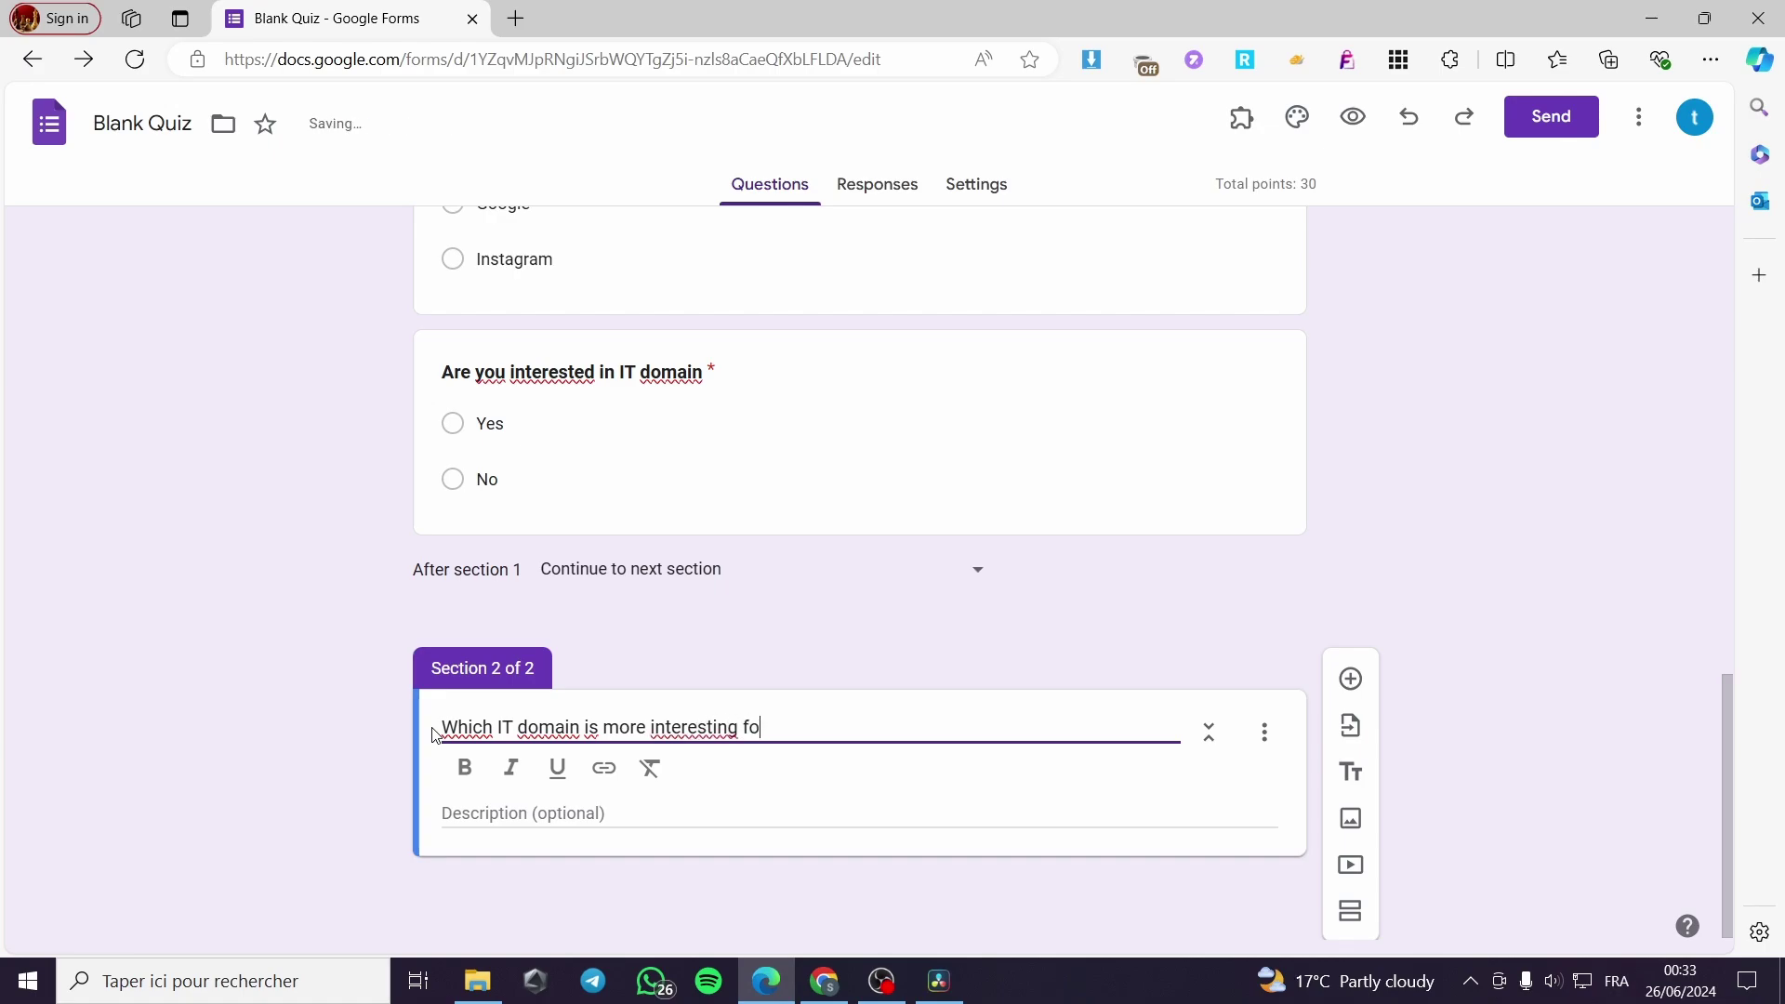
type("r you ?")
Step: Copy the title text of section 2 and format it in bold
left_click_drag(866, 729, 440, 728)
key("ctrl+c")
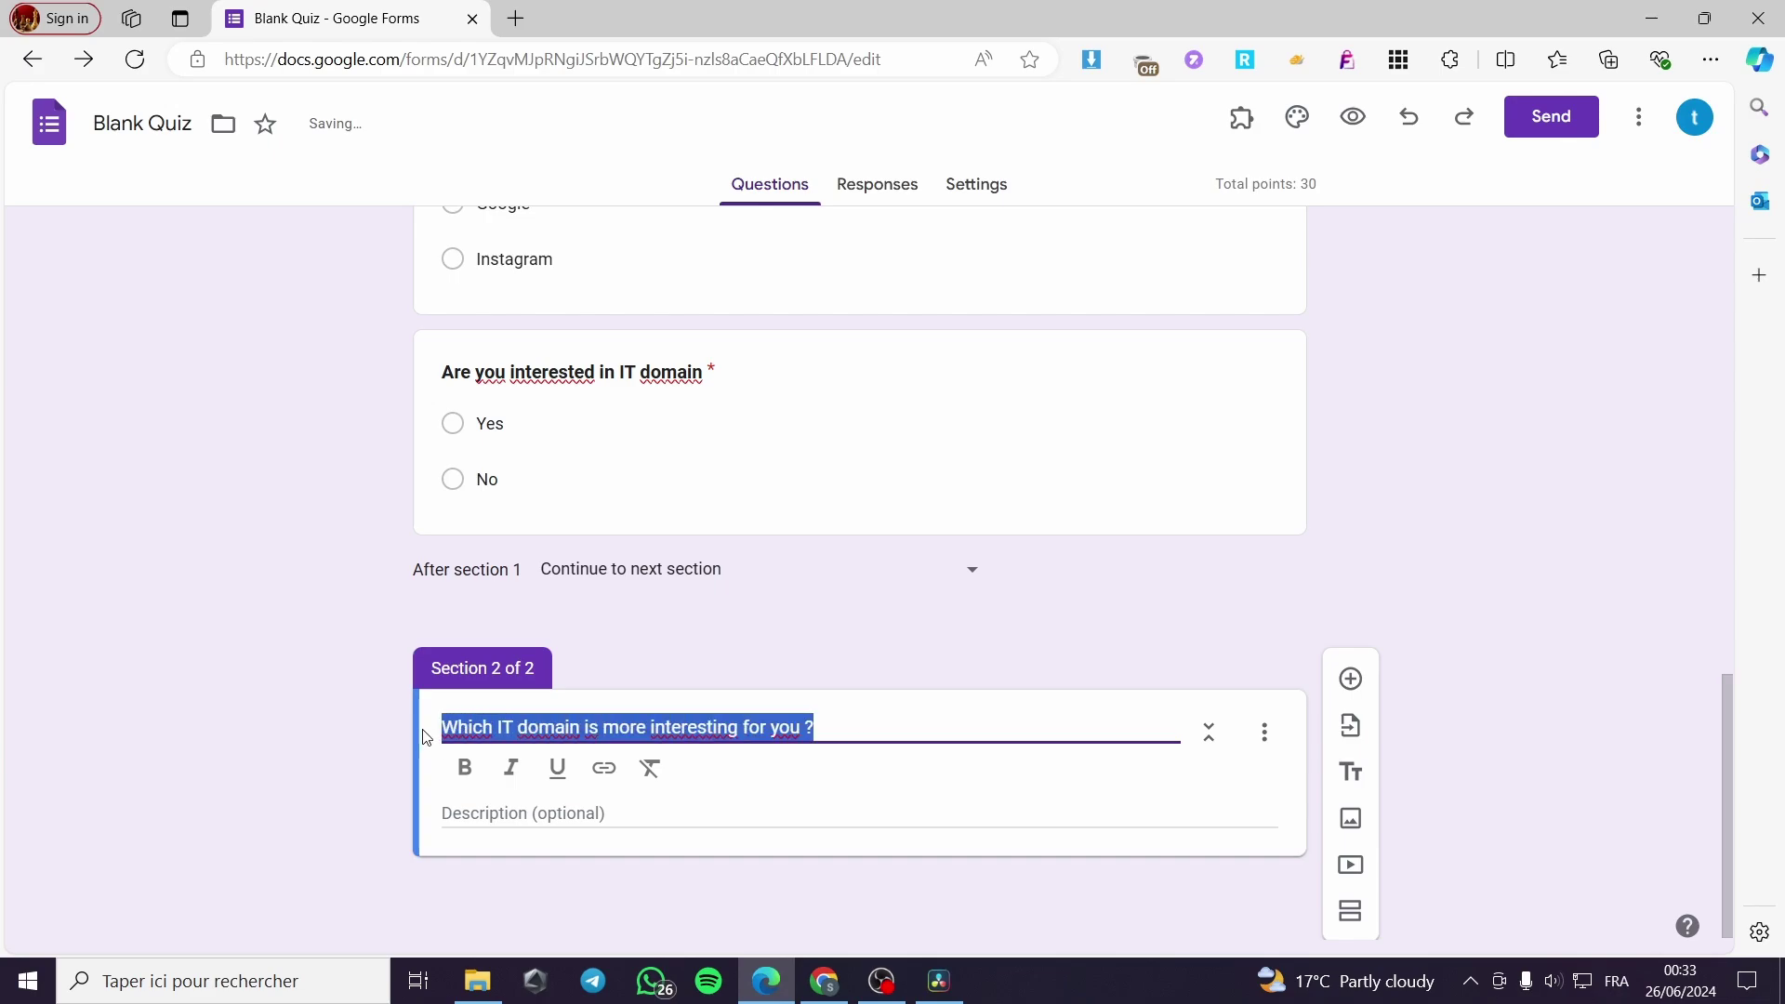
left_click(464, 763)
Step: Append a question mark to the Yes/No question's title so it reads "Are you interested in IT domain ?"
triple_click(699, 370)
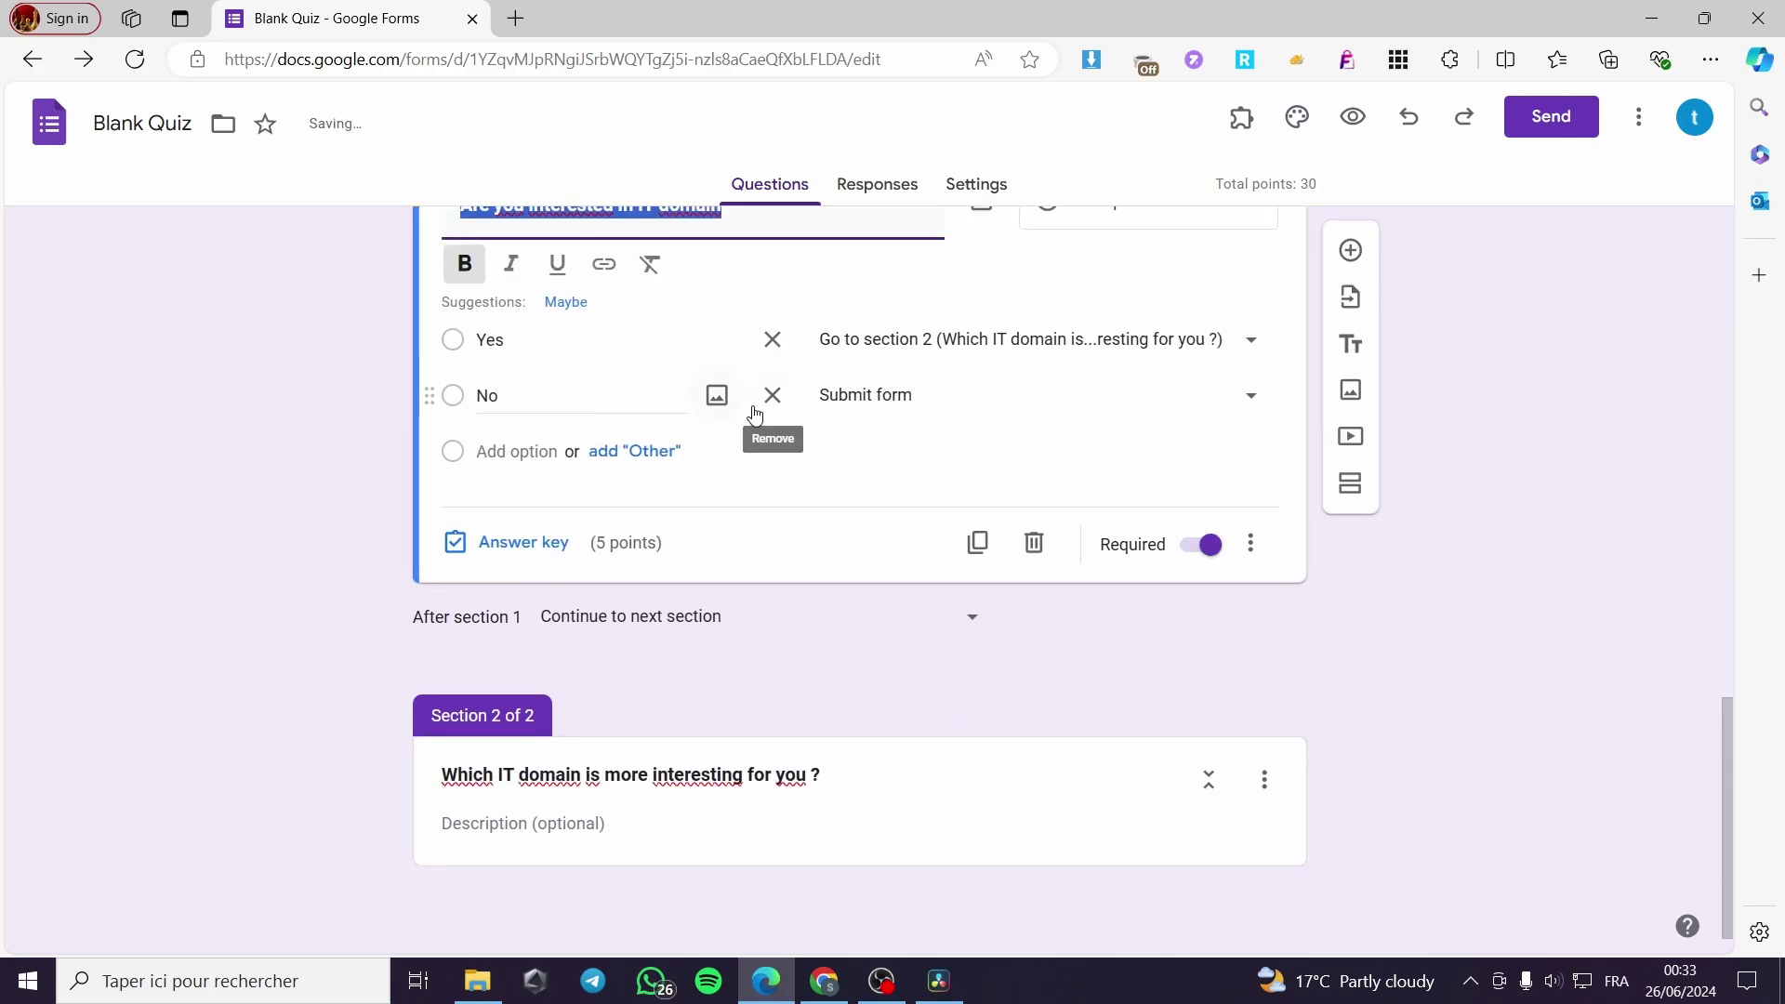
left_click(749, 433)
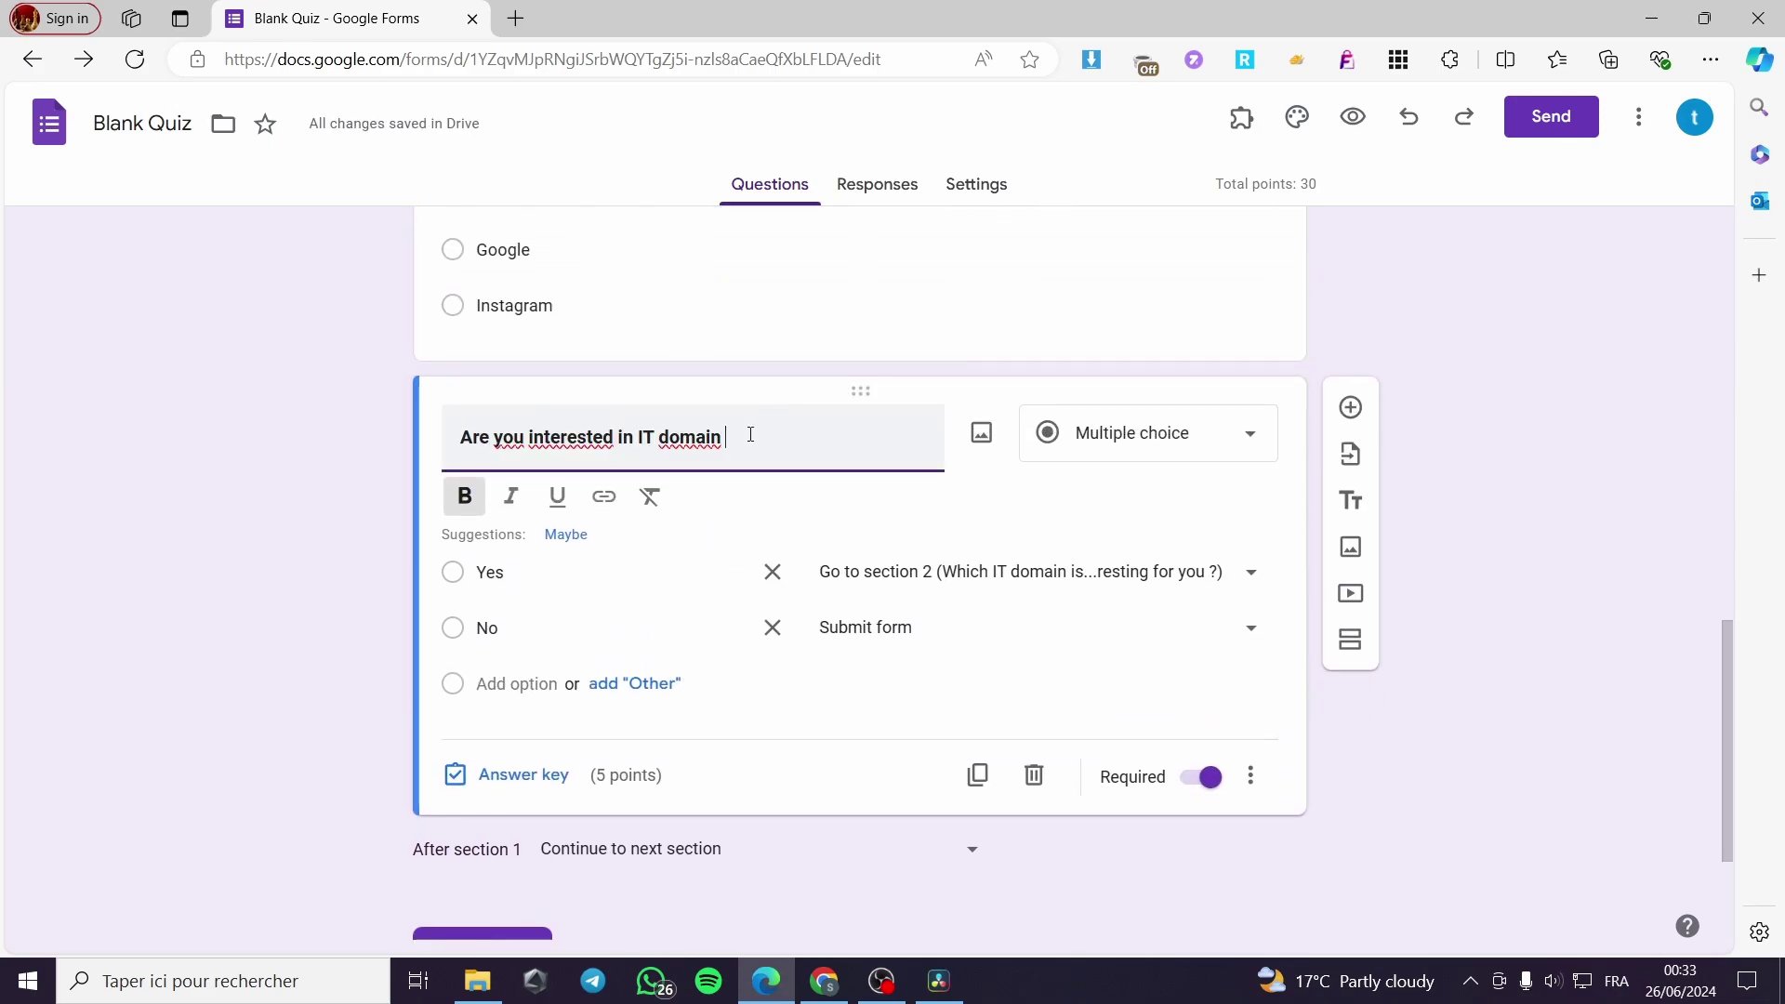
type("?")
left_click(1566, 733)
Step: Replace the title of section 2 with "Welcome to Part 2"
scroll(1136, 753, "down", 2)
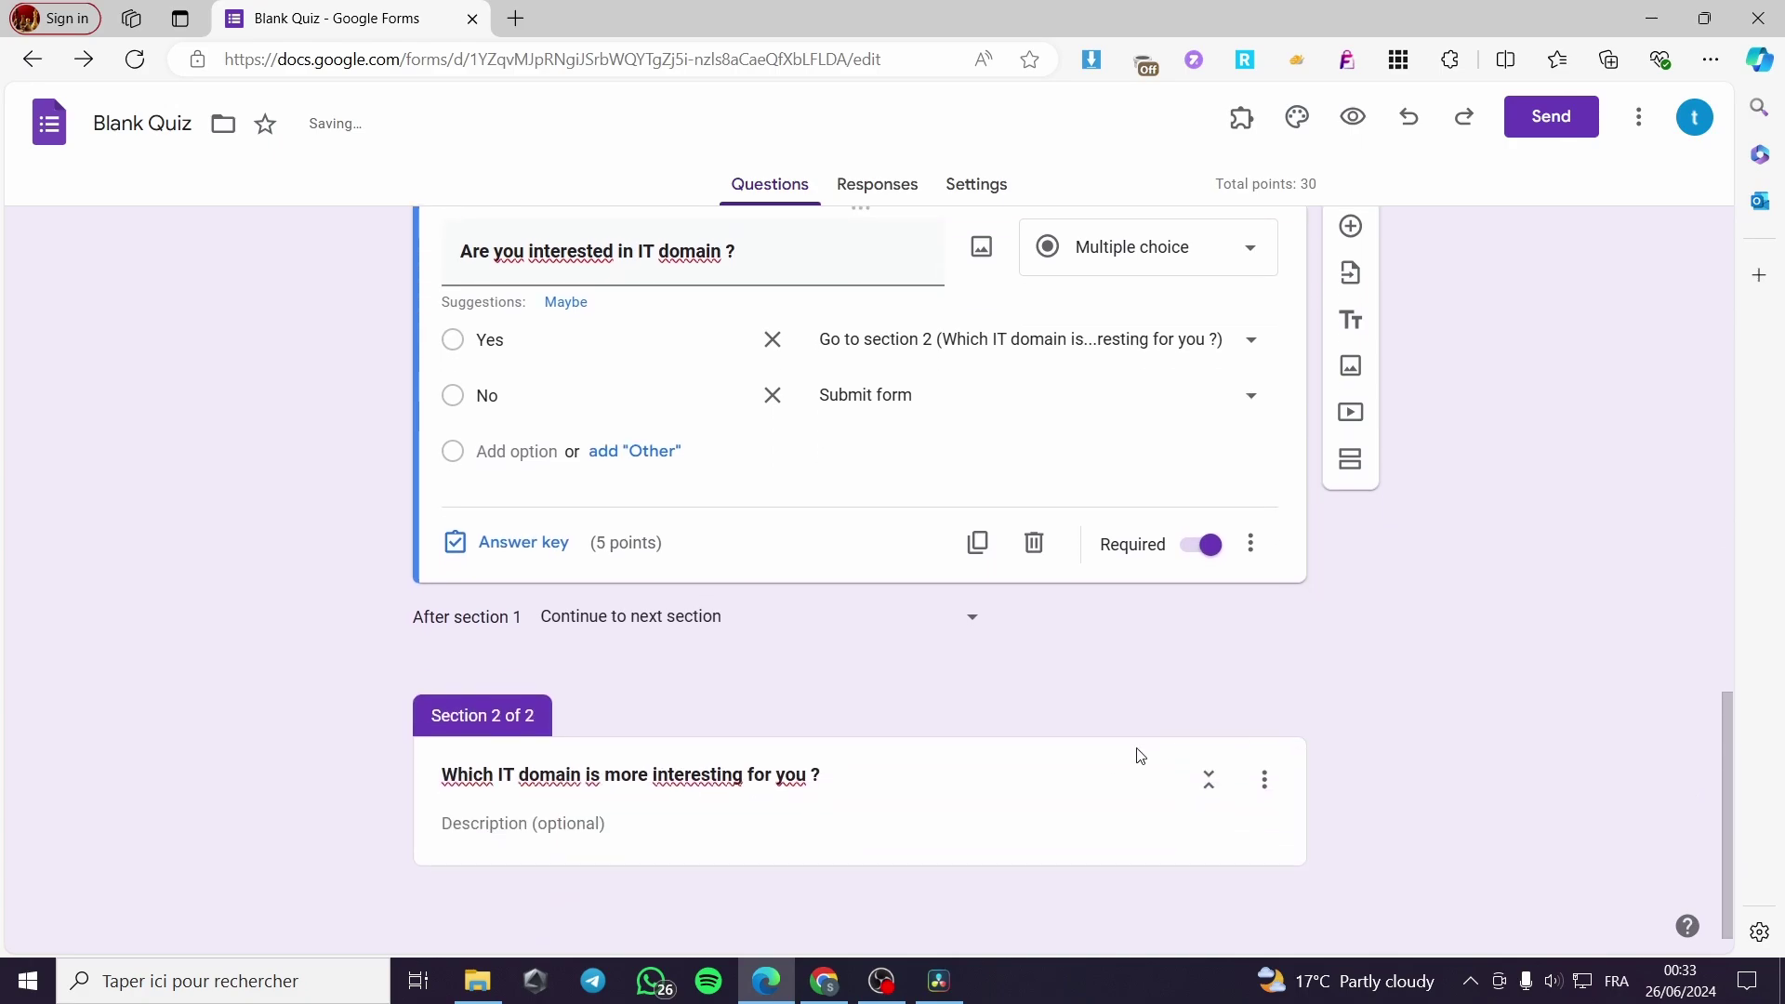
left_click(1113, 837)
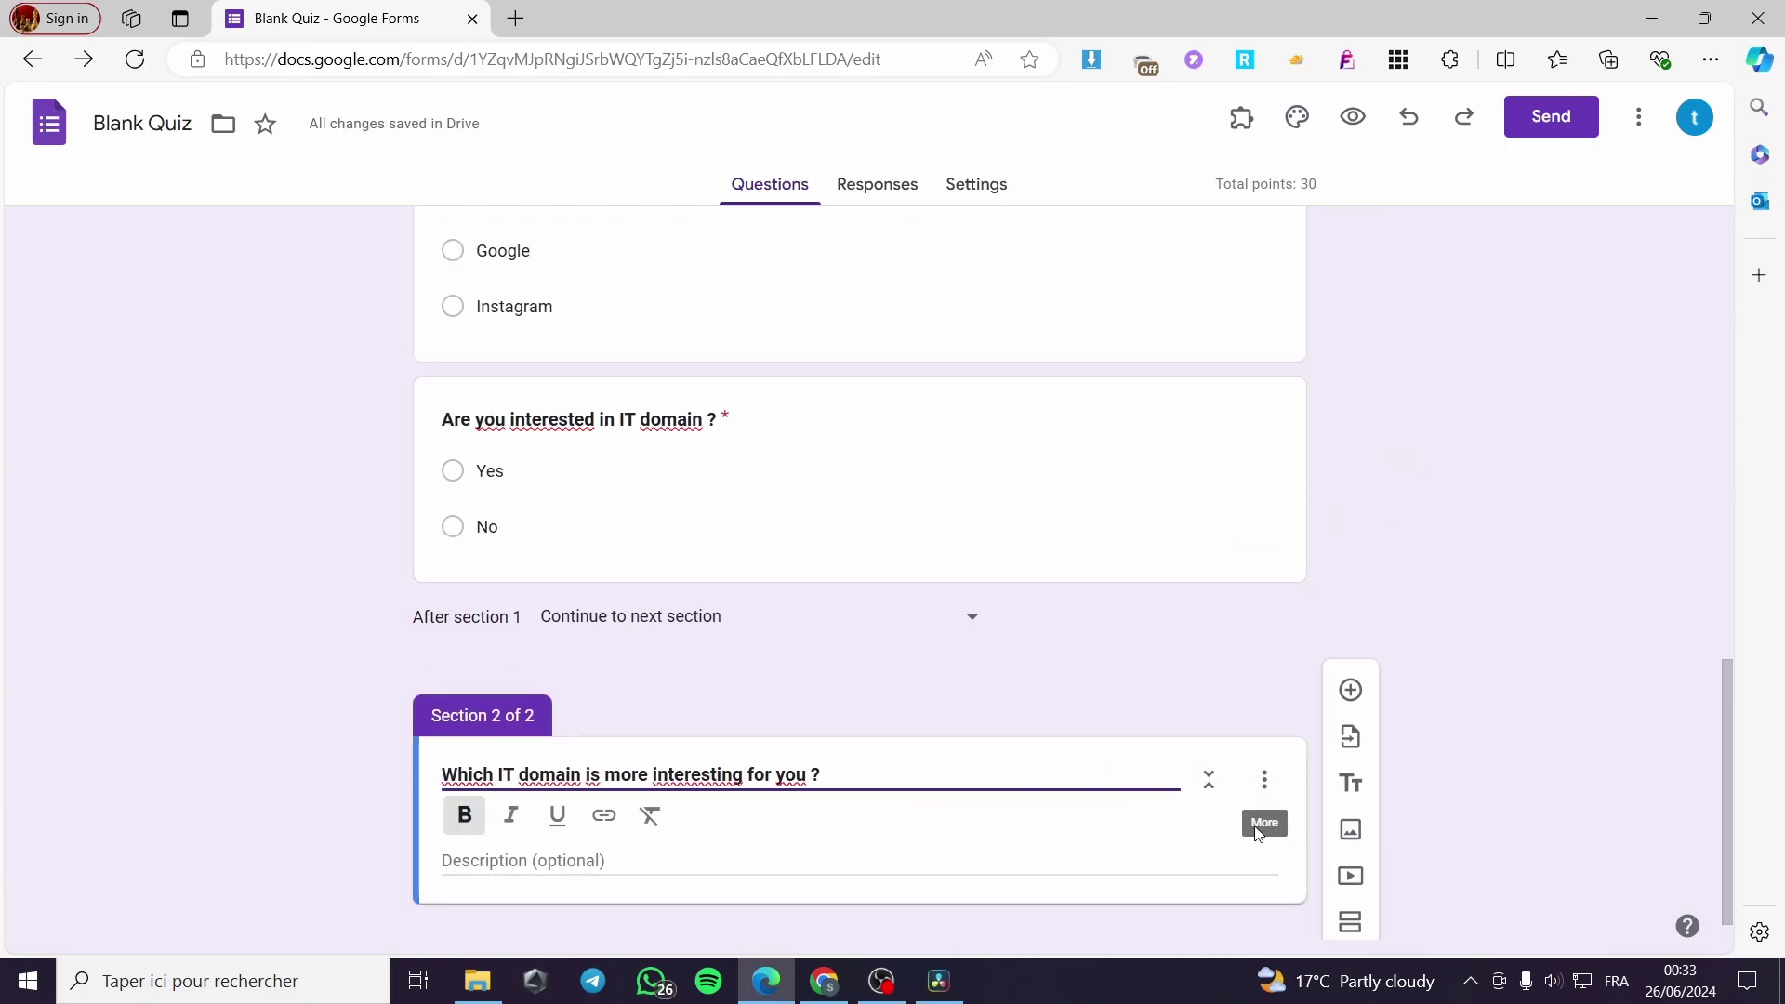
left_click(1265, 784)
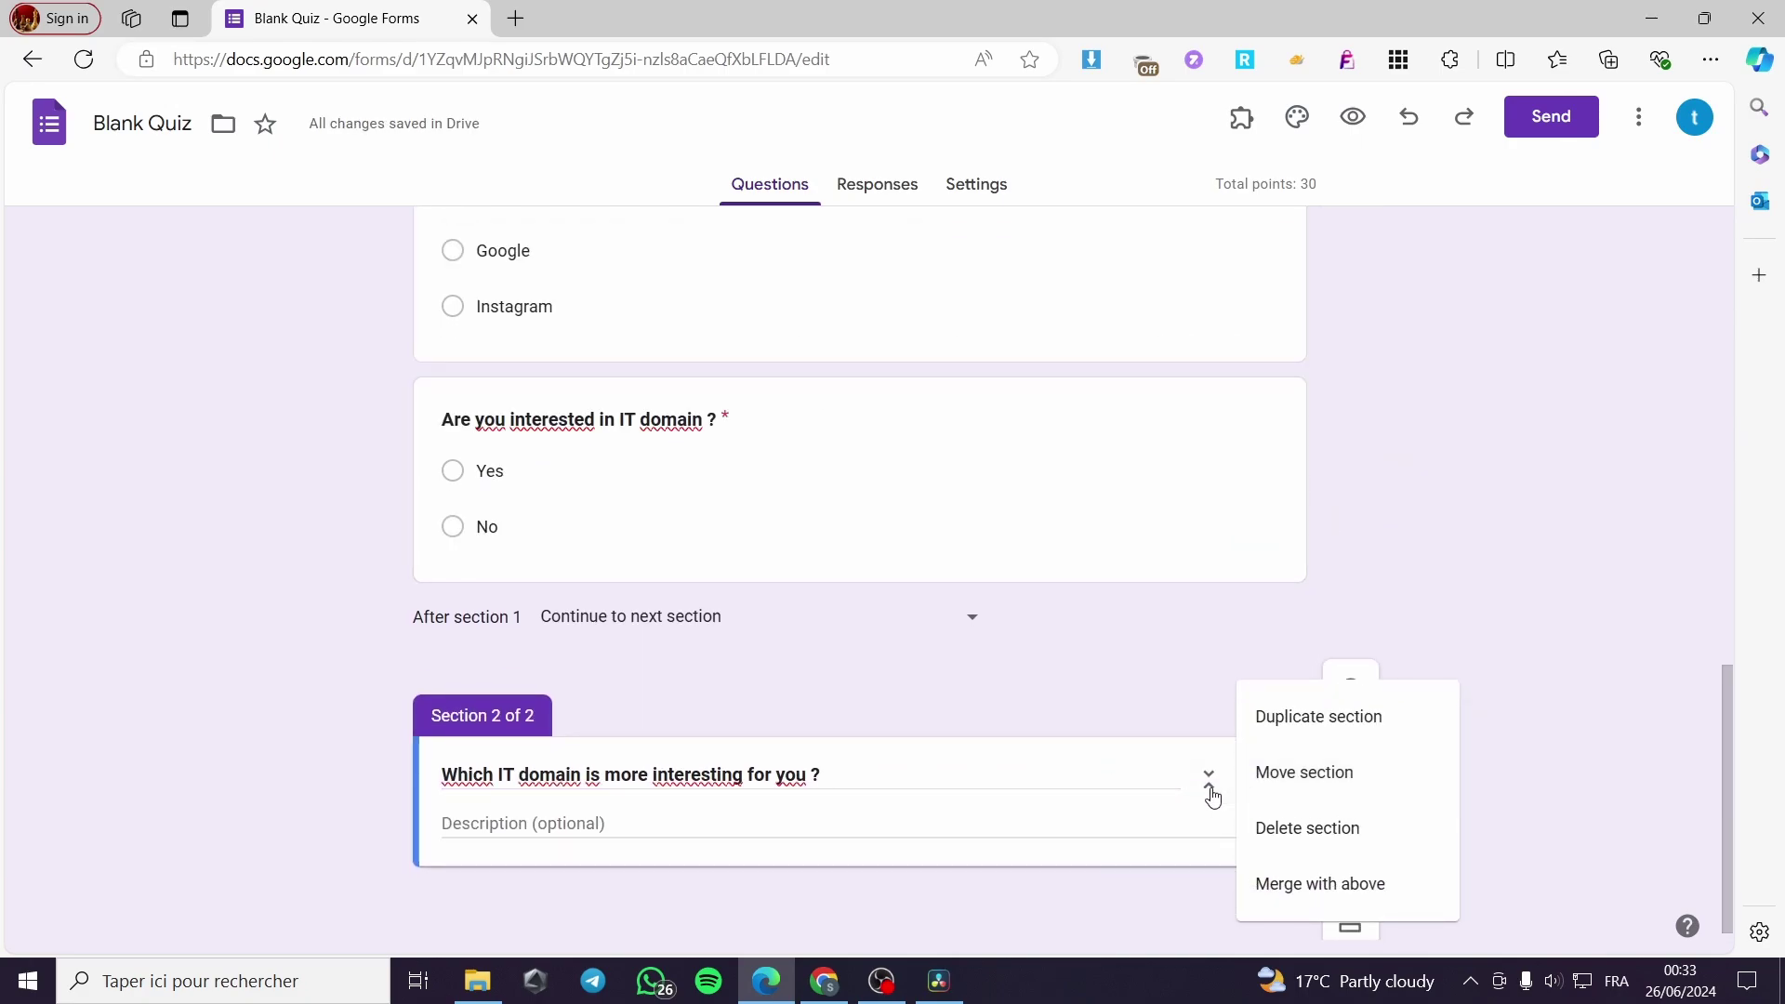
left_click(968, 830)
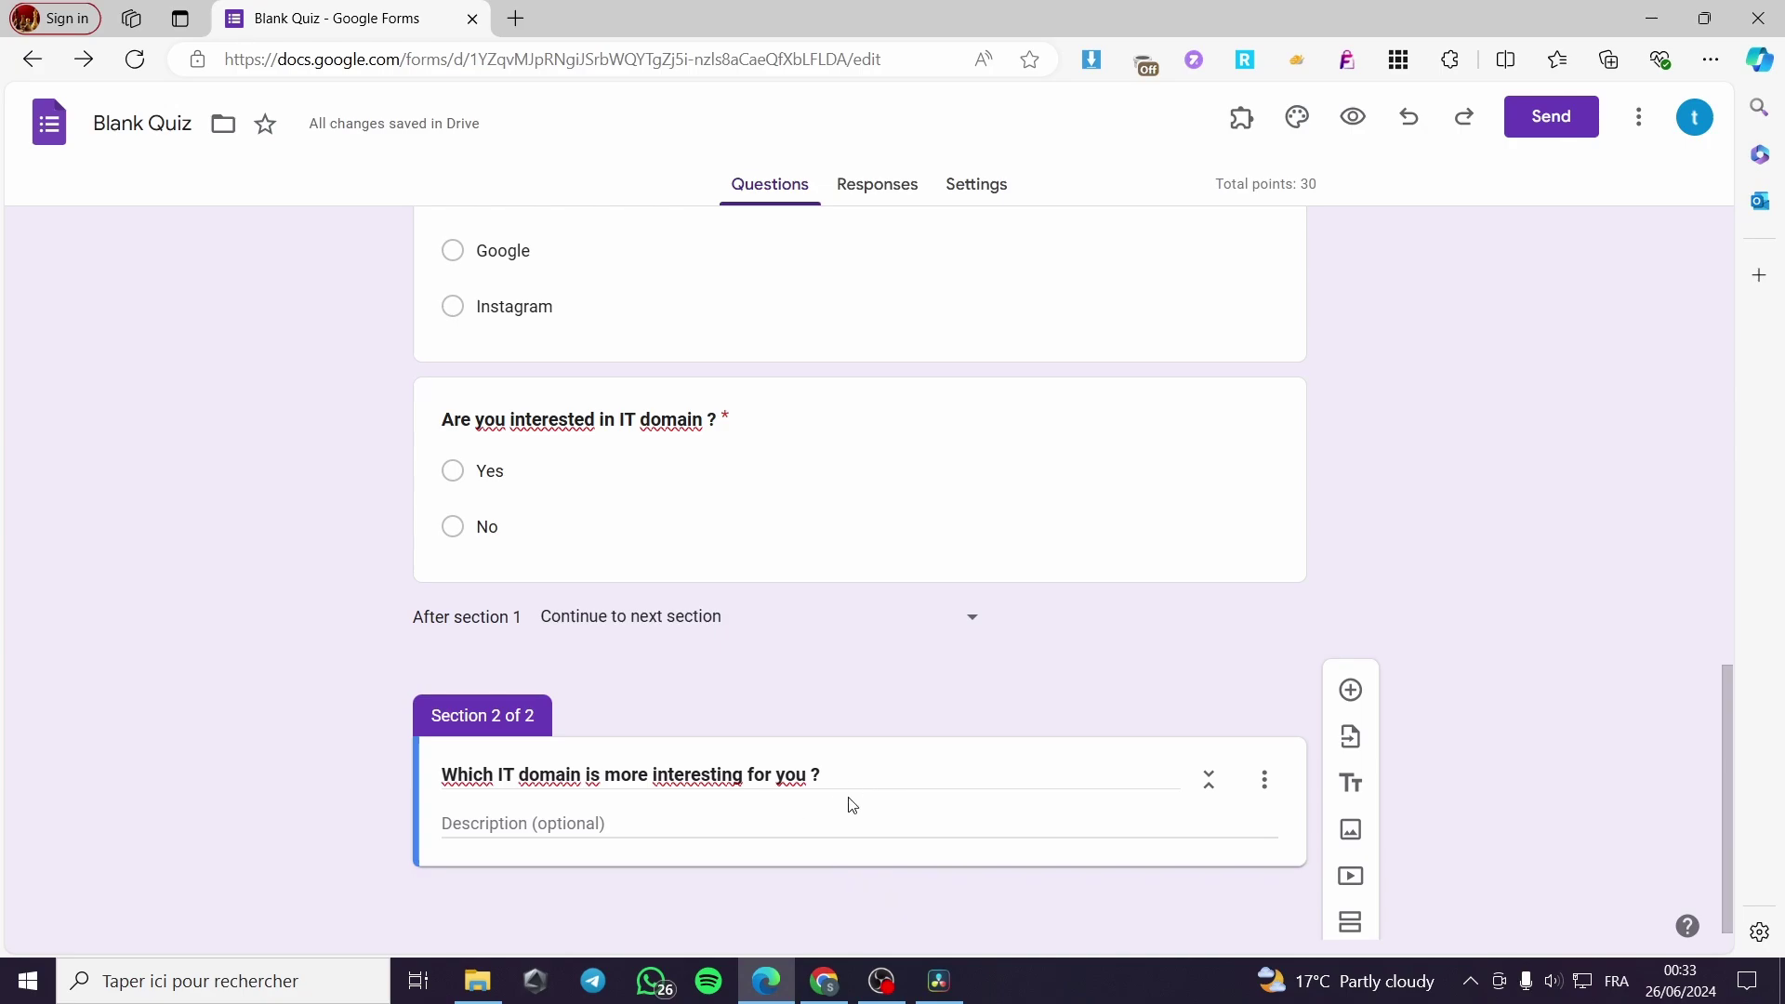
left_click_drag(891, 780, 470, 770)
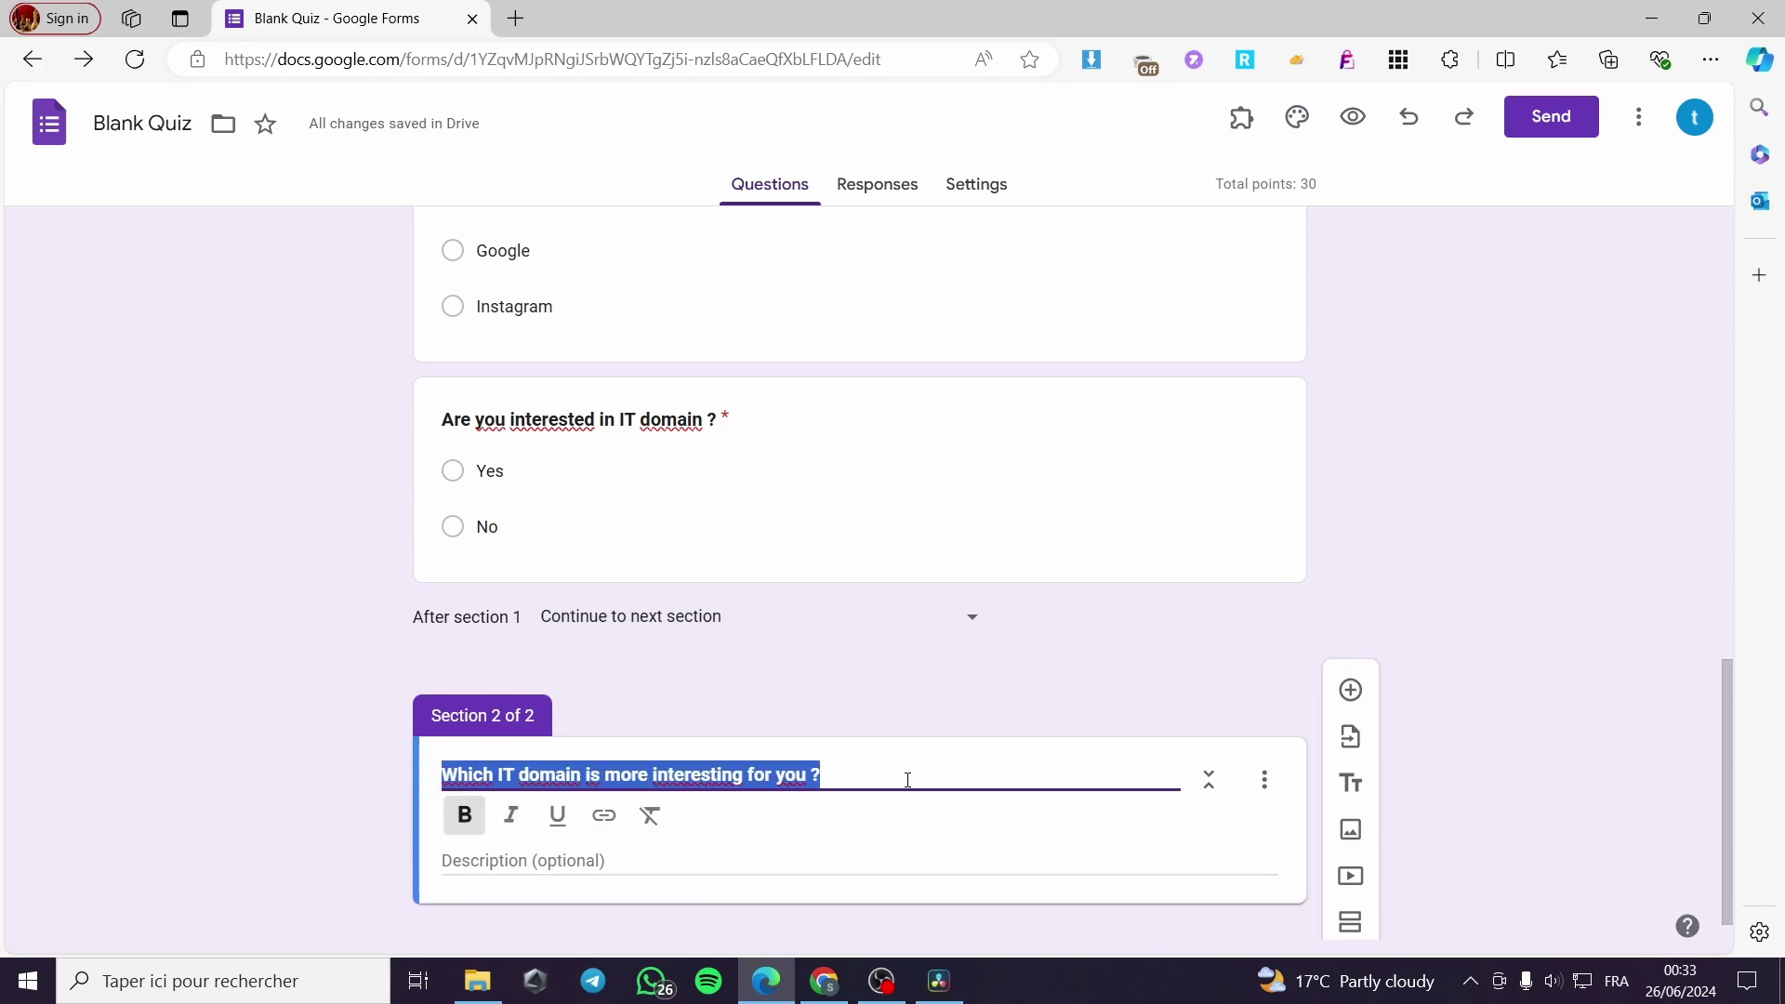
key("BackSpace")
type("Wel")
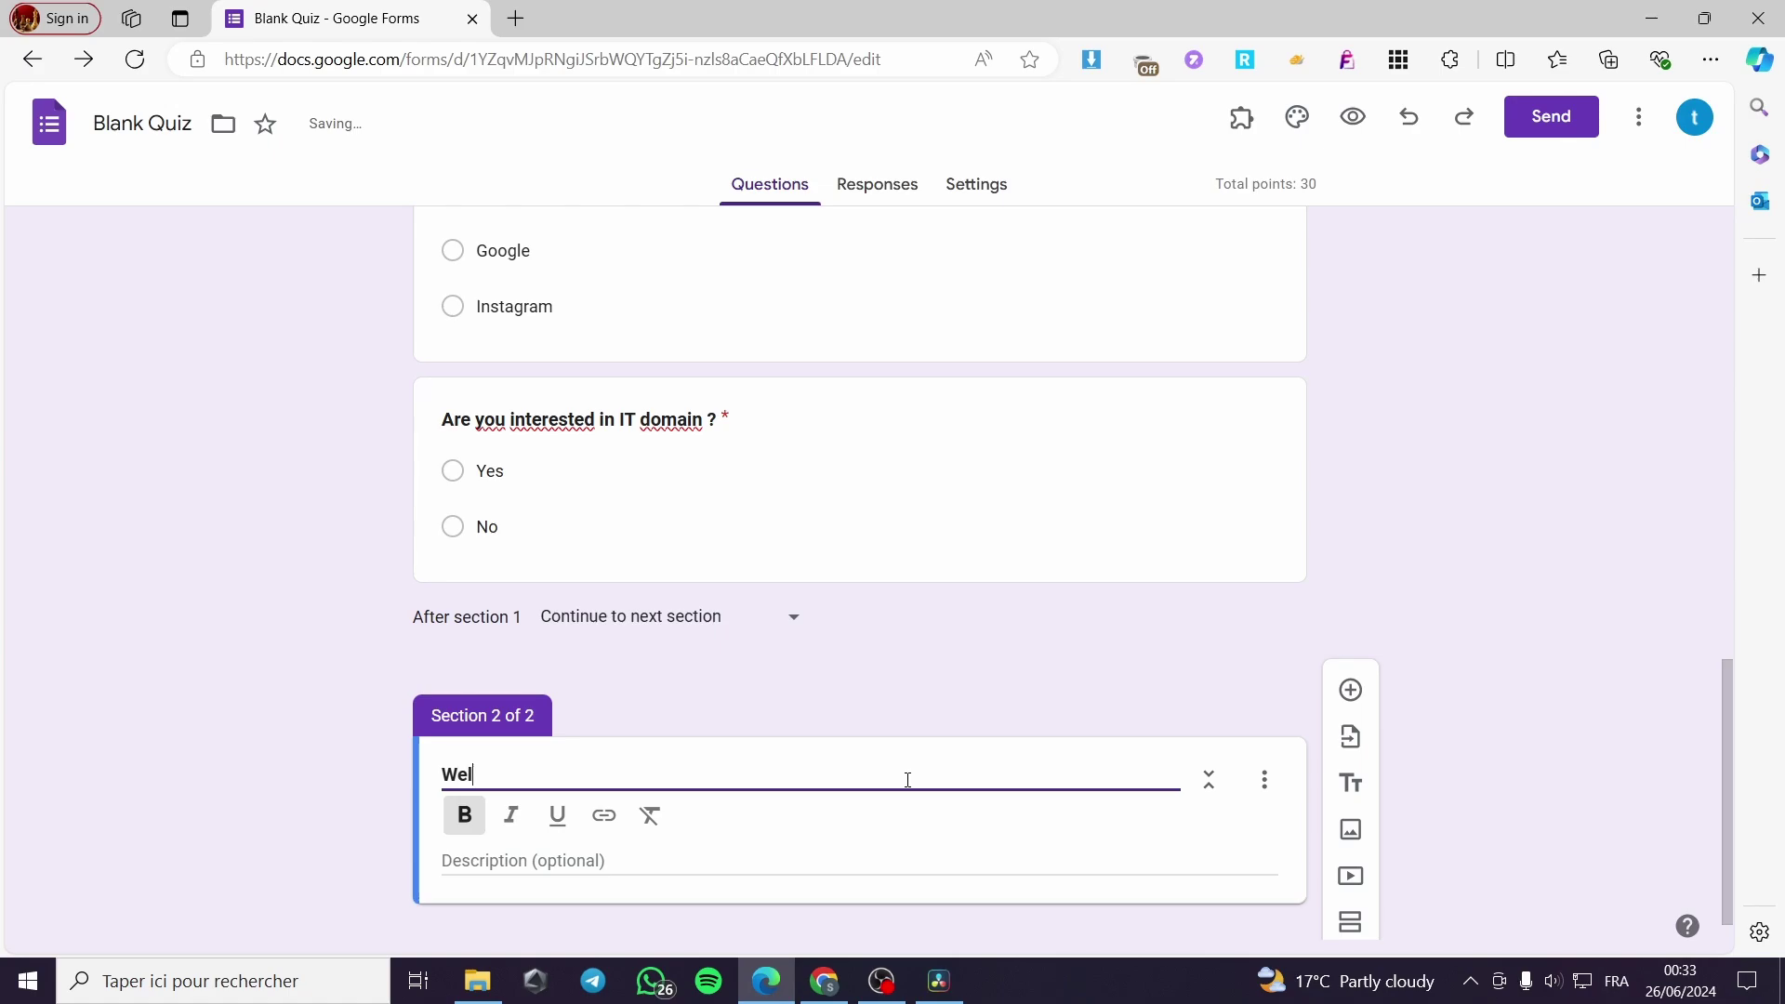
type("come to ")
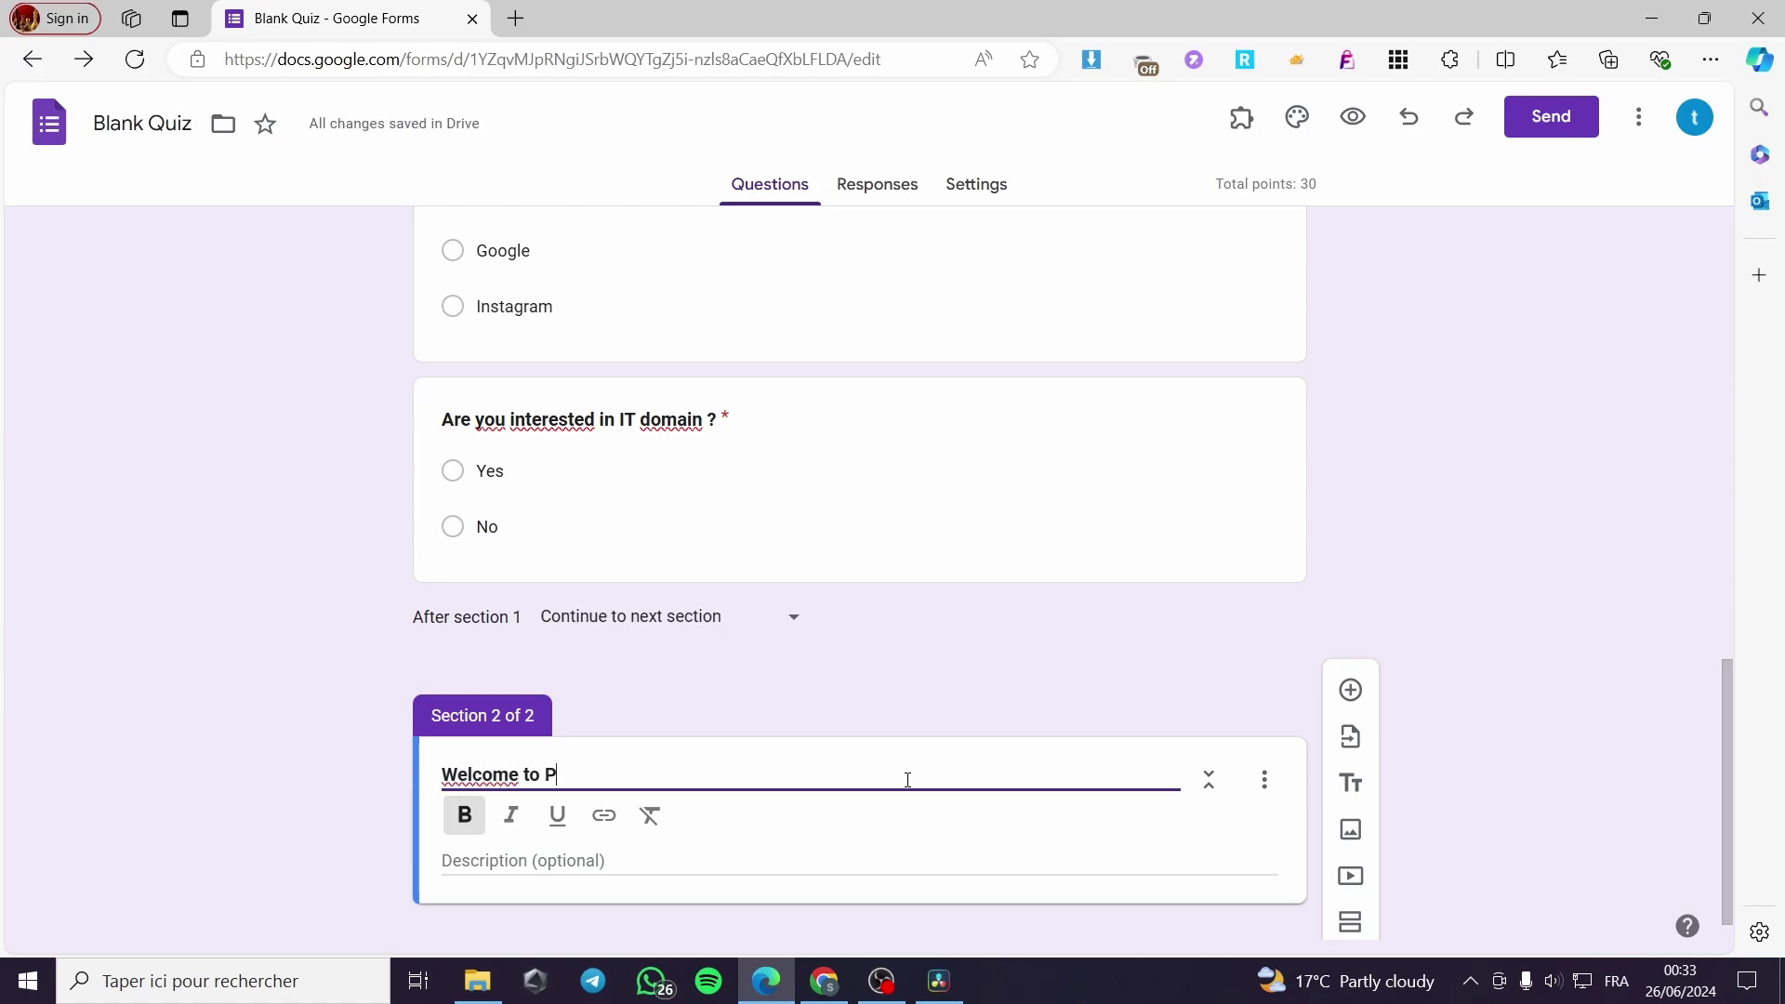
type("Part 2")
Step: Add a short-answer question to section 2, using the copied text "Which IT domain is more interesting for you ?" as its title
scroll(678, 838, "down", 1)
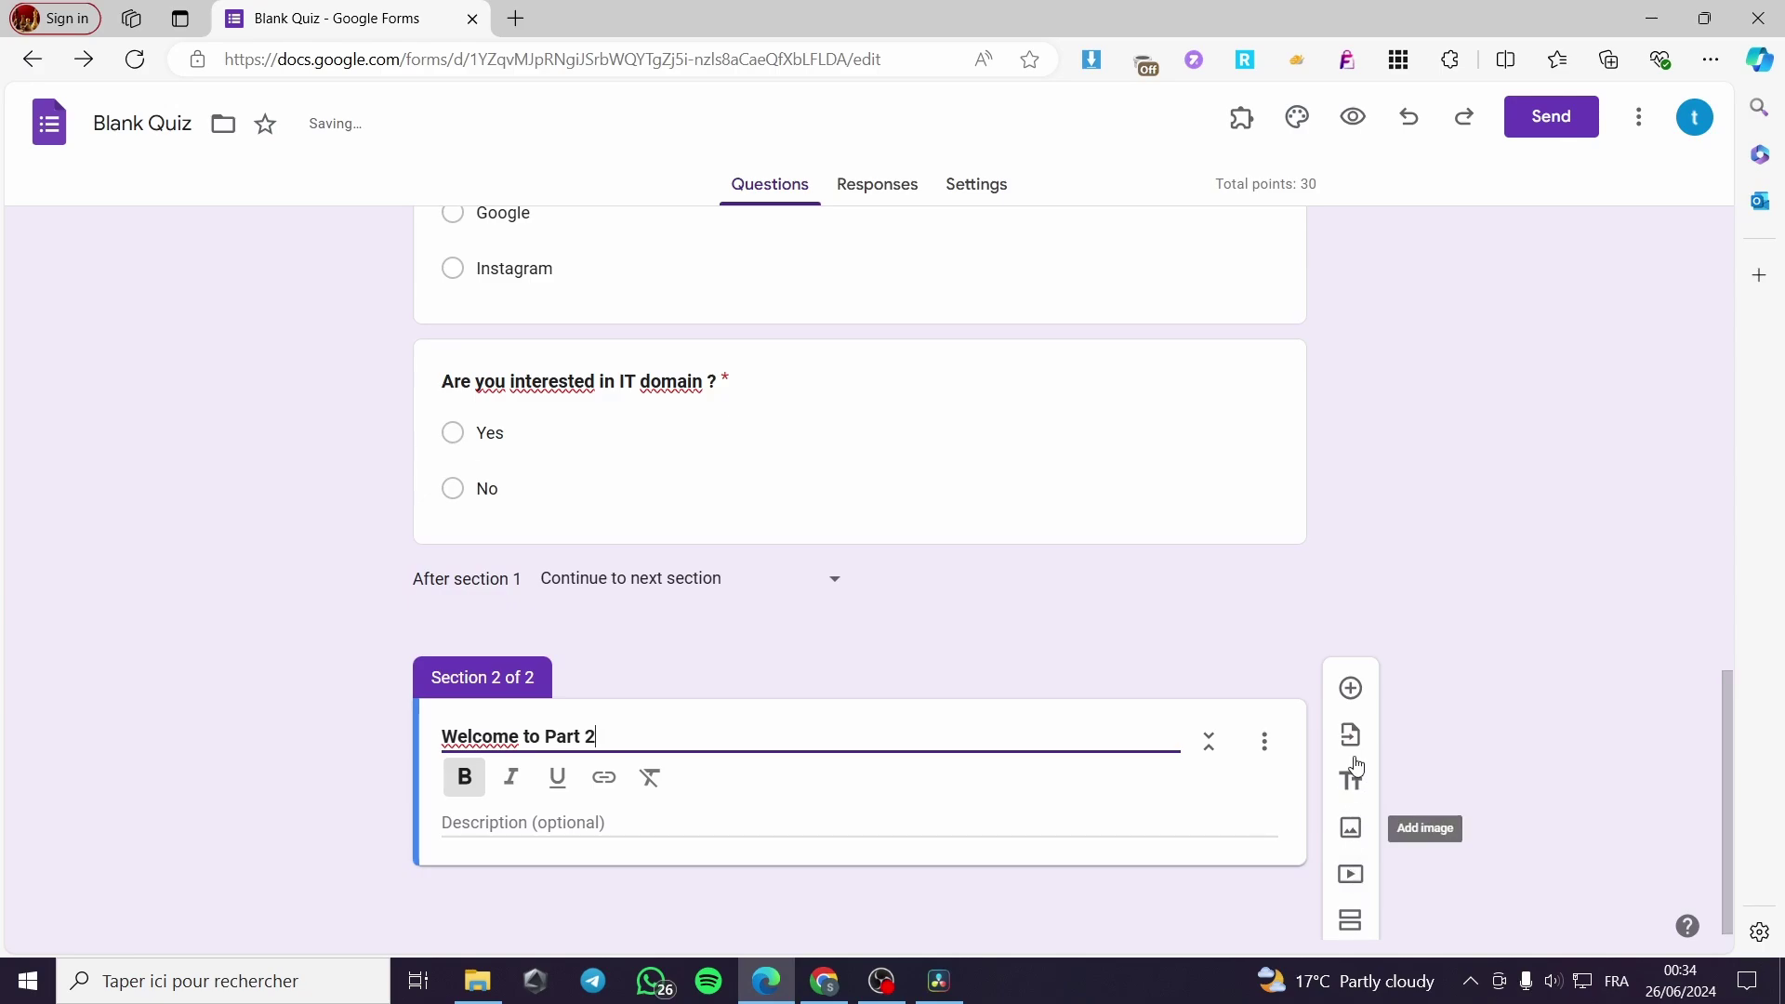
left_click(1351, 688)
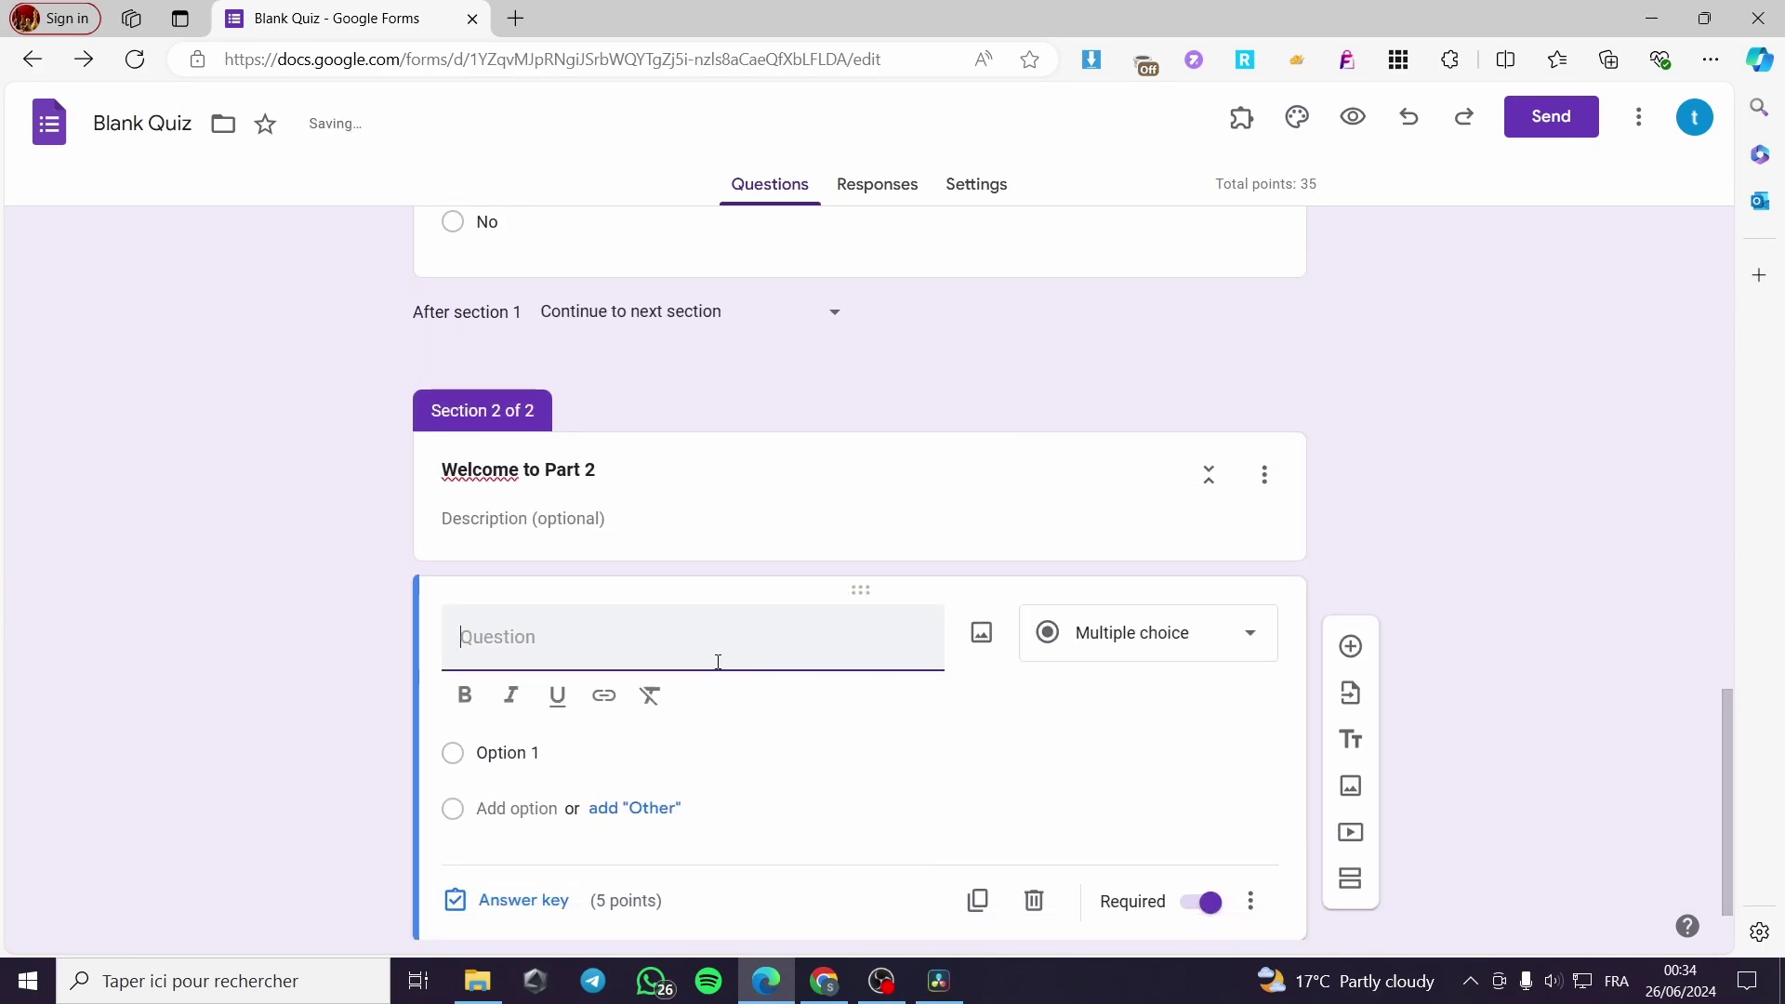
key("ctrl+v")
left_click(1164, 651)
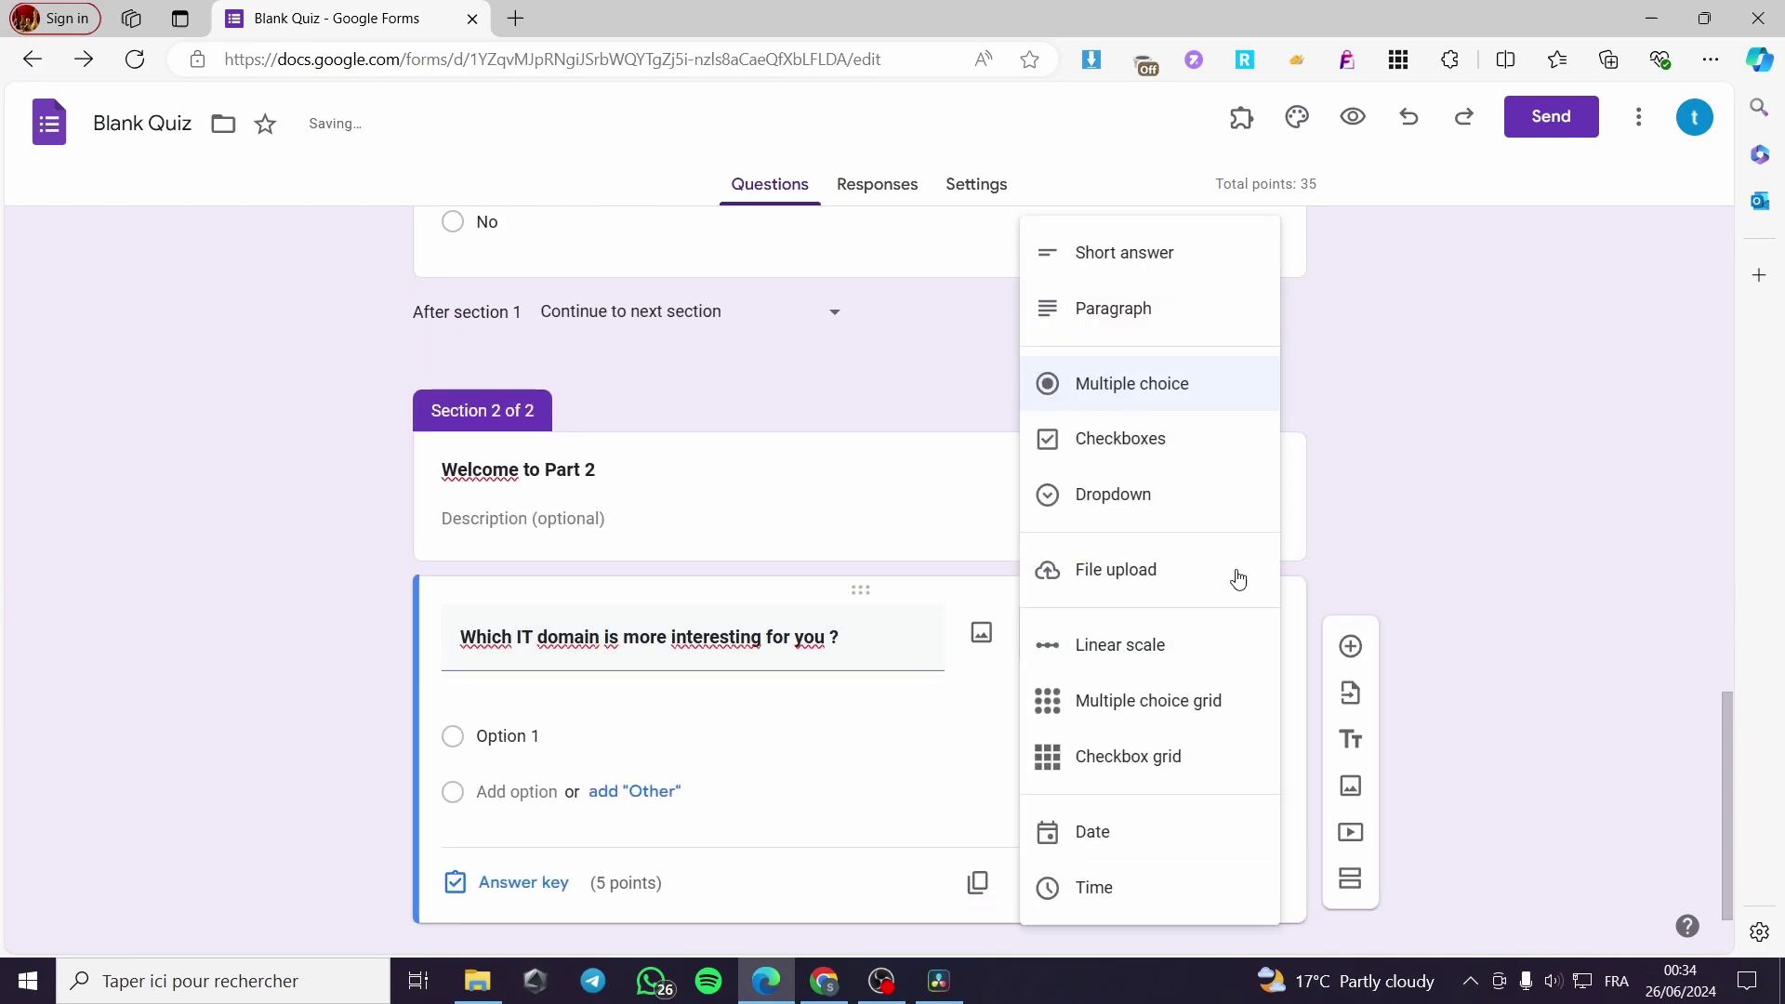
left_click(1164, 251)
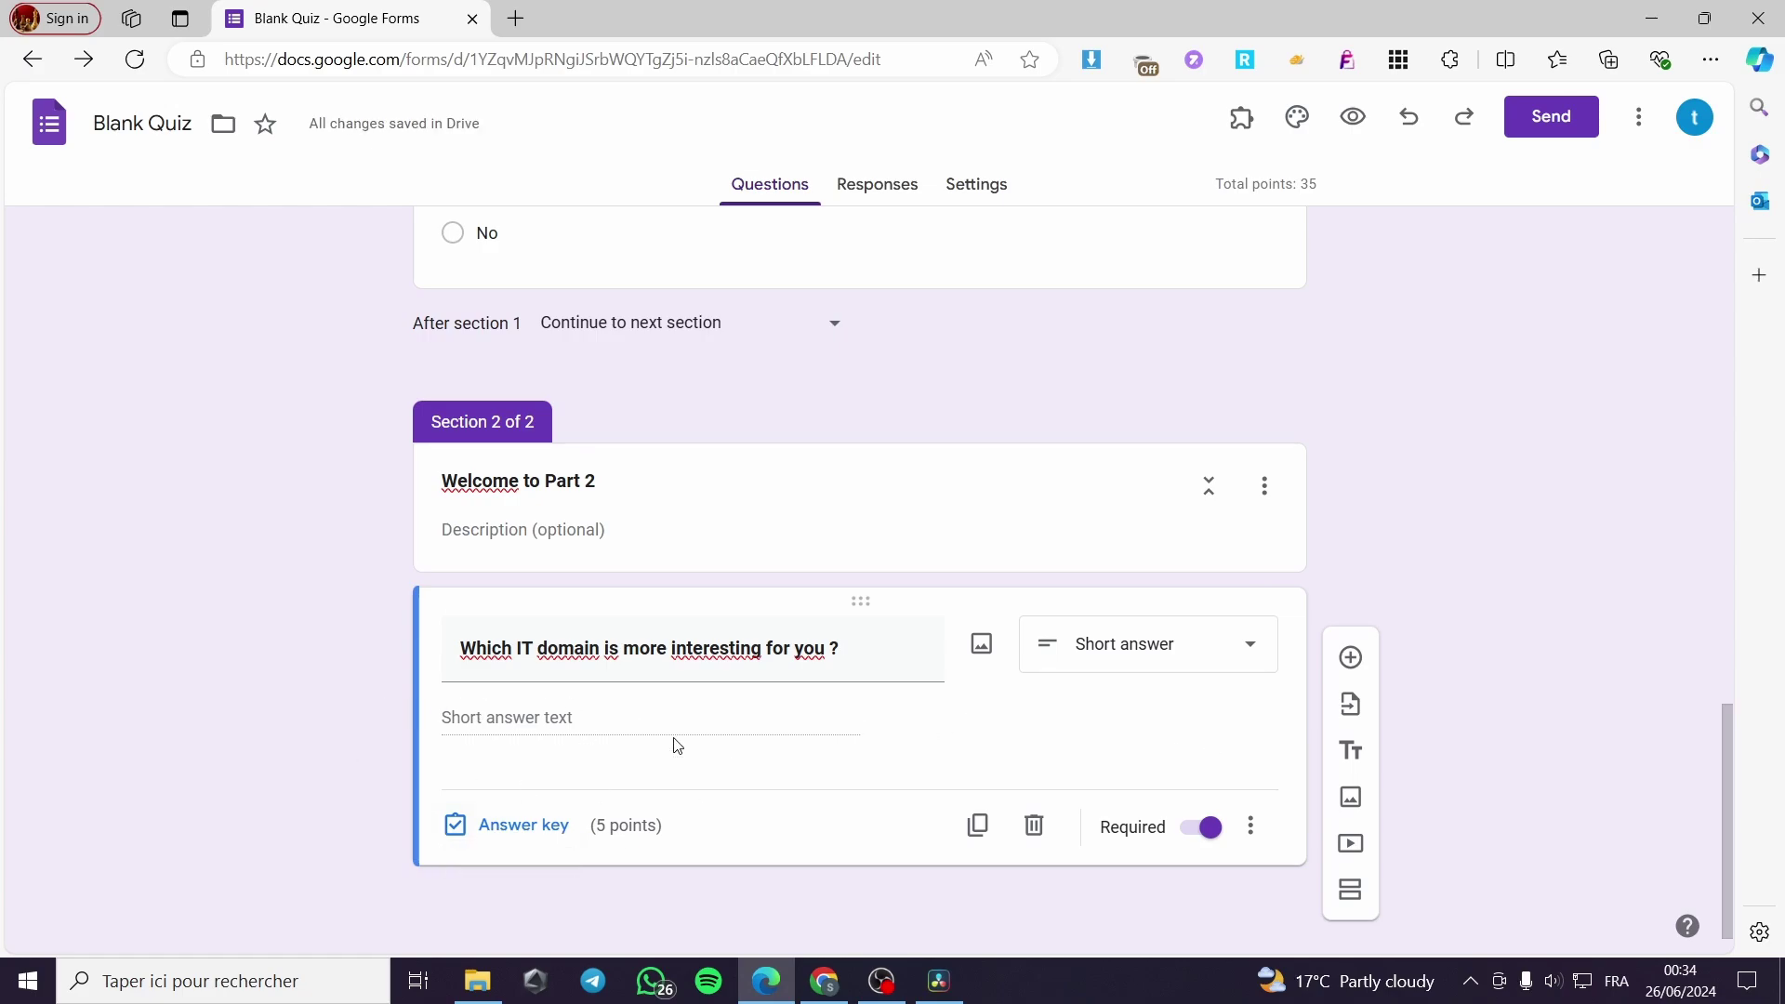
Step: Review all questions across both sections, including the answer routing of the IT domain question
scroll(677, 746, "up", 20)
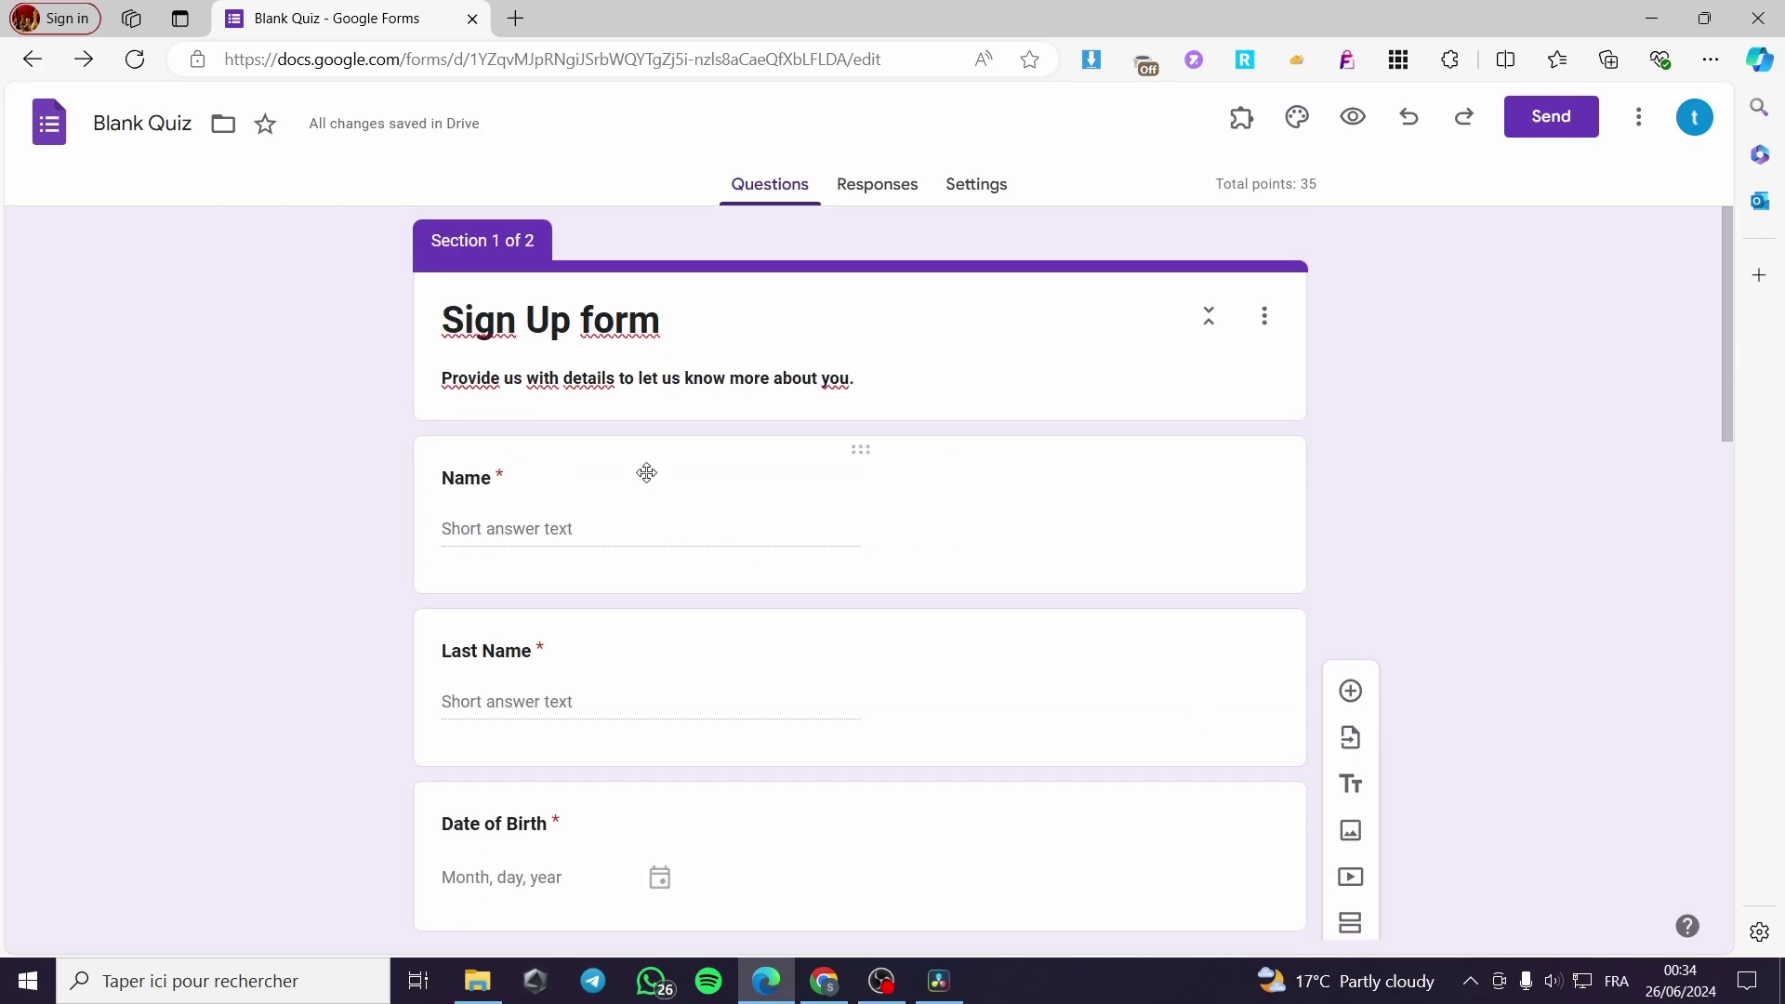
scroll(604, 578, "down", 8)
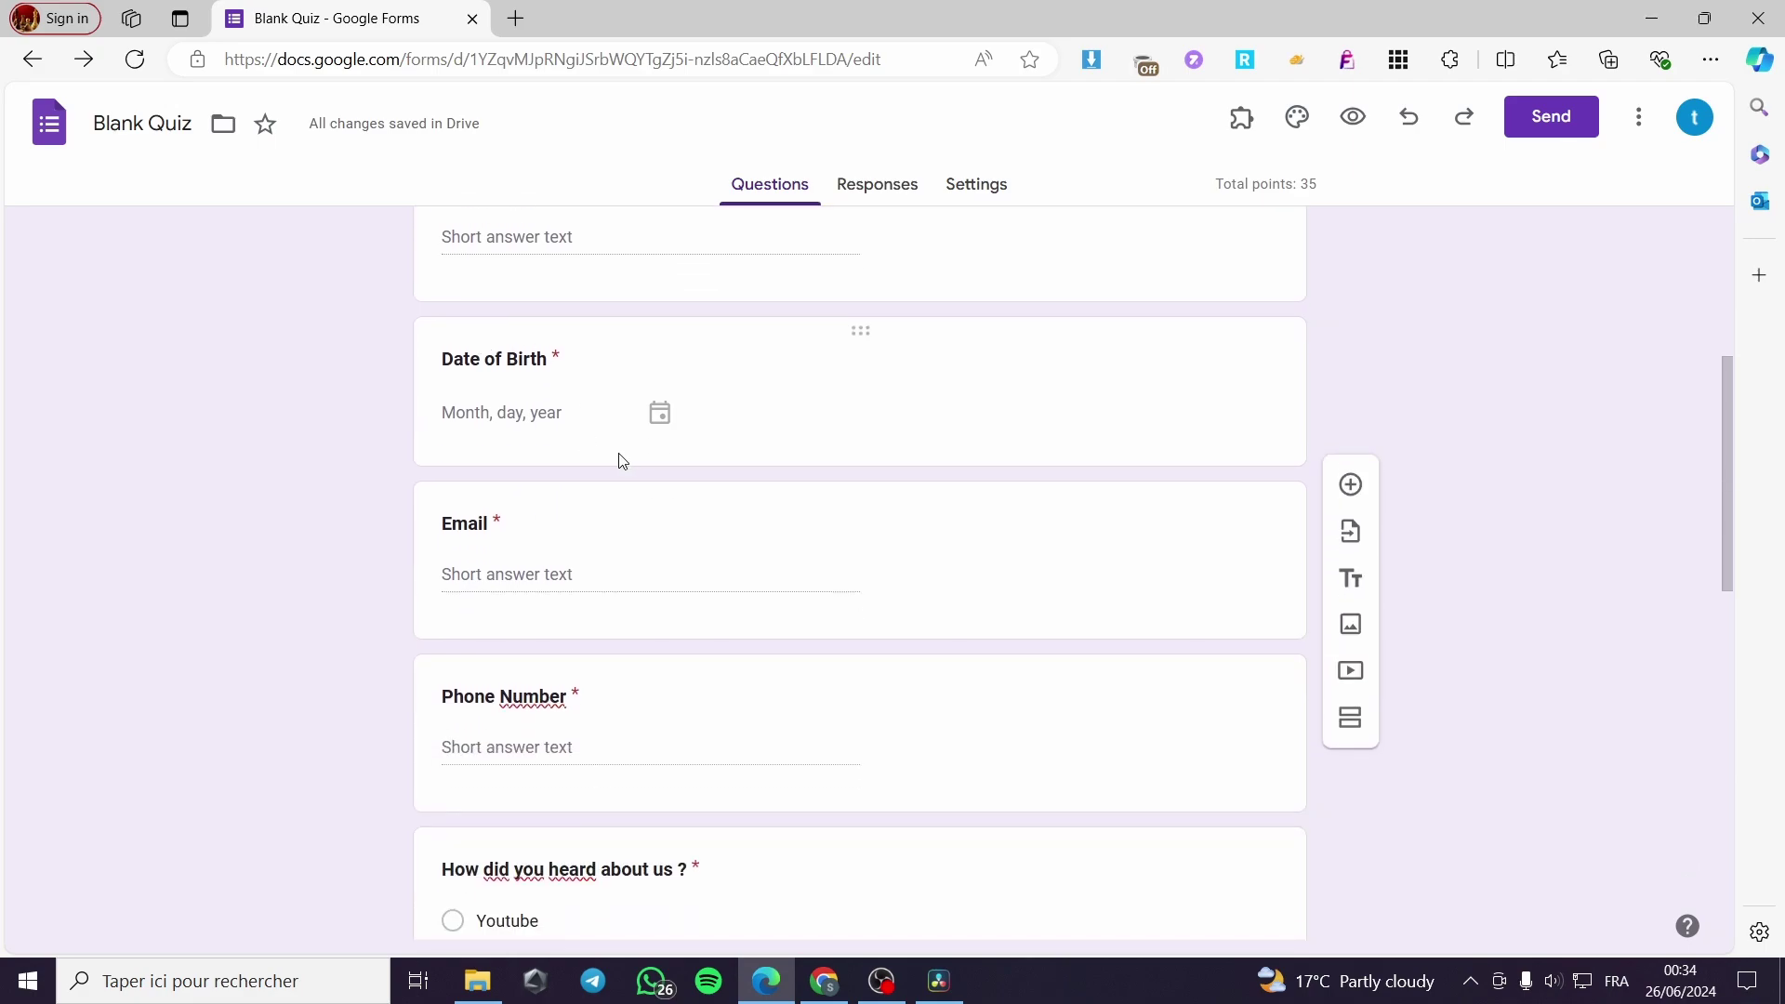
scroll(344, 437, "down", 3)
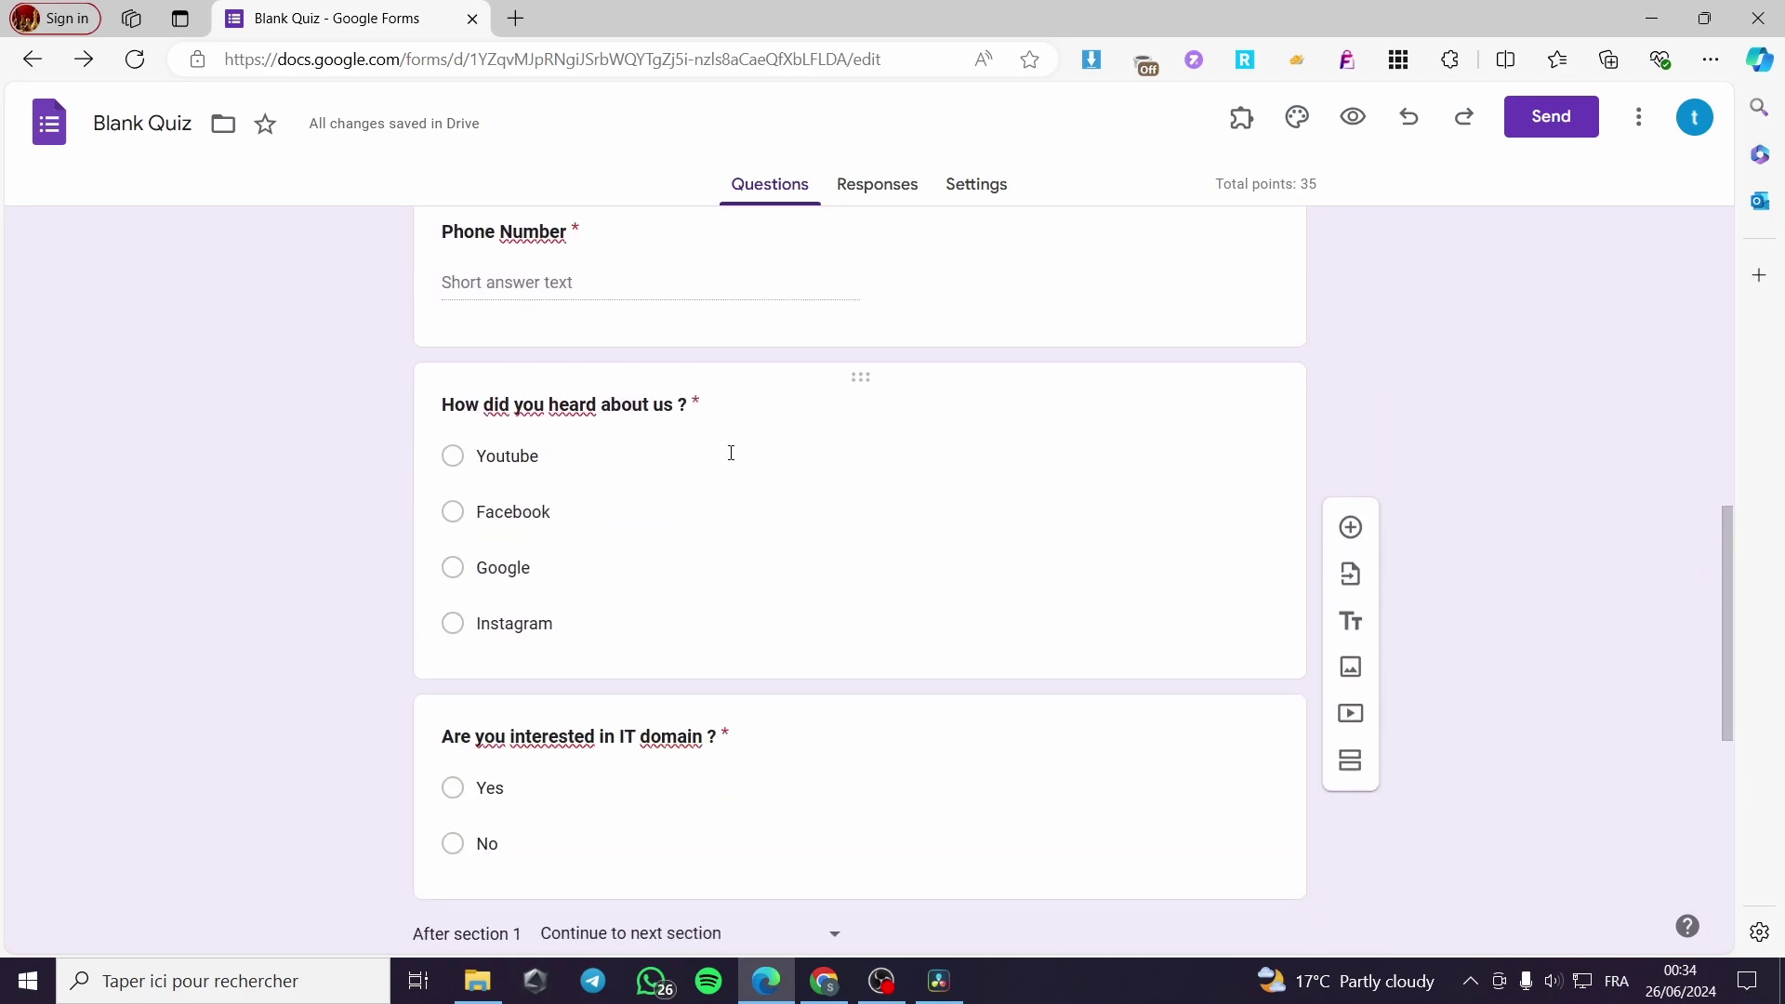
scroll(686, 416, "down", 3)
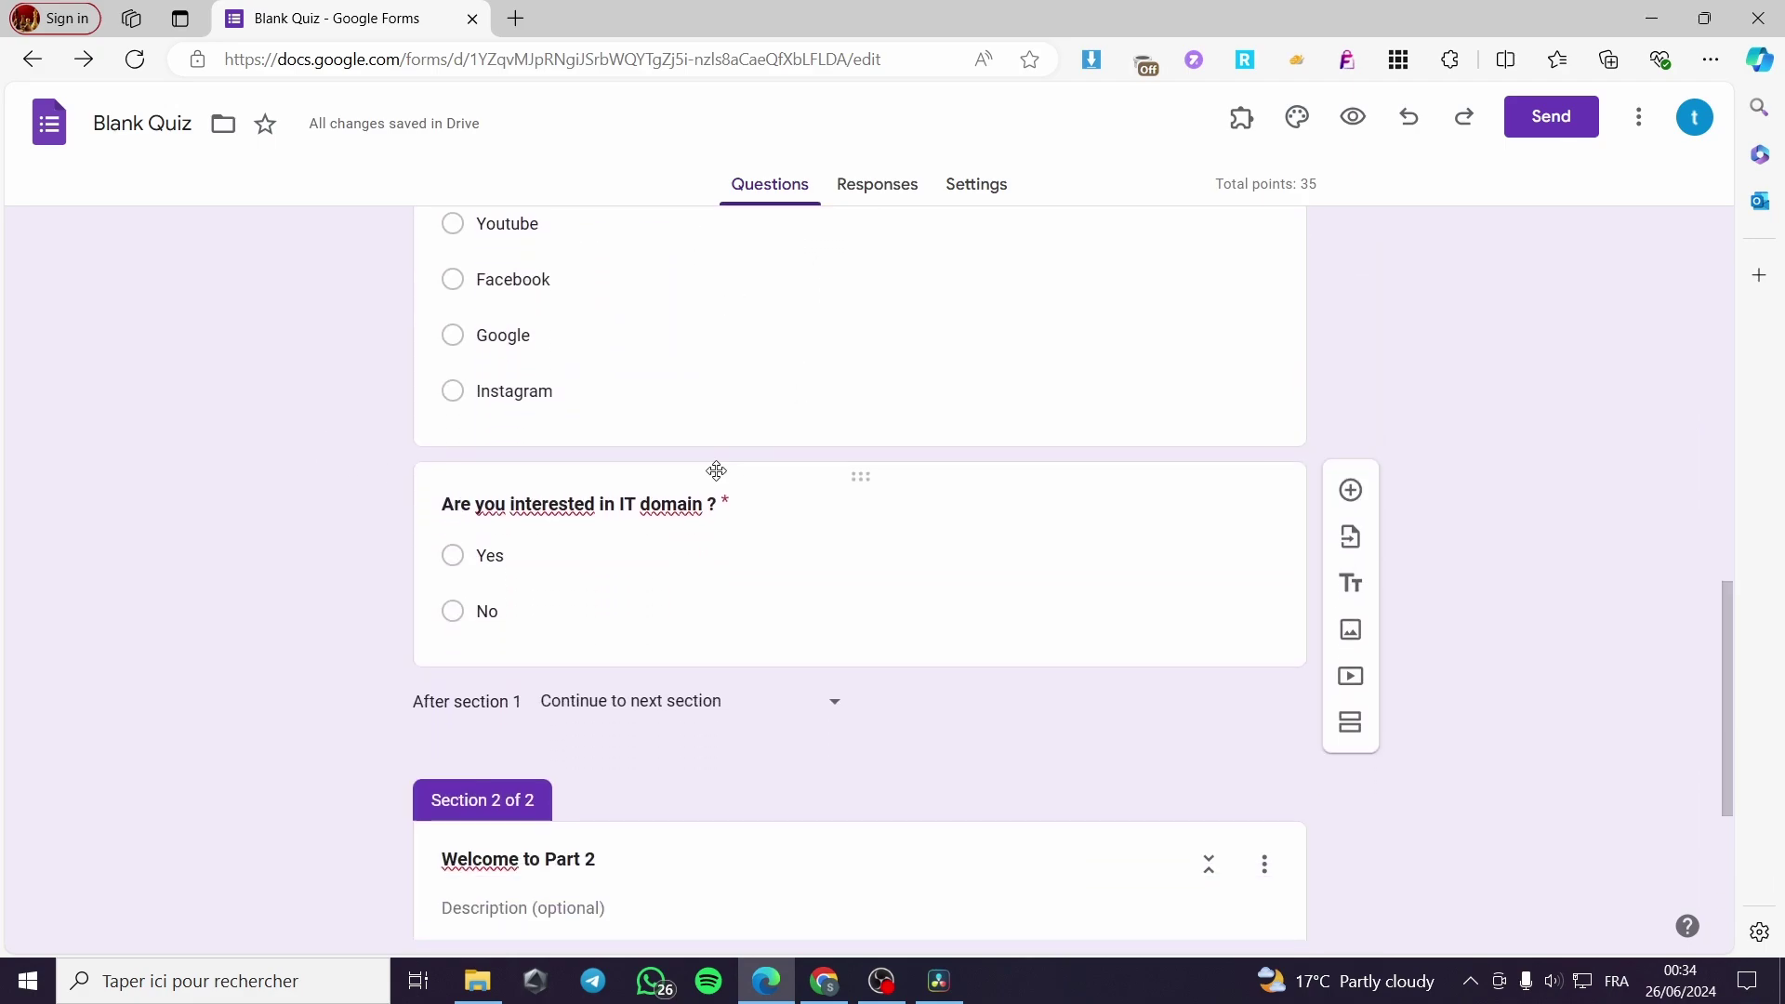
scroll(779, 524, "down", 1)
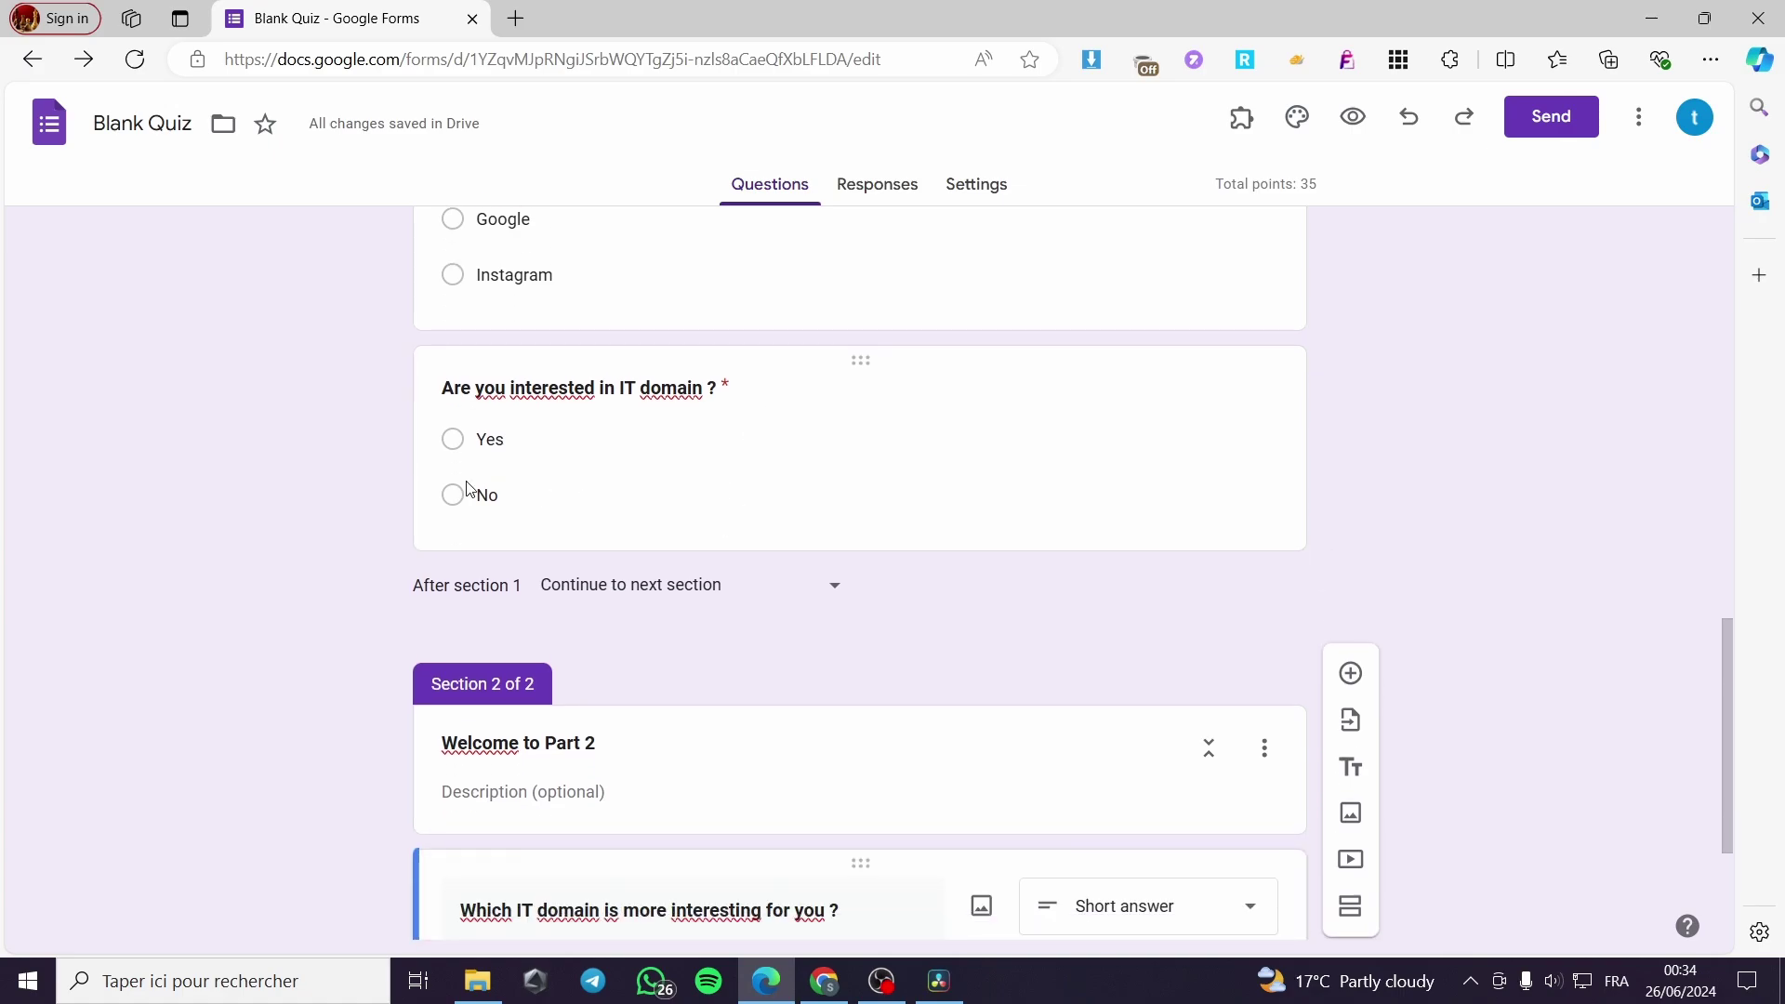
left_click(456, 484)
right_click(456, 481)
key("Escape")
scroll(712, 561, "down", 3)
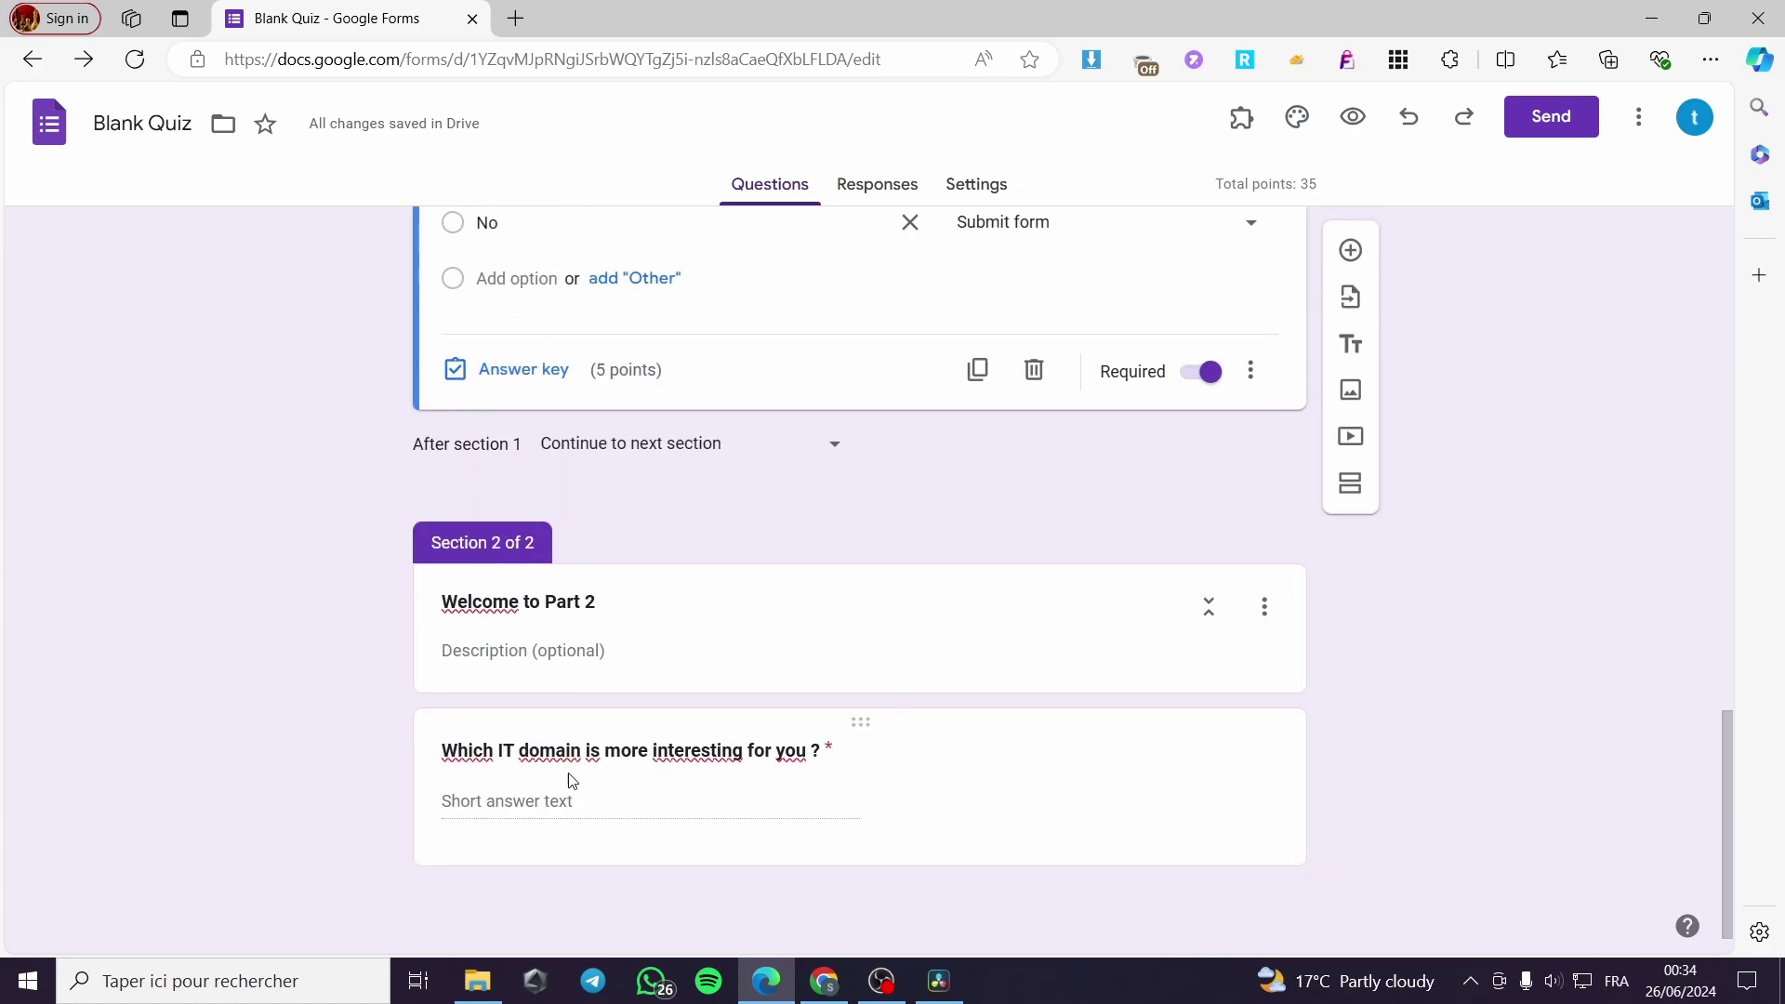
scroll(638, 438, "up", 2)
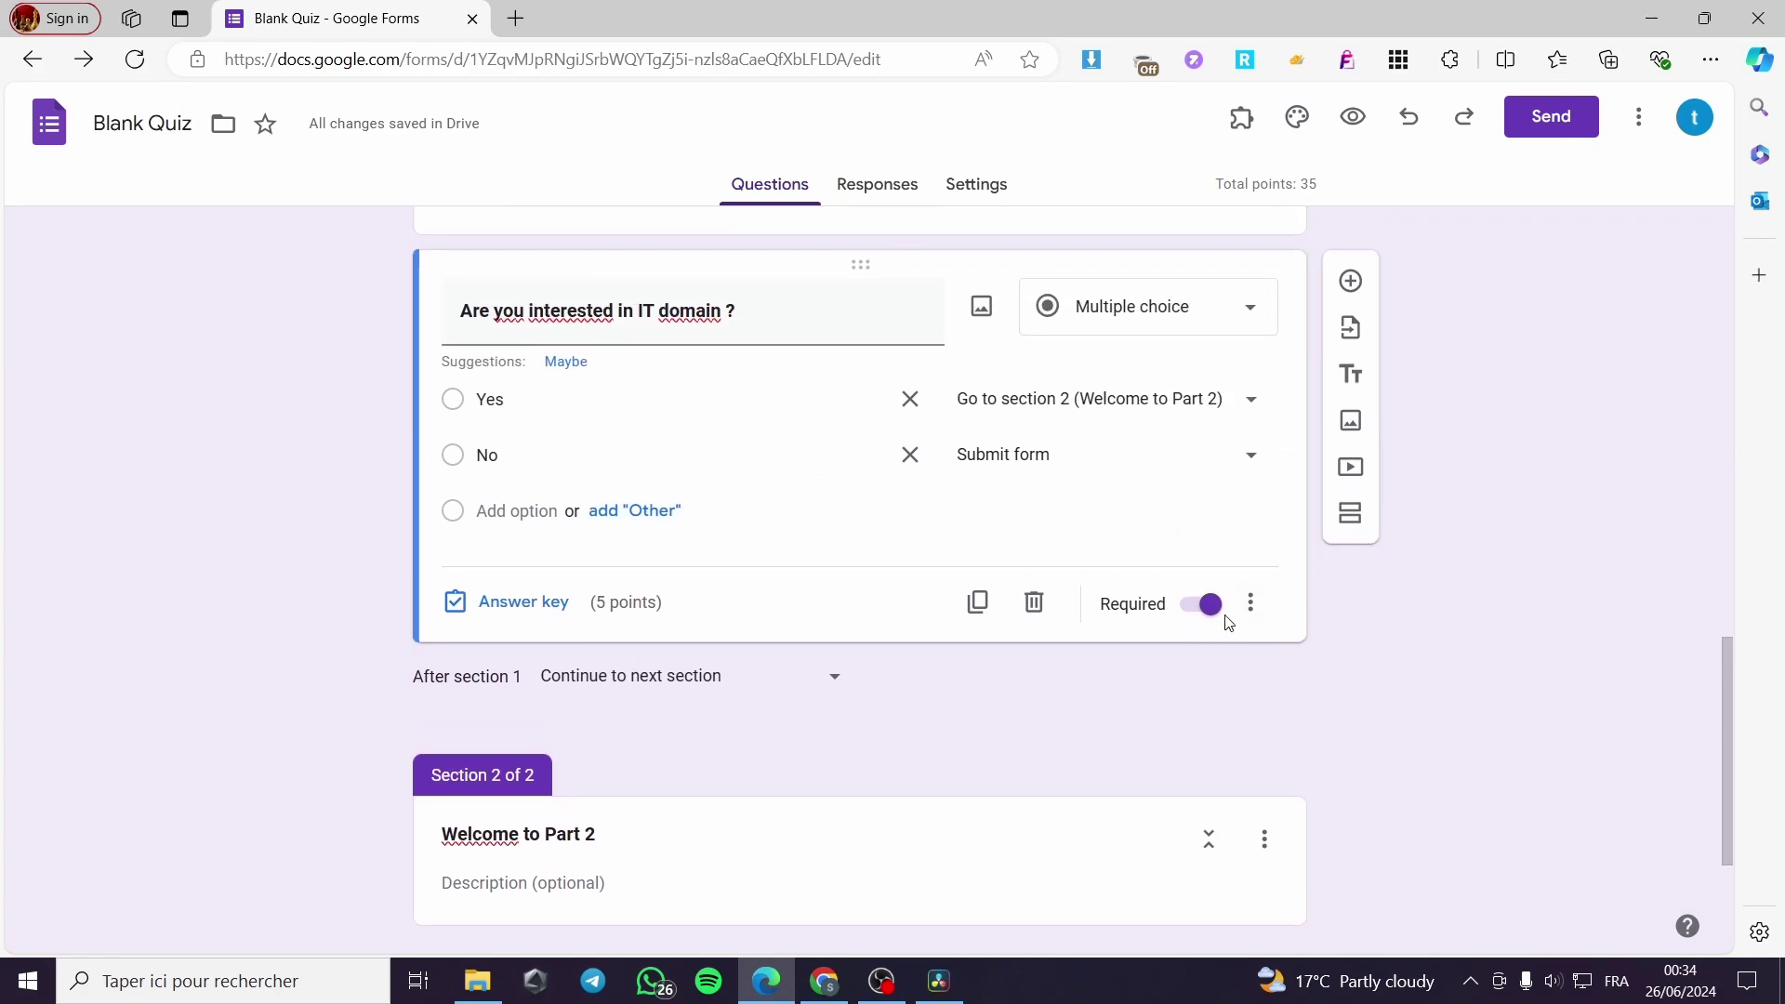
scroll(1302, 605, "up", 15)
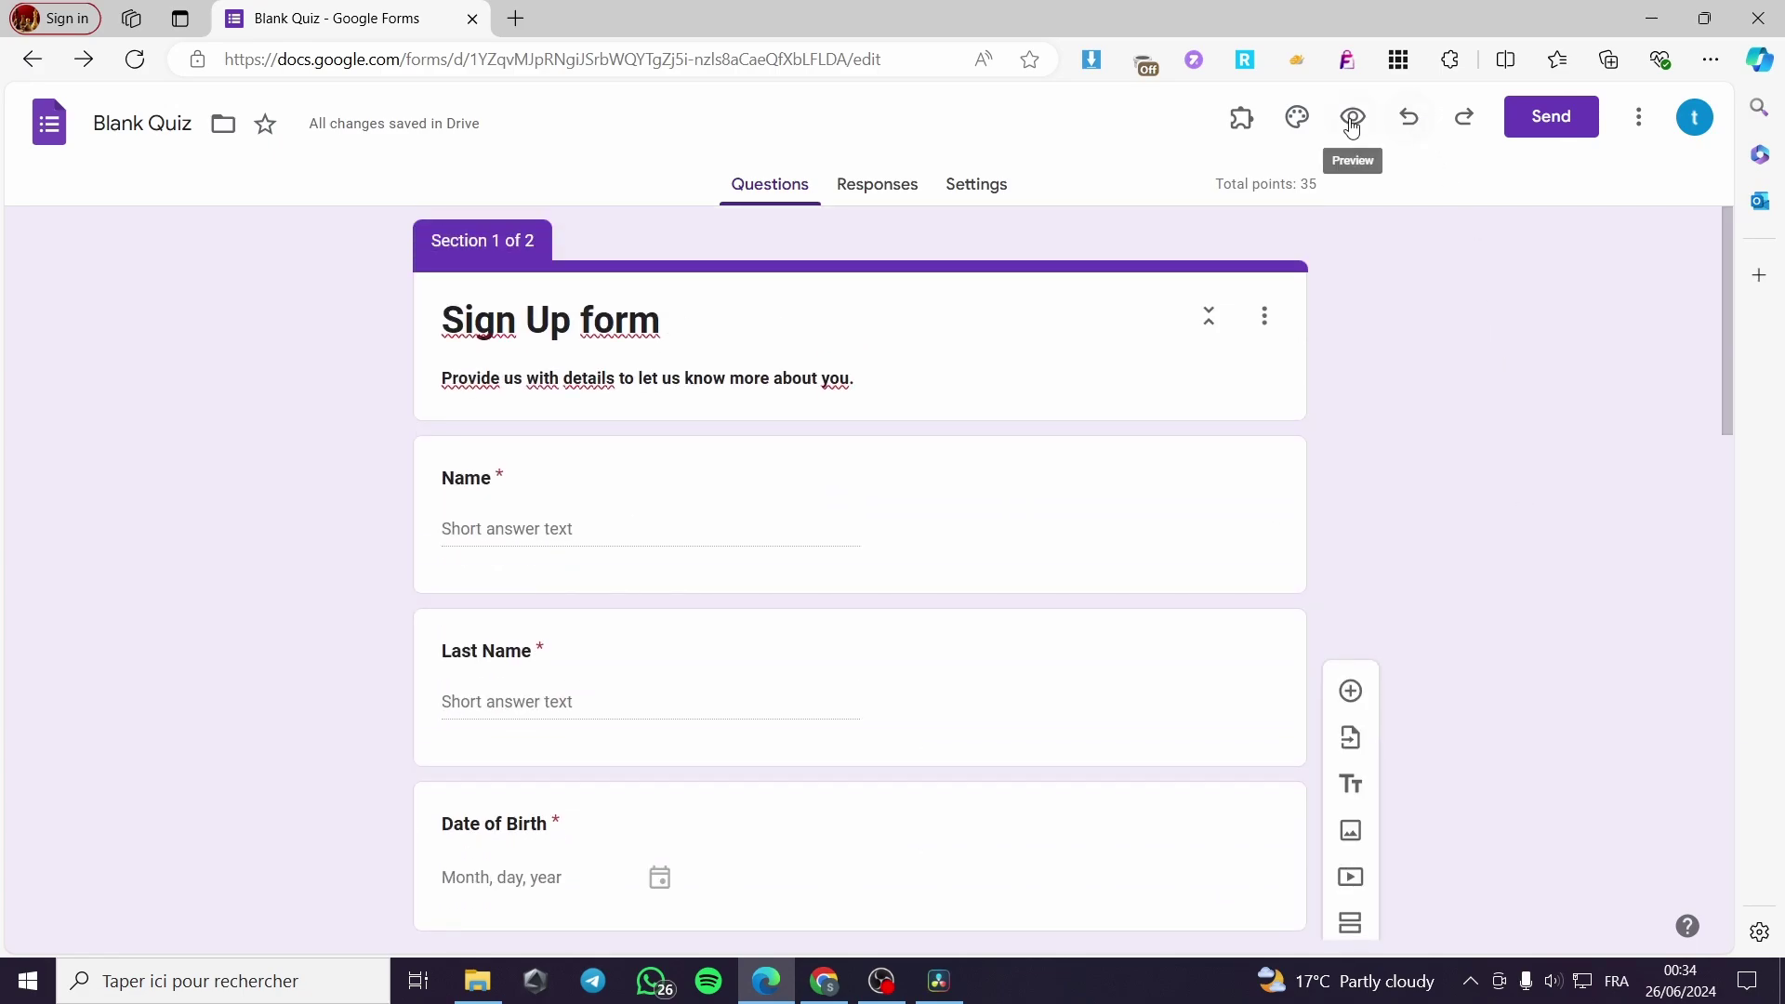
Step: Preview the form as a respondent and check the name, date of birth, email, phone number and multiple-choice questions
left_click(1351, 126)
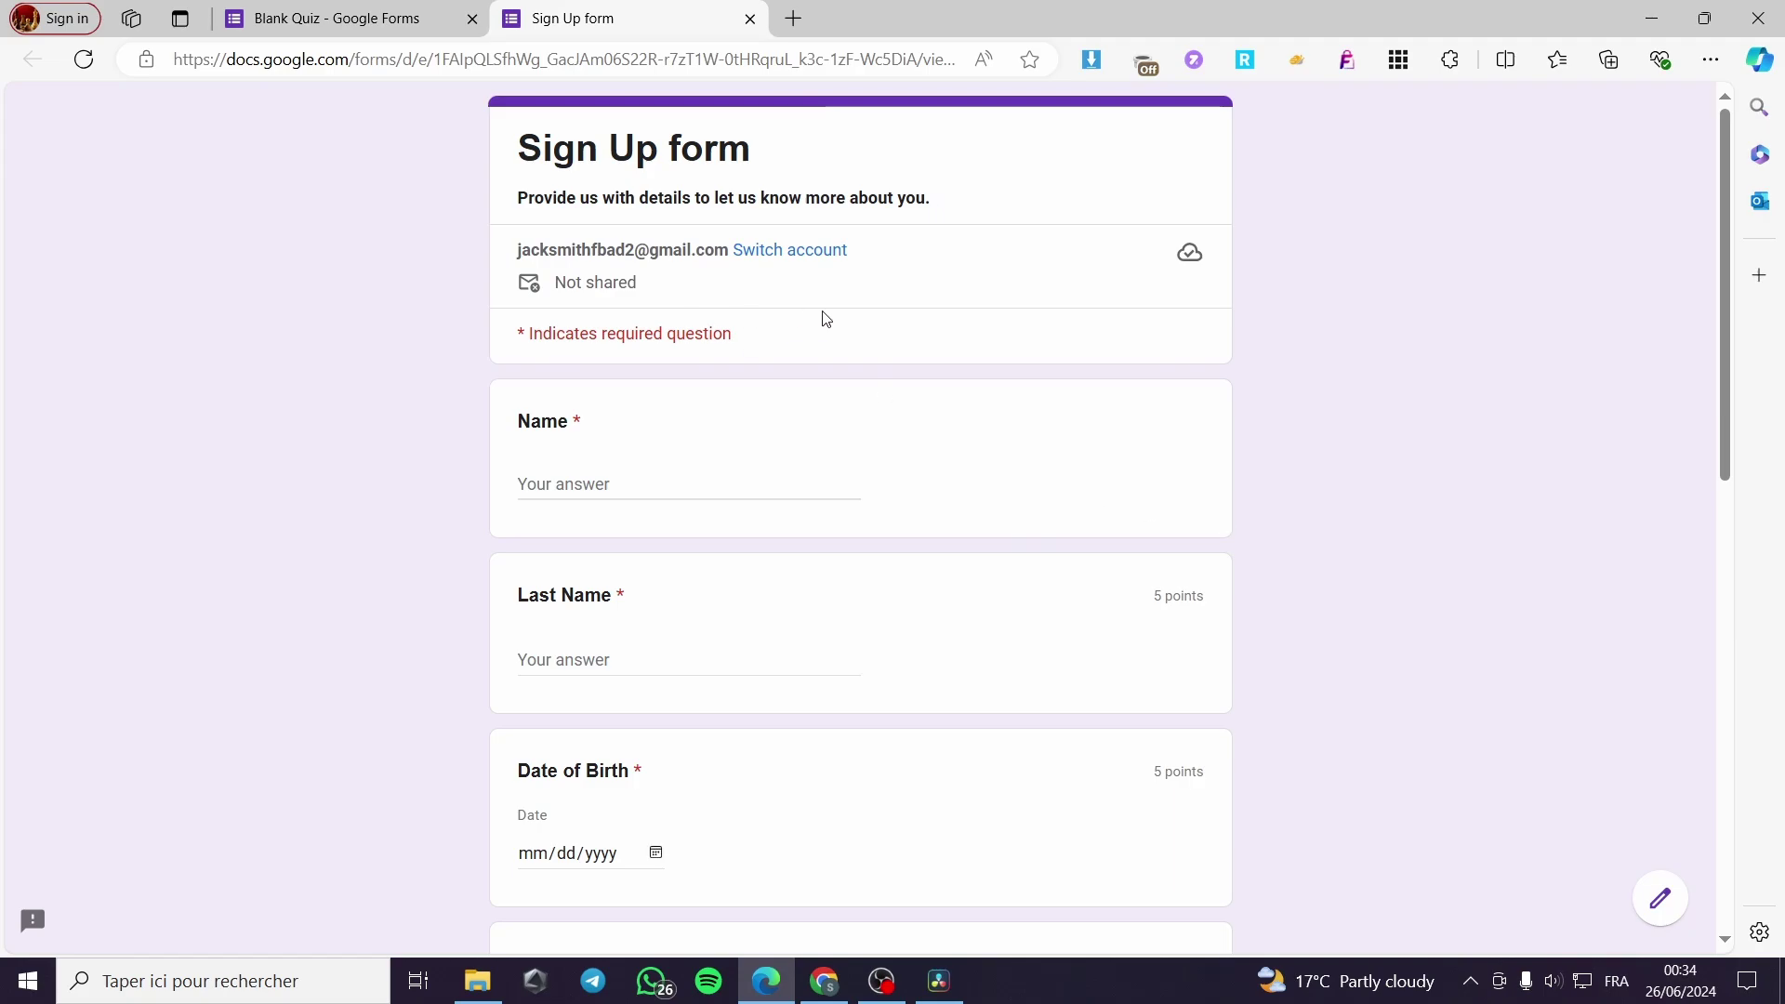
left_click(605, 483)
left_click(611, 660)
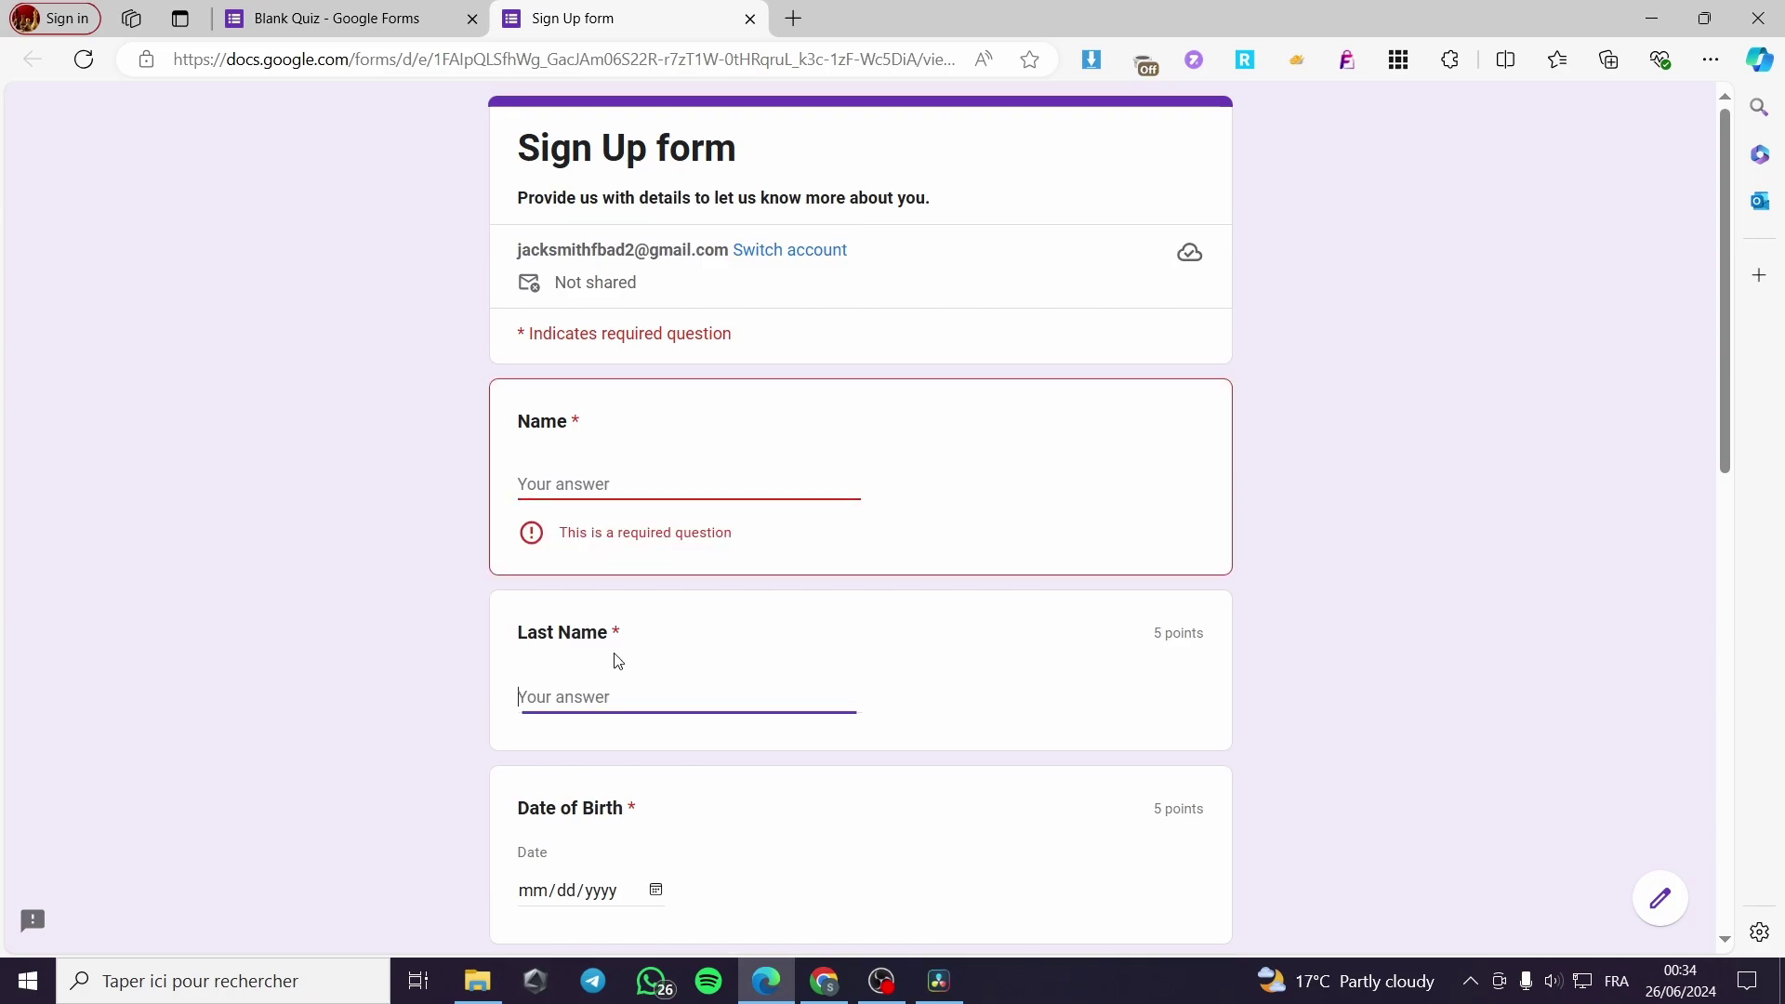
scroll(892, 555, "down", 3)
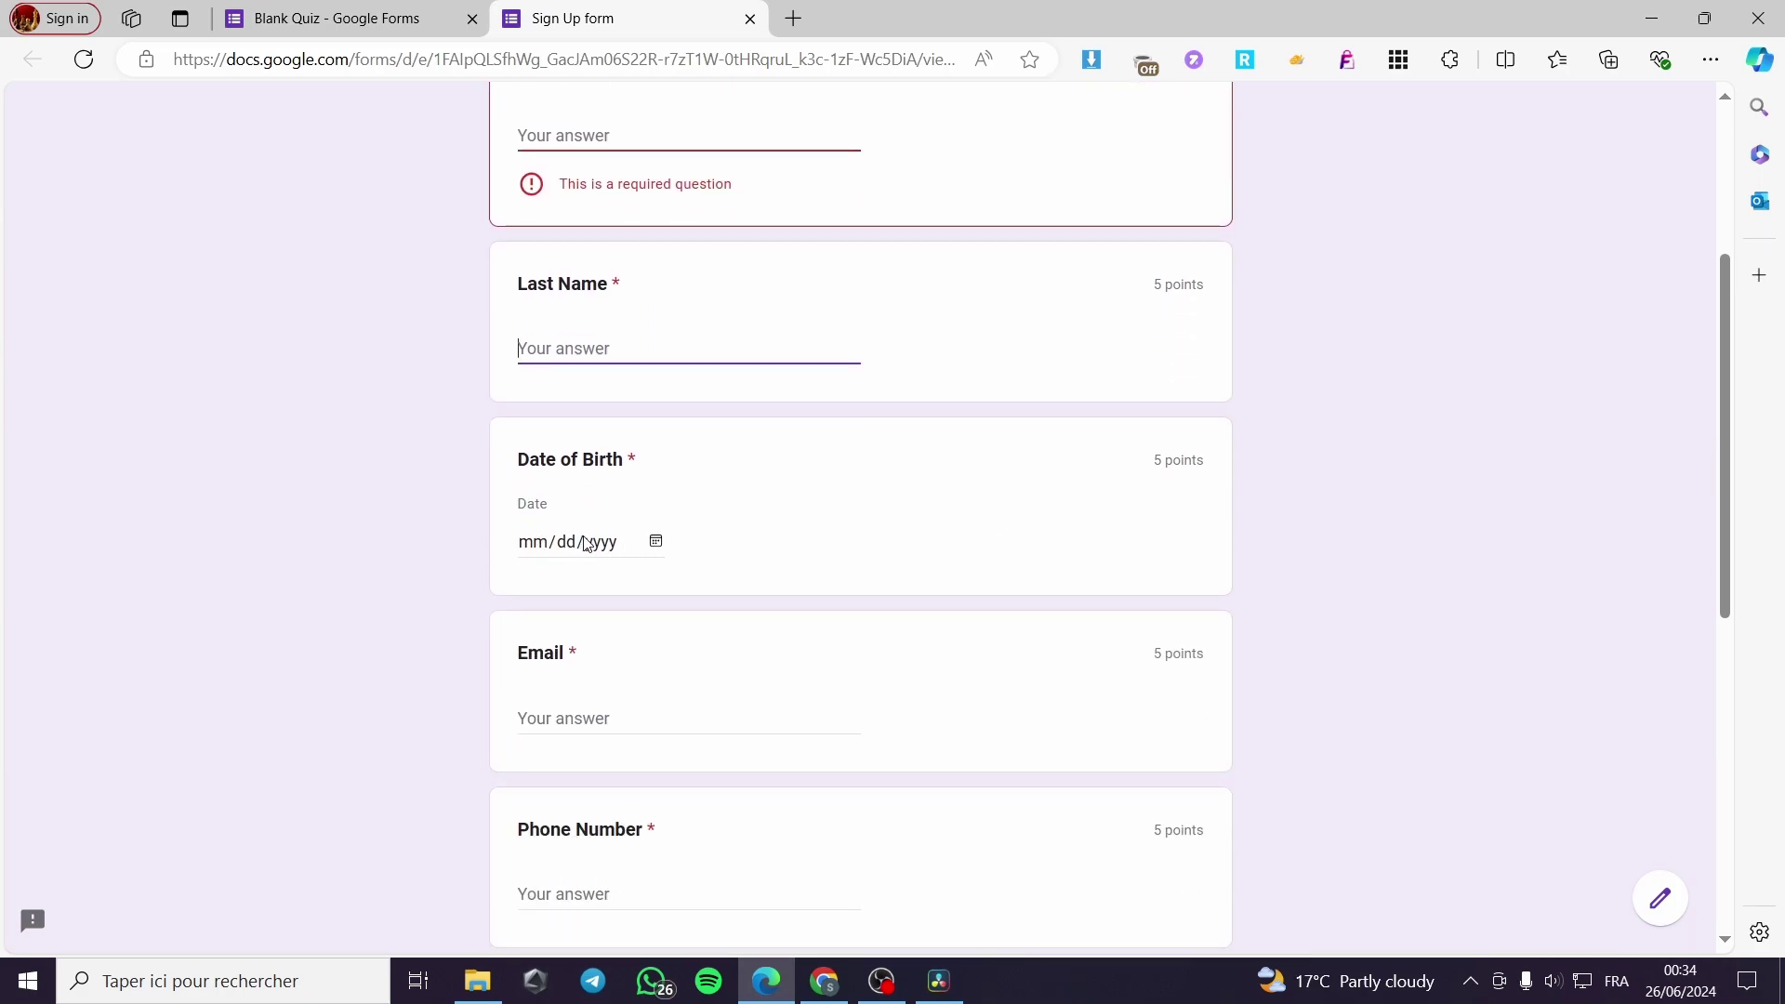
scroll(586, 544, "down", 1)
scroll(598, 587, "down", 1)
left_click(684, 555)
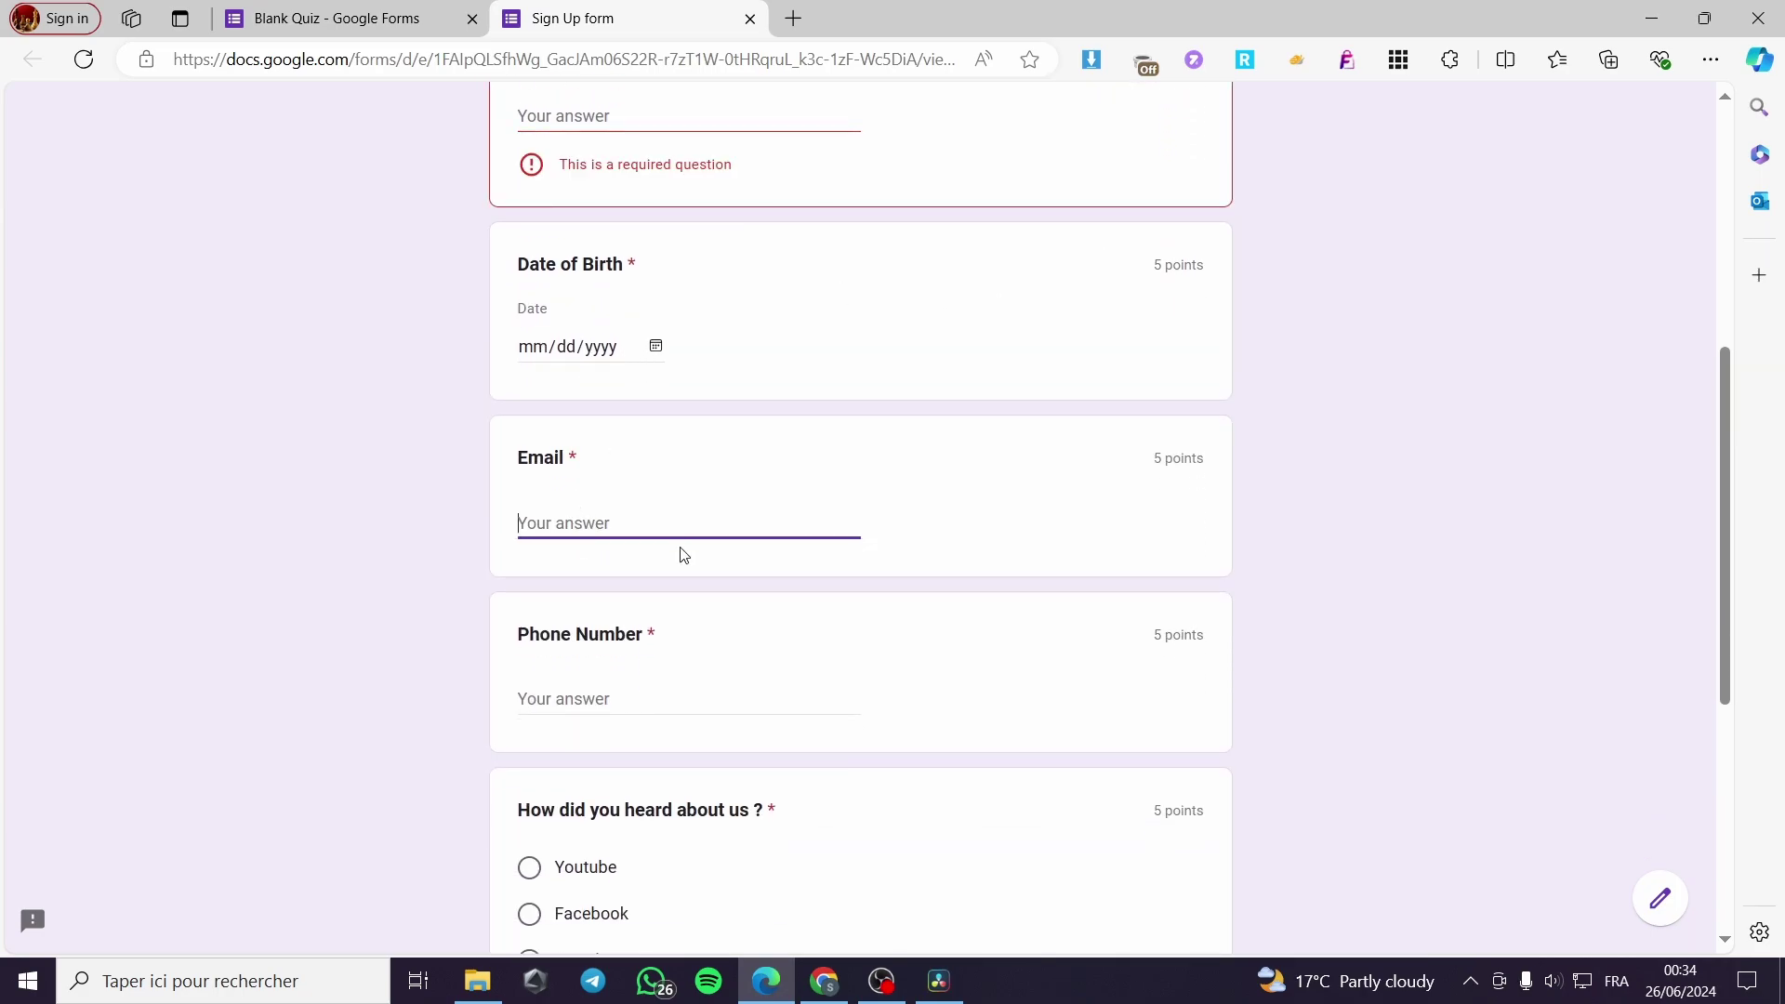
left_click(603, 671)
scroll(693, 566, "down", 5)
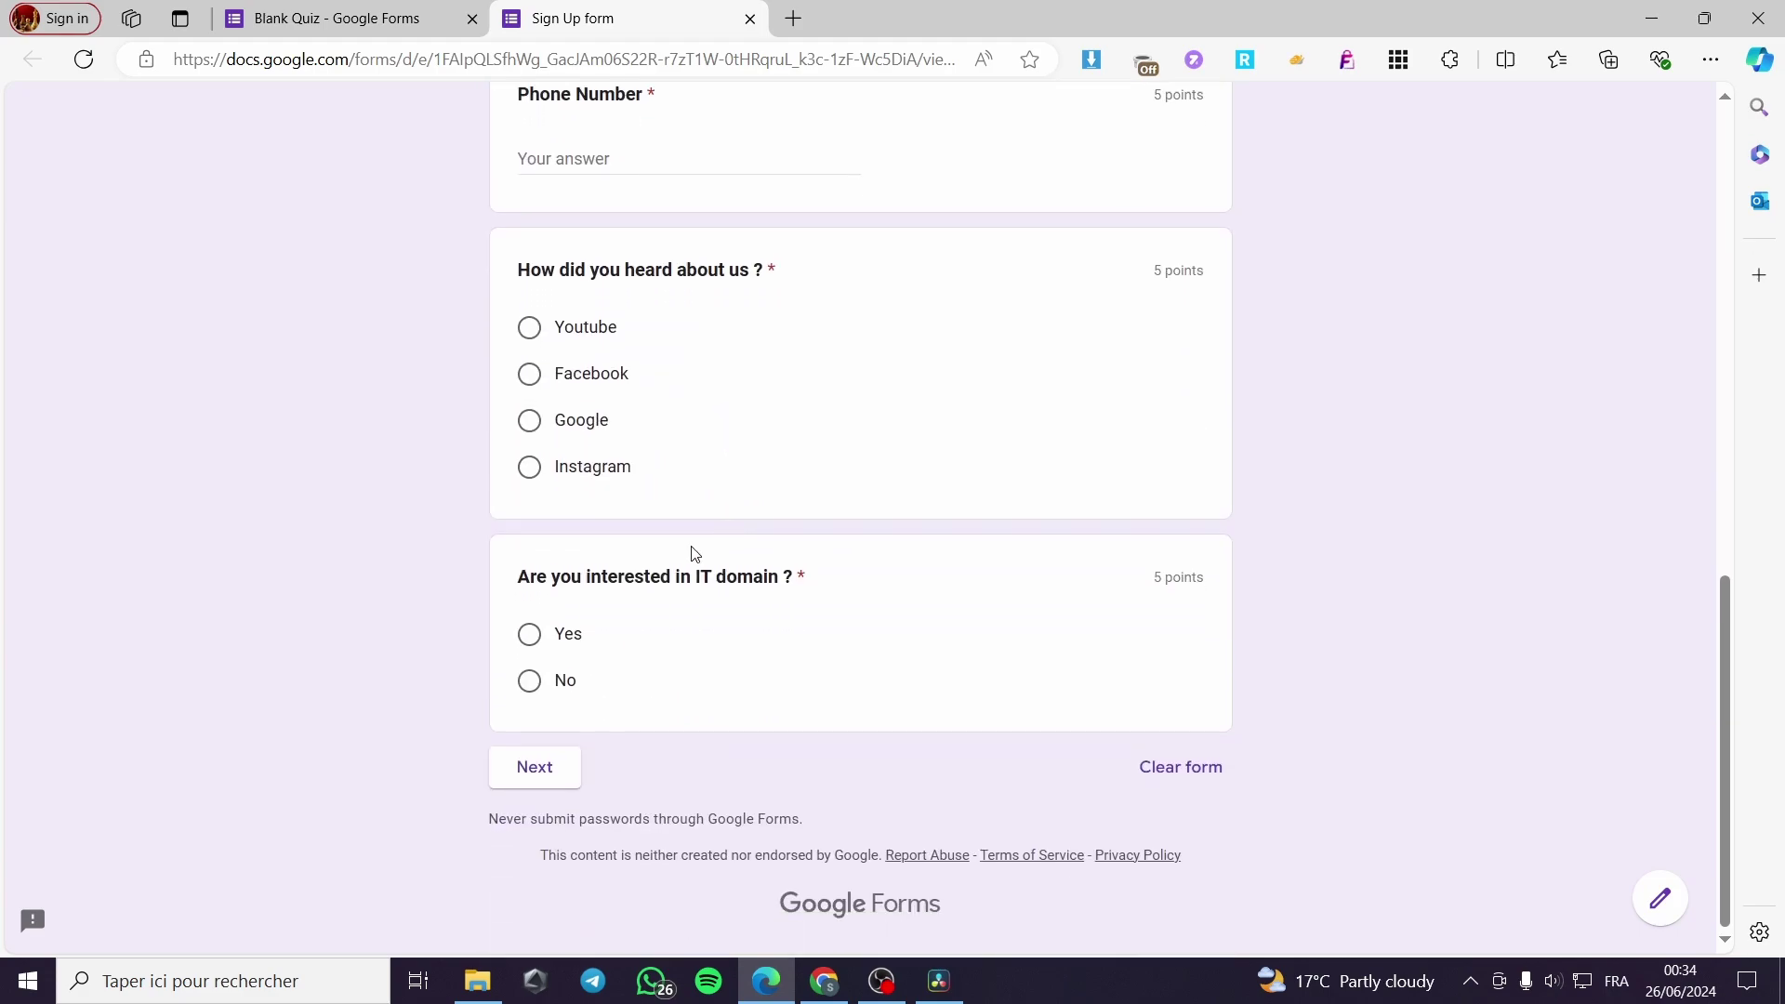
Step: Test the Yes and No answers of the IT domain question in the preview and try to advance to the next section
left_click(537, 638)
left_click(526, 772)
scroll(651, 707, "down", 12)
left_click(526, 686)
Step: Return to the form editor and view the form's responses
scroll(1482, 883, "up", 15)
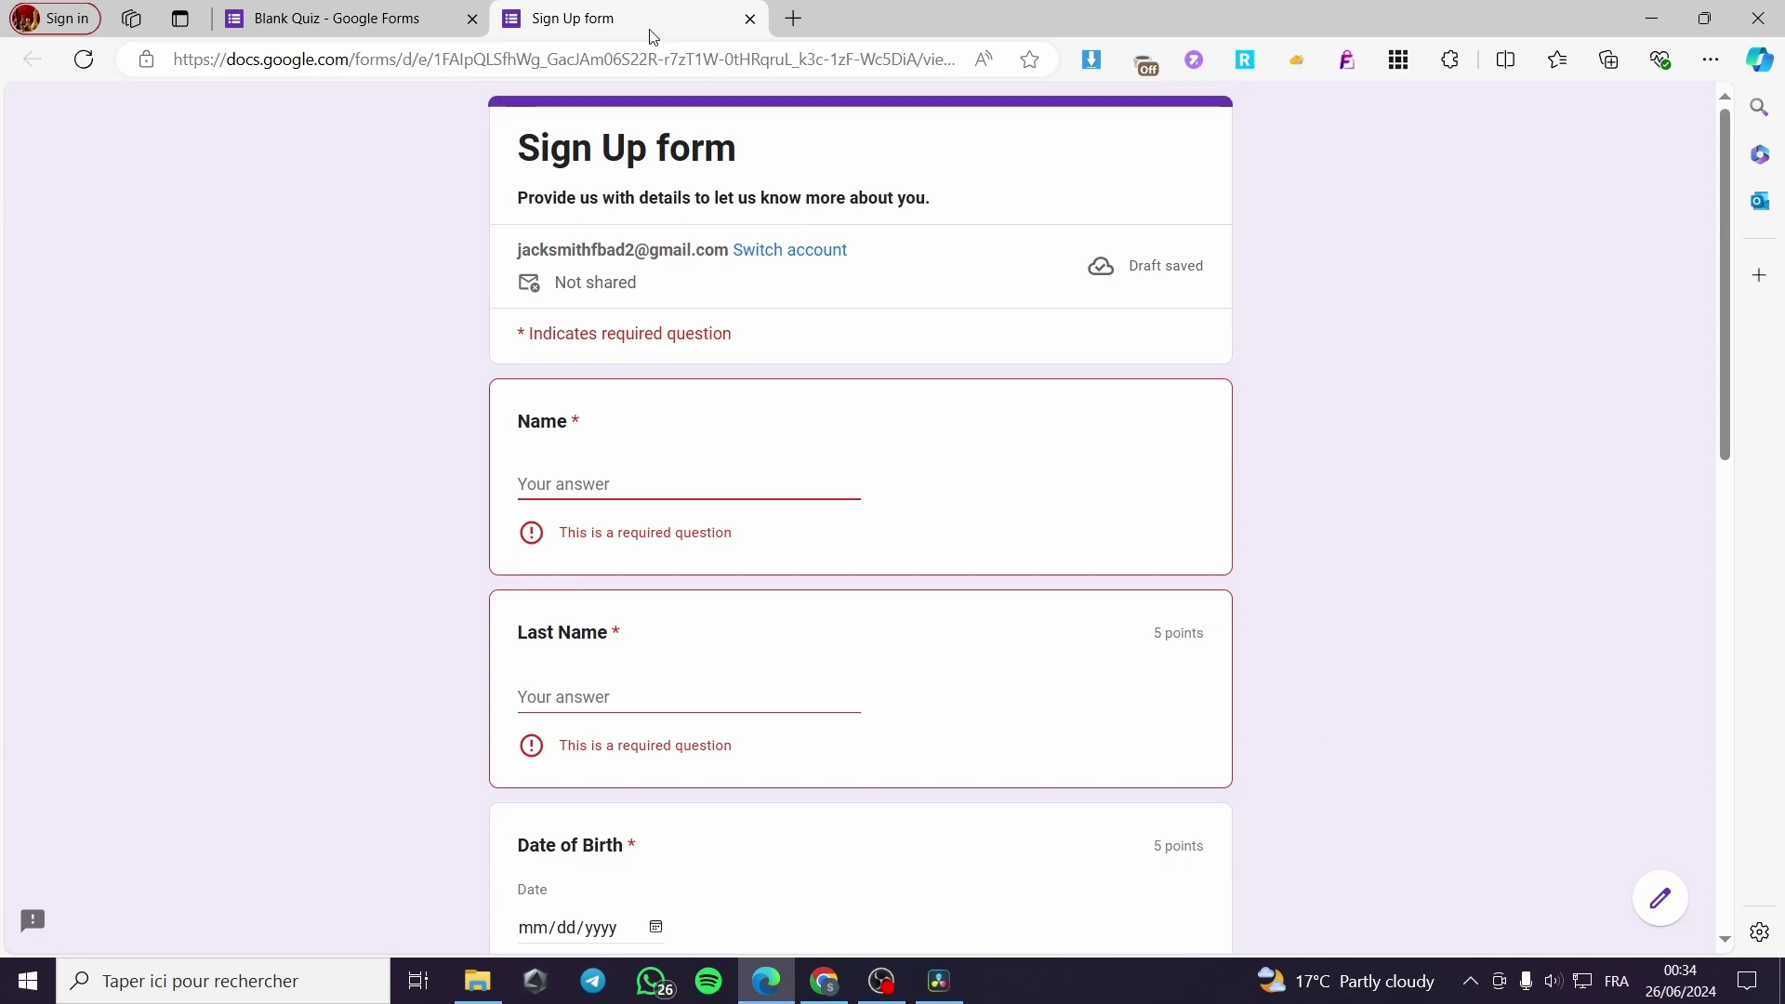
left_click(335, 8)
left_click(884, 184)
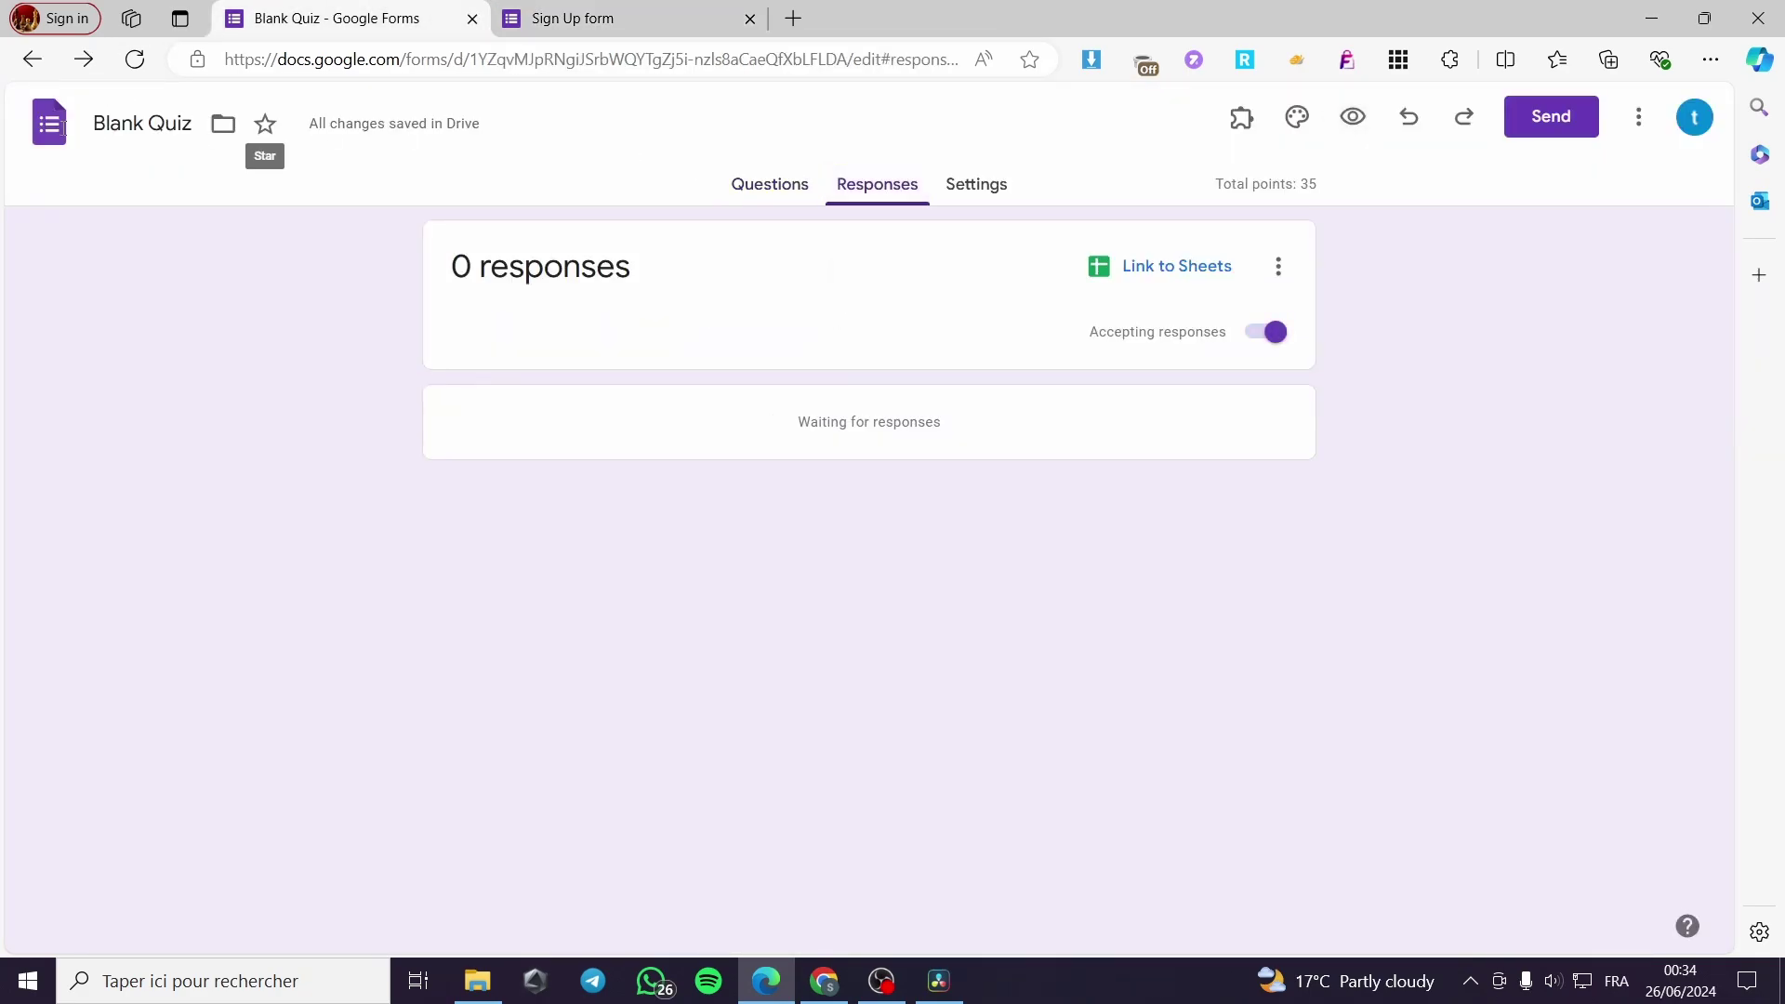